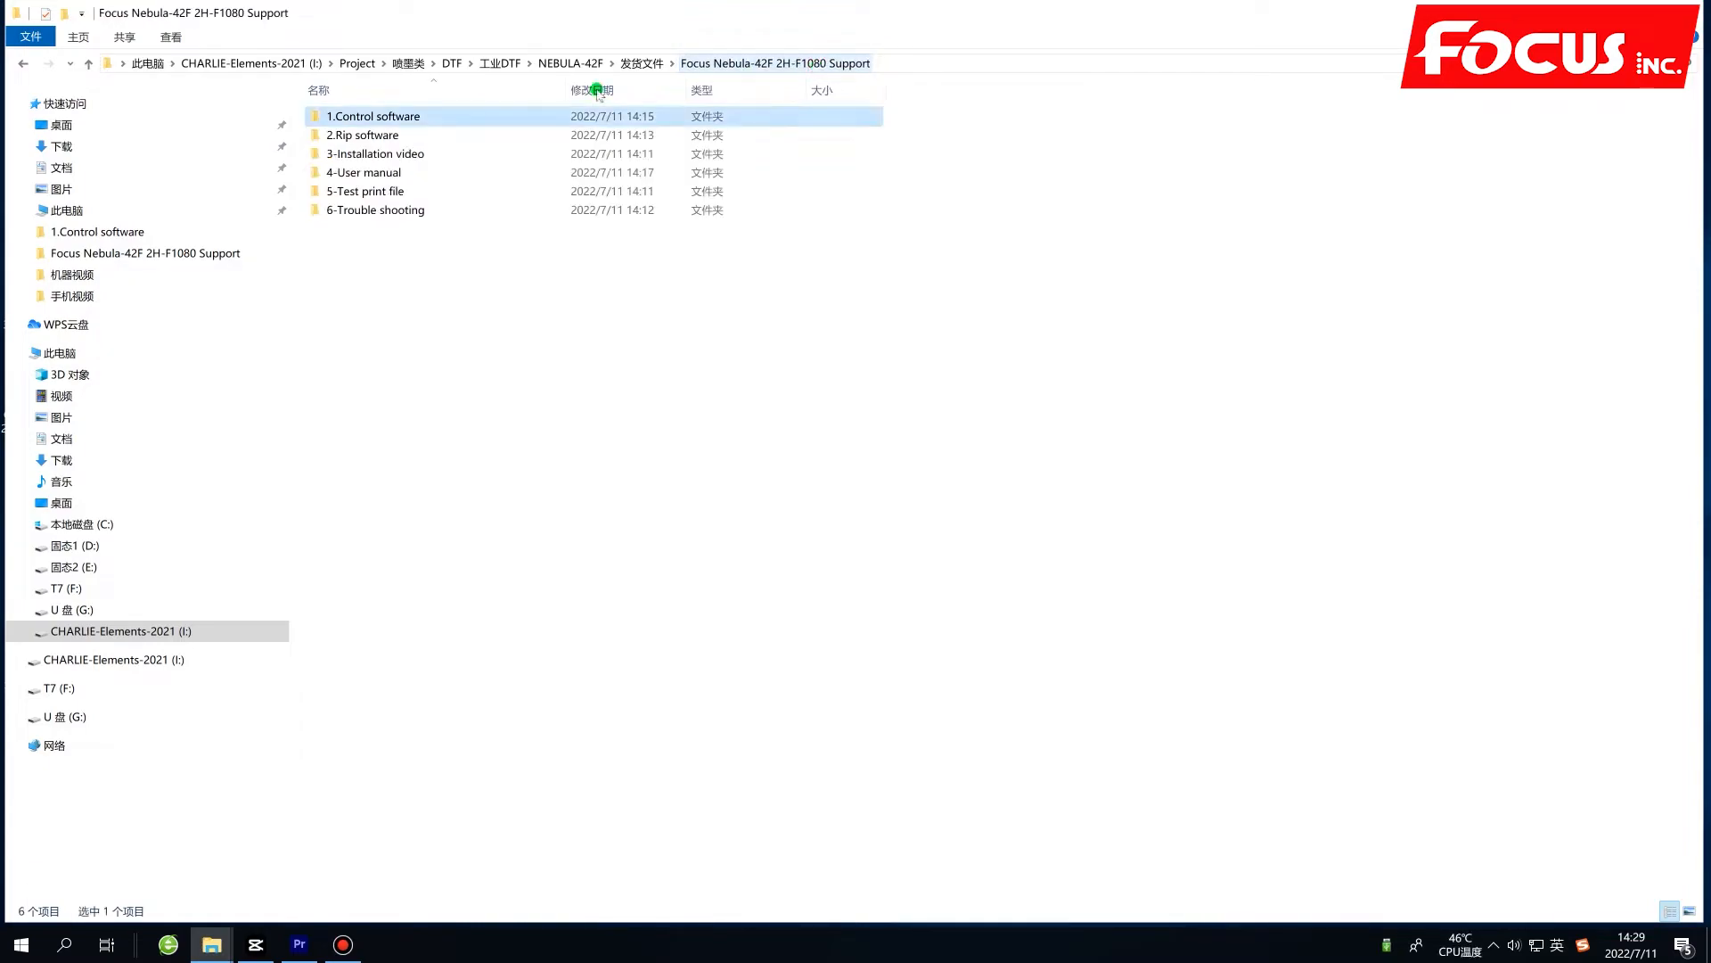
# Open the FocusRIP_Focus-Hos-DTF-2xF1080_setup archive in the 2.Rip software folder and launch the setup program inside it.
pyautogui.doubleClick(441, 136)
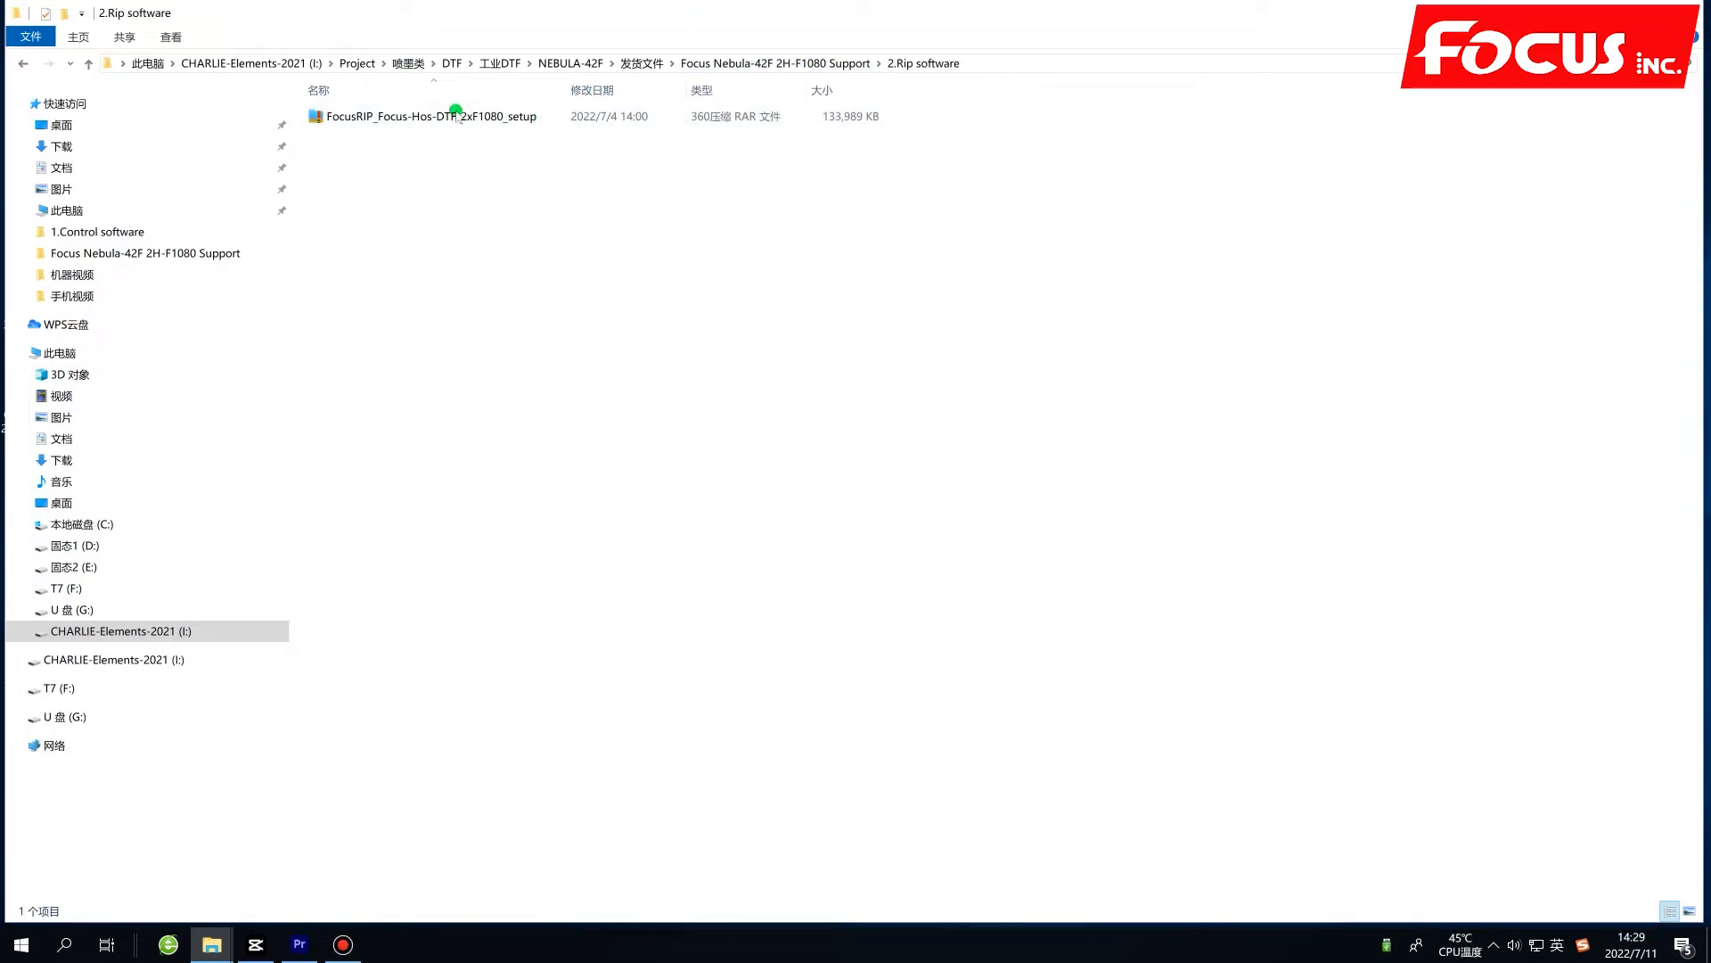
pyautogui.click(462, 116)
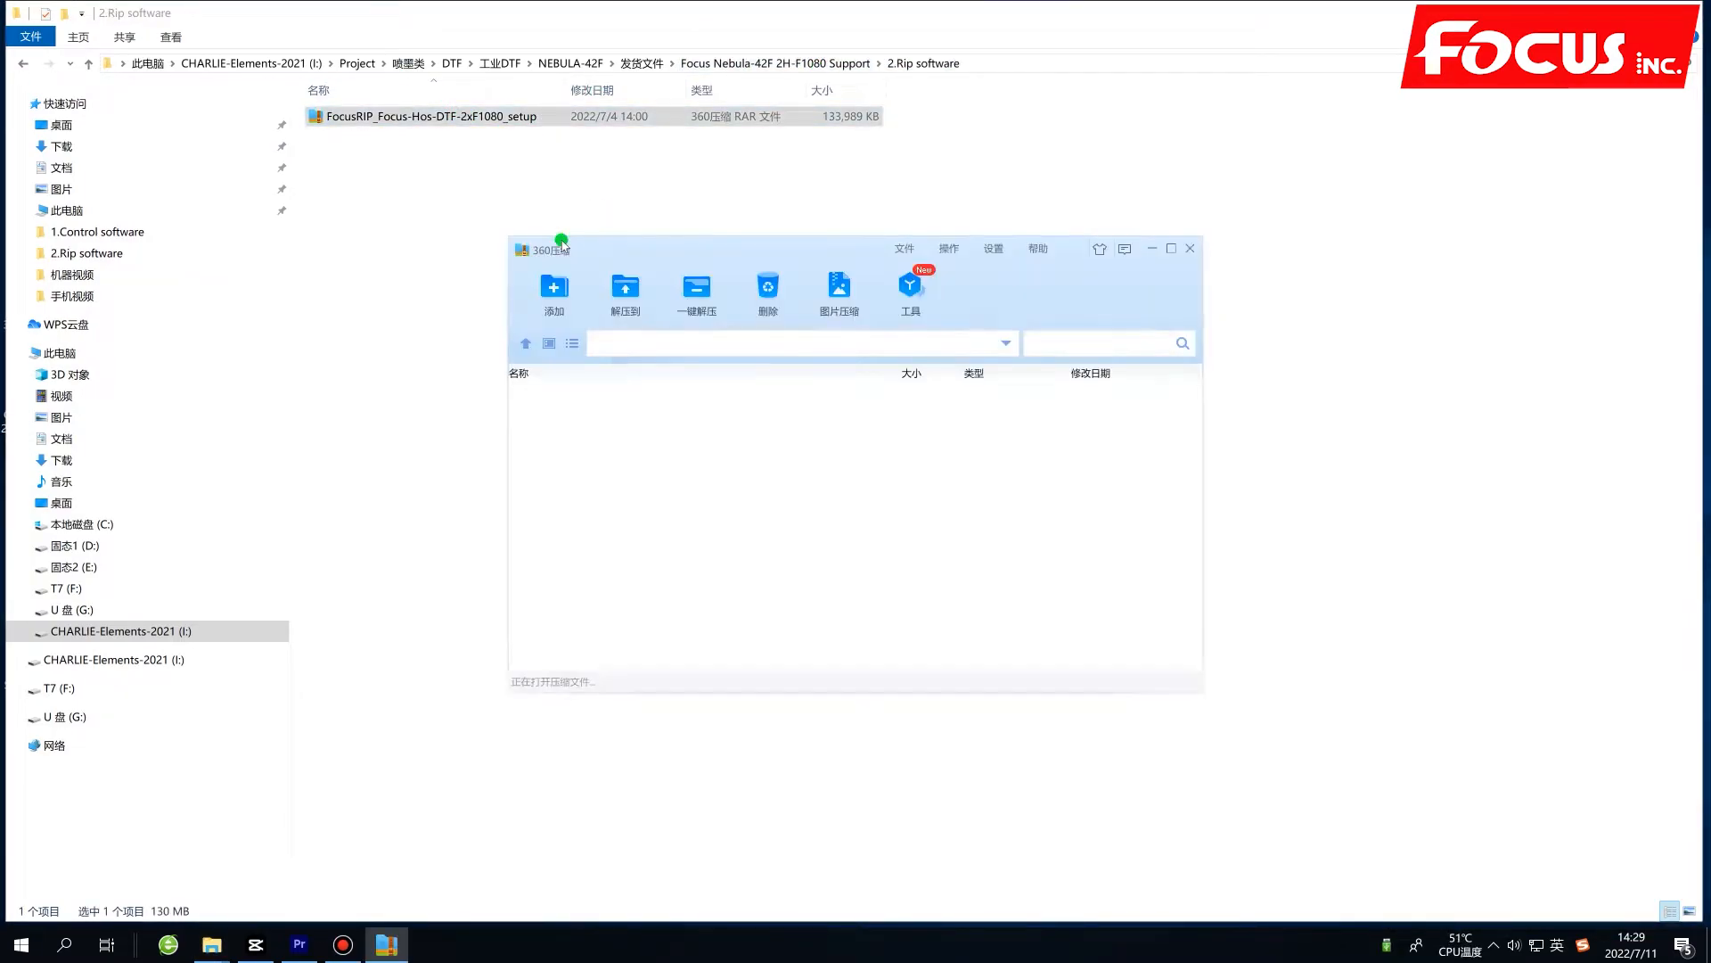
pyautogui.click(640, 408)
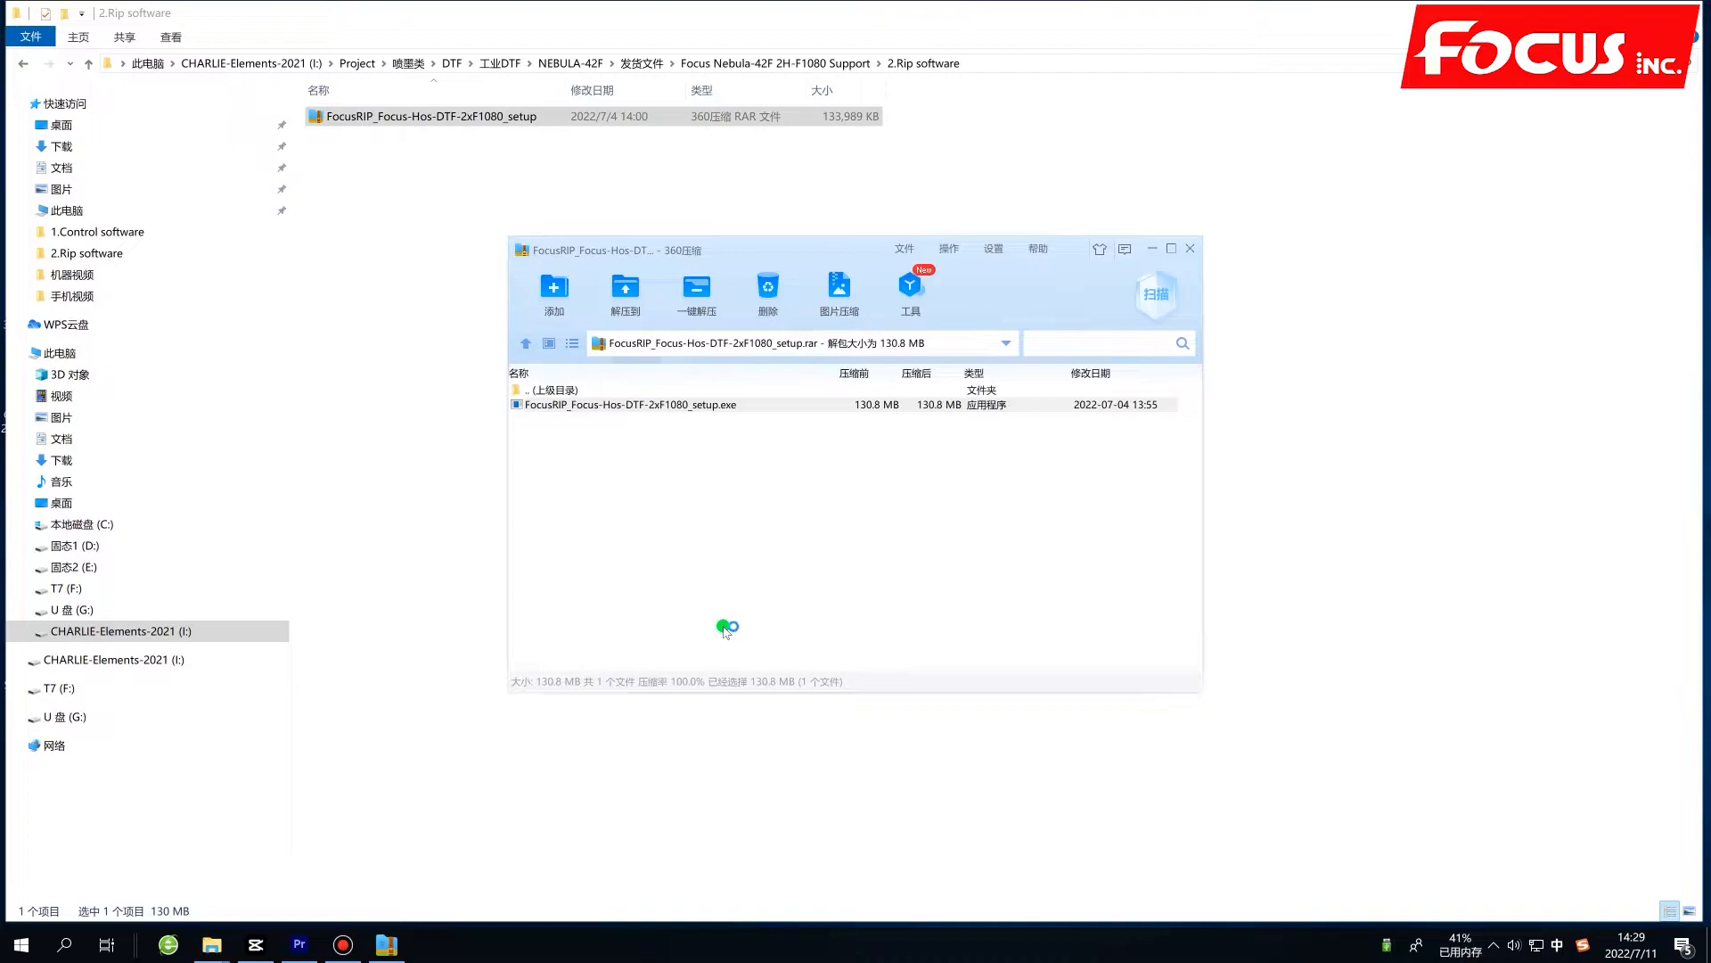
# Choose English as the installation language and proceed to the license agreement of the FocusRip setup.
pyautogui.click(829, 477)
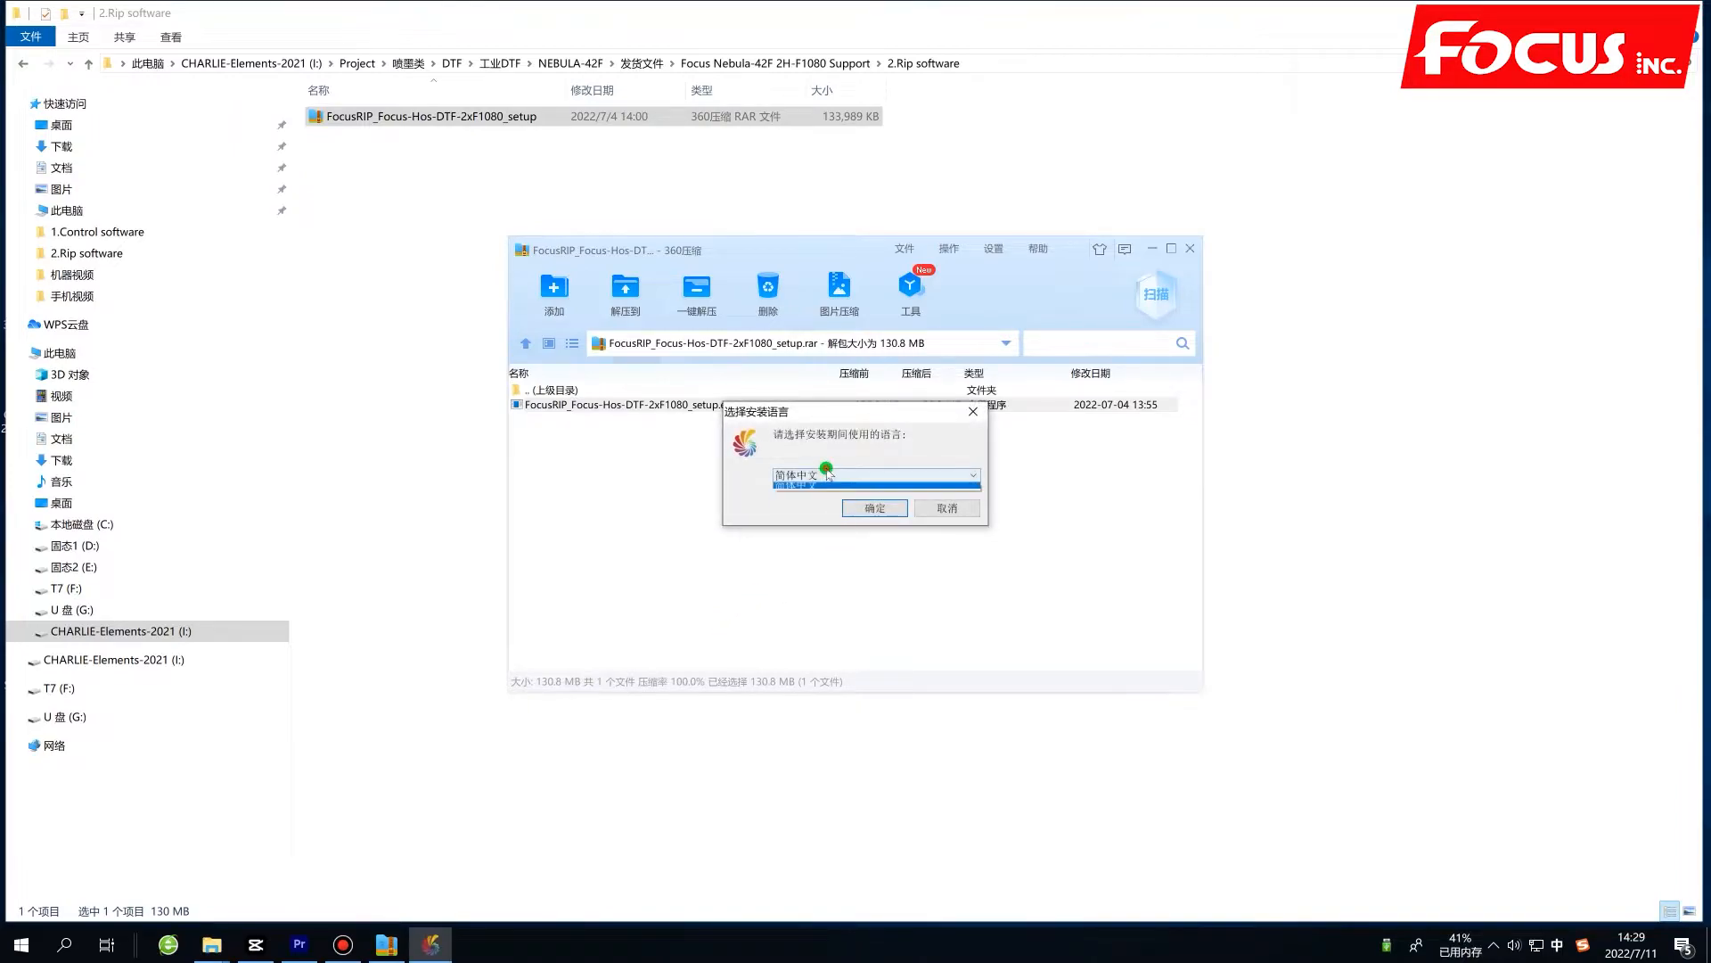
pyautogui.click(824, 499)
pyautogui.click(865, 510)
pyautogui.click(949, 587)
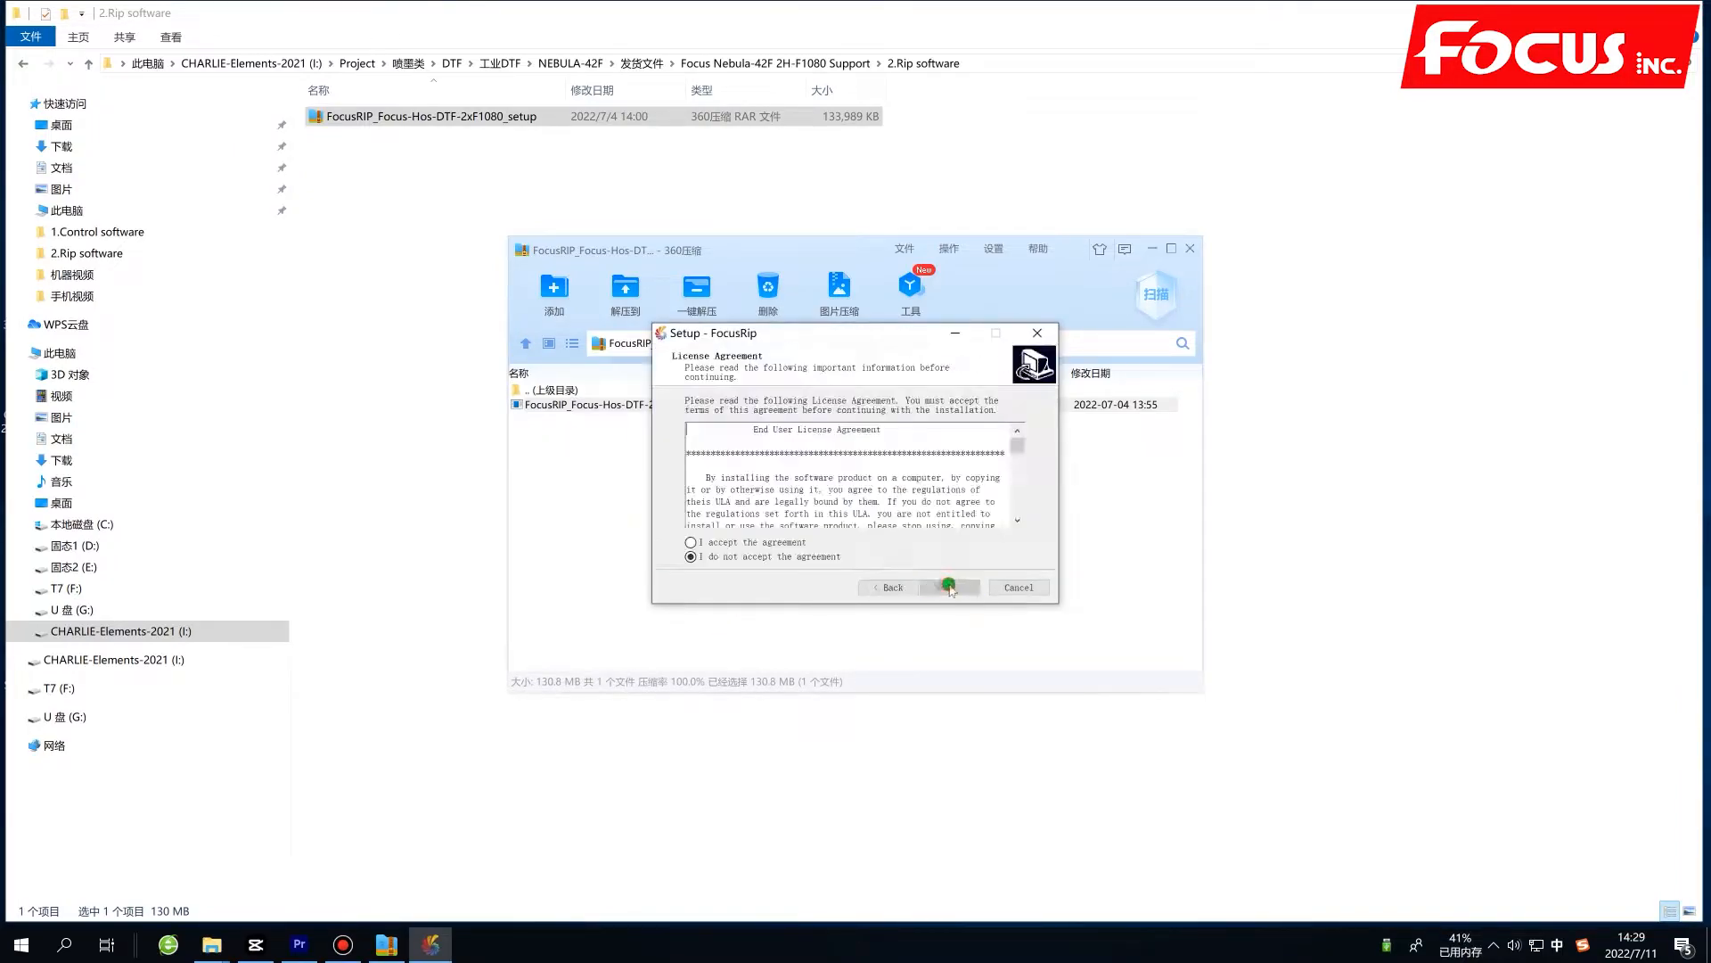
# Accept the license agreement and start the FocusRip installation, keeping the default setup options.
pyautogui.click(724, 541)
pyautogui.click(799, 545)
pyautogui.click(949, 587)
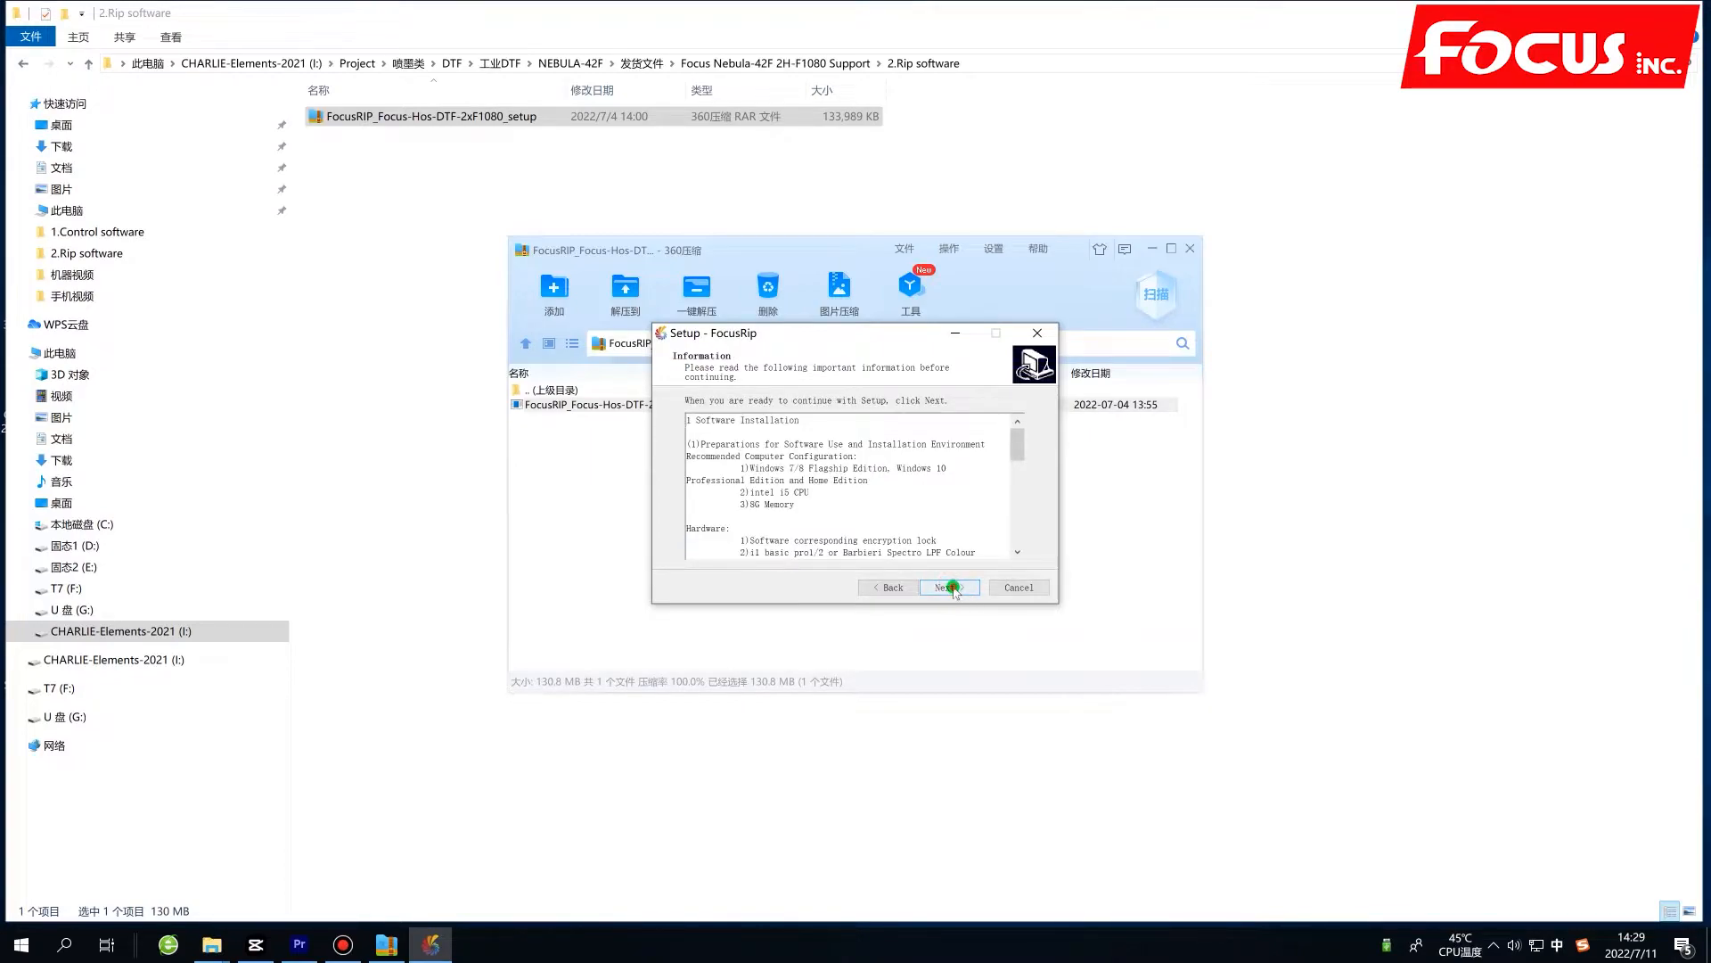
pyautogui.click(948, 587)
pyautogui.click(950, 586)
pyautogui.click(951, 587)
pyautogui.click(943, 588)
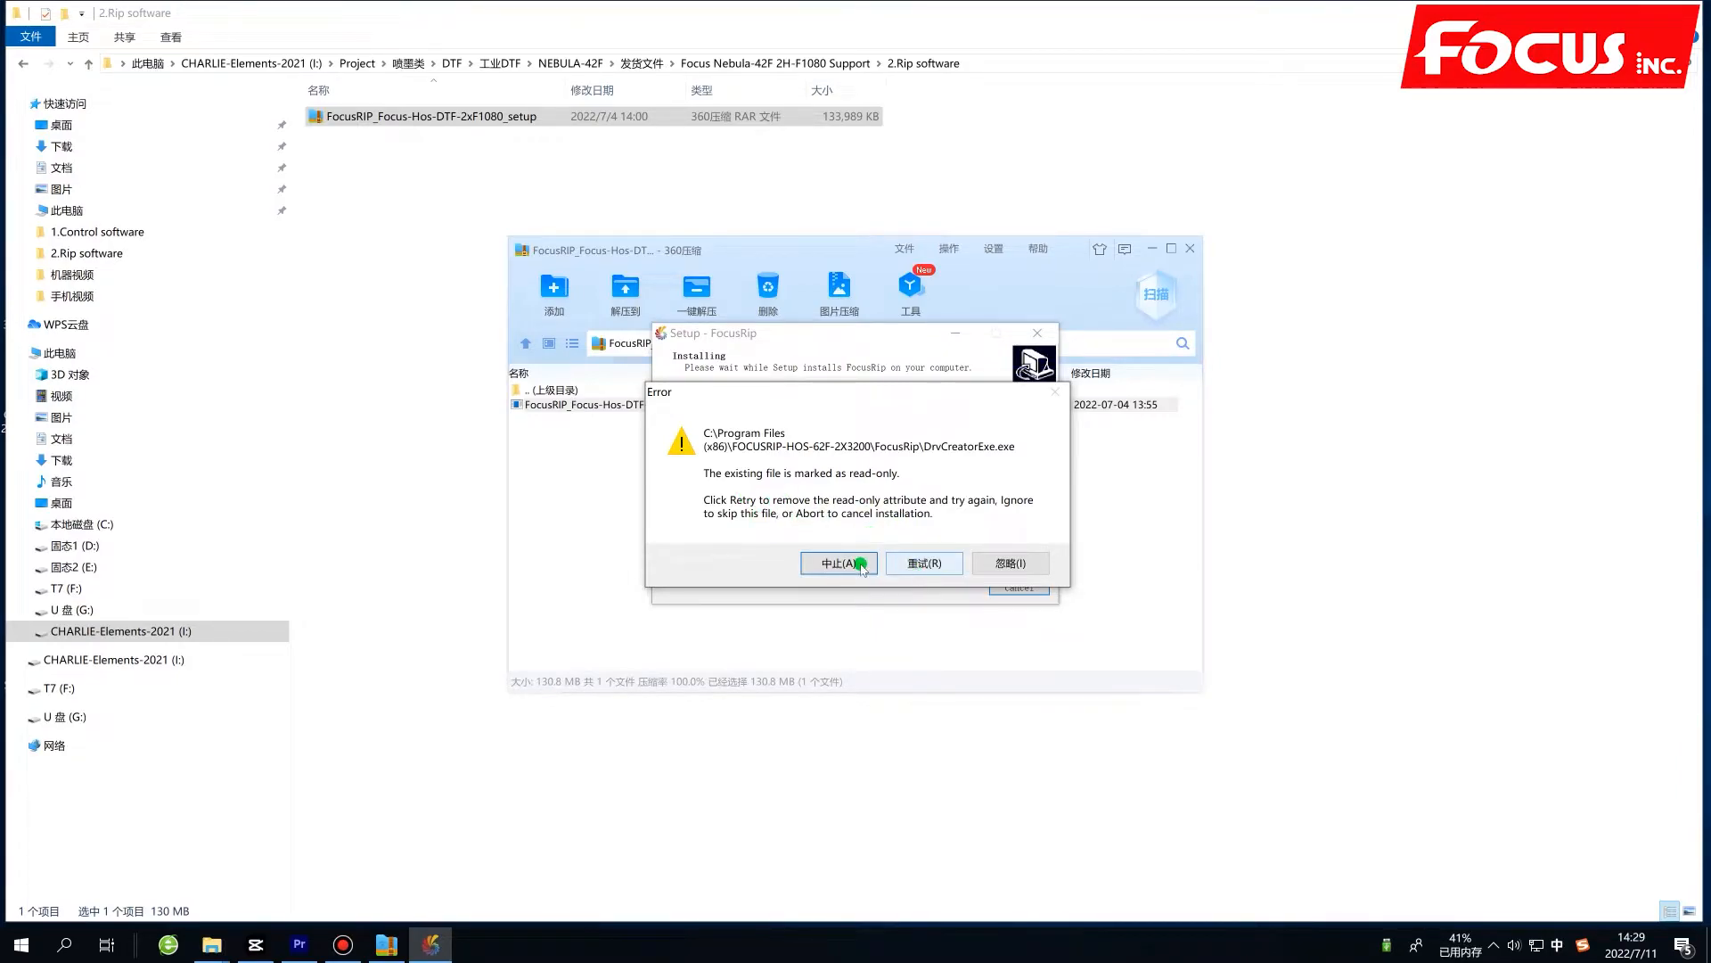
# Ignore the existing read-only files, such as DrvCreatorExe.exe and FocusRip.exe, so that the installation continues without replacing them.
pyautogui.click(1011, 565)
pyautogui.click(1007, 567)
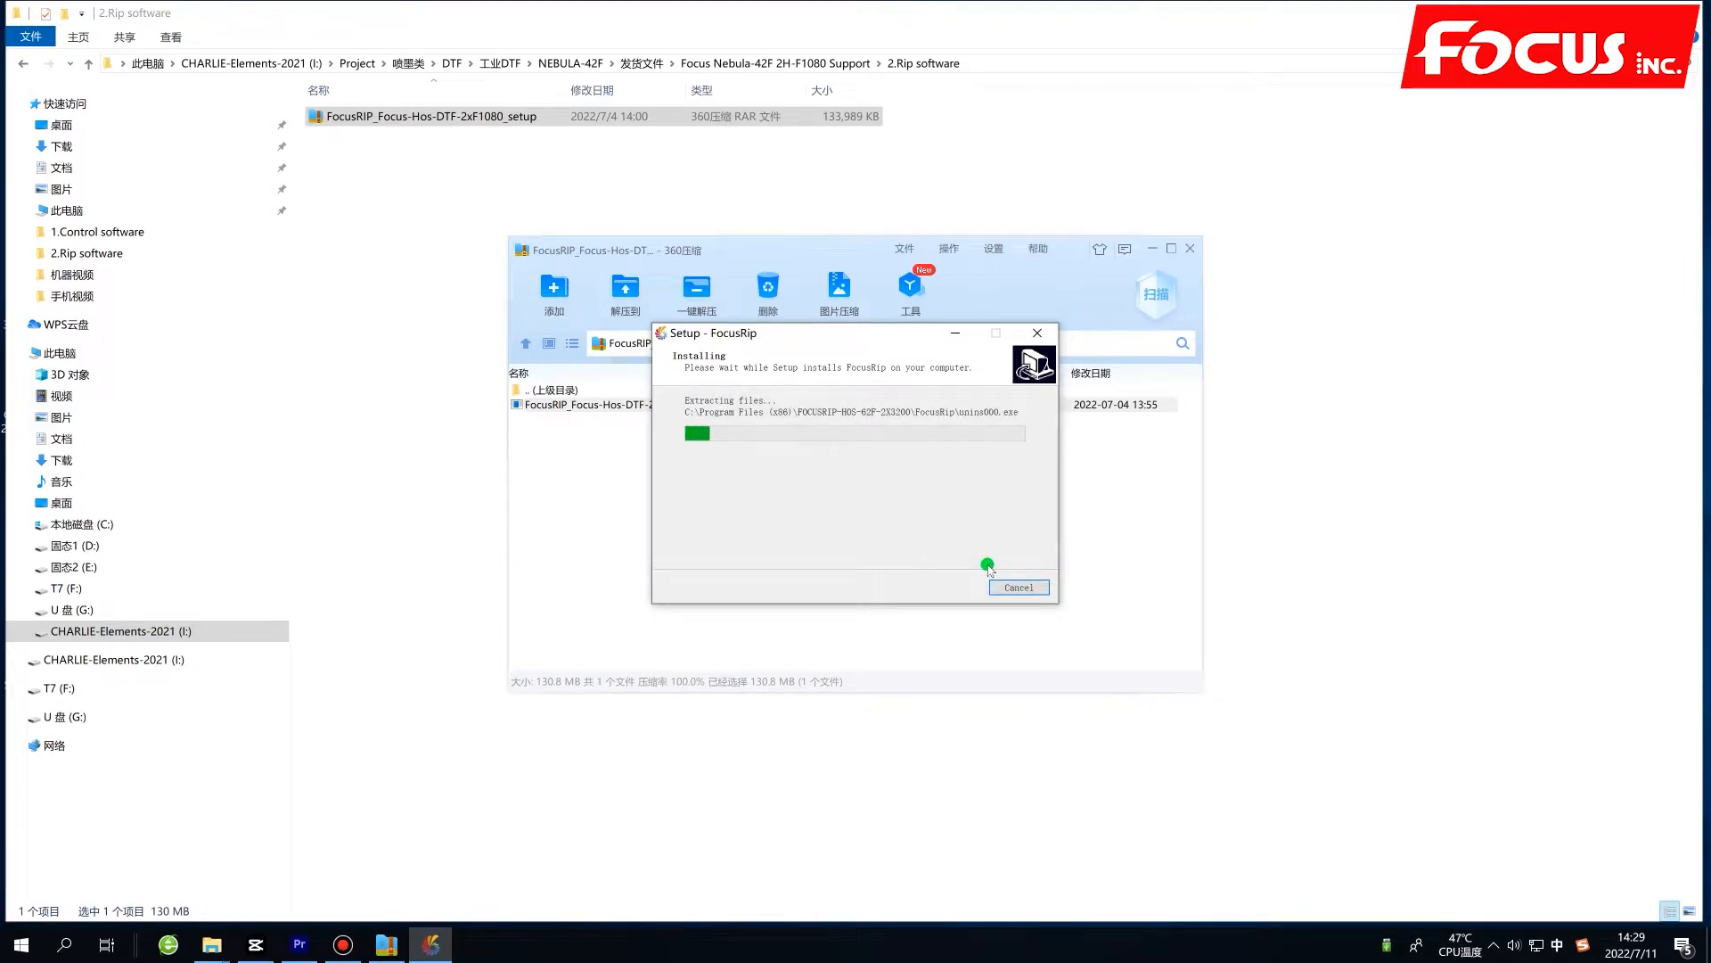
pyautogui.click(1008, 563)
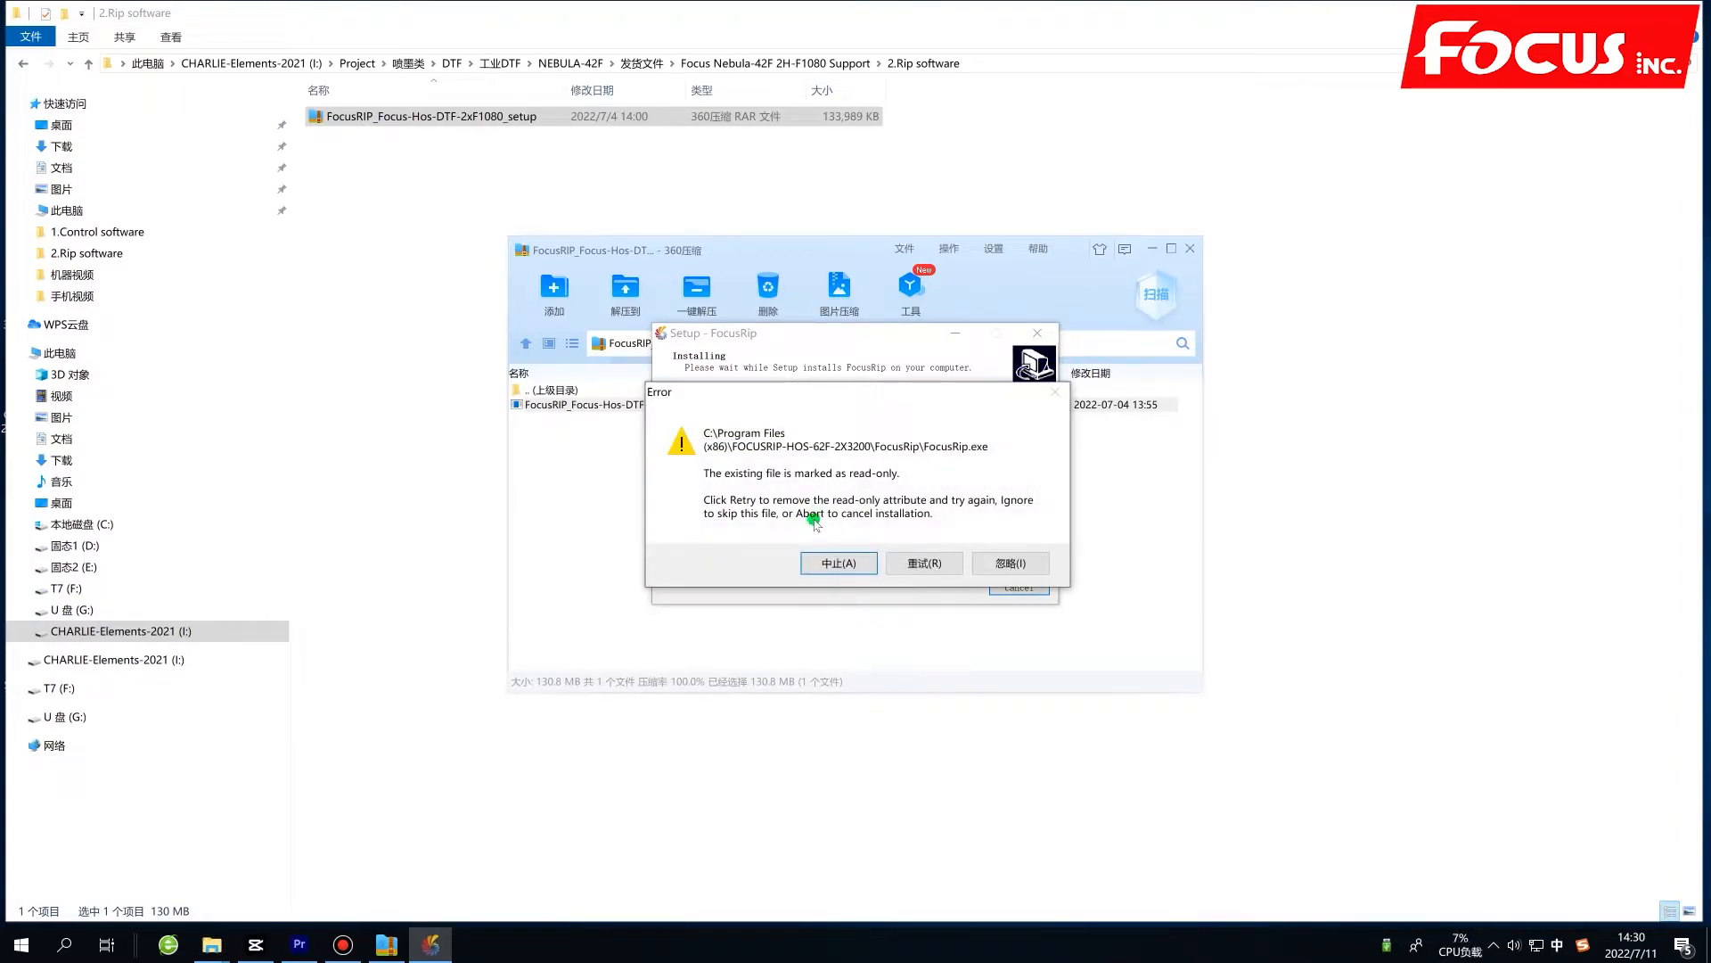
pyautogui.click(1017, 562)
pyautogui.click(1017, 562)
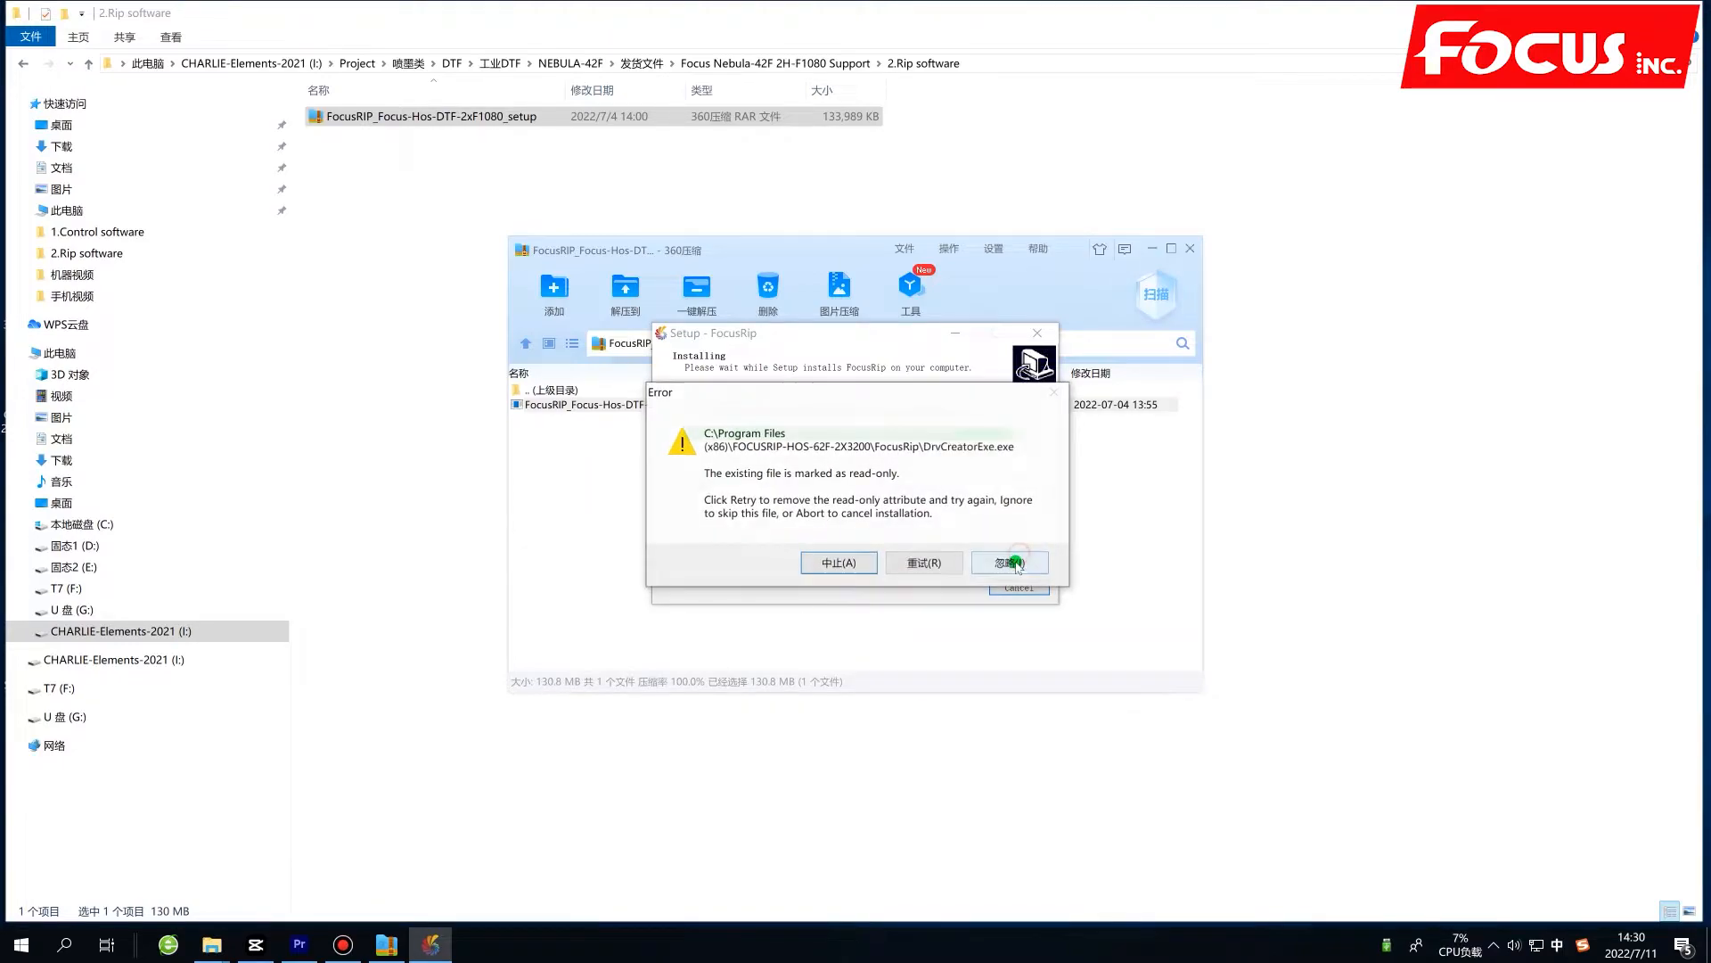
pyautogui.click(1012, 562)
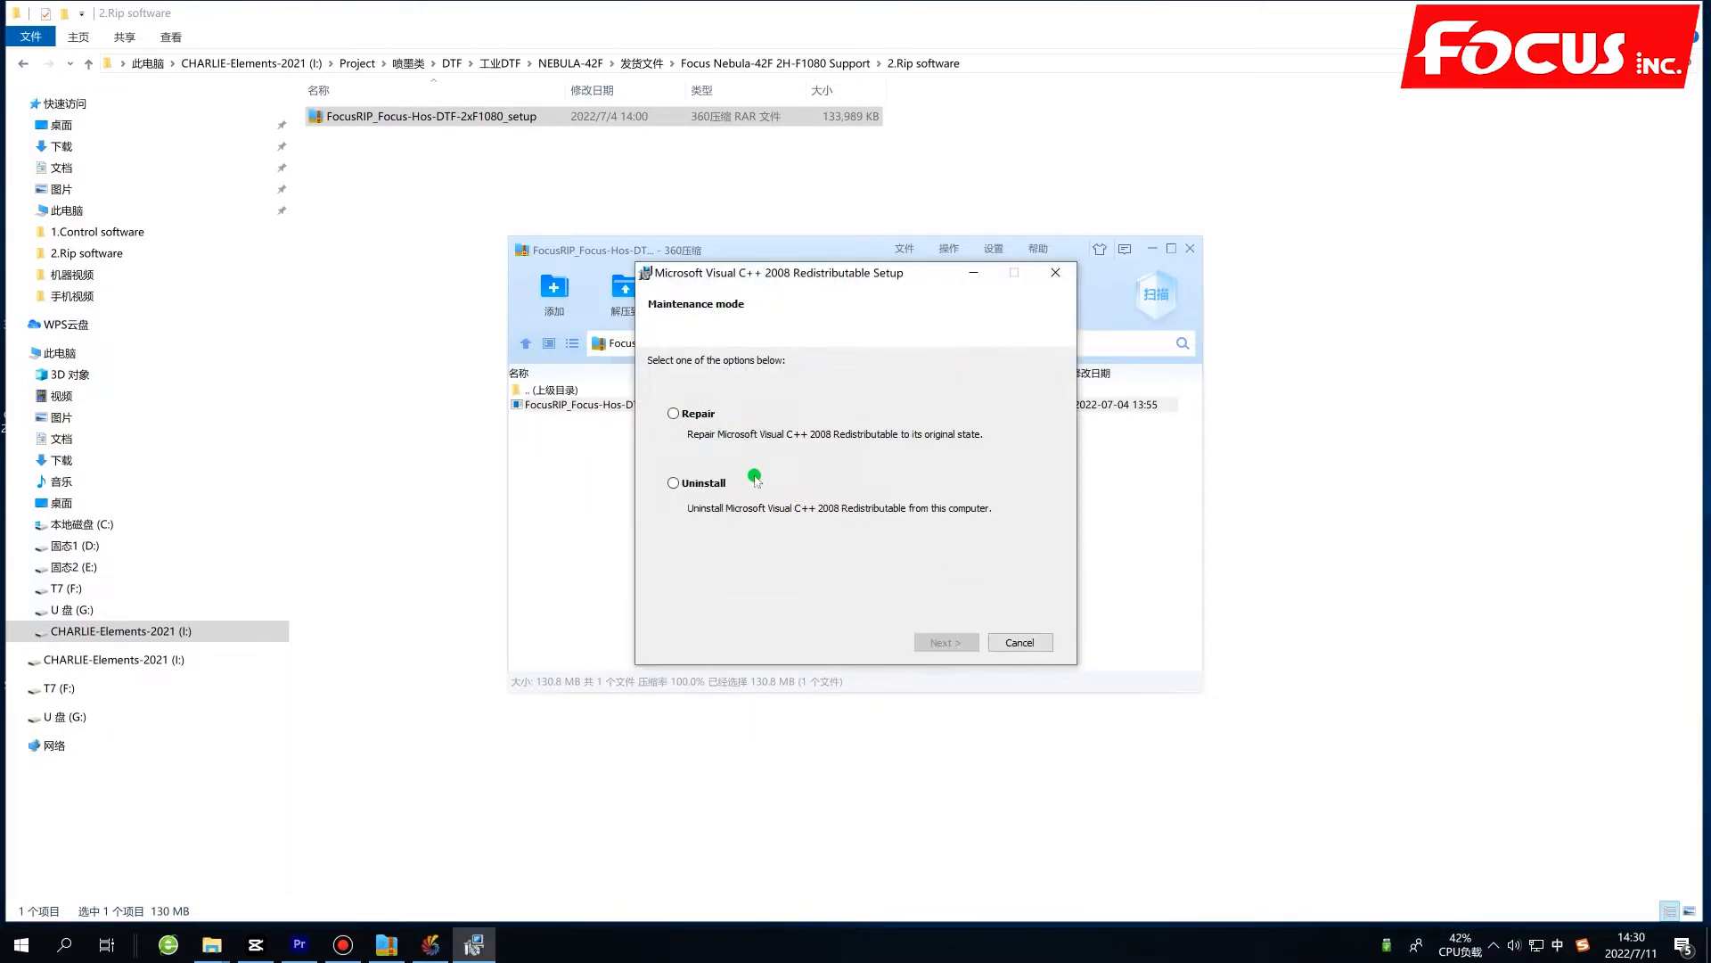
# Repair the Microsoft Visual C++ 2008 Redistributable and the Microsoft Visual C++ 2010 x86 Redistributable.
pyautogui.click(721, 432)
pyautogui.click(957, 640)
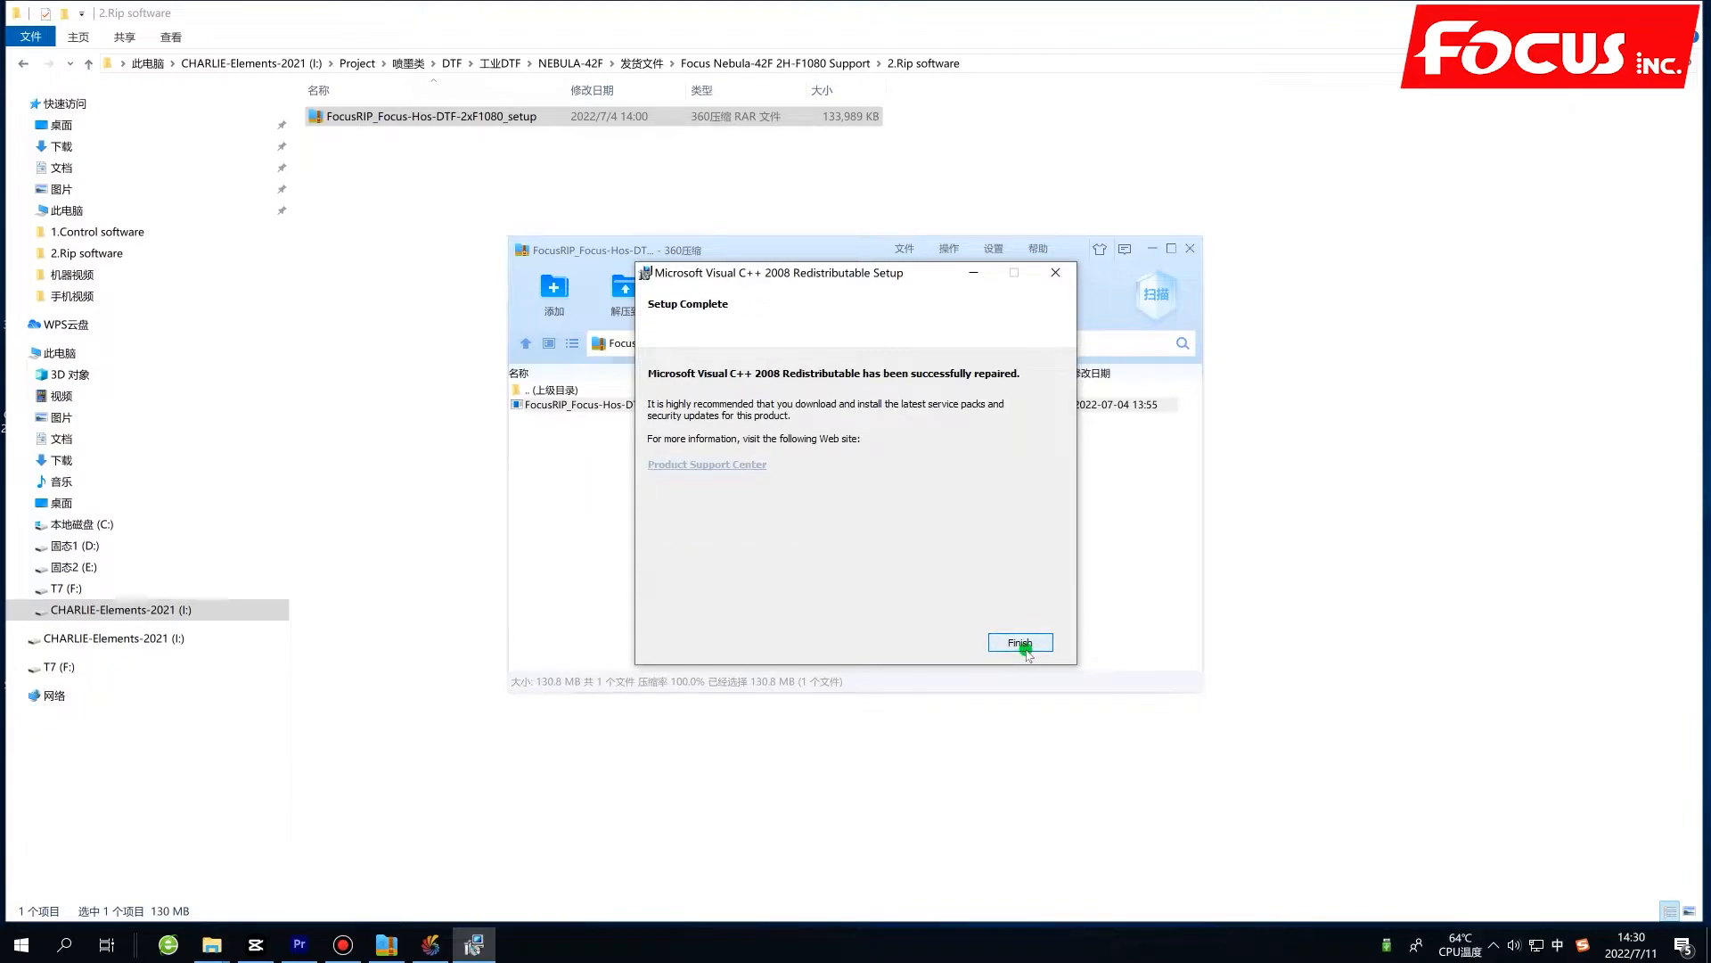
pyautogui.click(1024, 645)
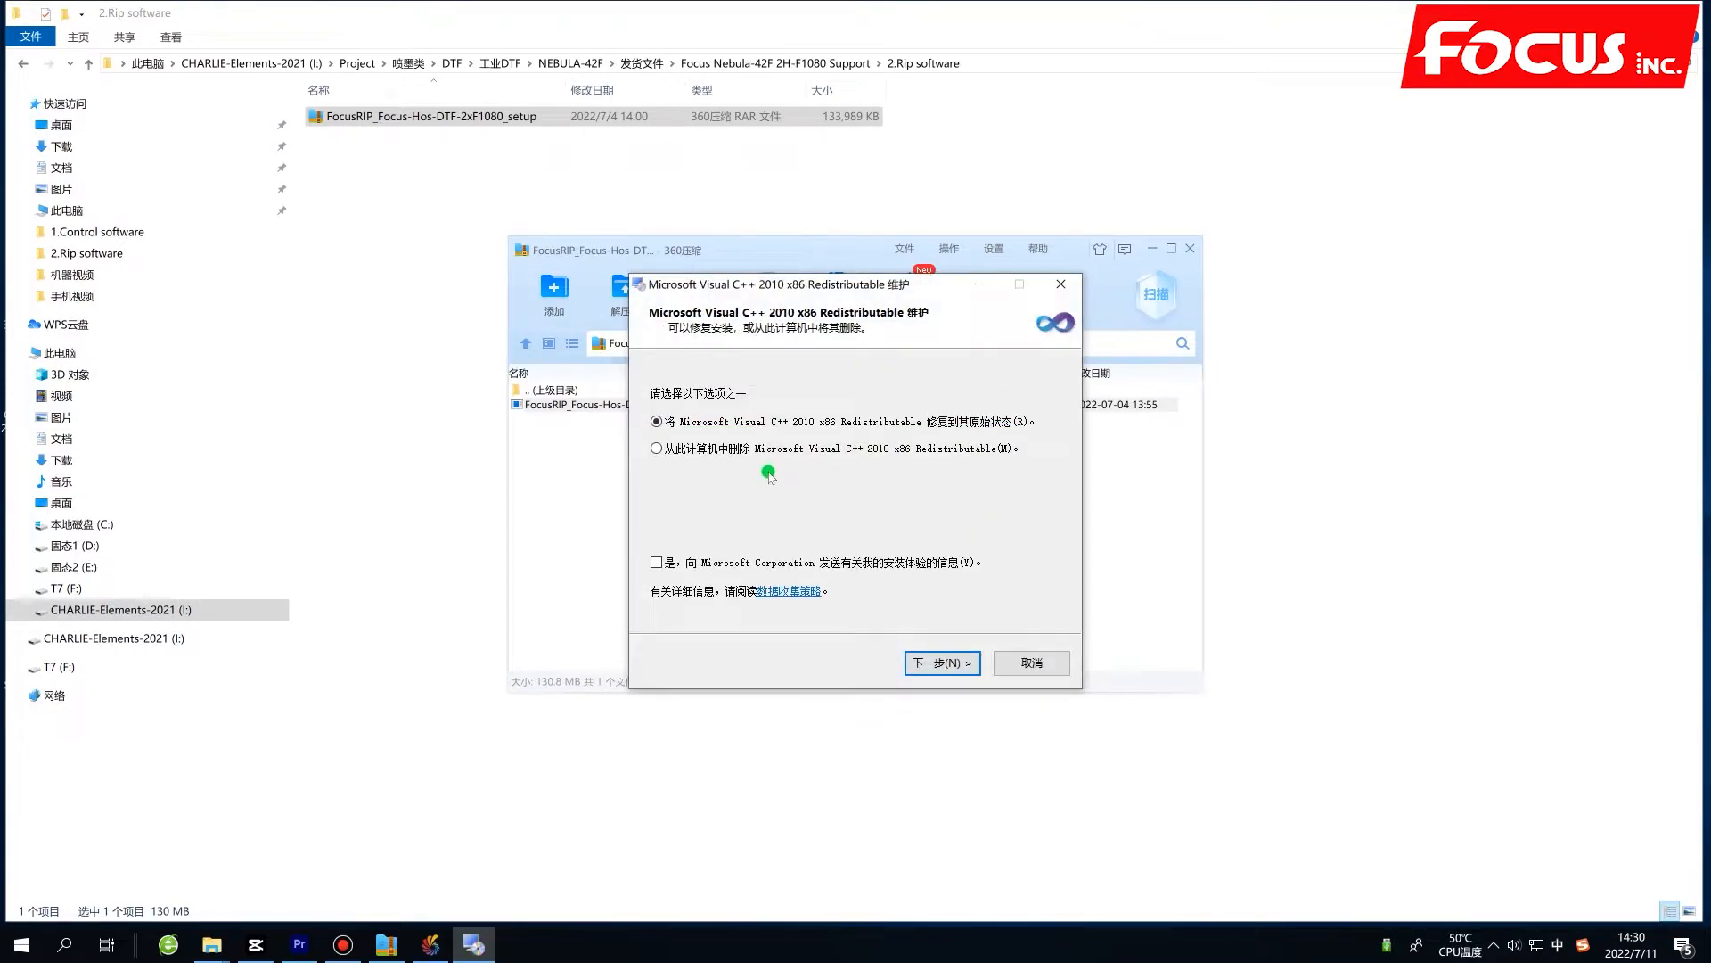
pyautogui.click(943, 662)
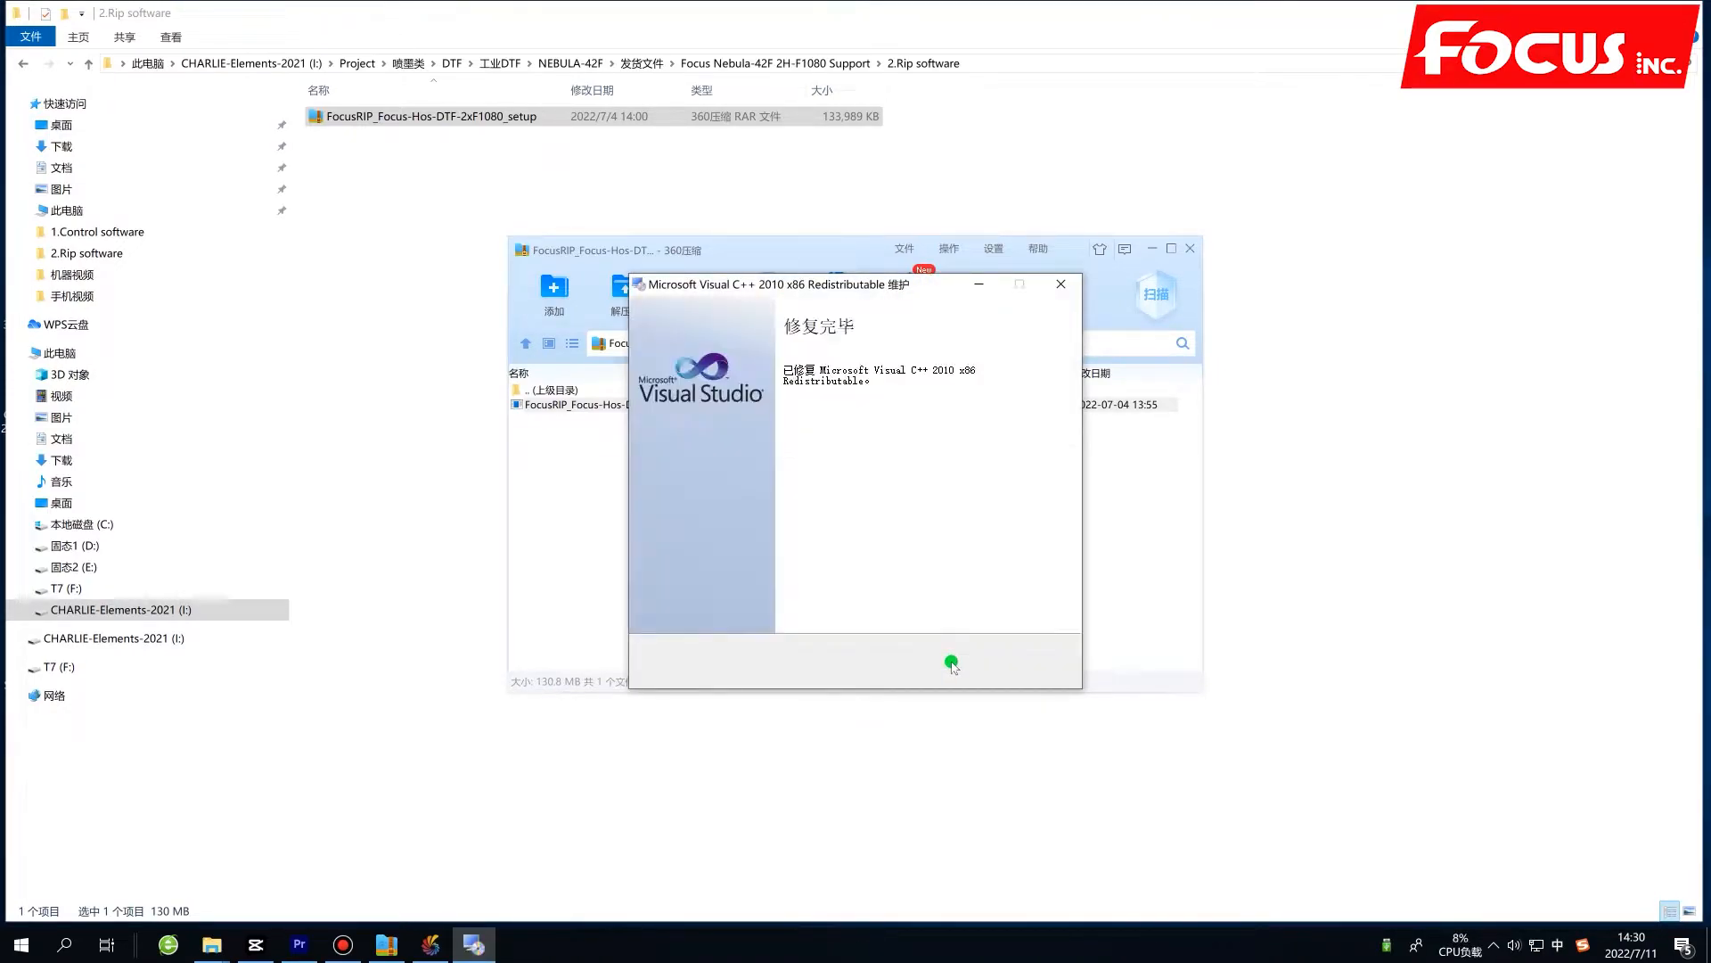
pyautogui.click(1034, 663)
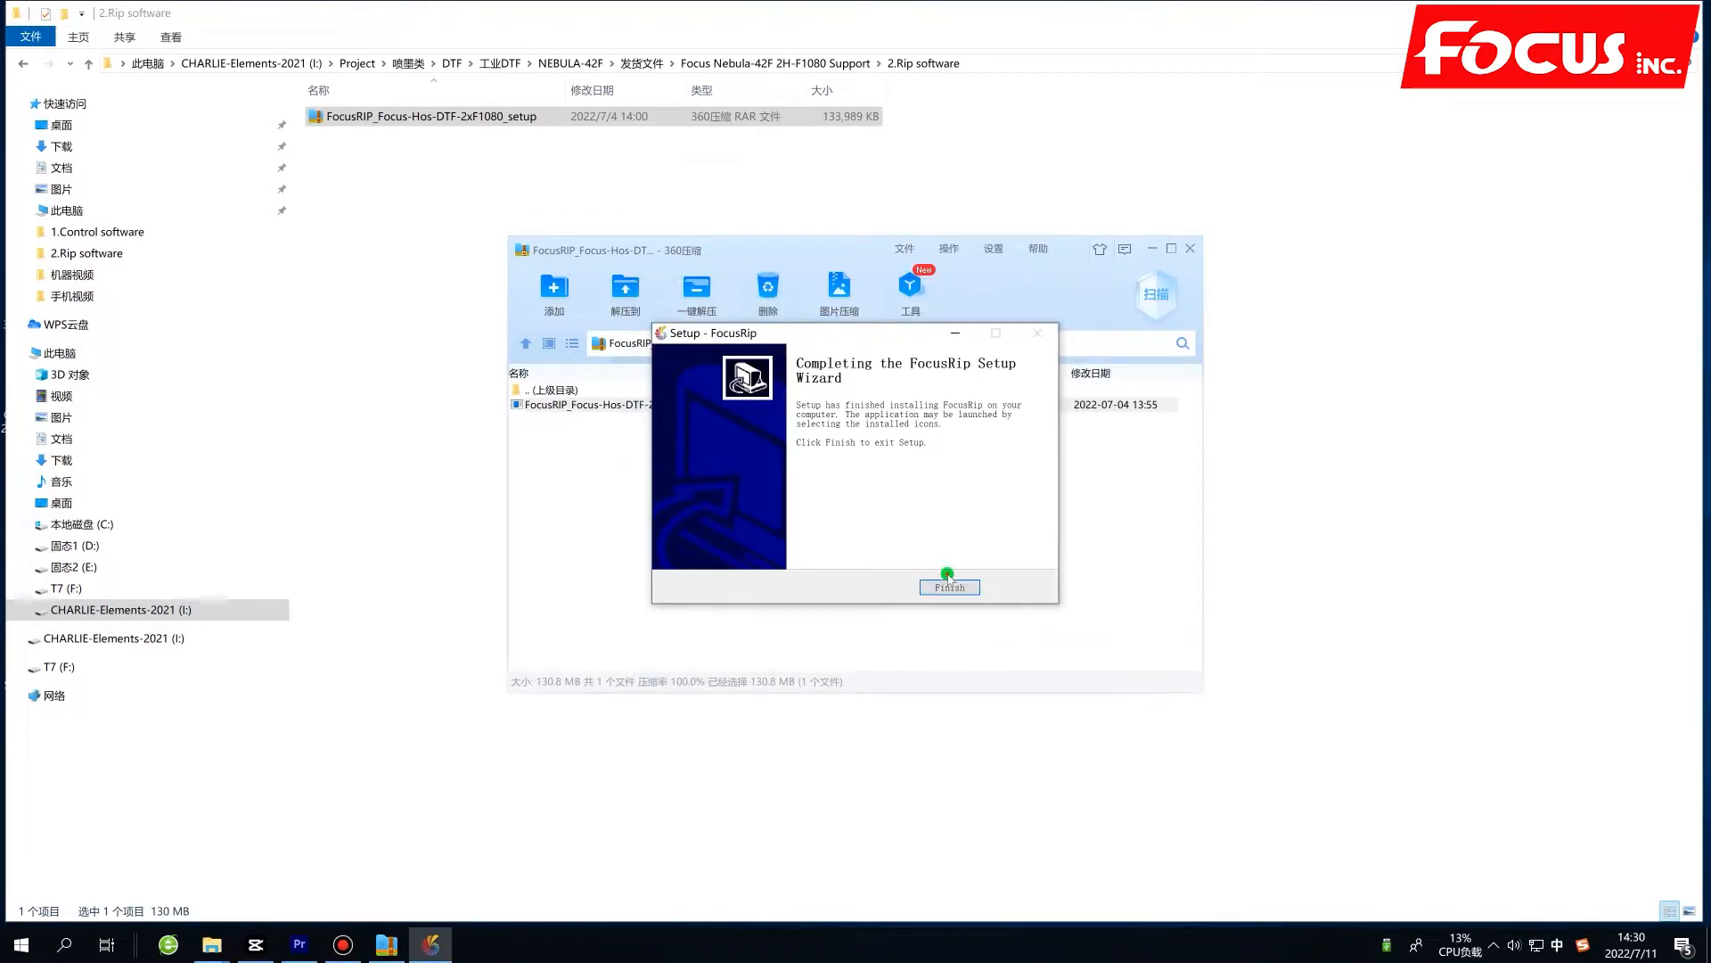
# Finish the FocusRip setup and close the archive window to return to the desktop.
pyautogui.click(947, 586)
pyautogui.click(1189, 248)
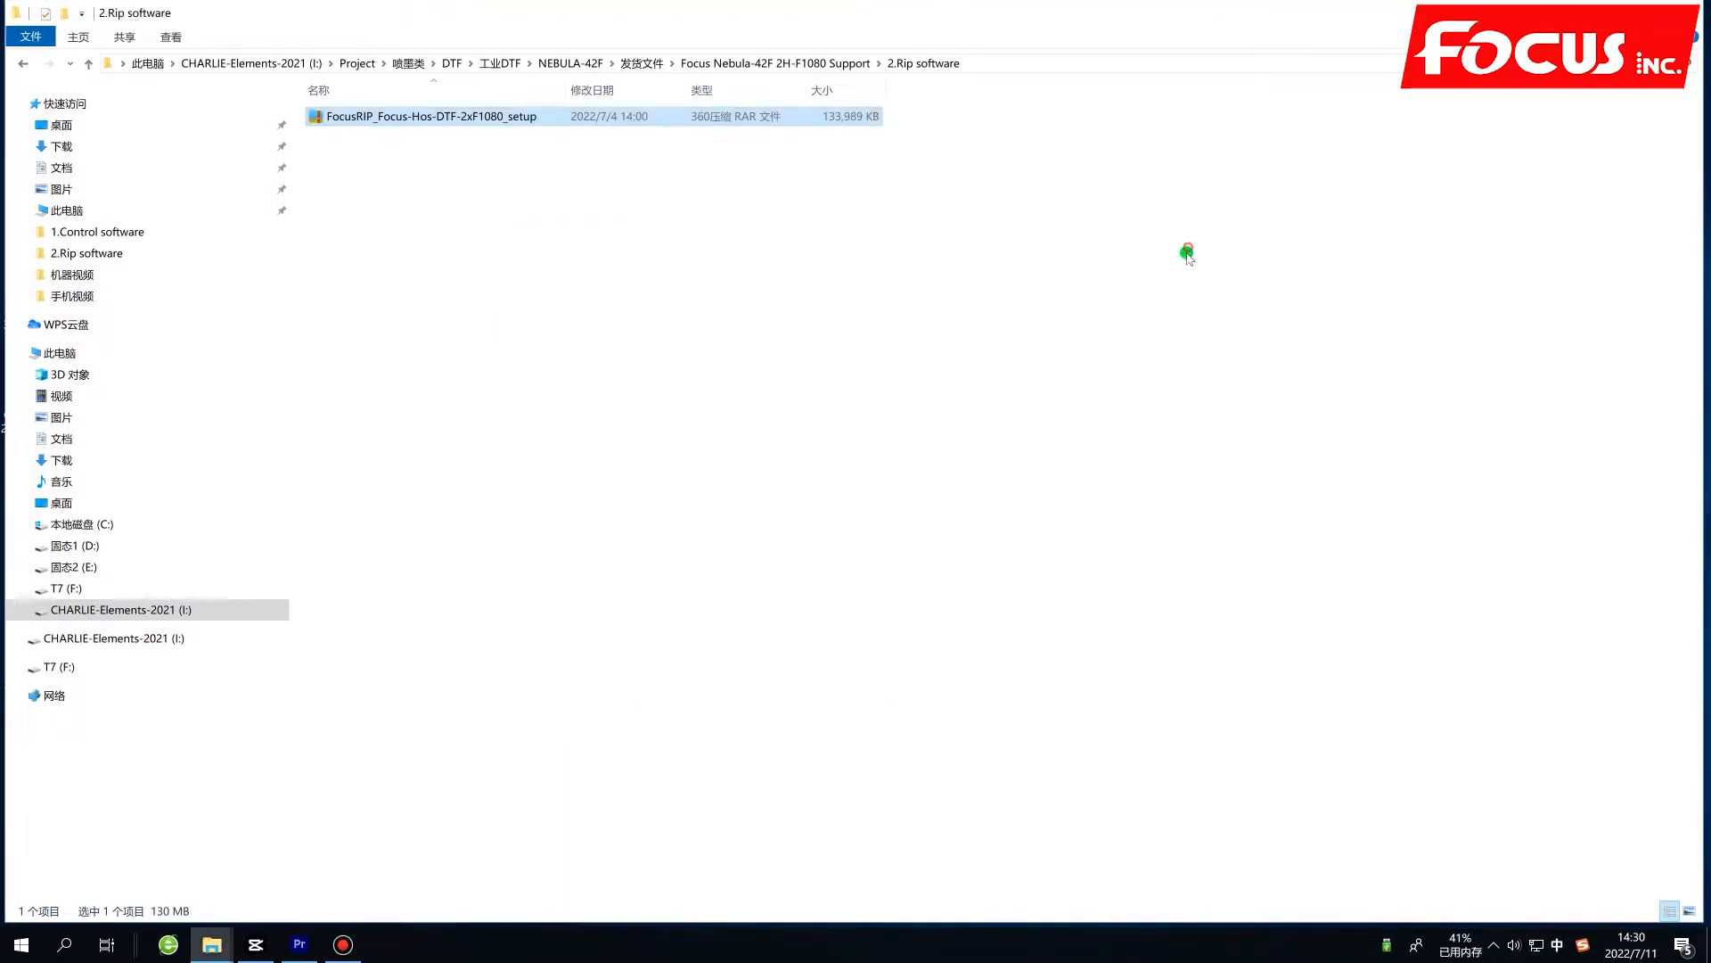
pyautogui.press('super+d')
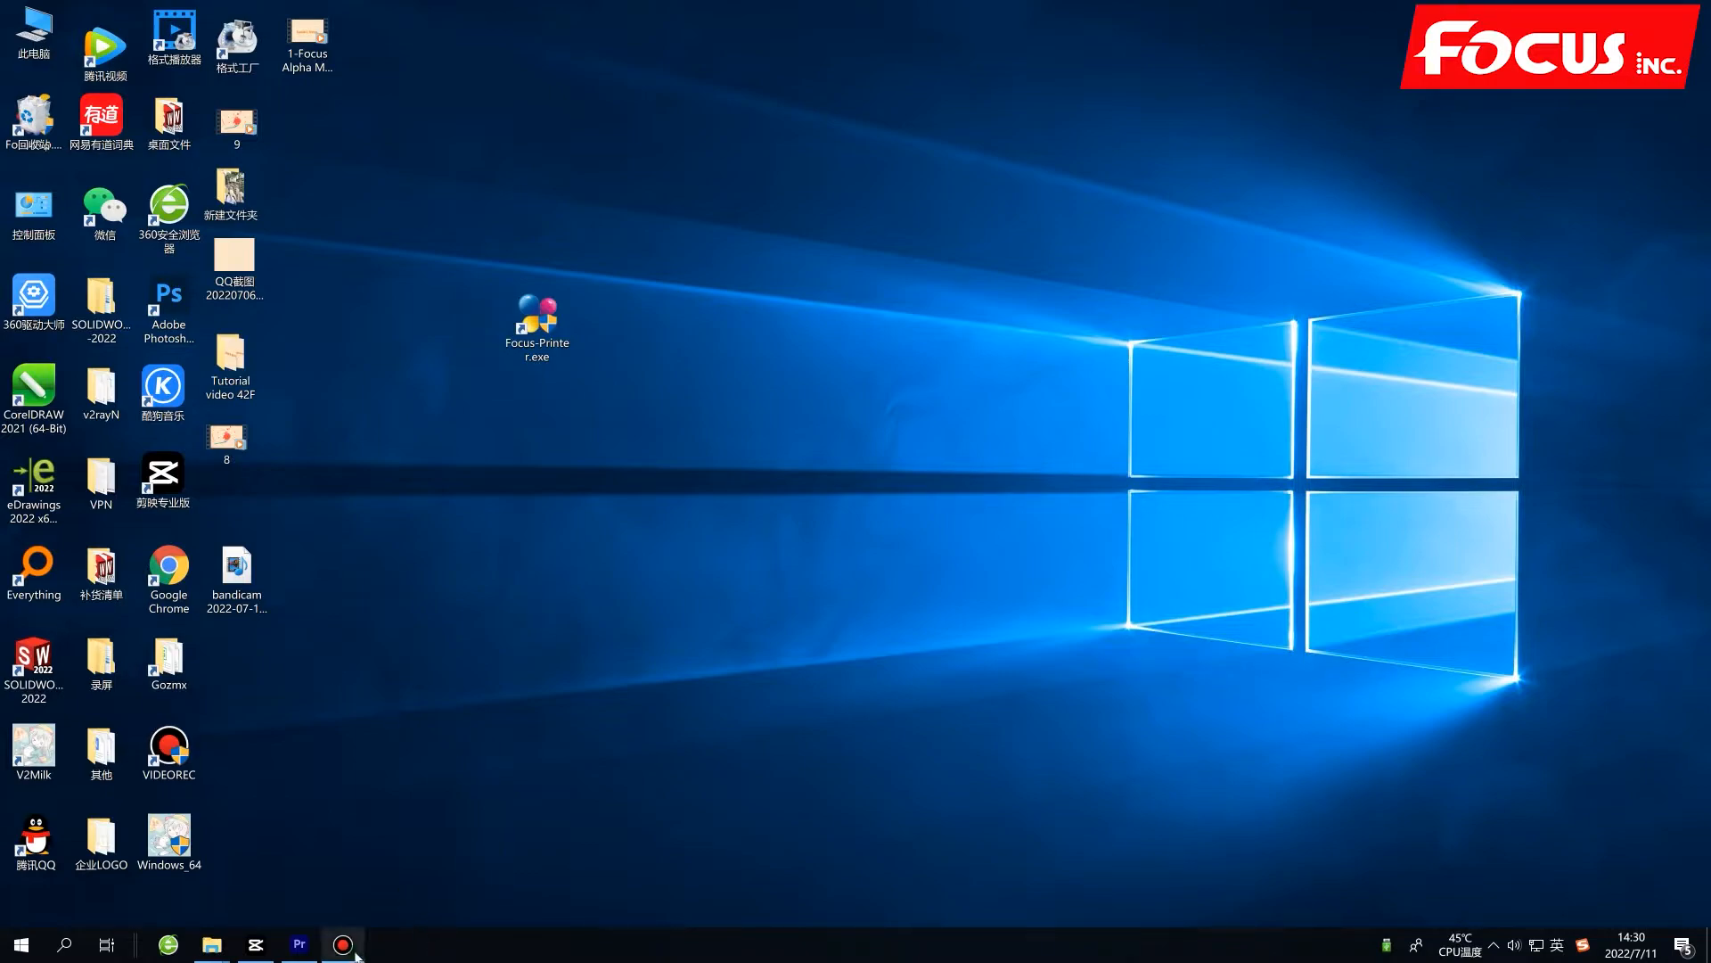
pyautogui.moveTo(287, 955)
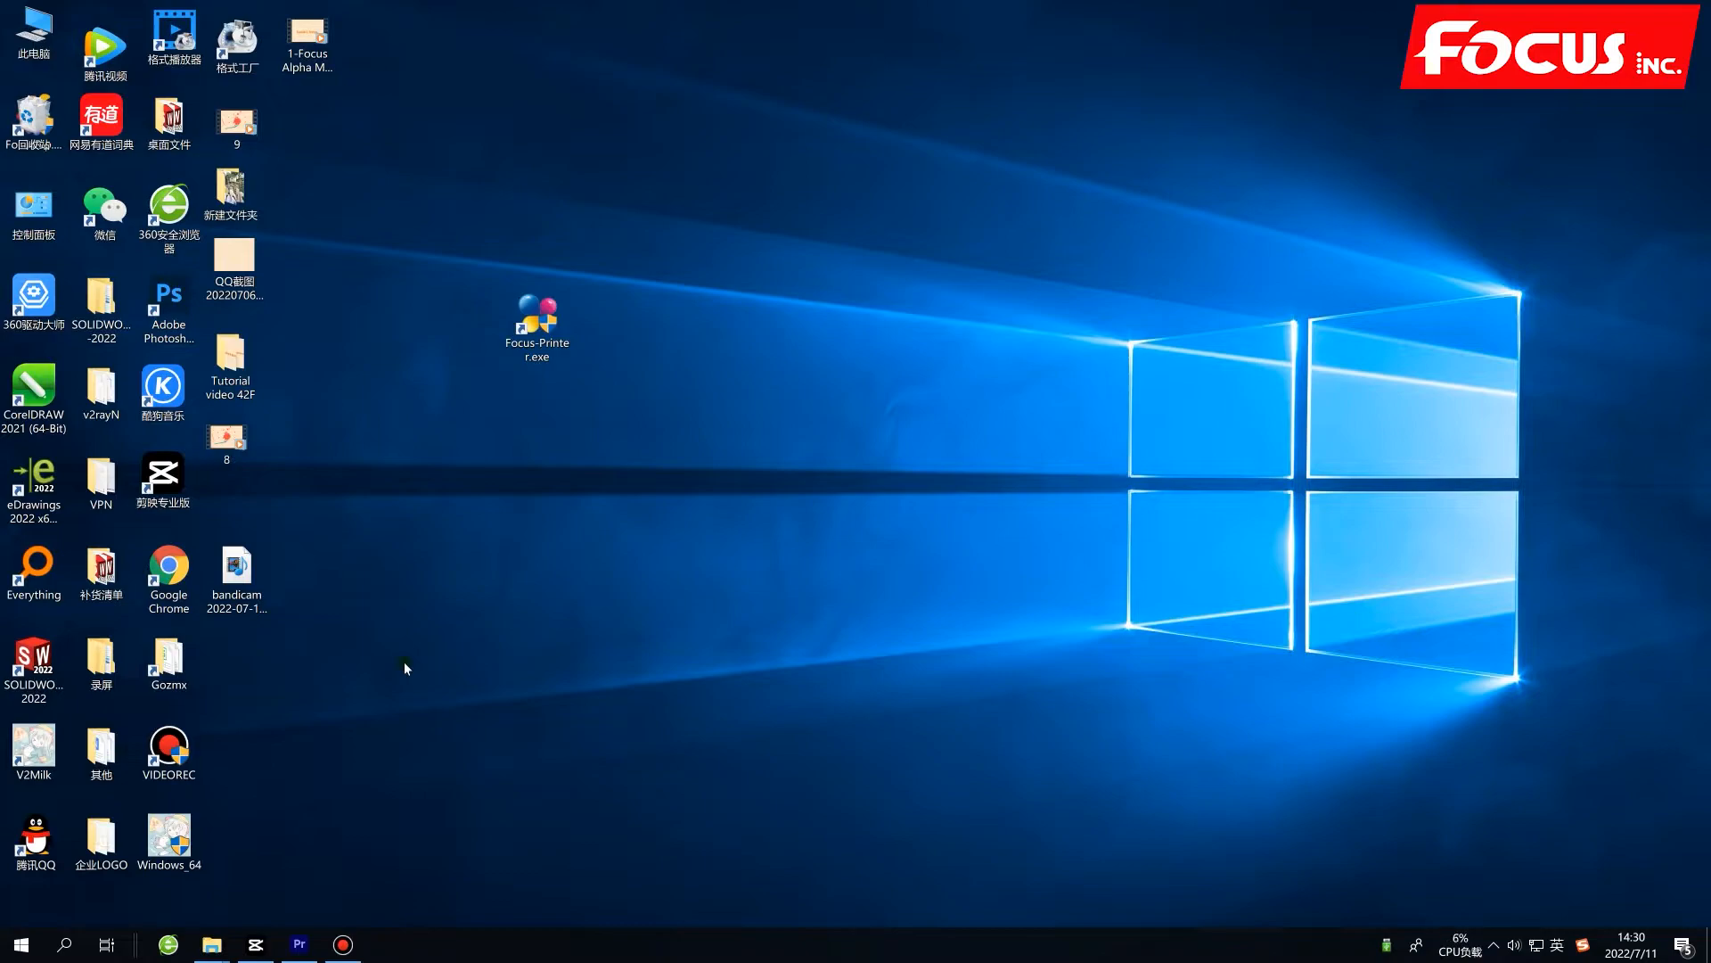
pyautogui.click(343, 945)
pyautogui.click(344, 950)
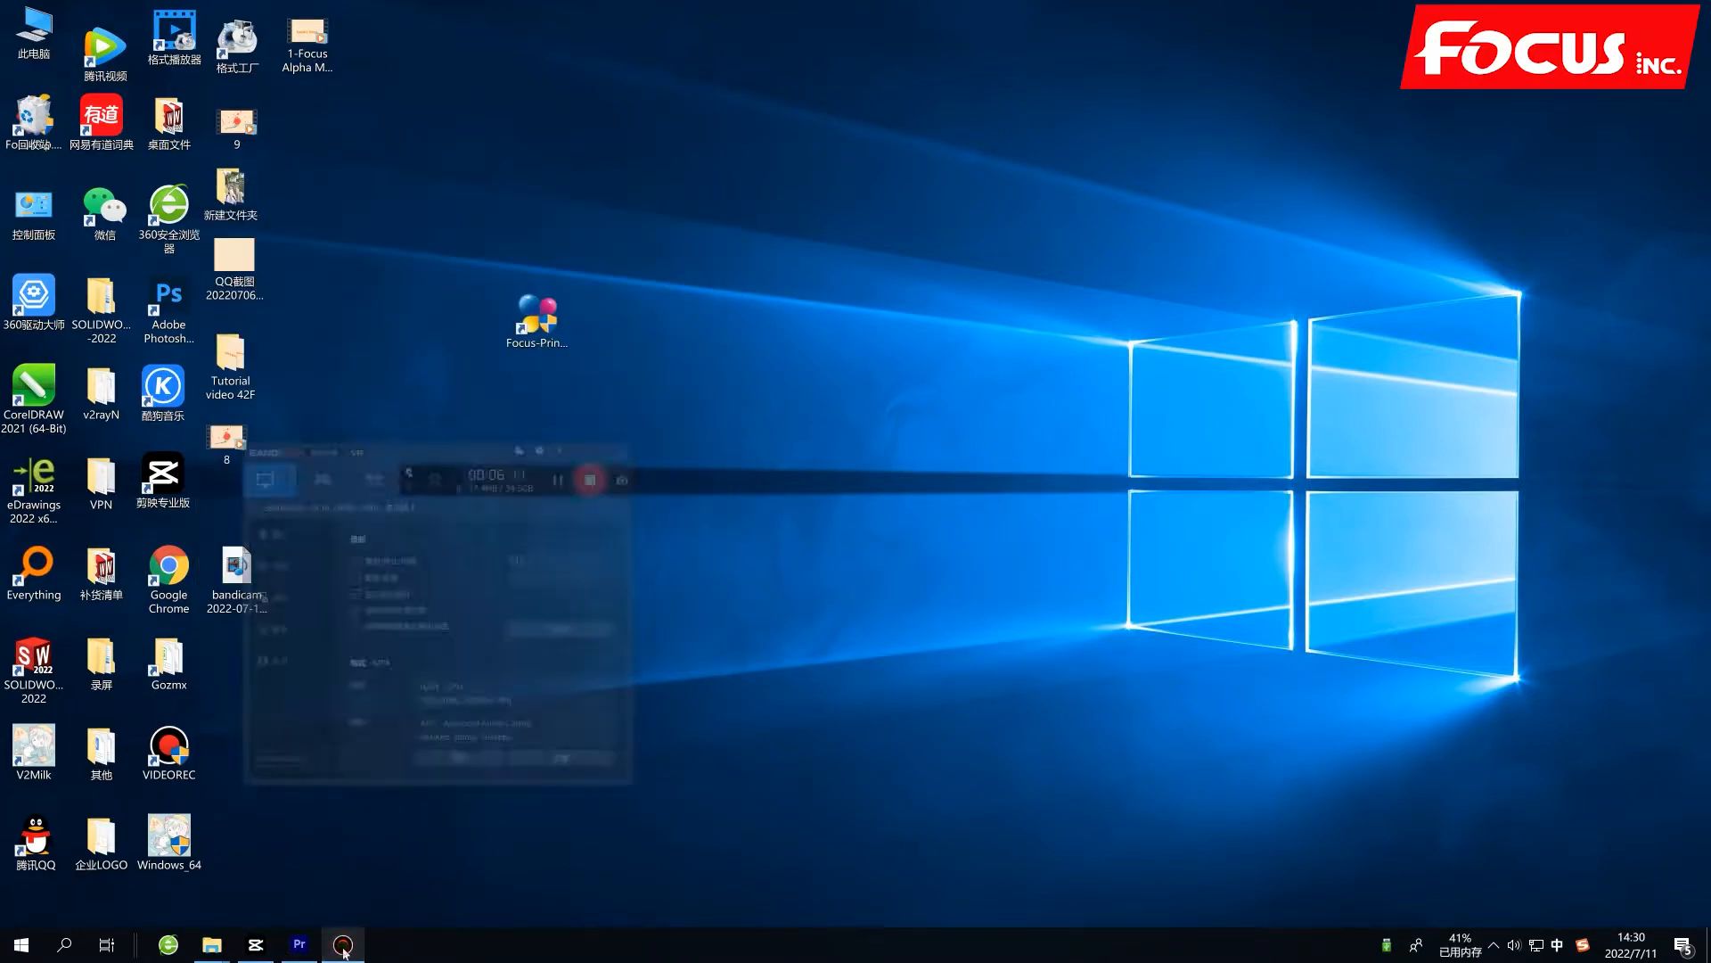
pyautogui.click(214, 946)
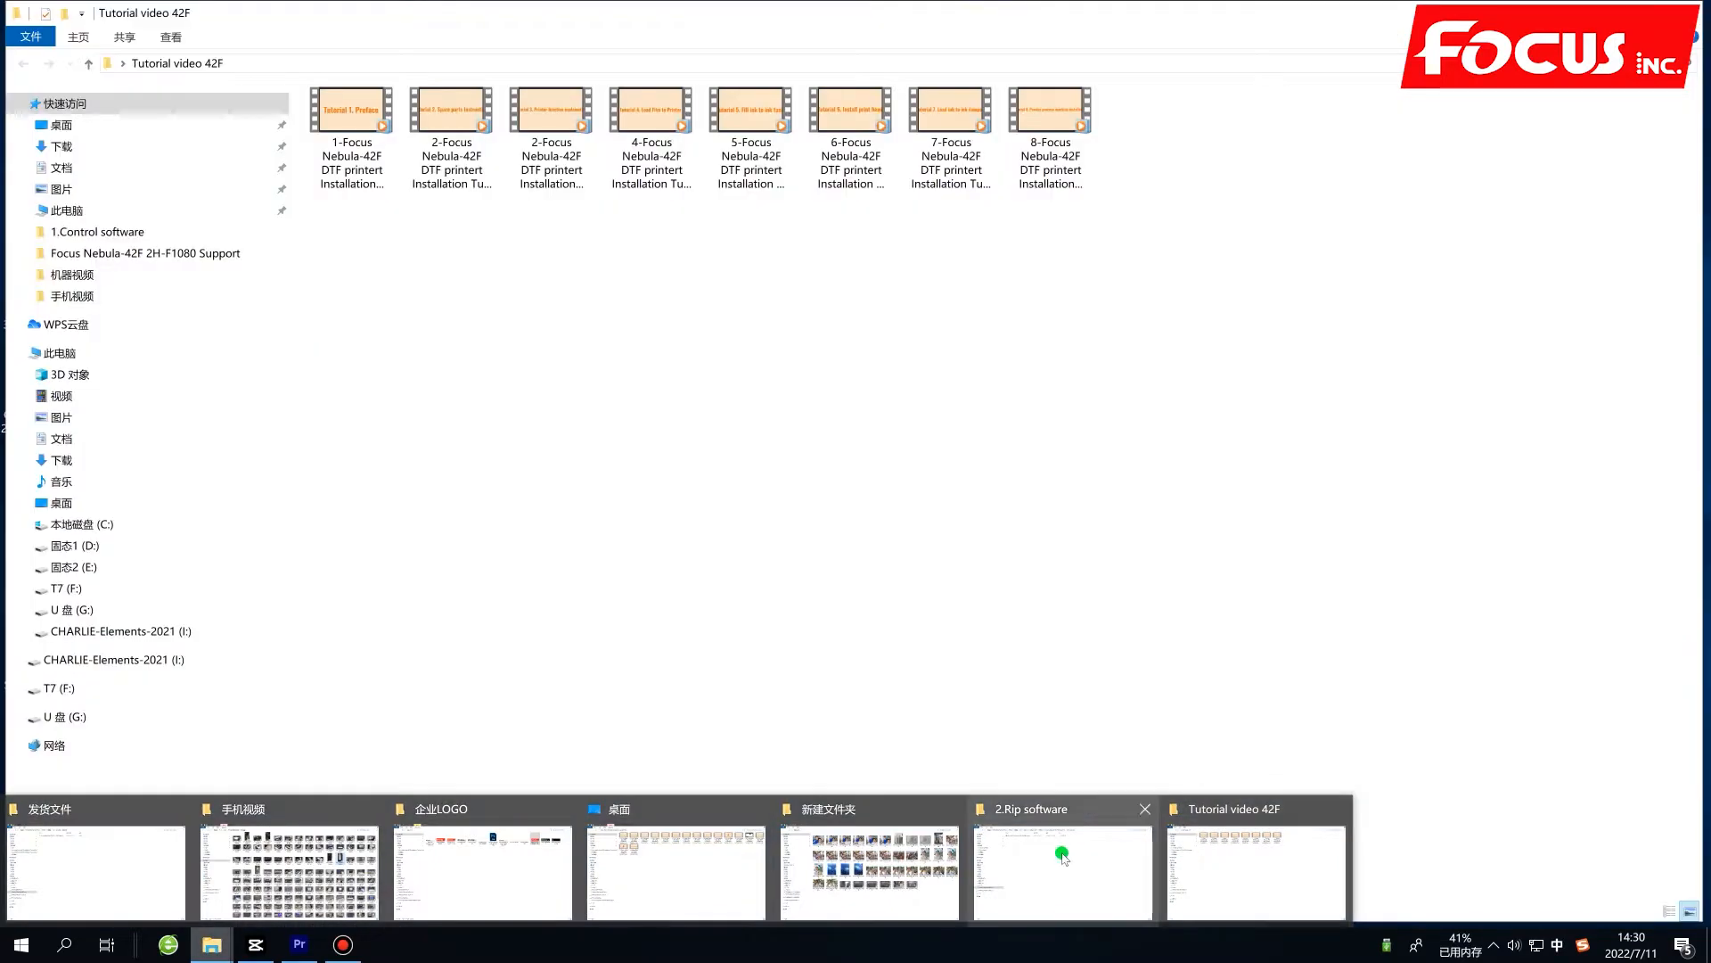
pyautogui.click(1063, 855)
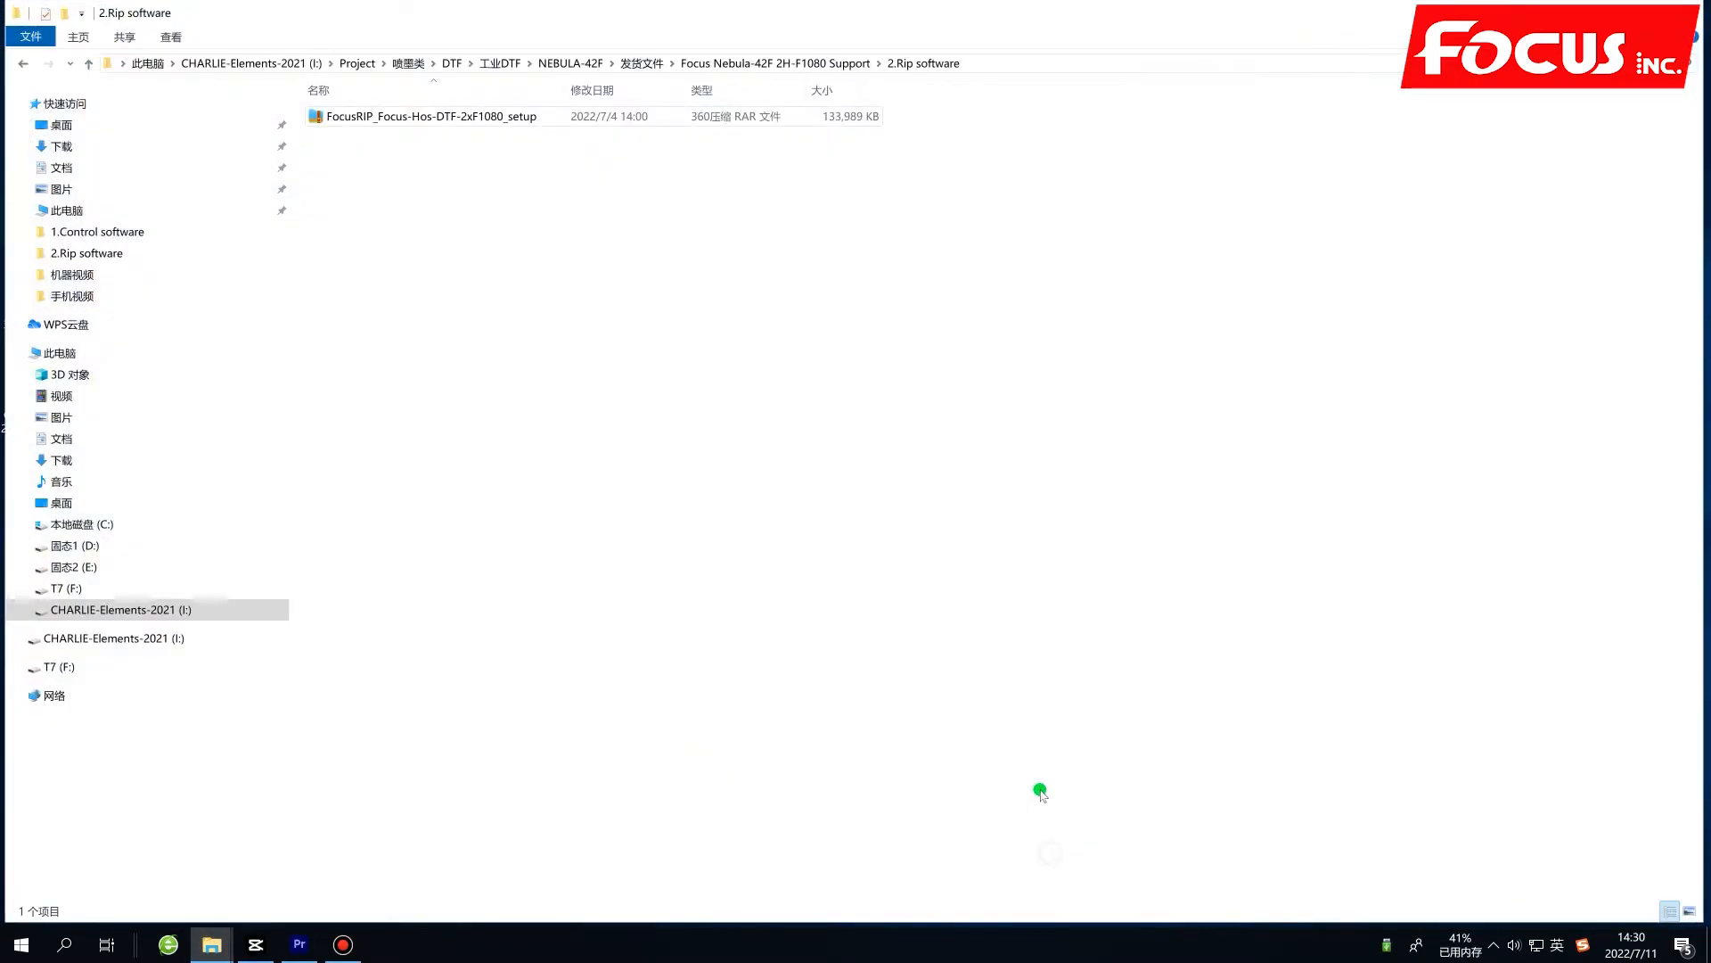
pyautogui.click(489, 117)
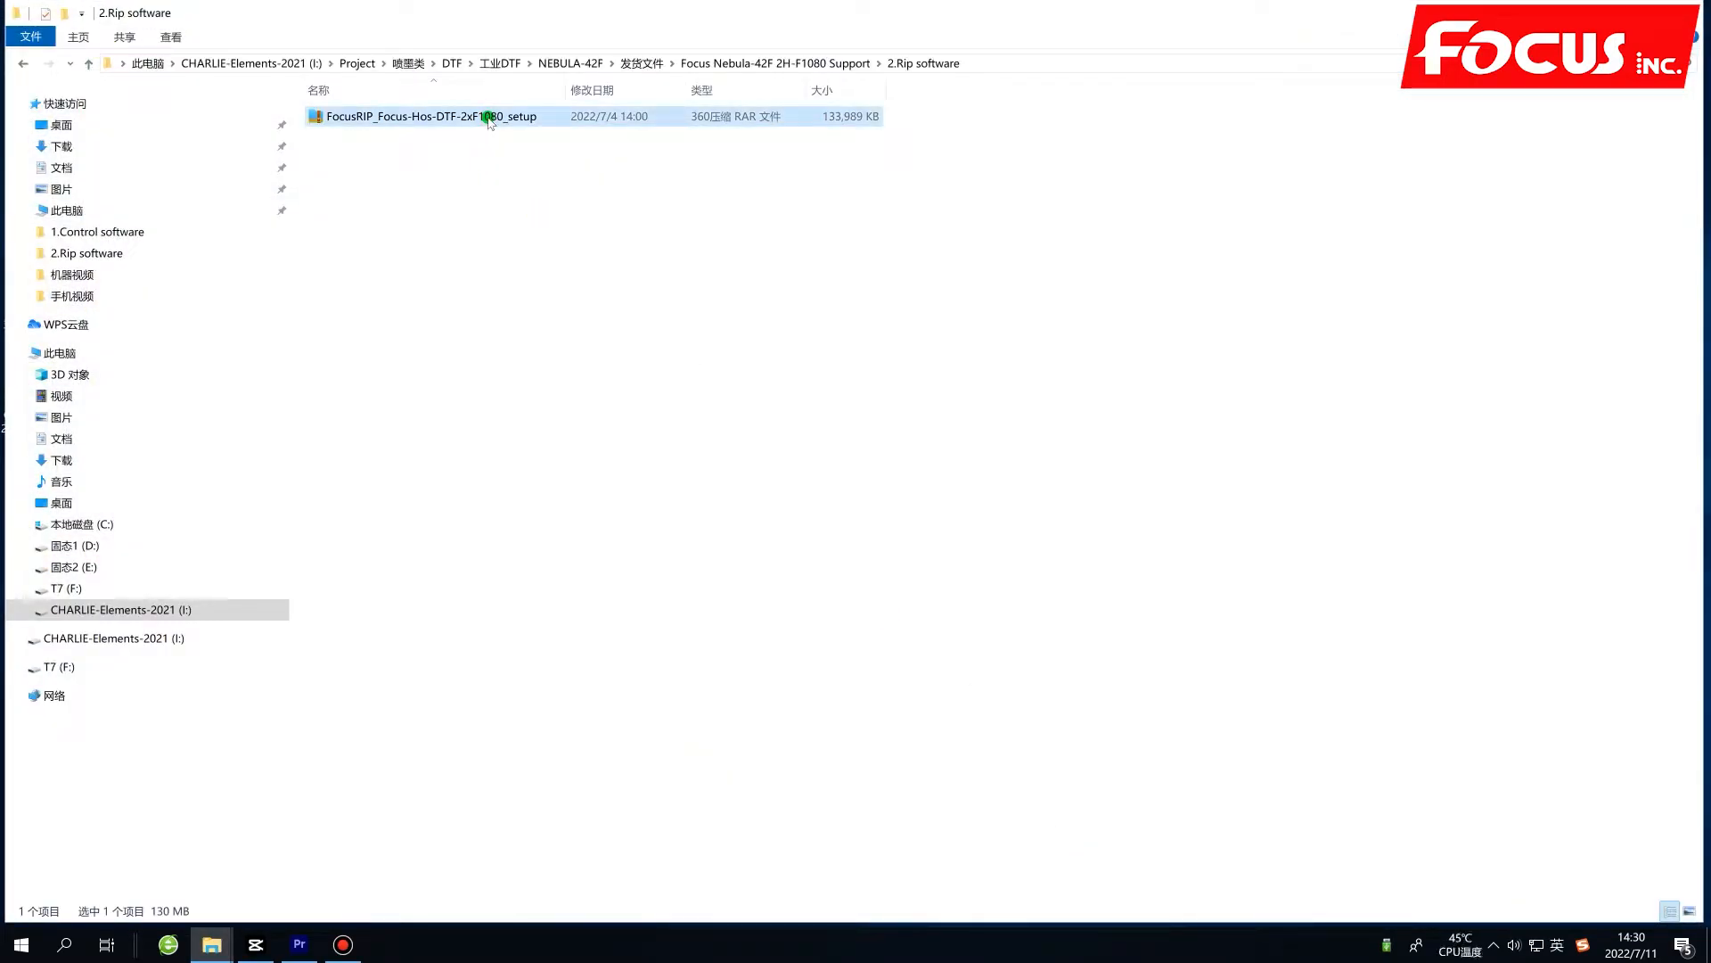
# Rearrange the desktop icons and move the FocusRip and Focus-Printer shortcuts together onto the empty area of the desktop.
pyautogui.press('super+d')
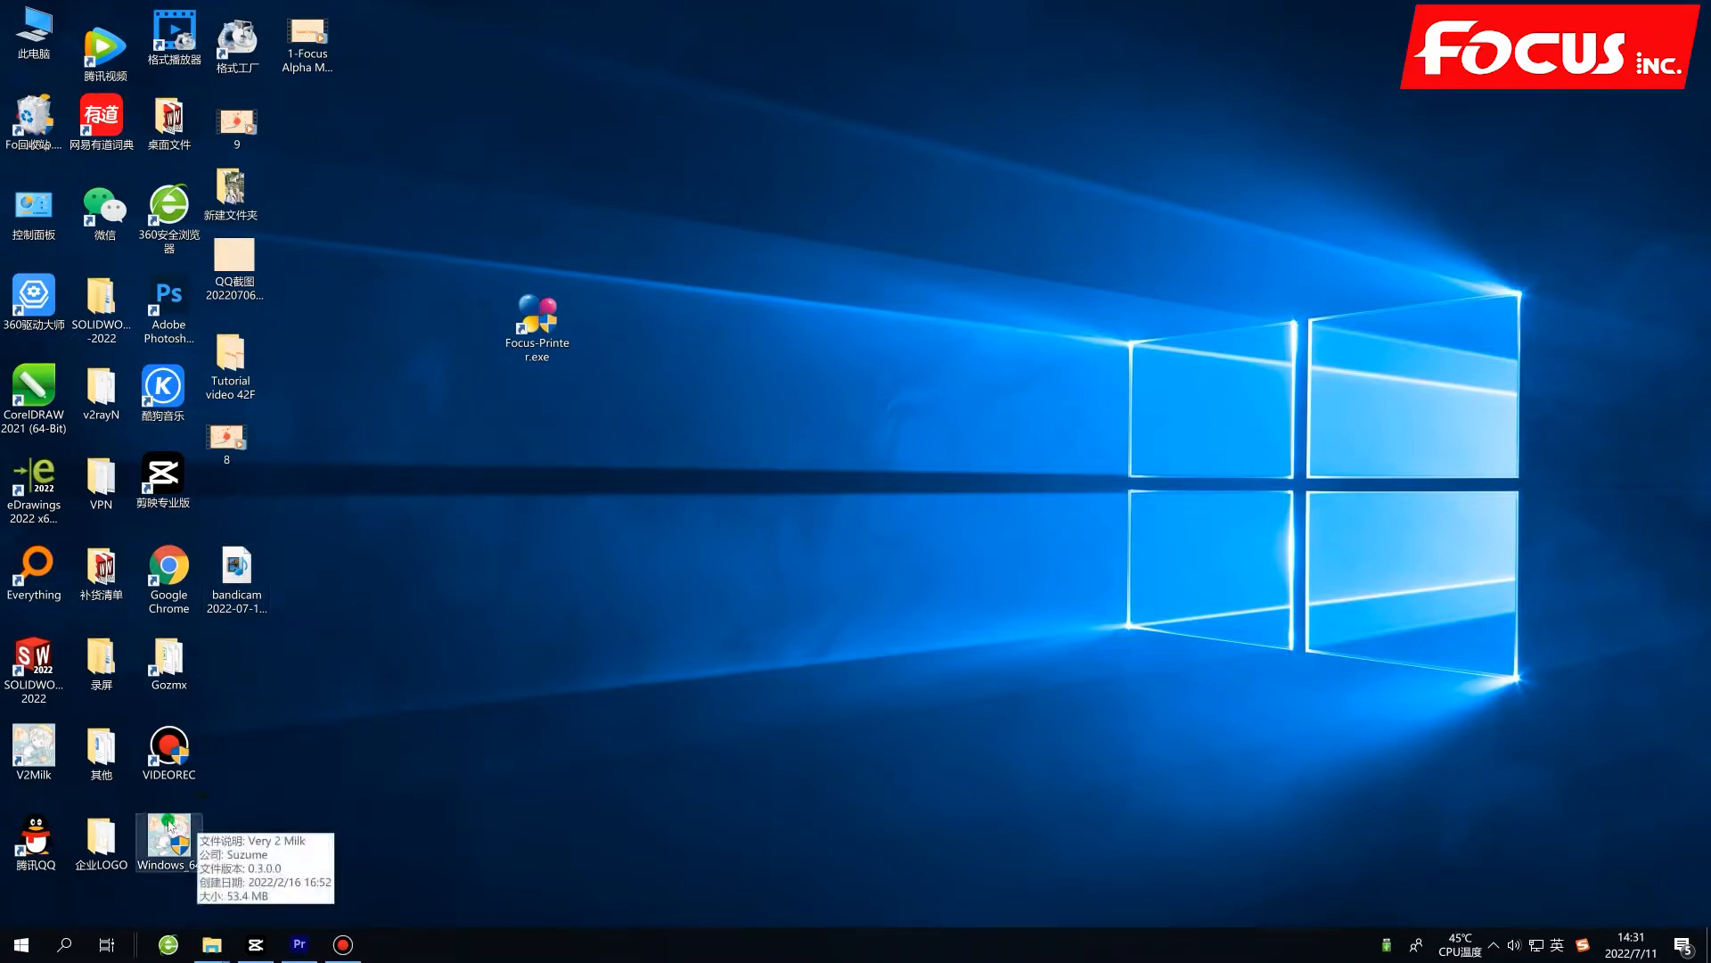
pyautogui.rightClick(464, 490)
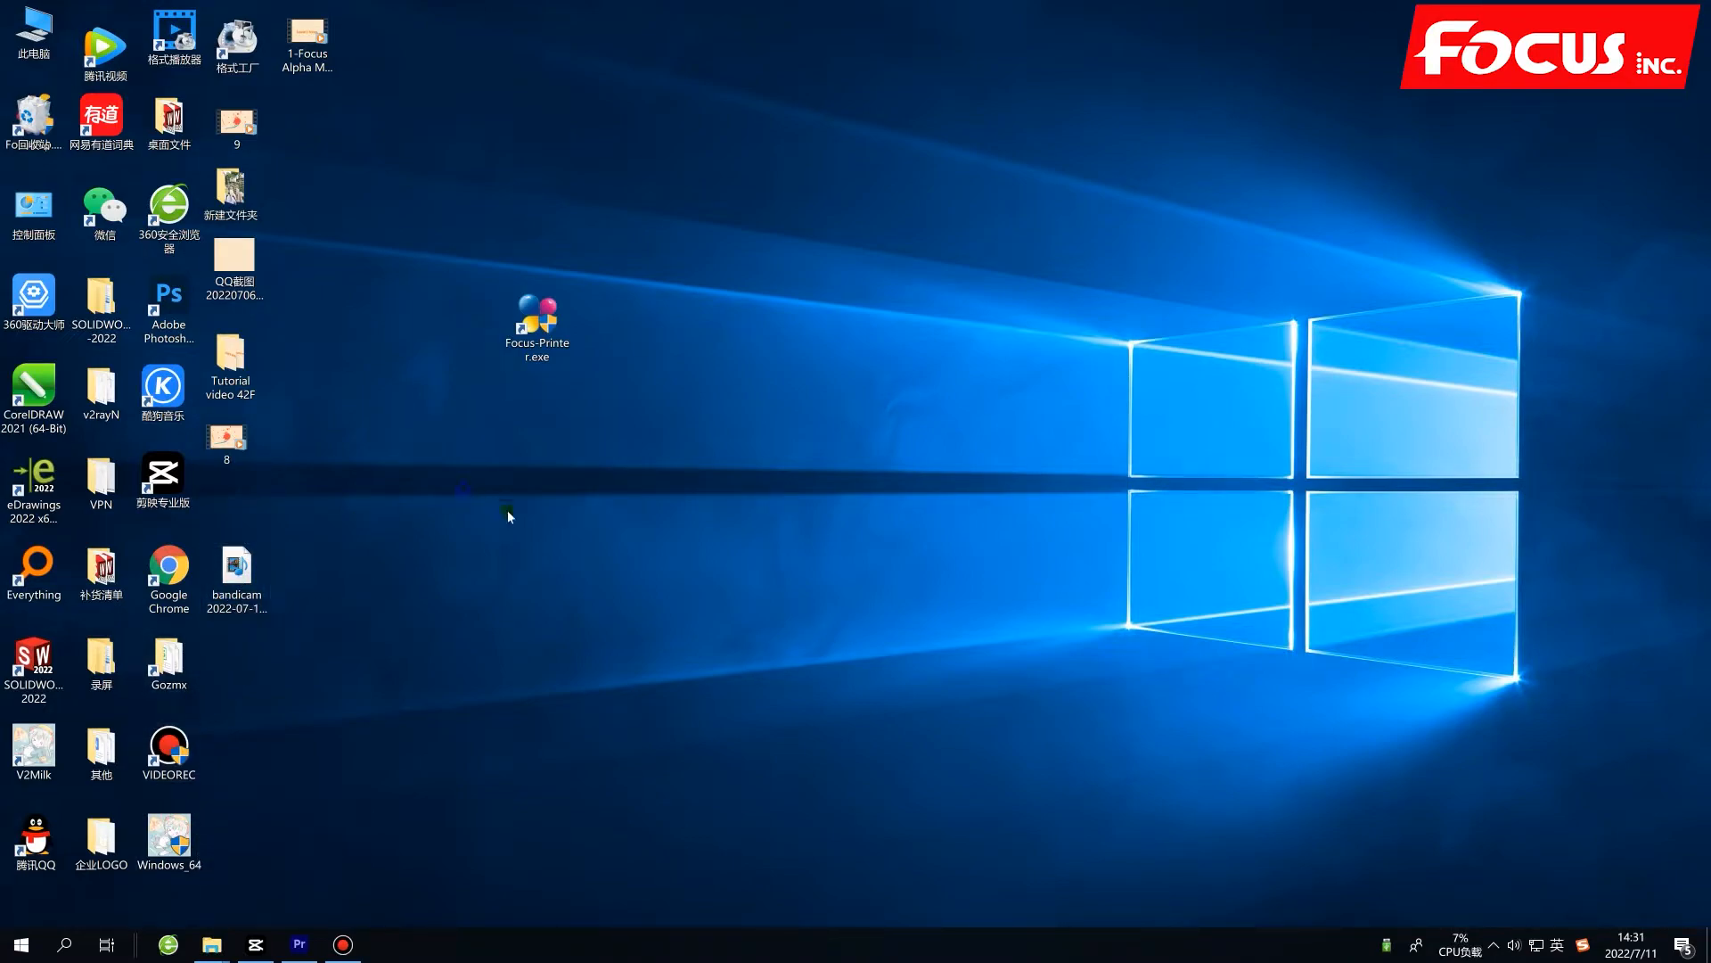
pyautogui.moveTo(517, 517)
pyautogui.click(731, 524)
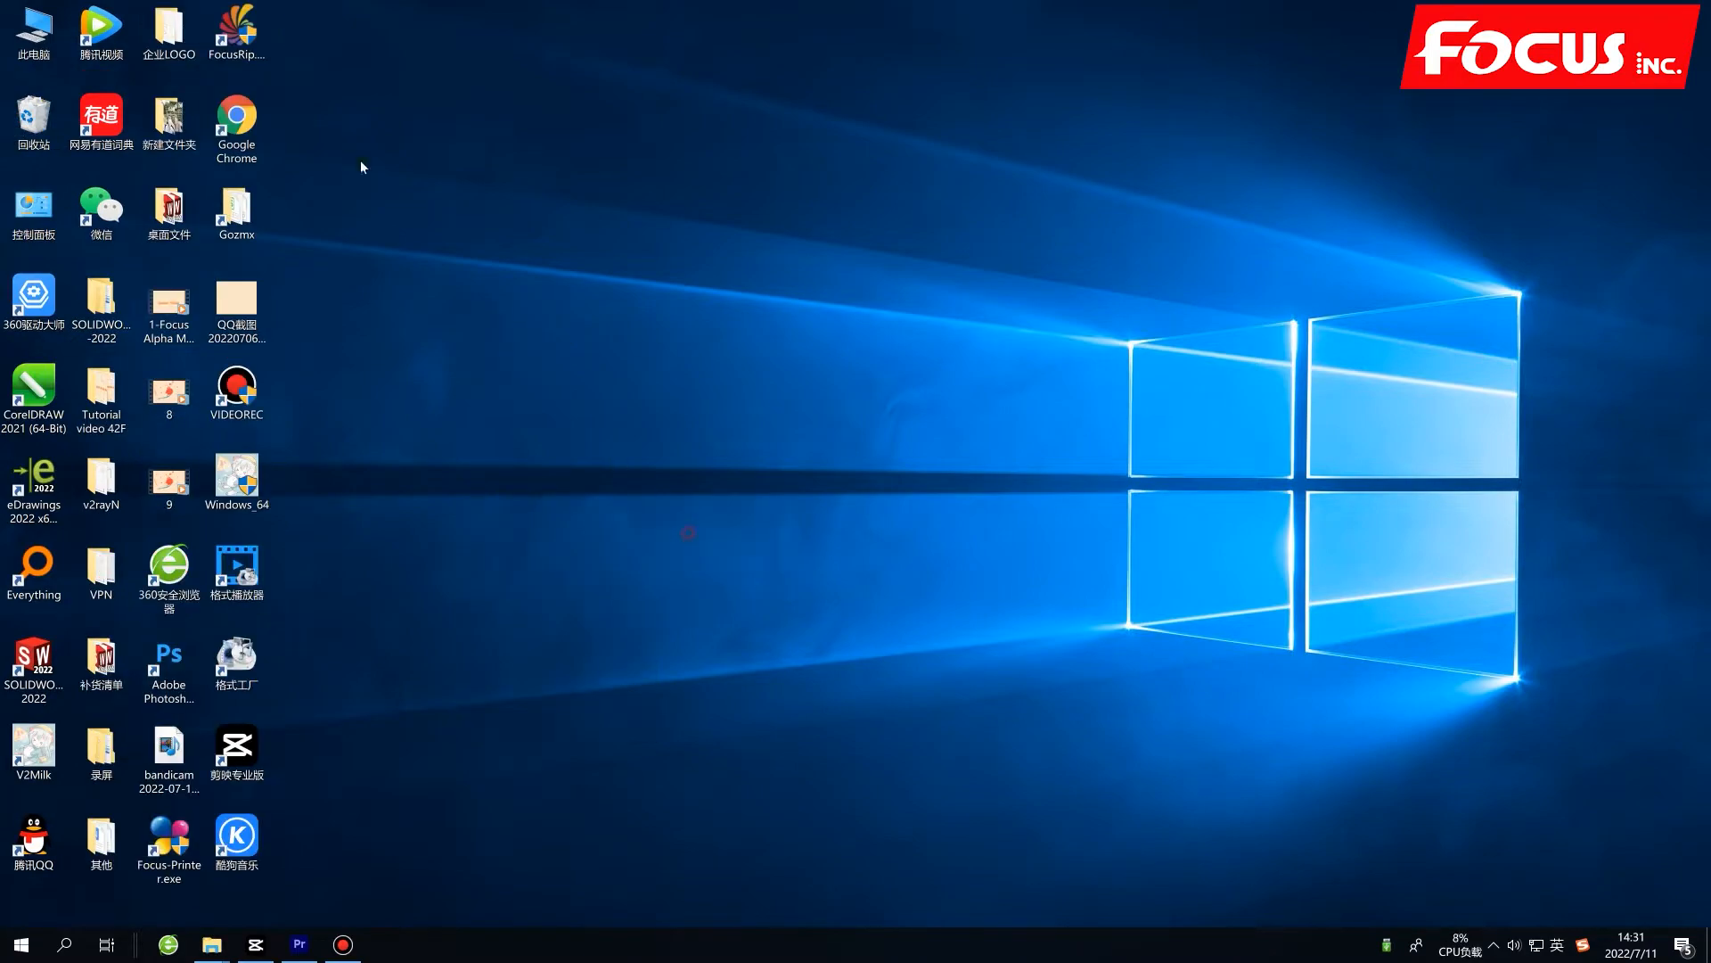
pyautogui.moveTo(237, 31); pyautogui.dragTo(642, 297)
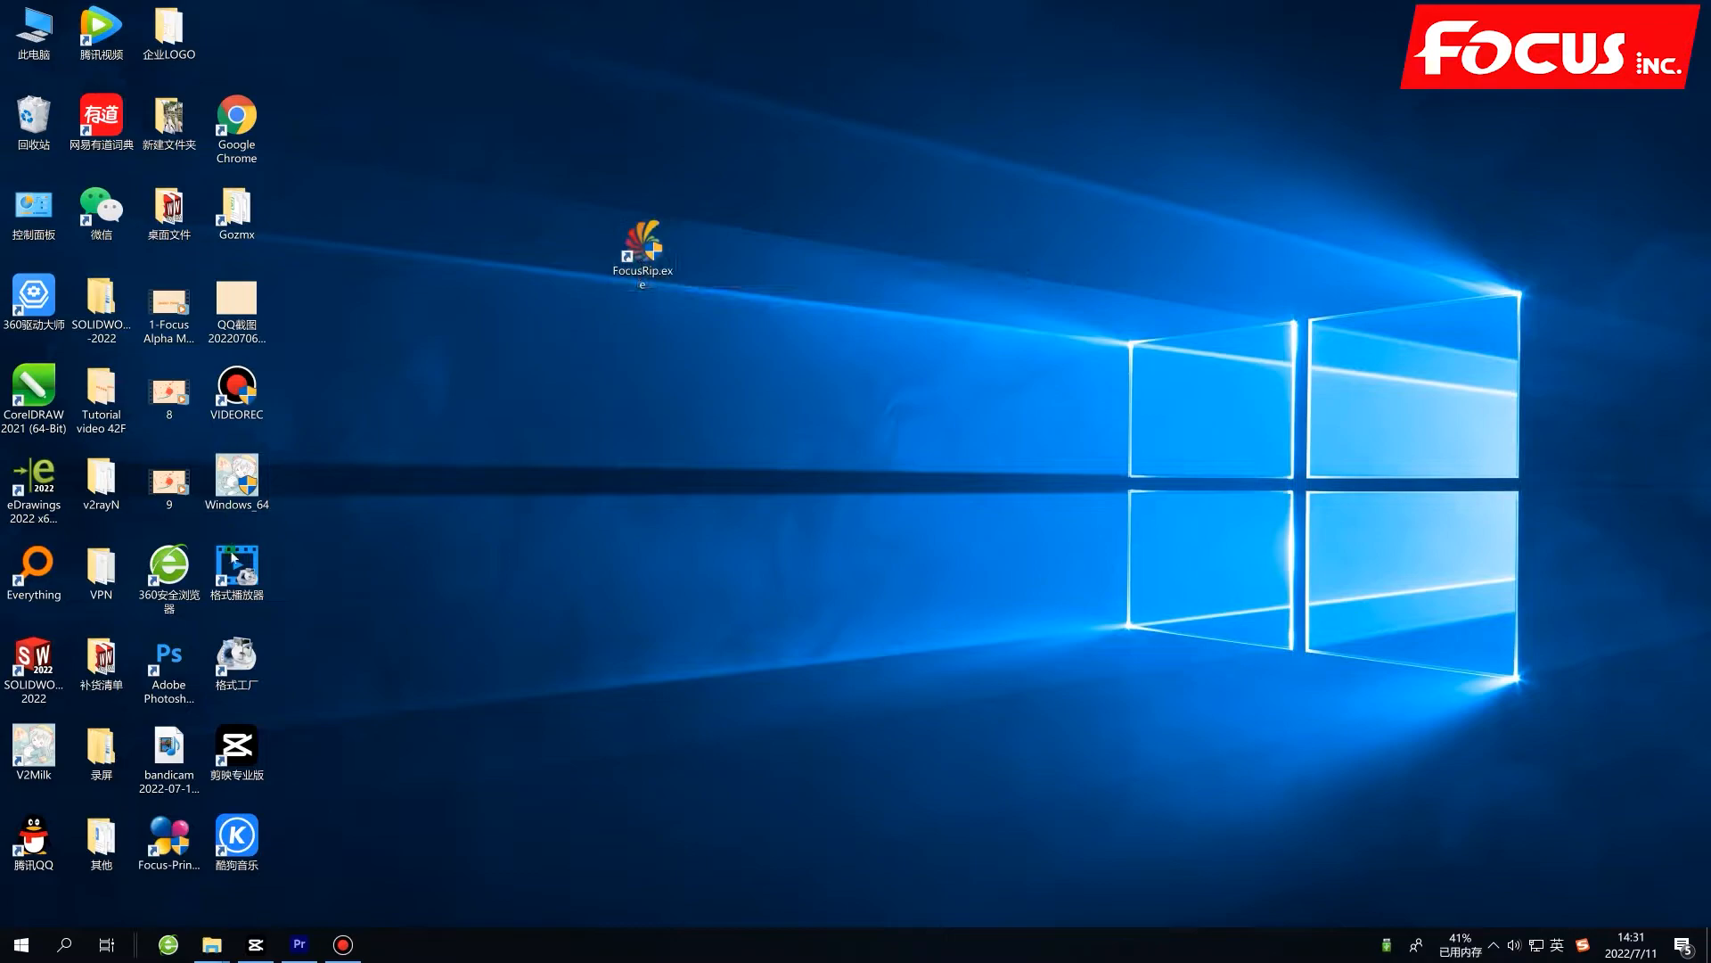
pyautogui.moveTo(169, 842); pyautogui.dragTo(480, 256)
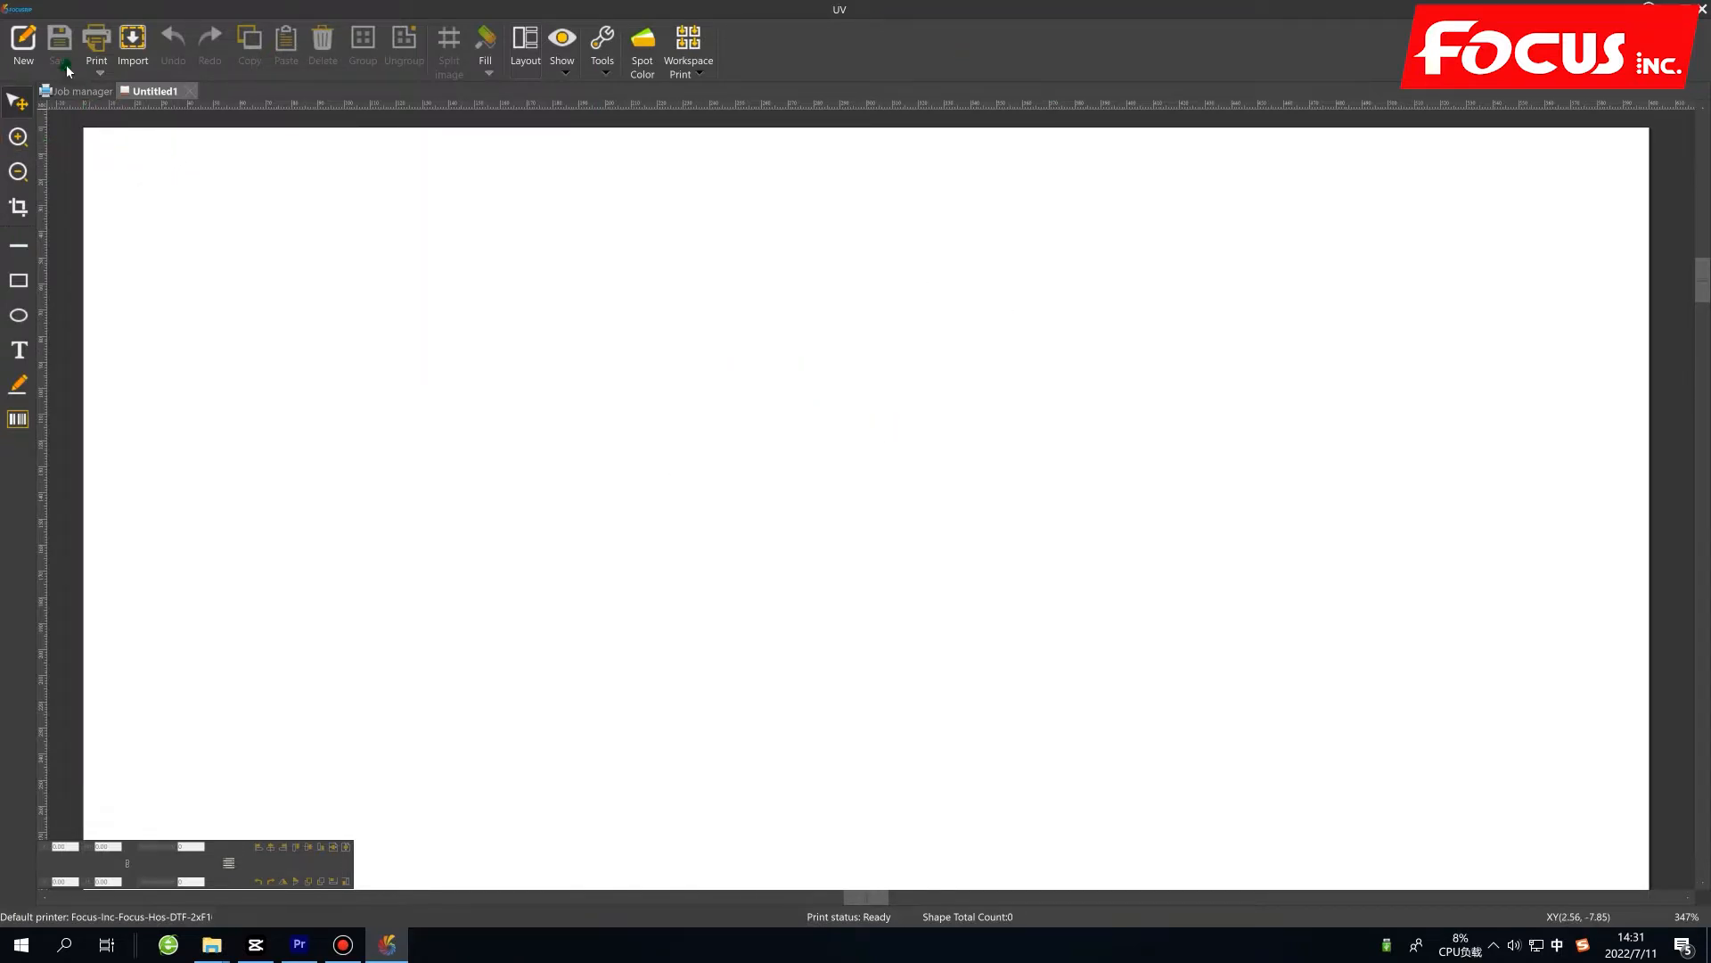
# In FocusRip, check in the printer settings that Focus-Hos-DTF-2xF1080 is the default printer.
pyautogui.click(16, 13)
pyautogui.click(71, 276)
pyautogui.click(768, 407)
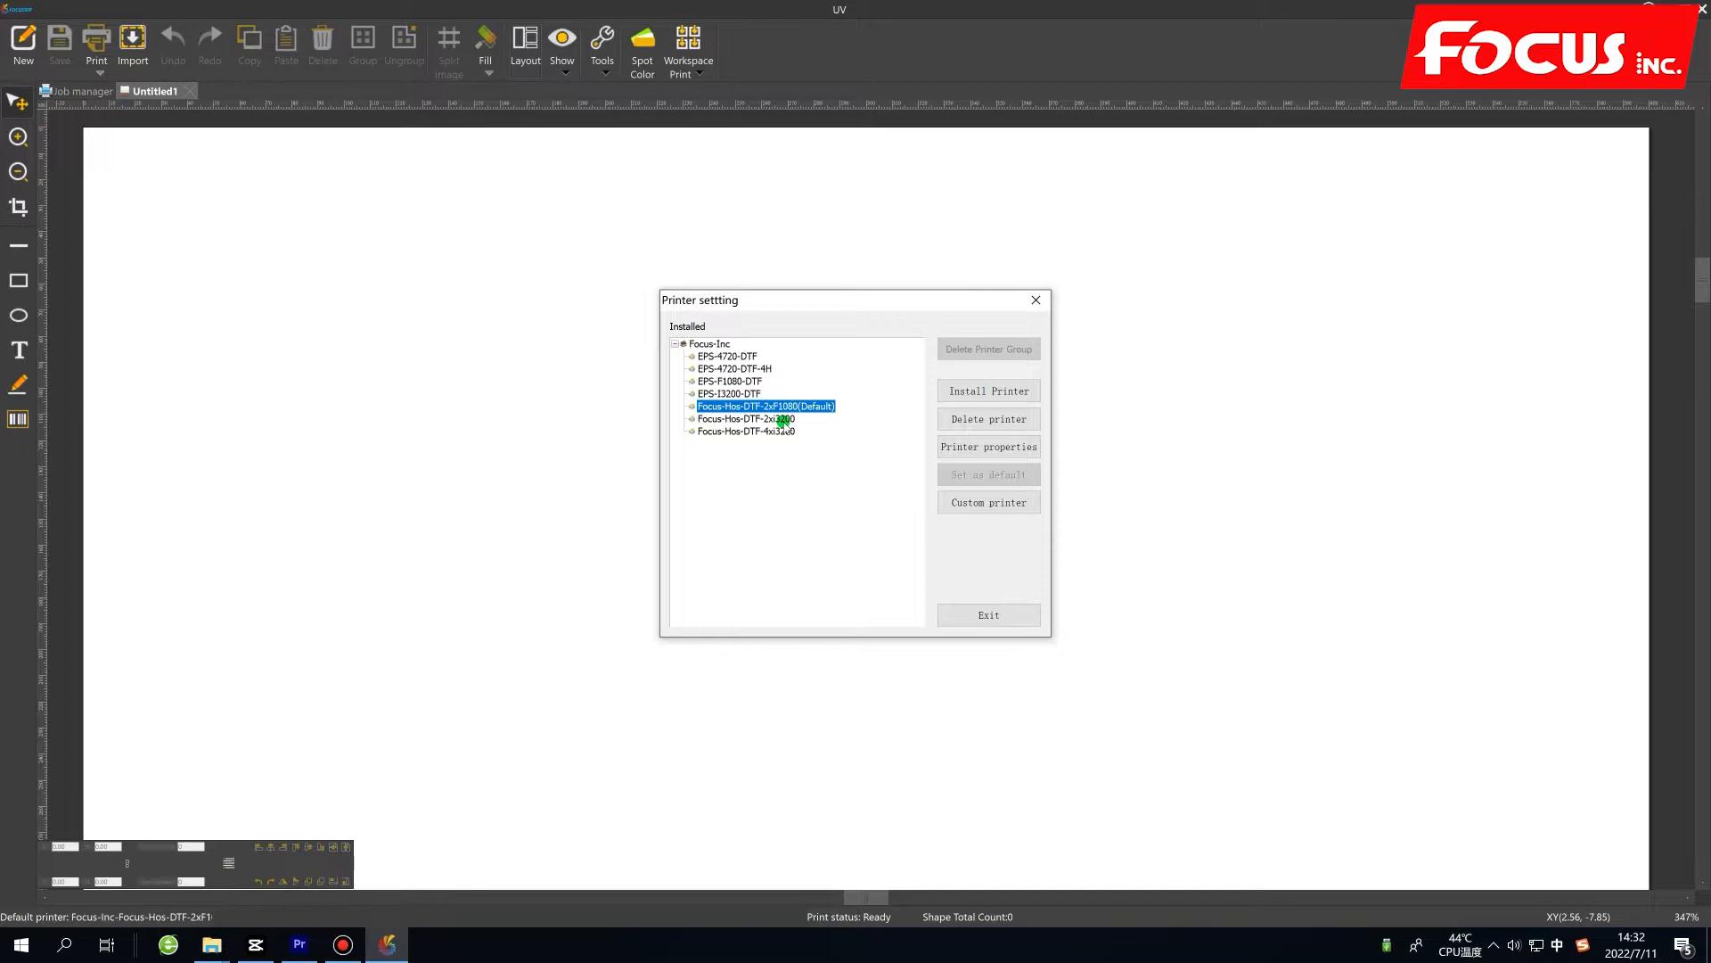
pyautogui.click(781, 419)
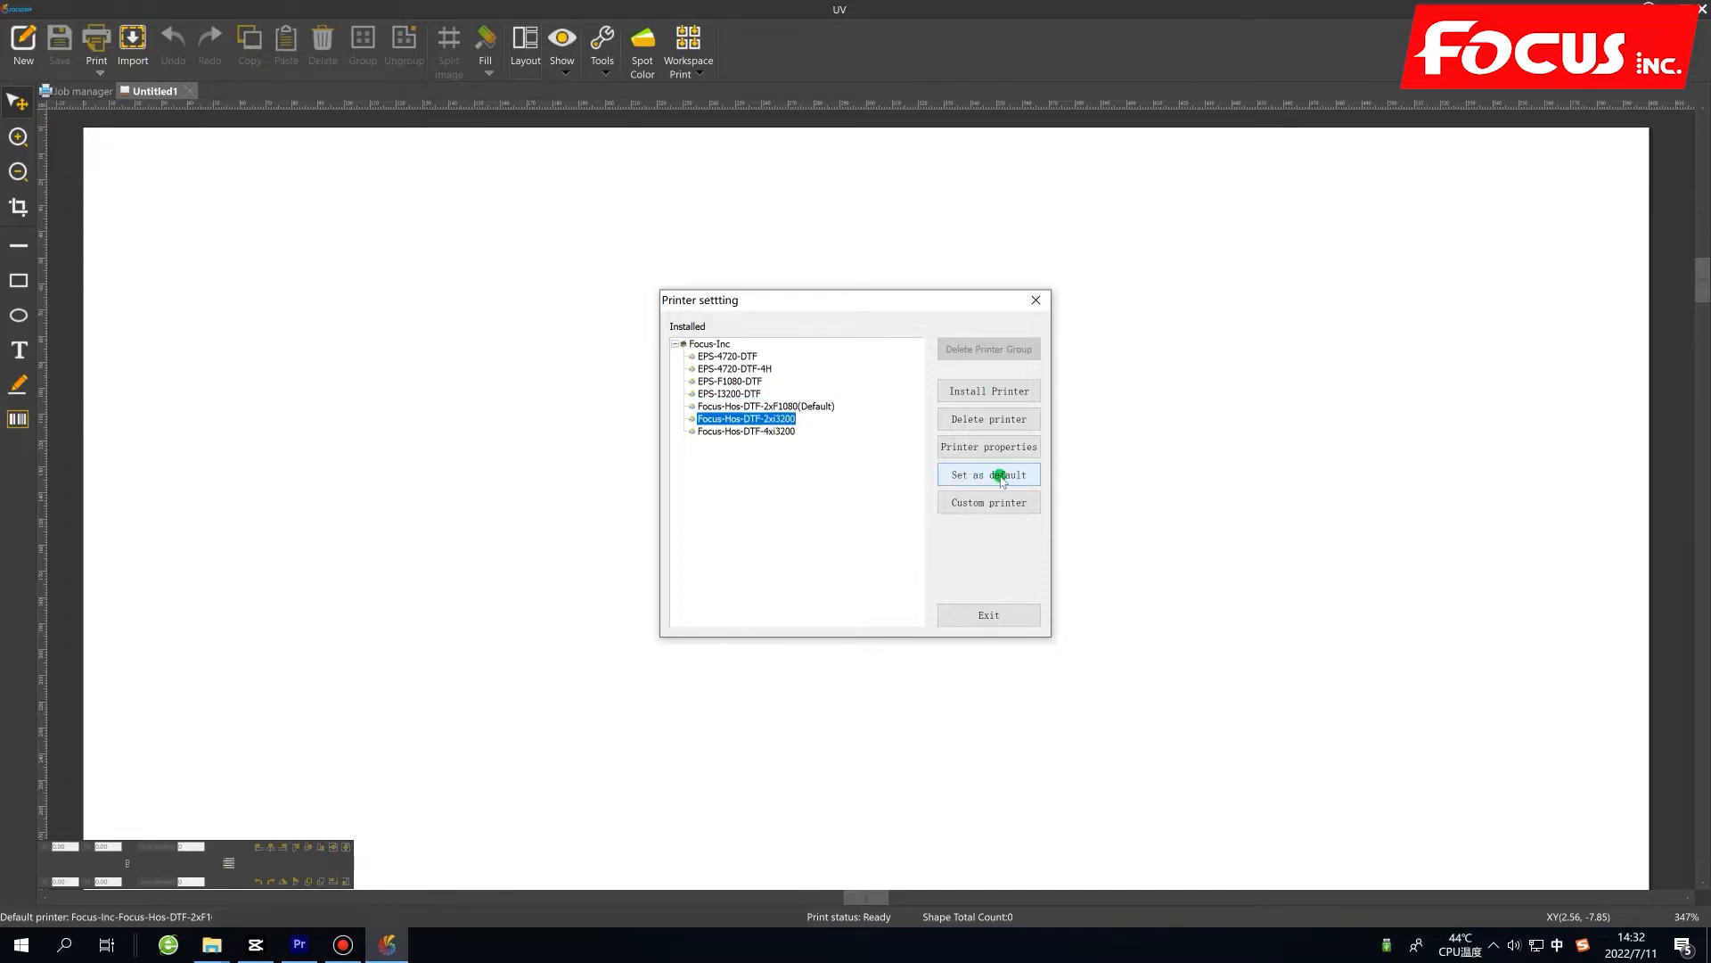
pyautogui.click(784, 406)
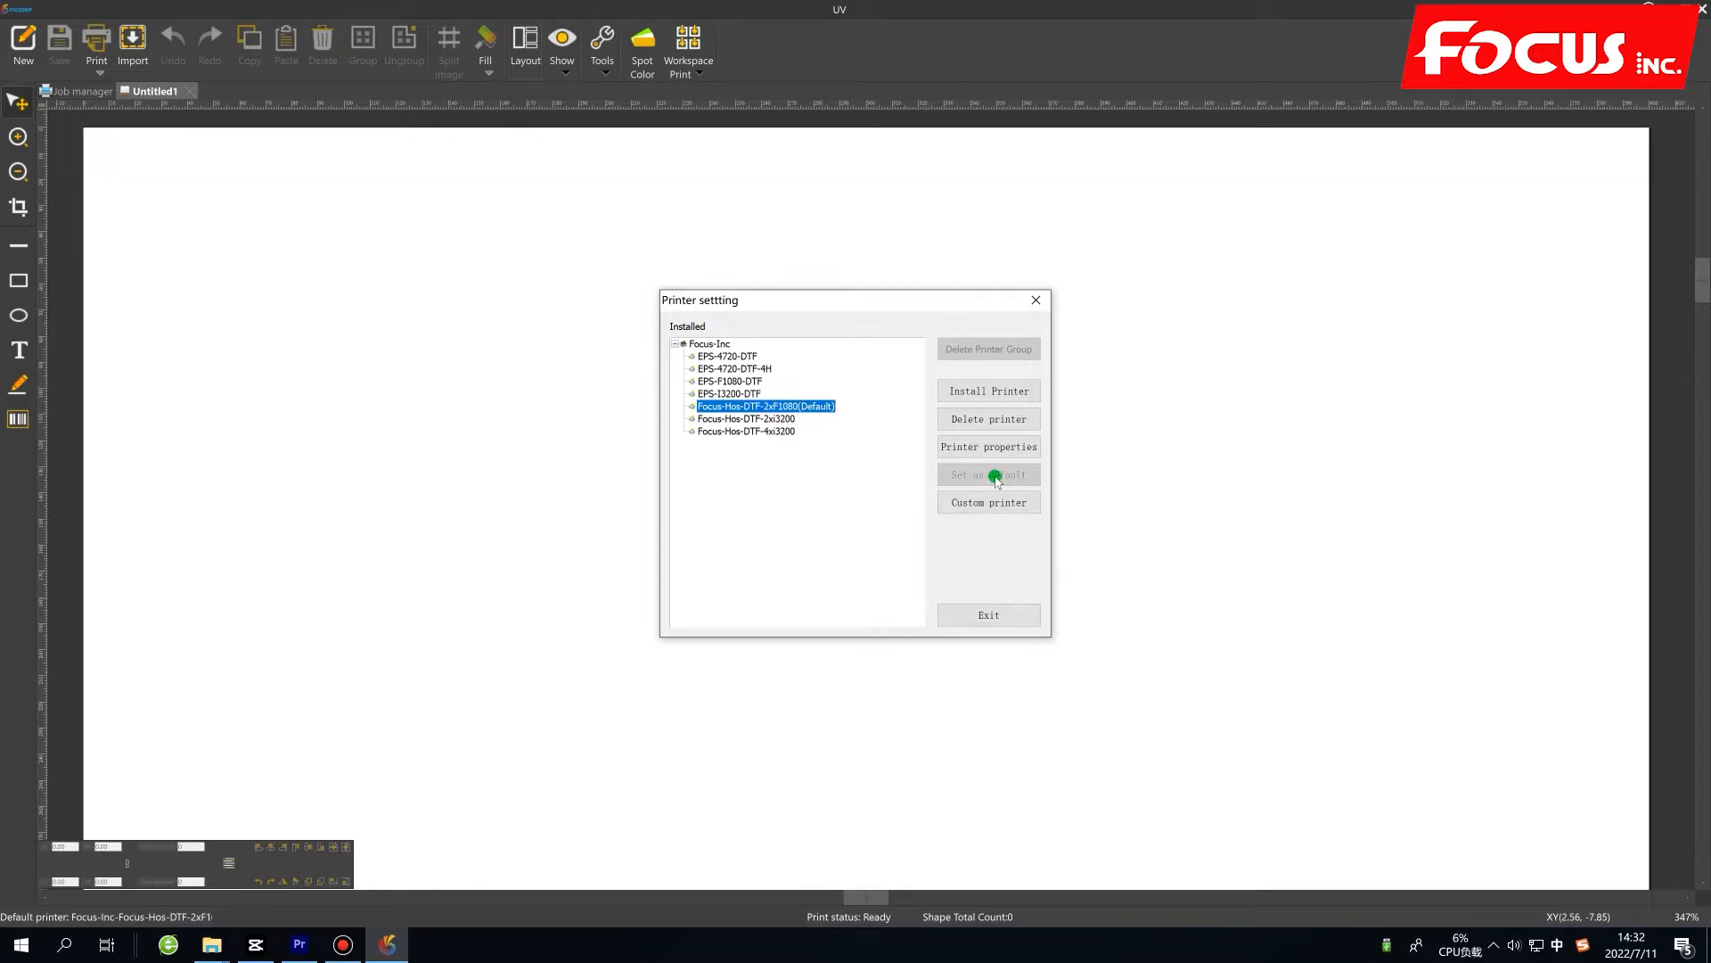
pyautogui.click(1036, 299)
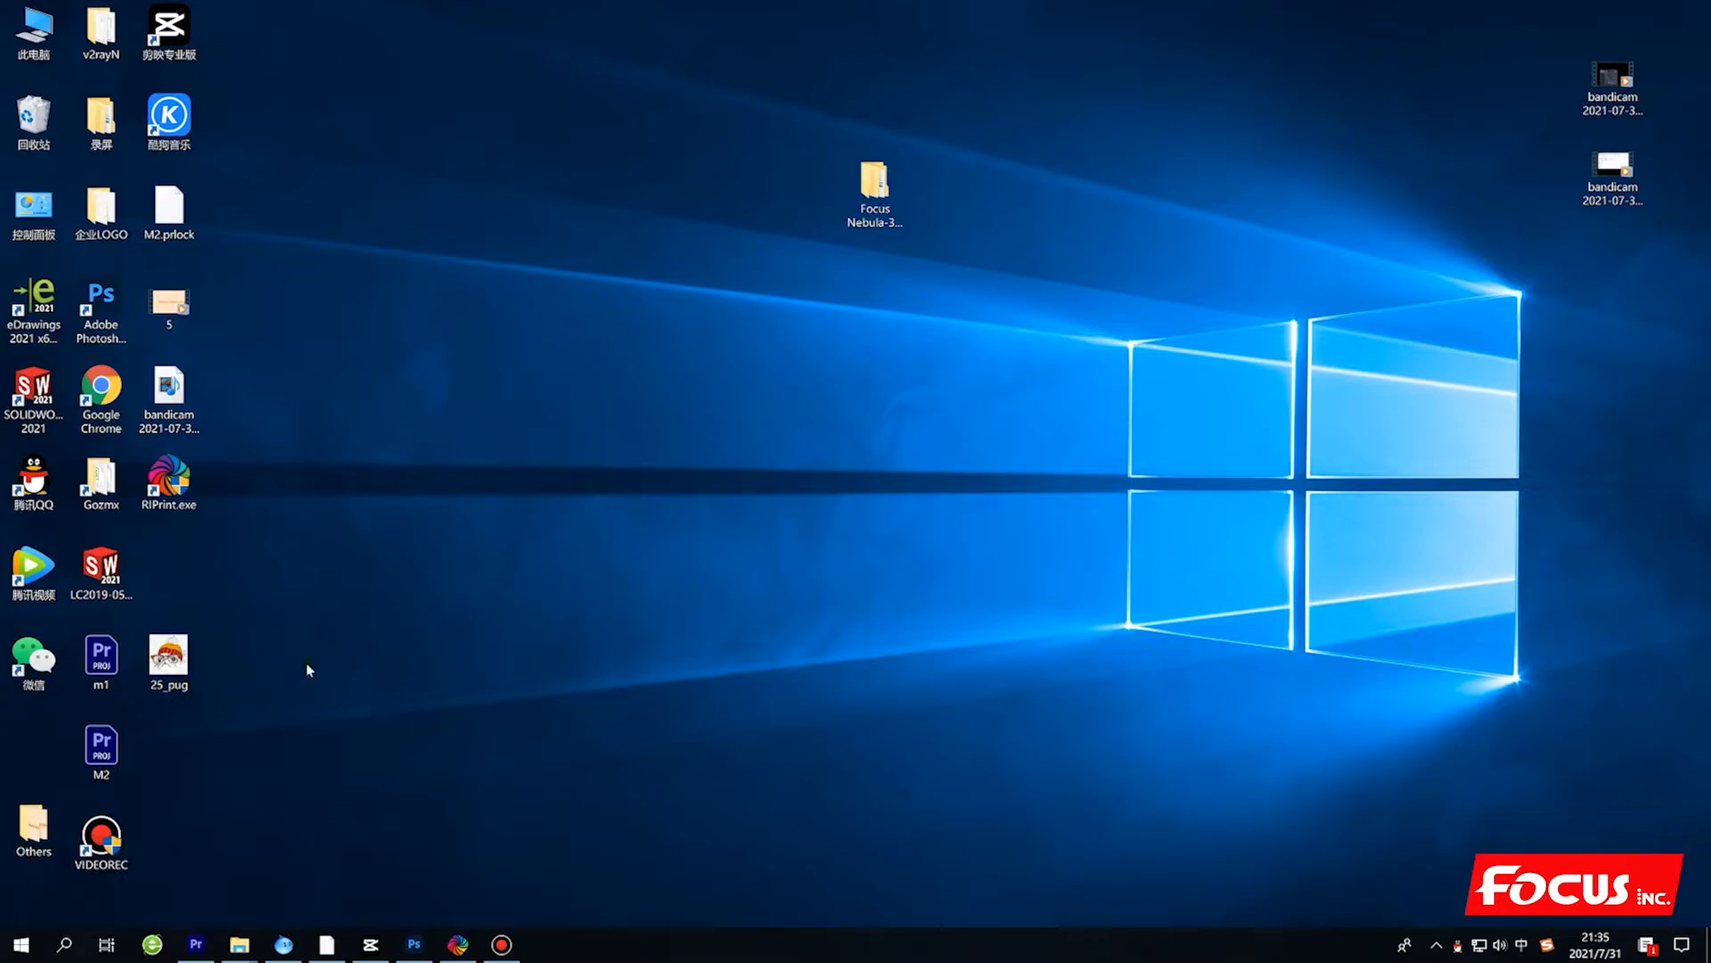
# View the 25_pug image from the desktop at different zoom levels and close the viewer.
pyautogui.doubleClick(183, 653)
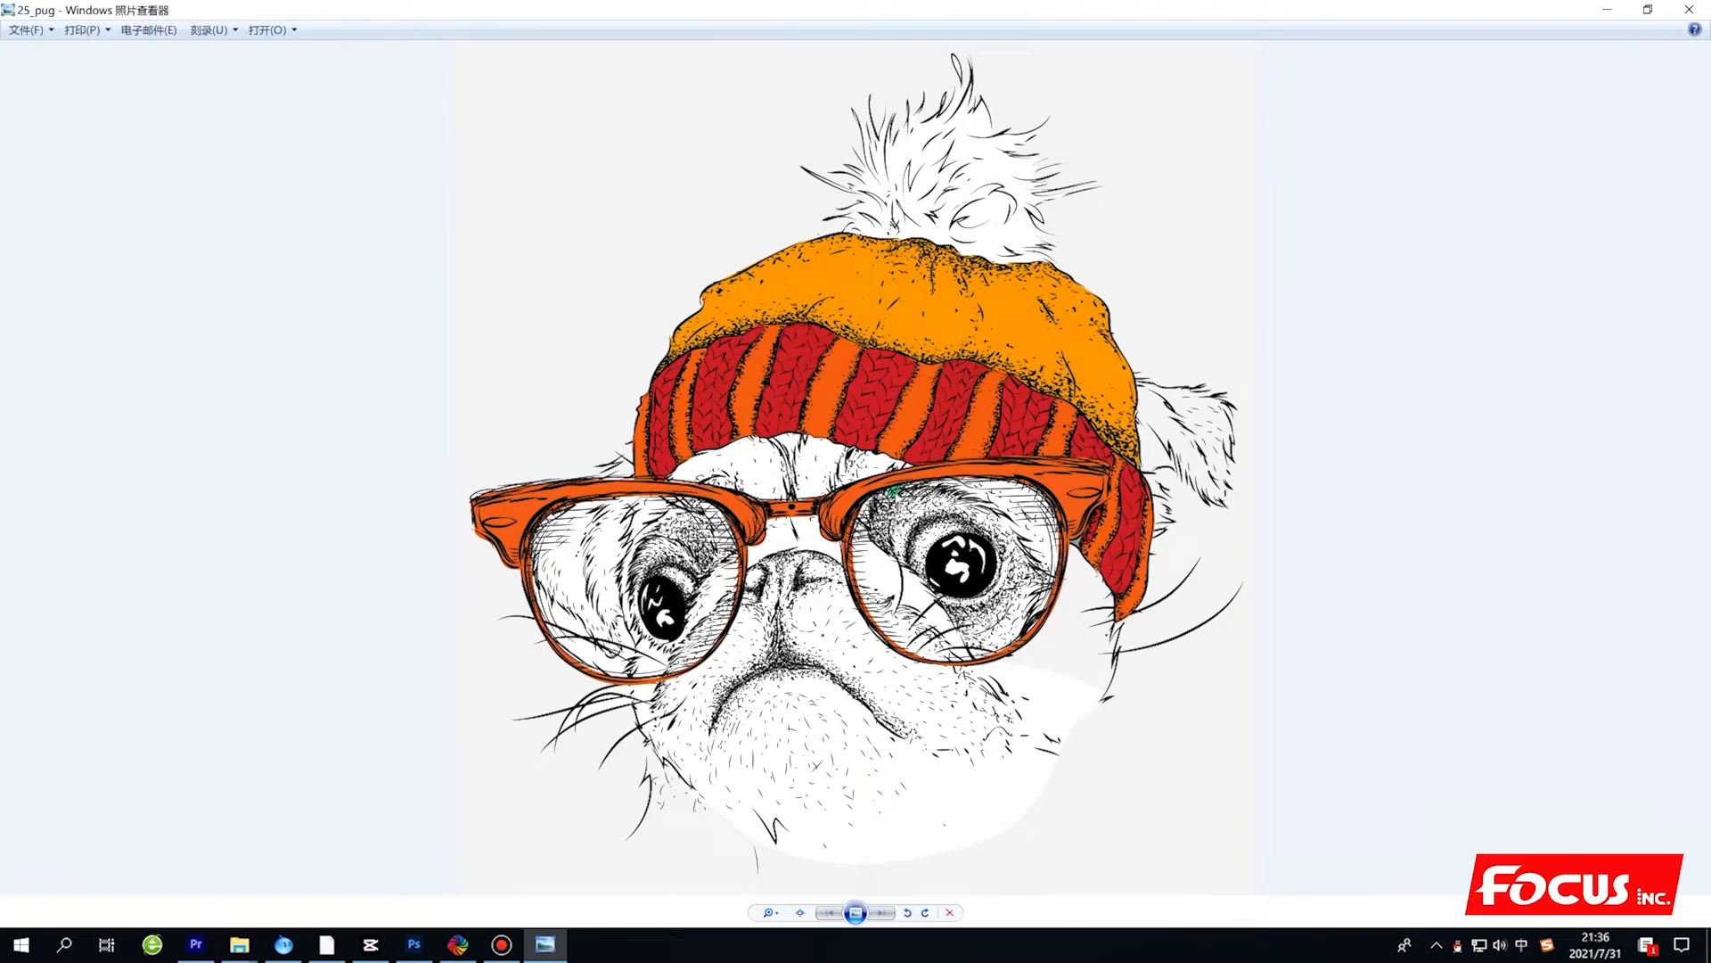
pyautogui.scroll(2, 876, 581)
pyautogui.scroll(-2, 876, 582)
pyautogui.click(1689, 9)
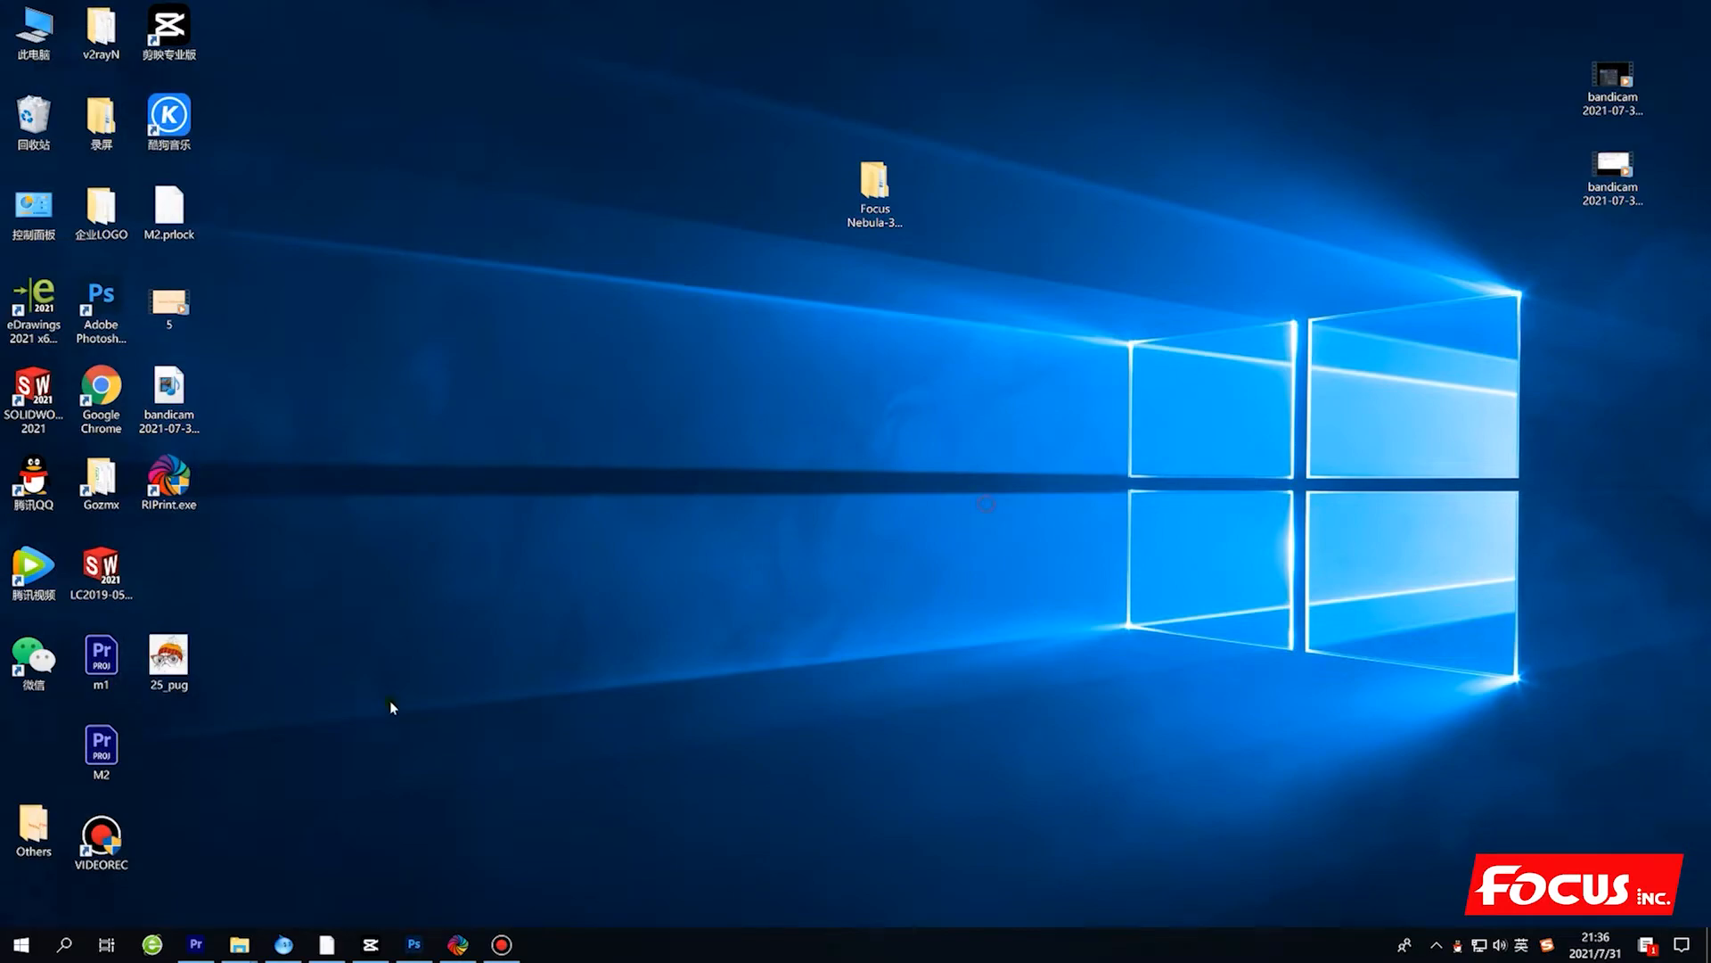
# Switch to Photoshop, open the 25_pug image from the desktop in it, and maximize the window.
pyautogui.click(414, 947)
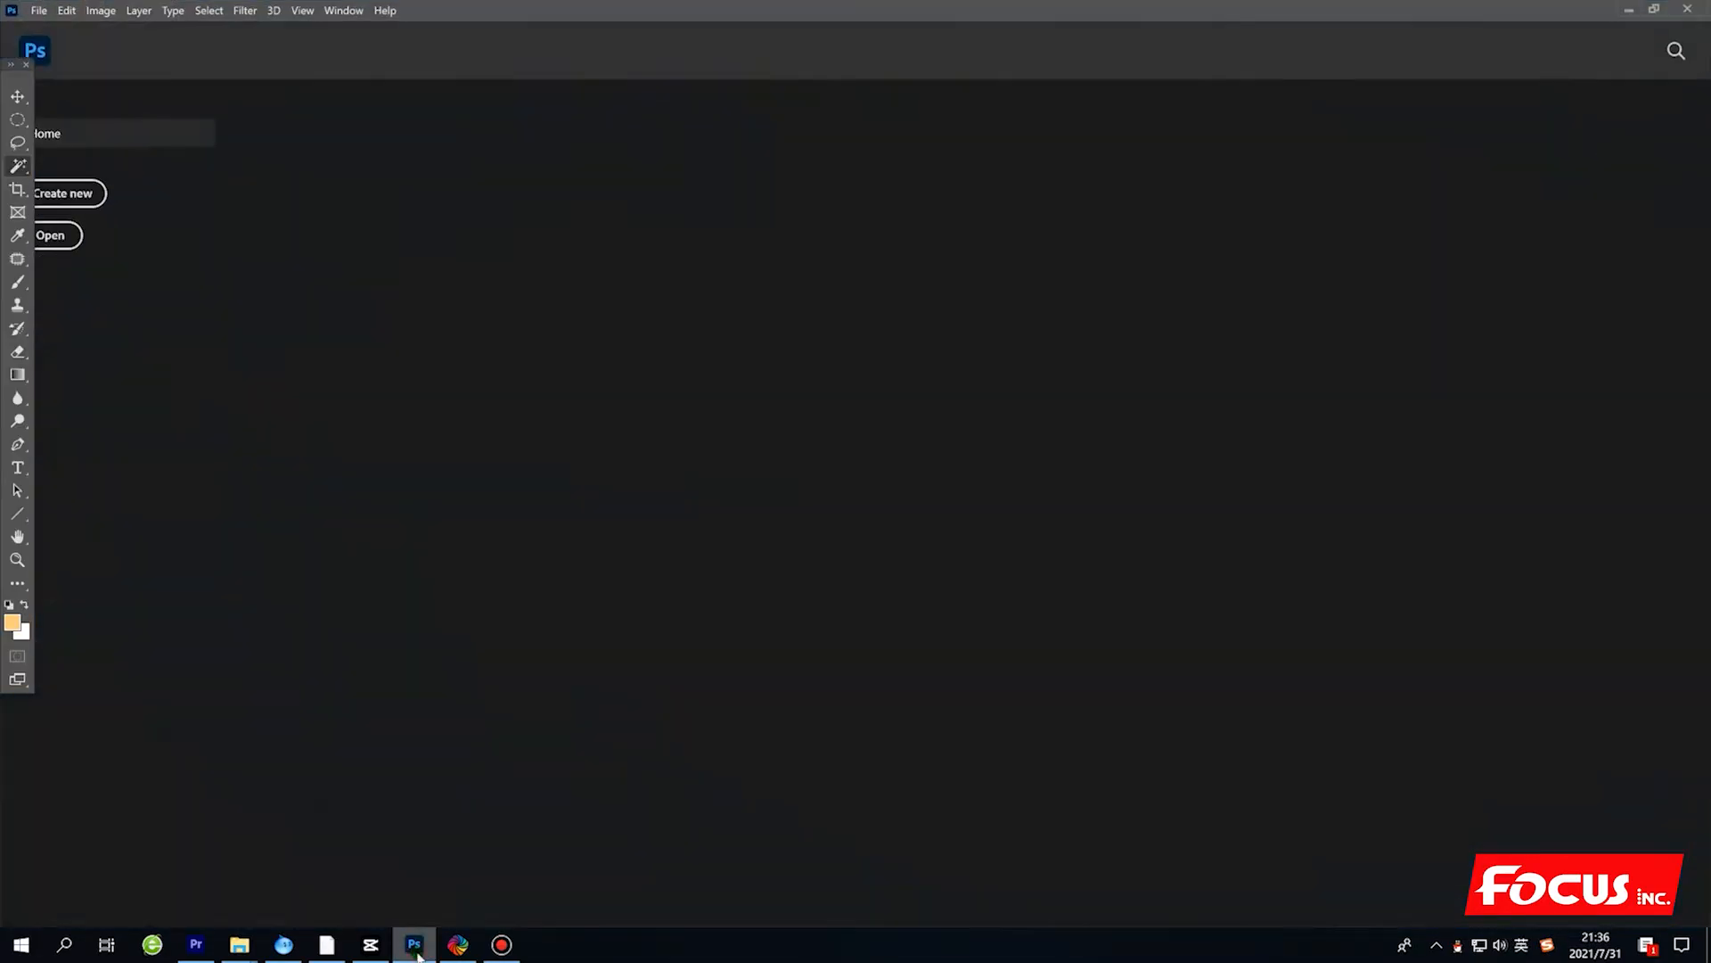
pyautogui.click(1651, 9)
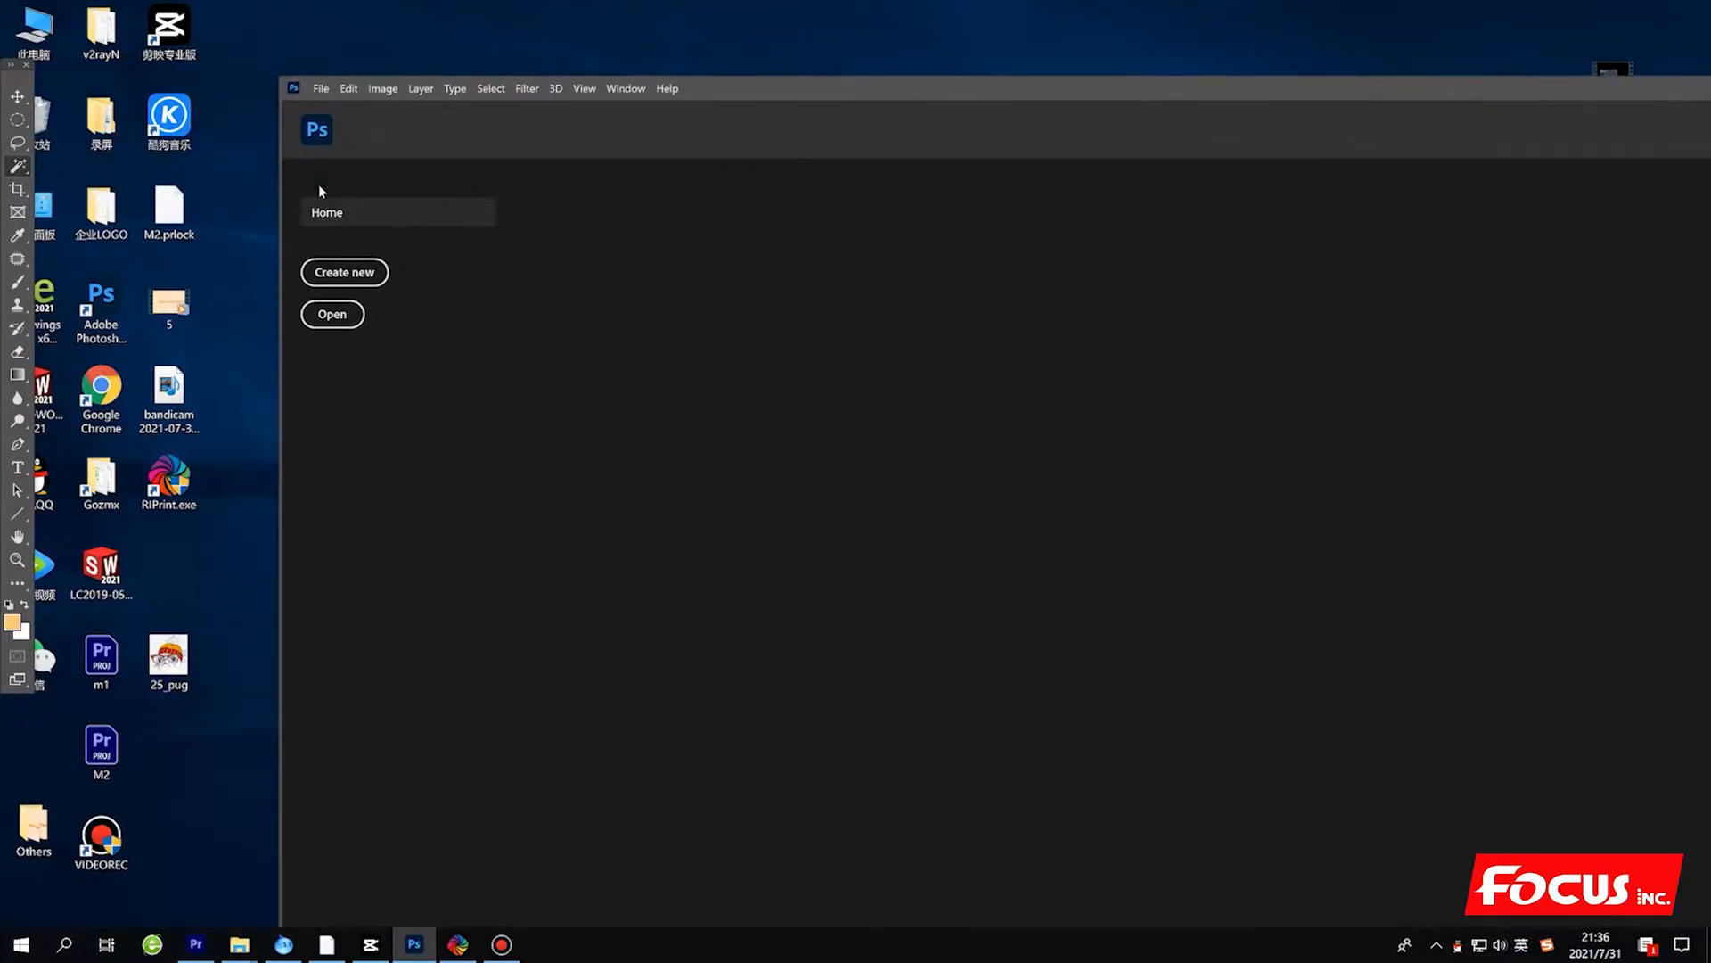
pyautogui.moveTo(169, 659); pyautogui.dragTo(926, 482)
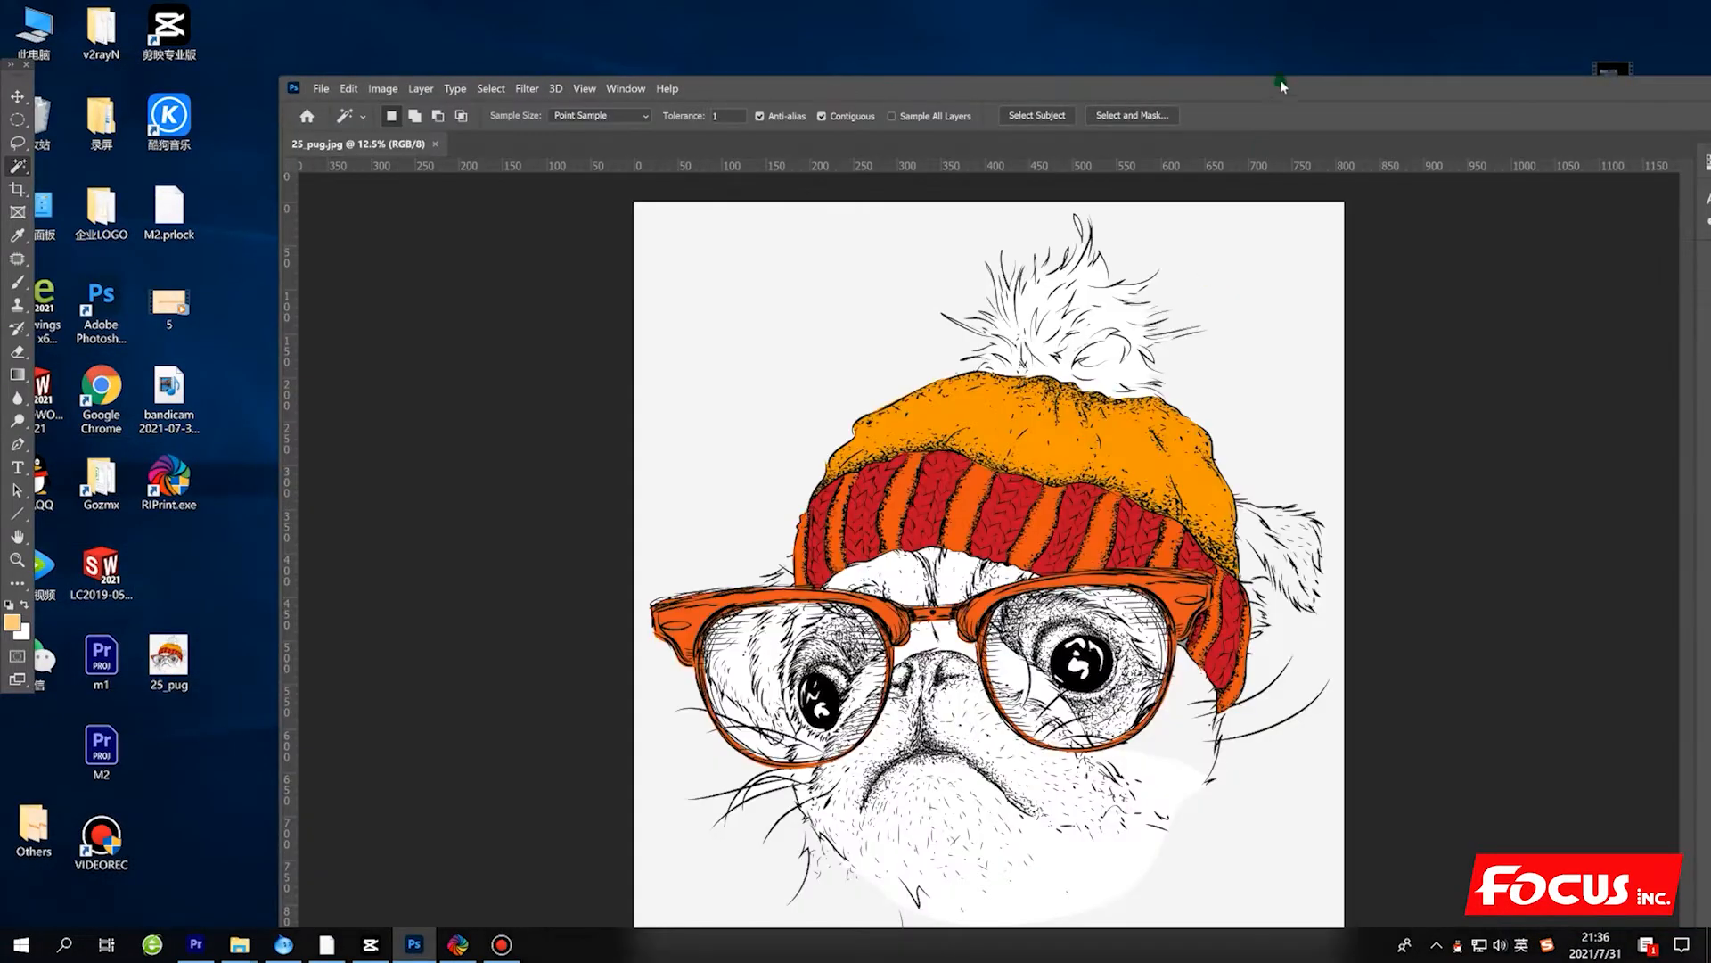
pyautogui.doubleClick(1280, 78)
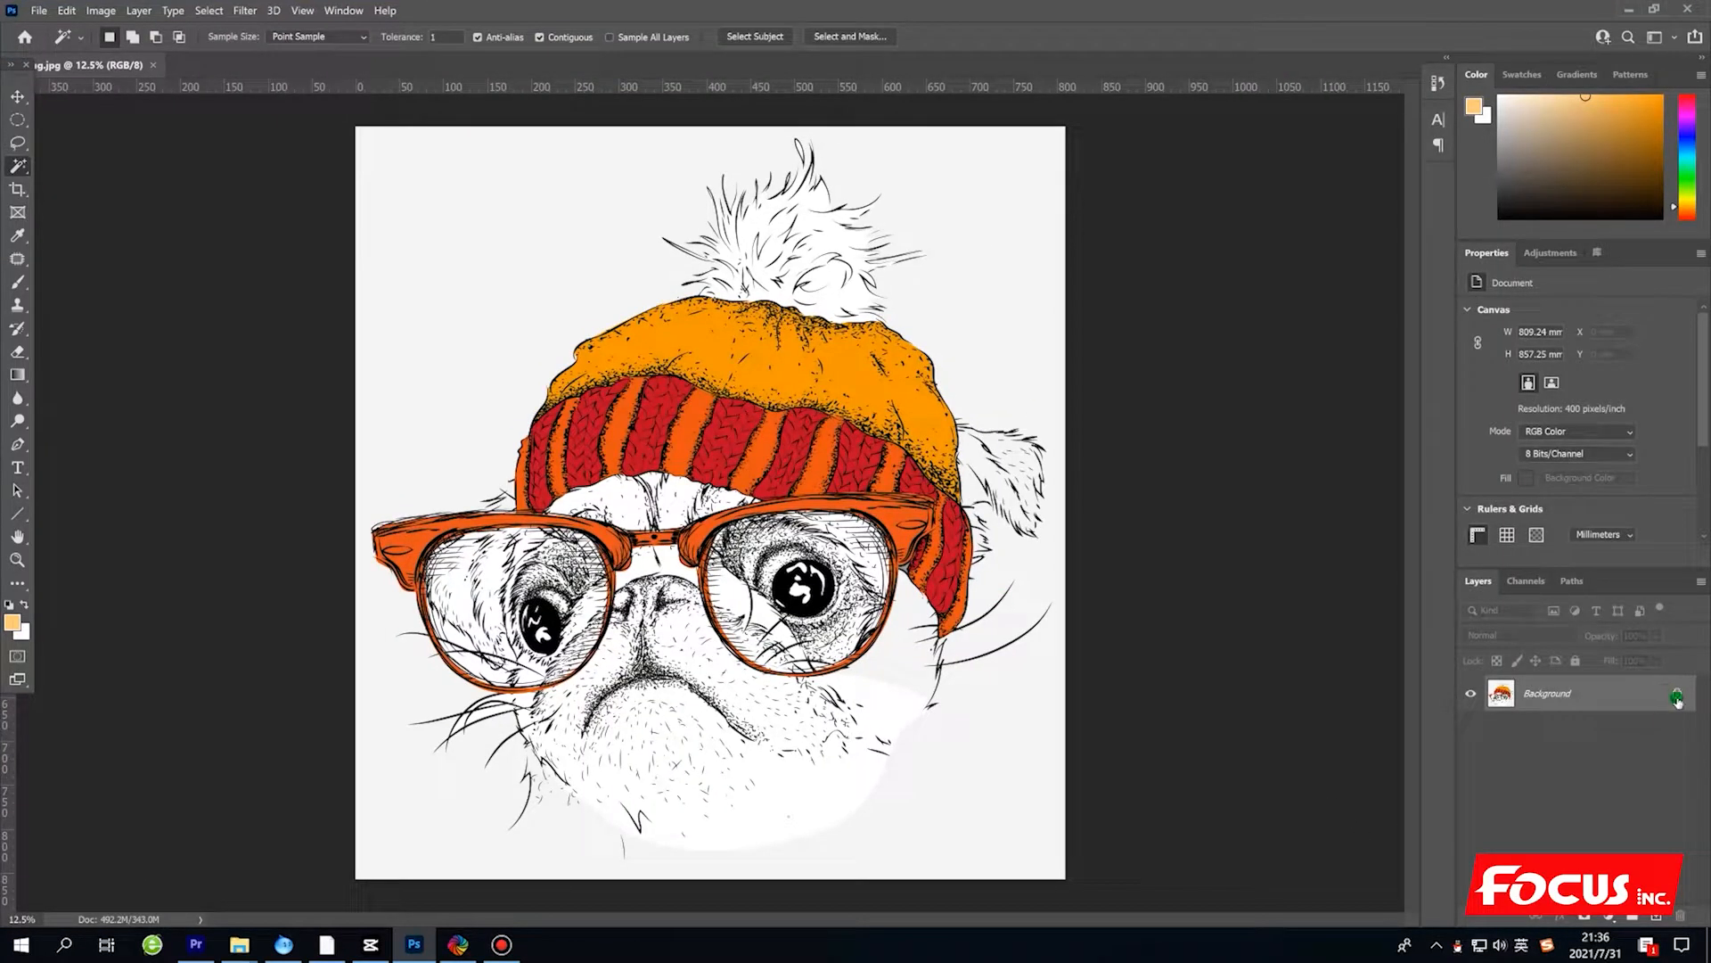
# Unlock the pug image's Background layer, then select and delete the light grey backdrop around the dog and clear the selection.
pyautogui.click(1678, 696)
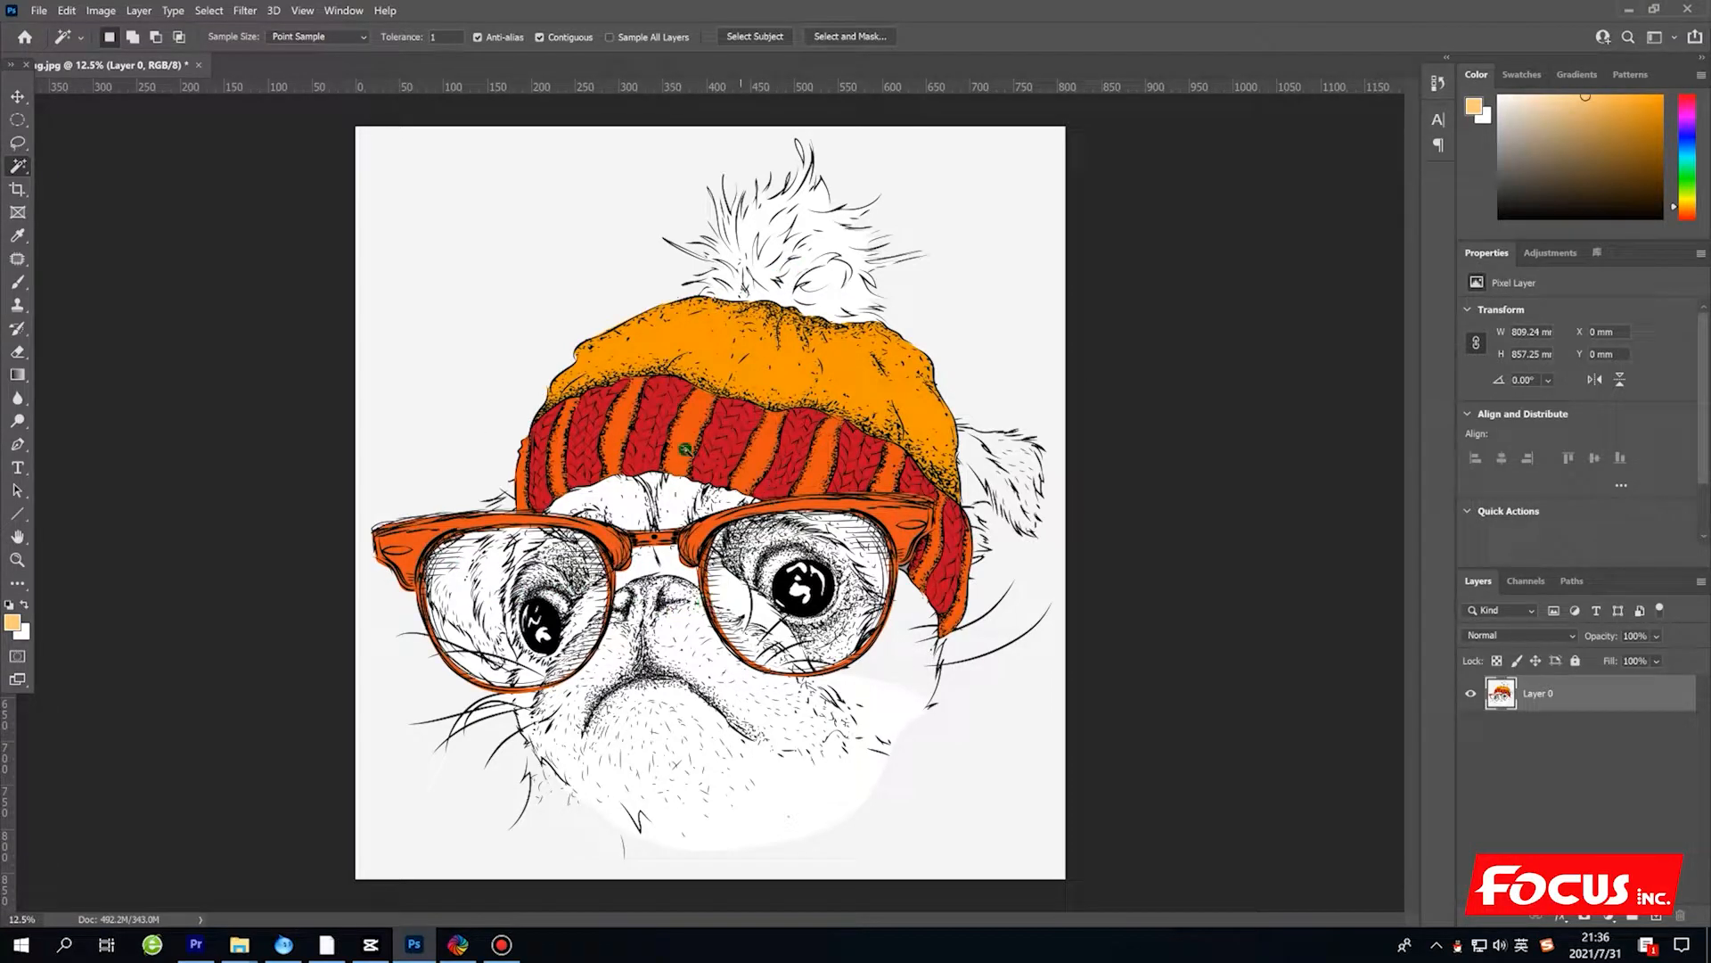
pyautogui.click(1528, 581)
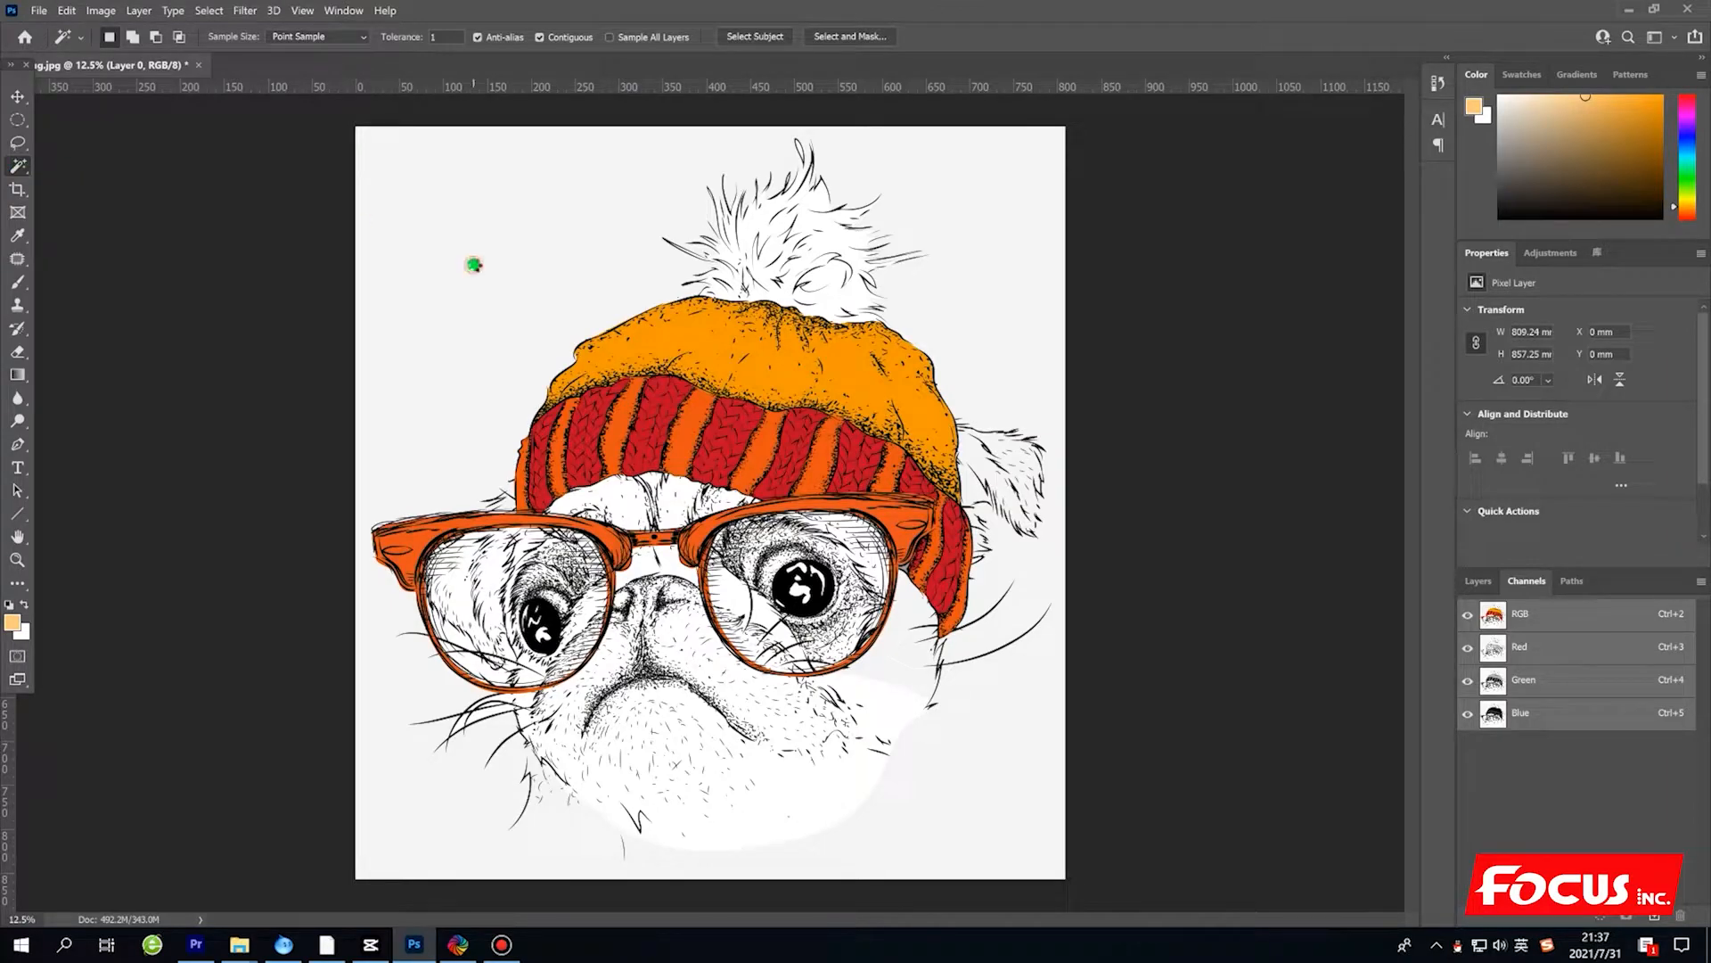
pyautogui.click(474, 265)
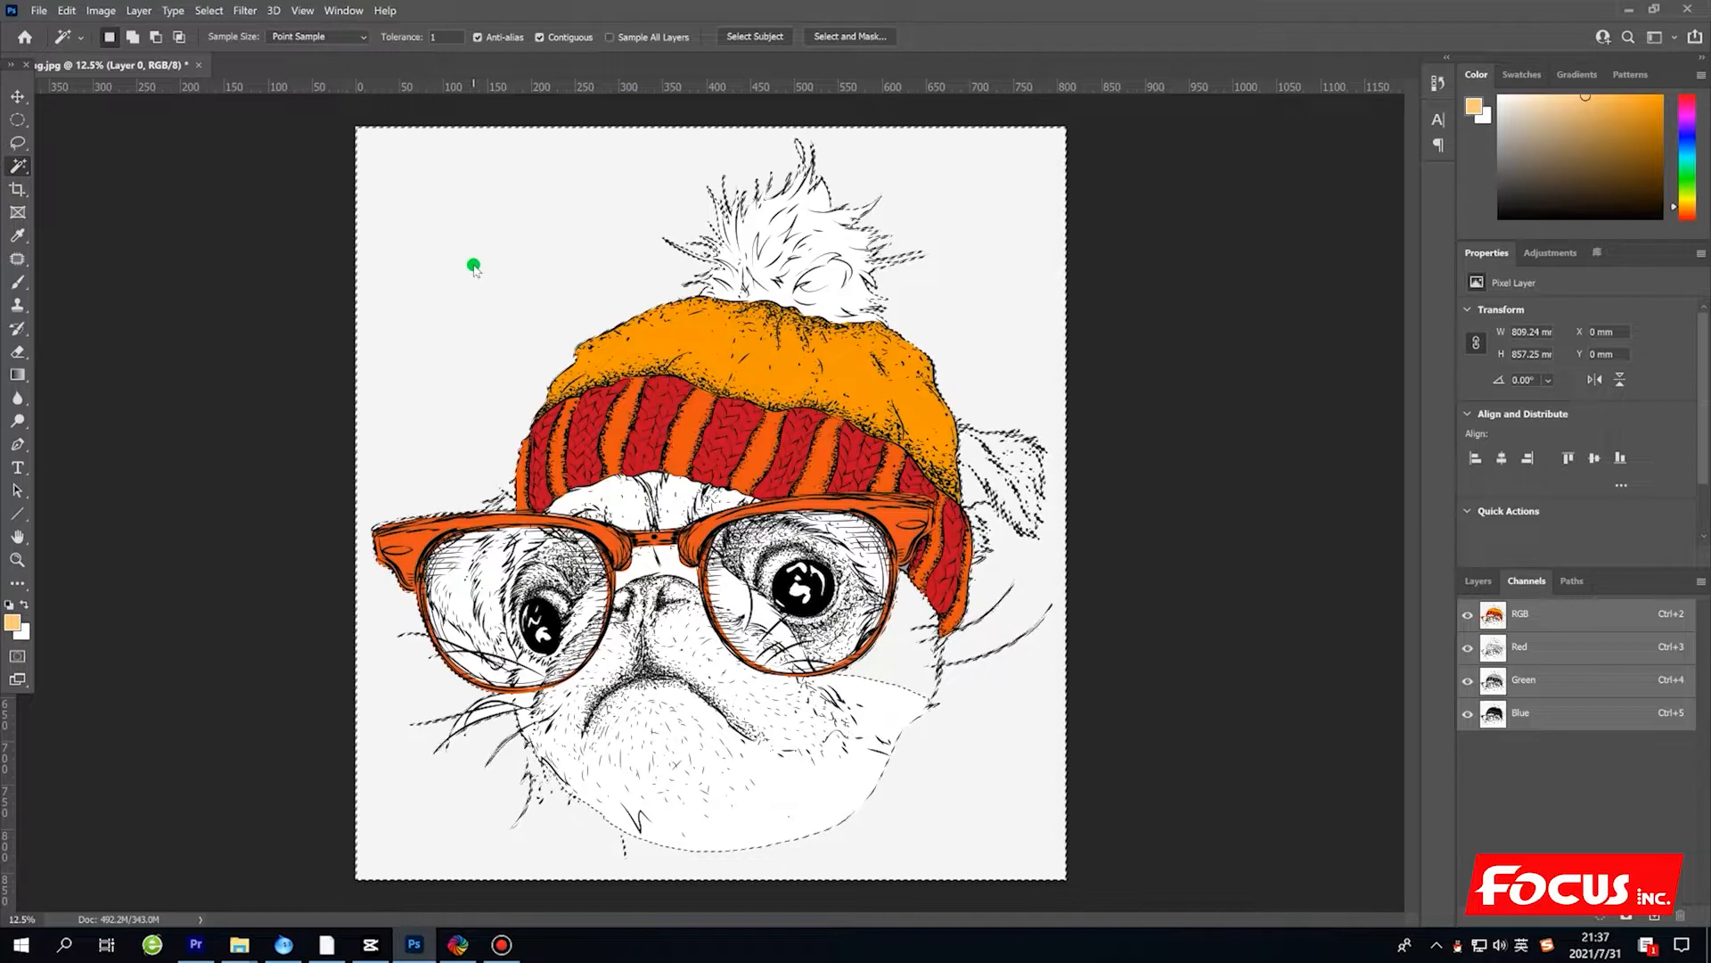
pyautogui.press('Delete')
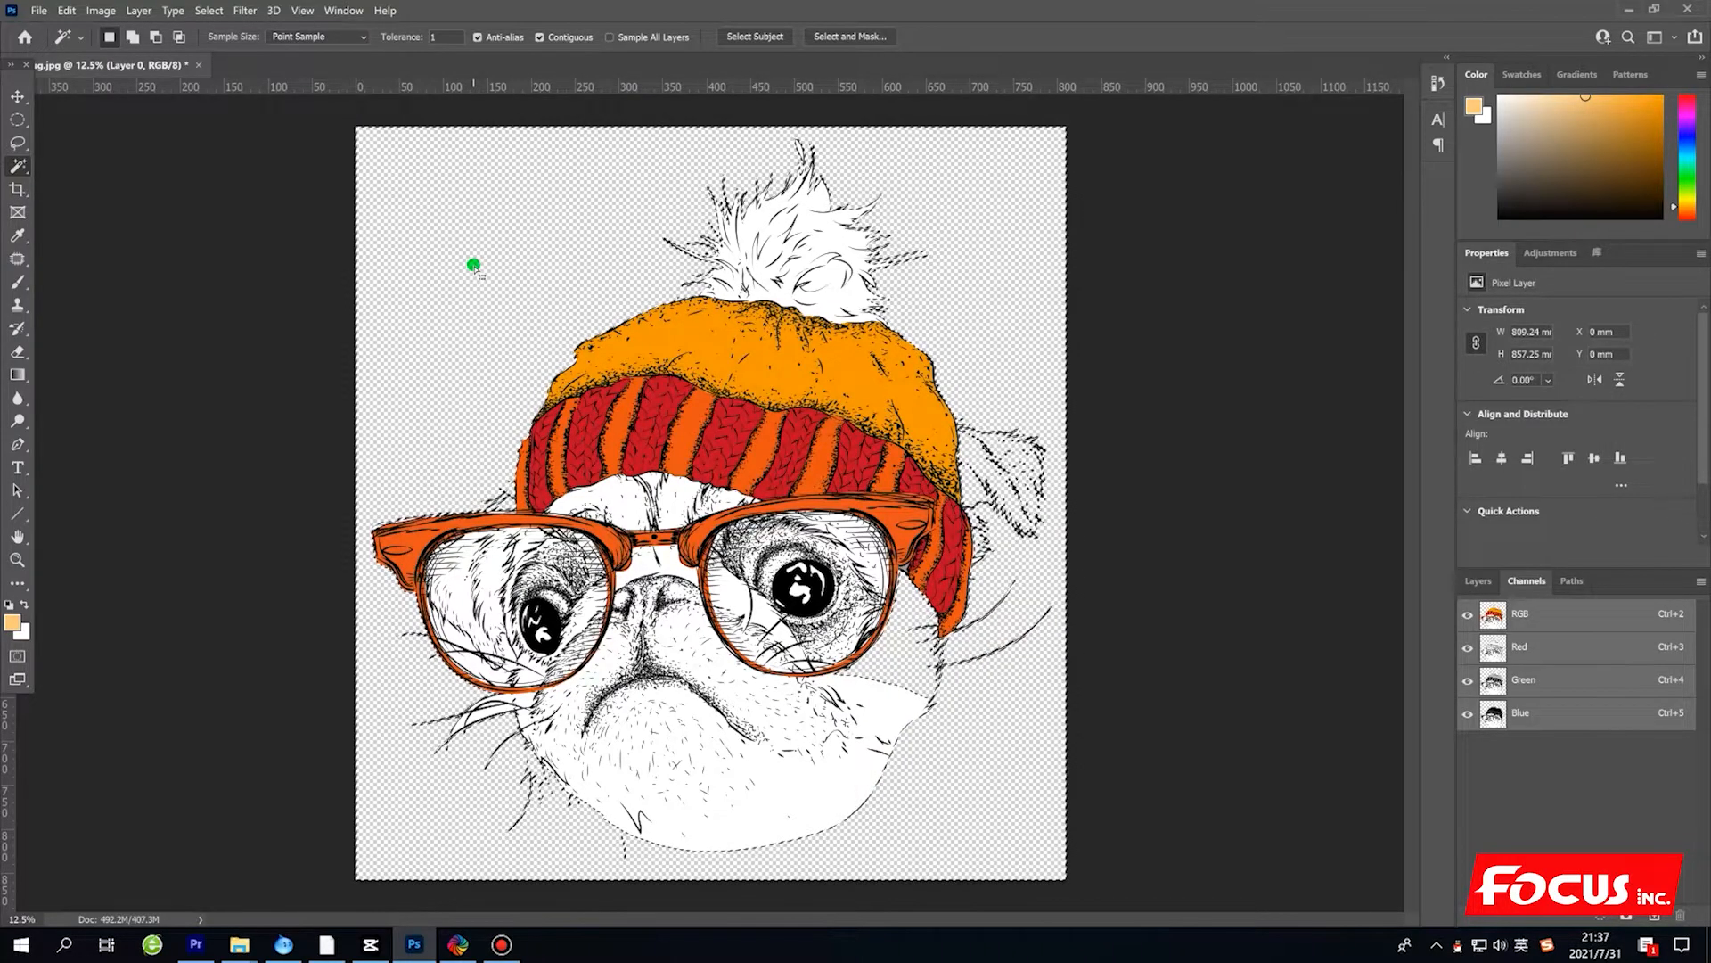
pyautogui.hotkey('ctrl', 'd')
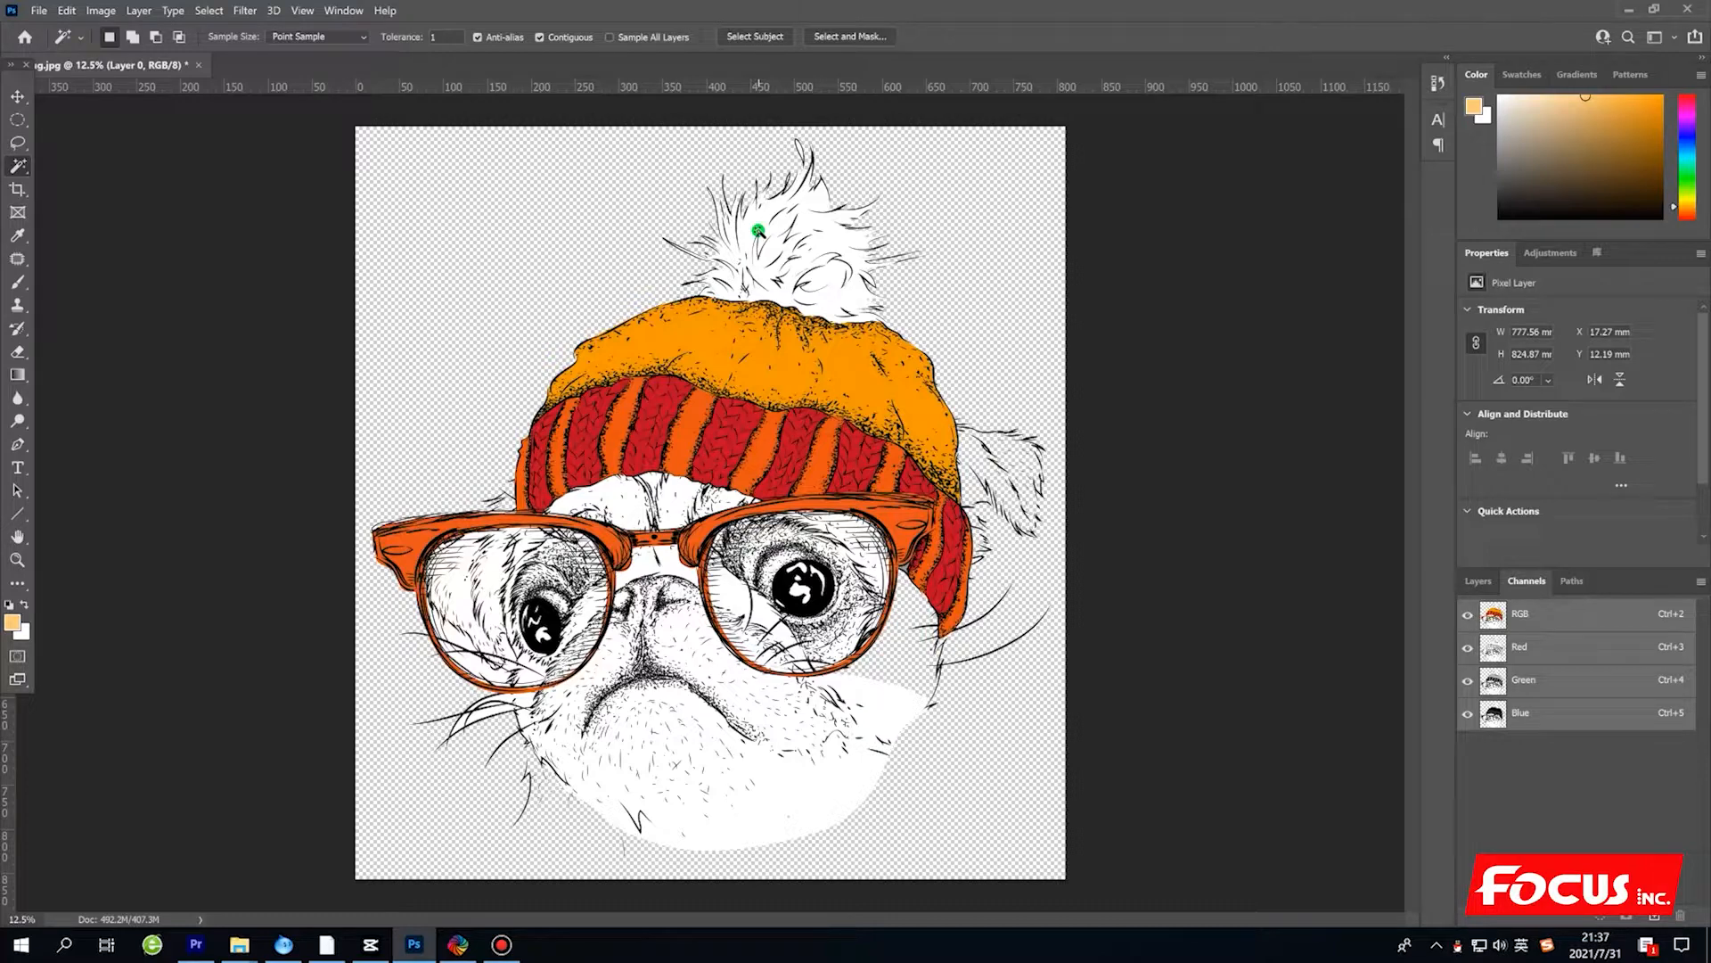
# Select the pug's shape and start a new spot channel named W1 from it.
pyautogui.click(520, 307)
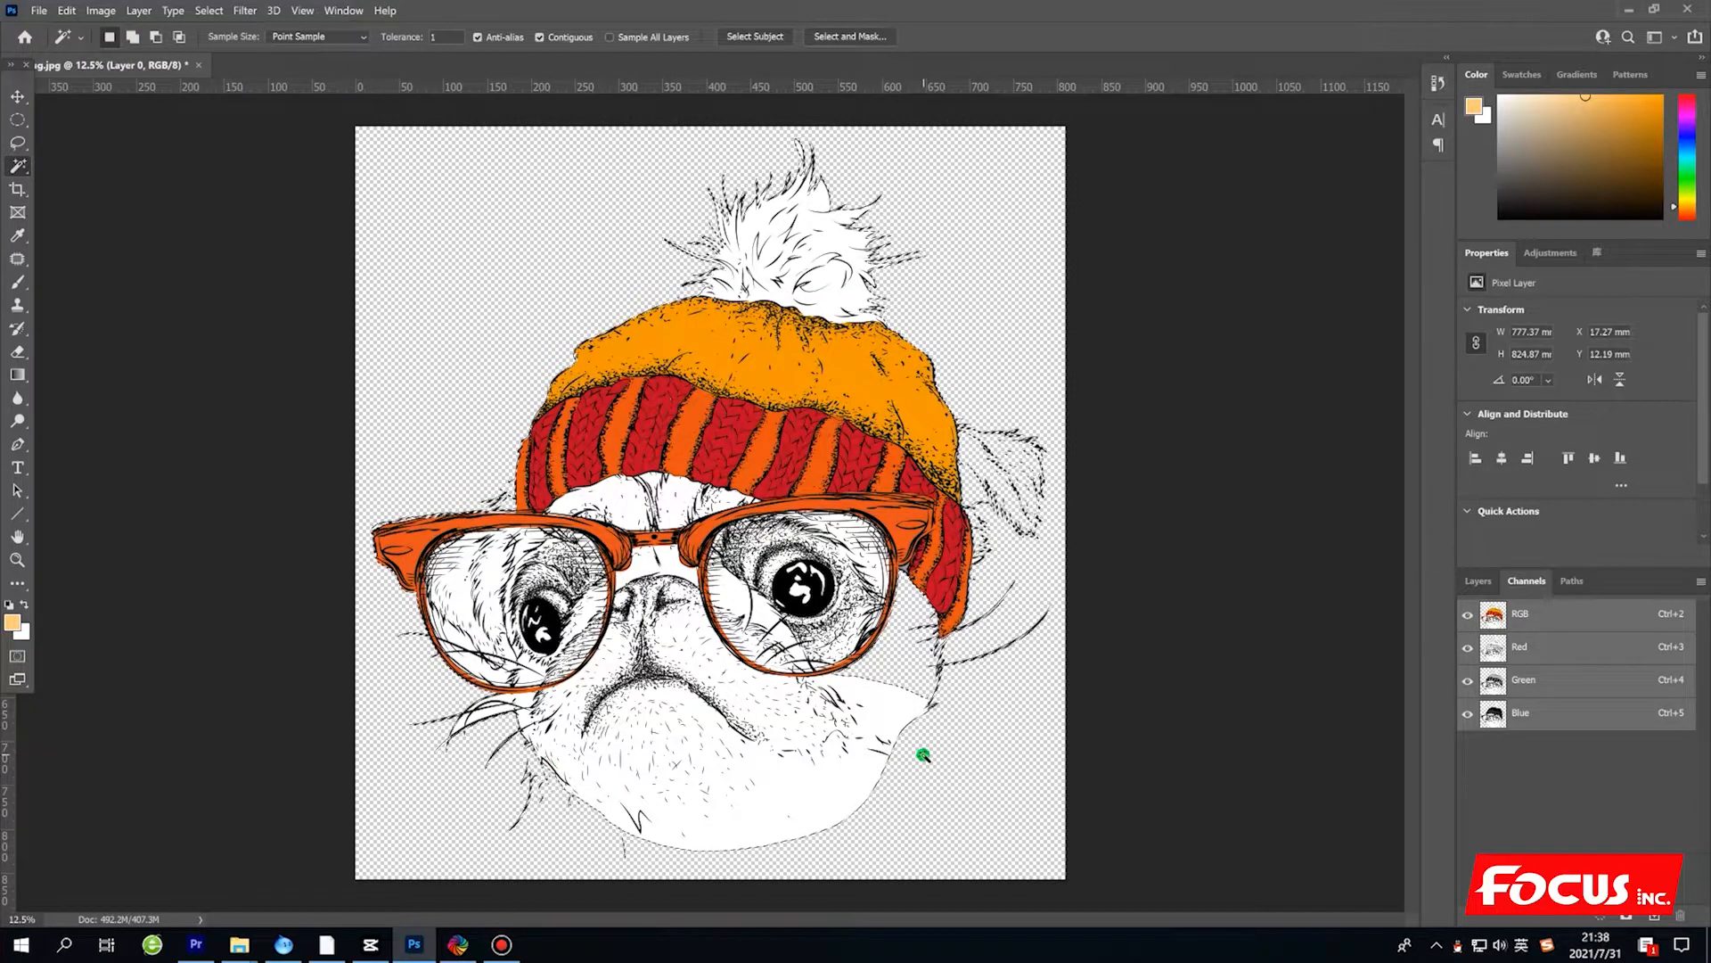
pyautogui.click(1479, 581)
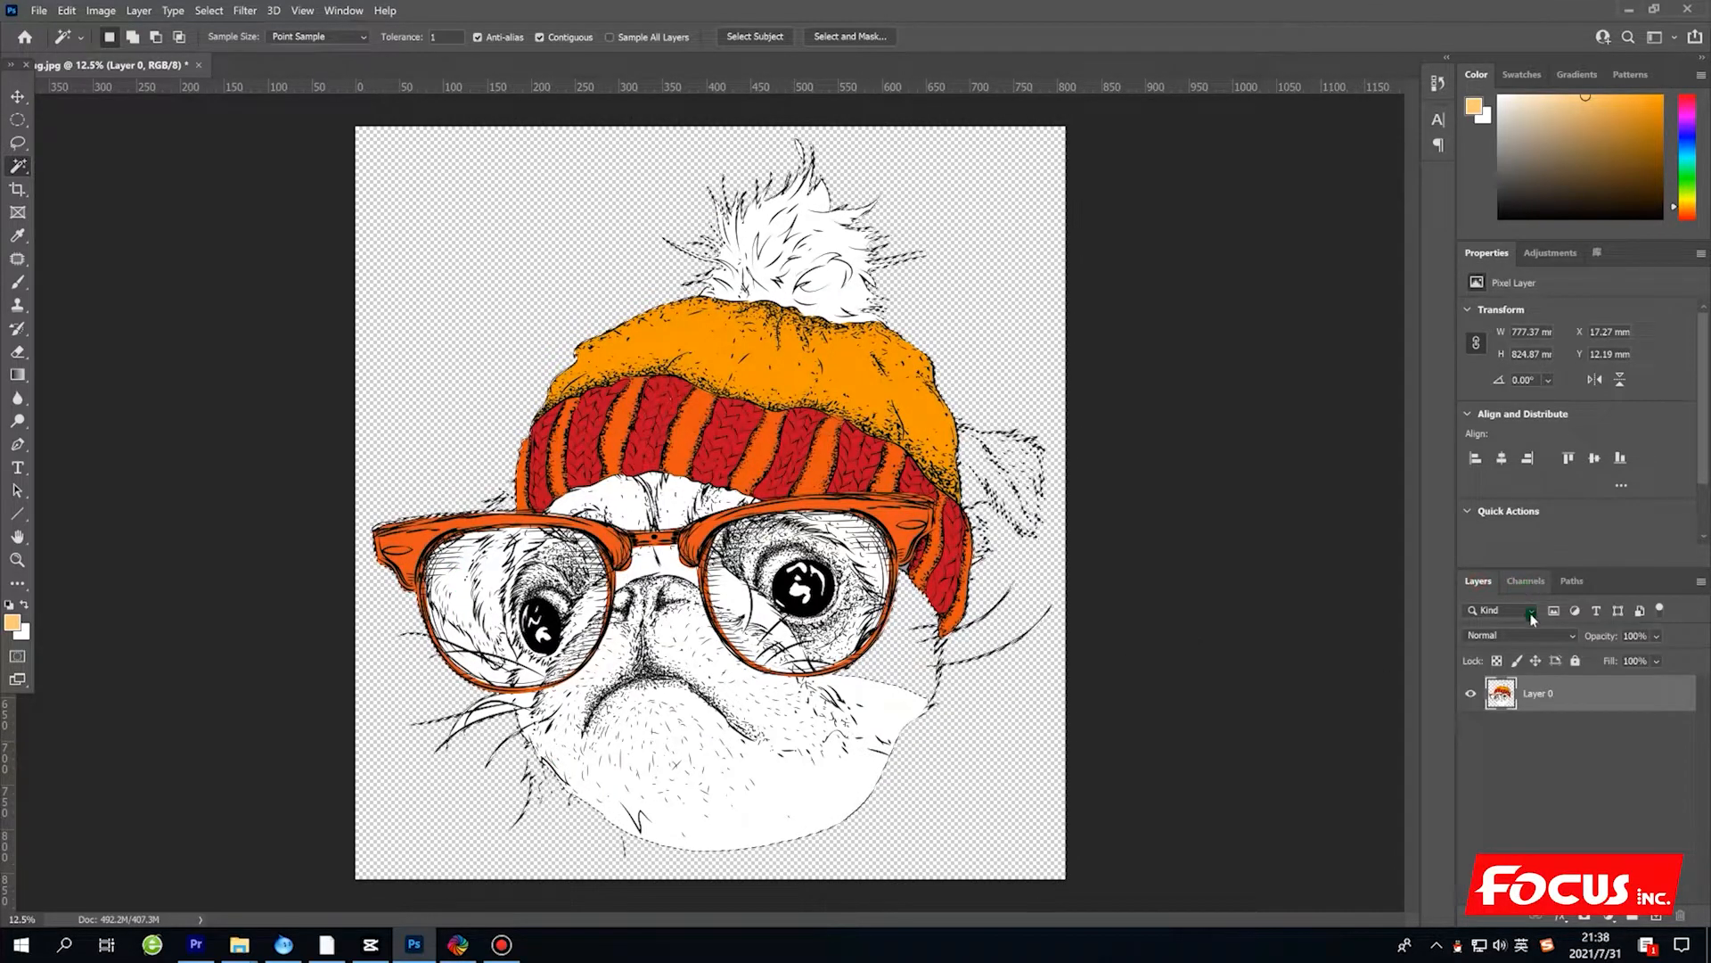
pyautogui.click(1529, 584)
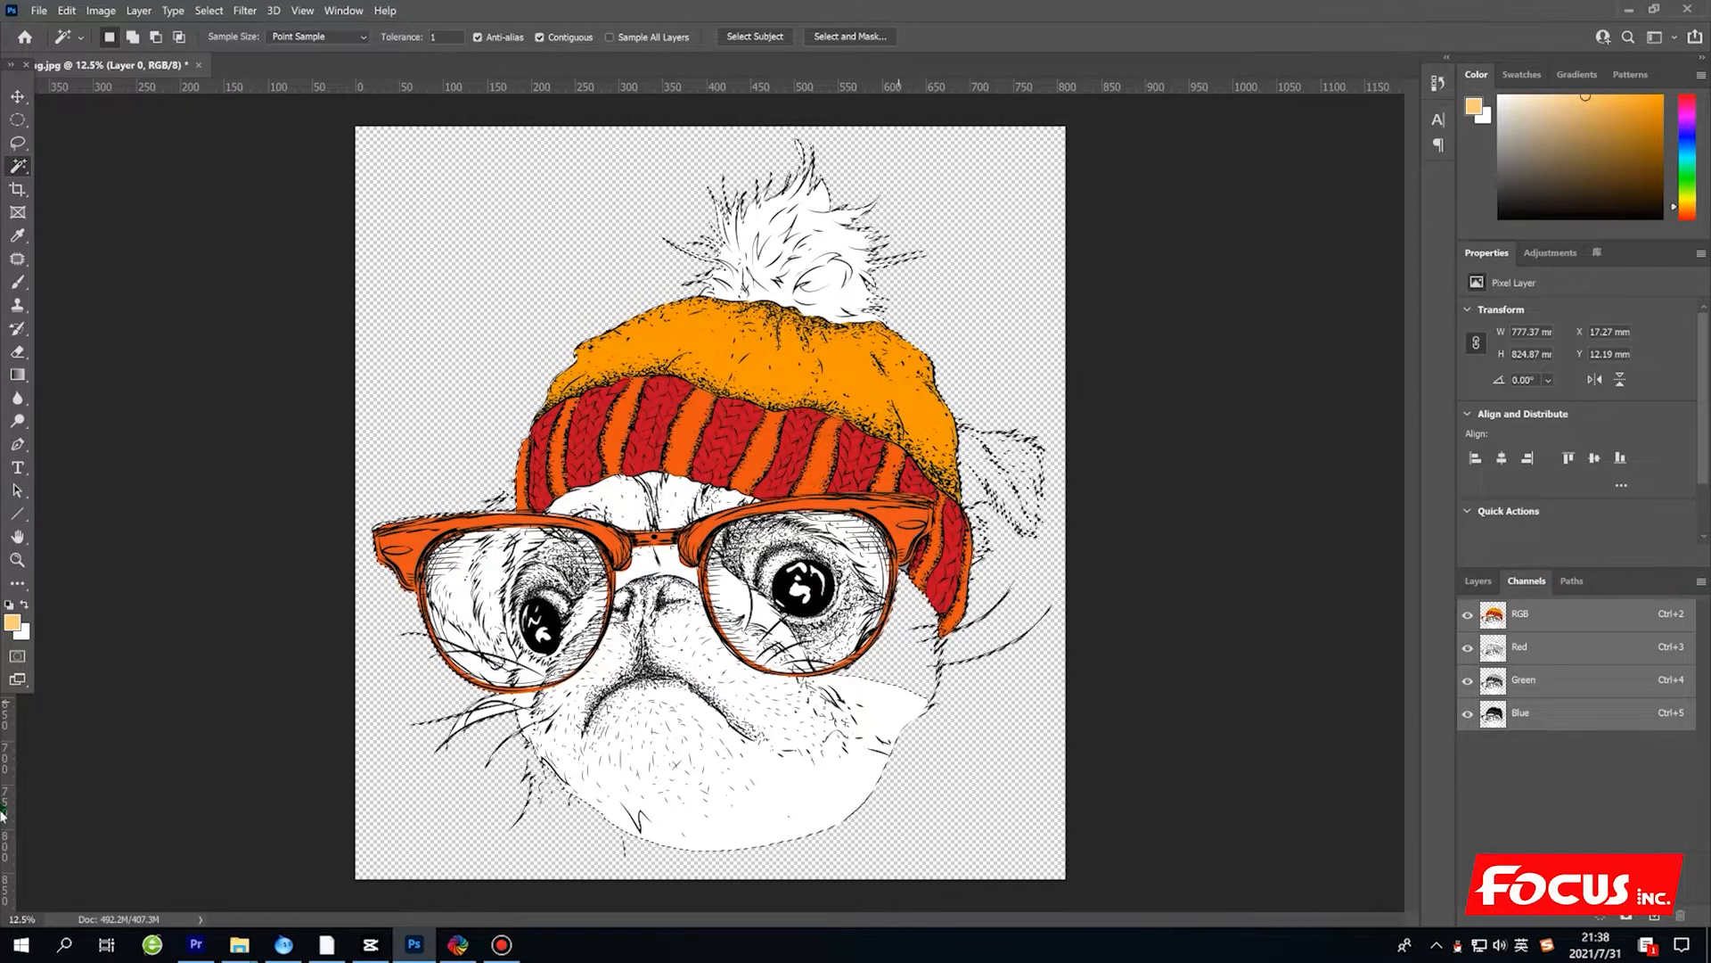
pyautogui.click(1703, 584)
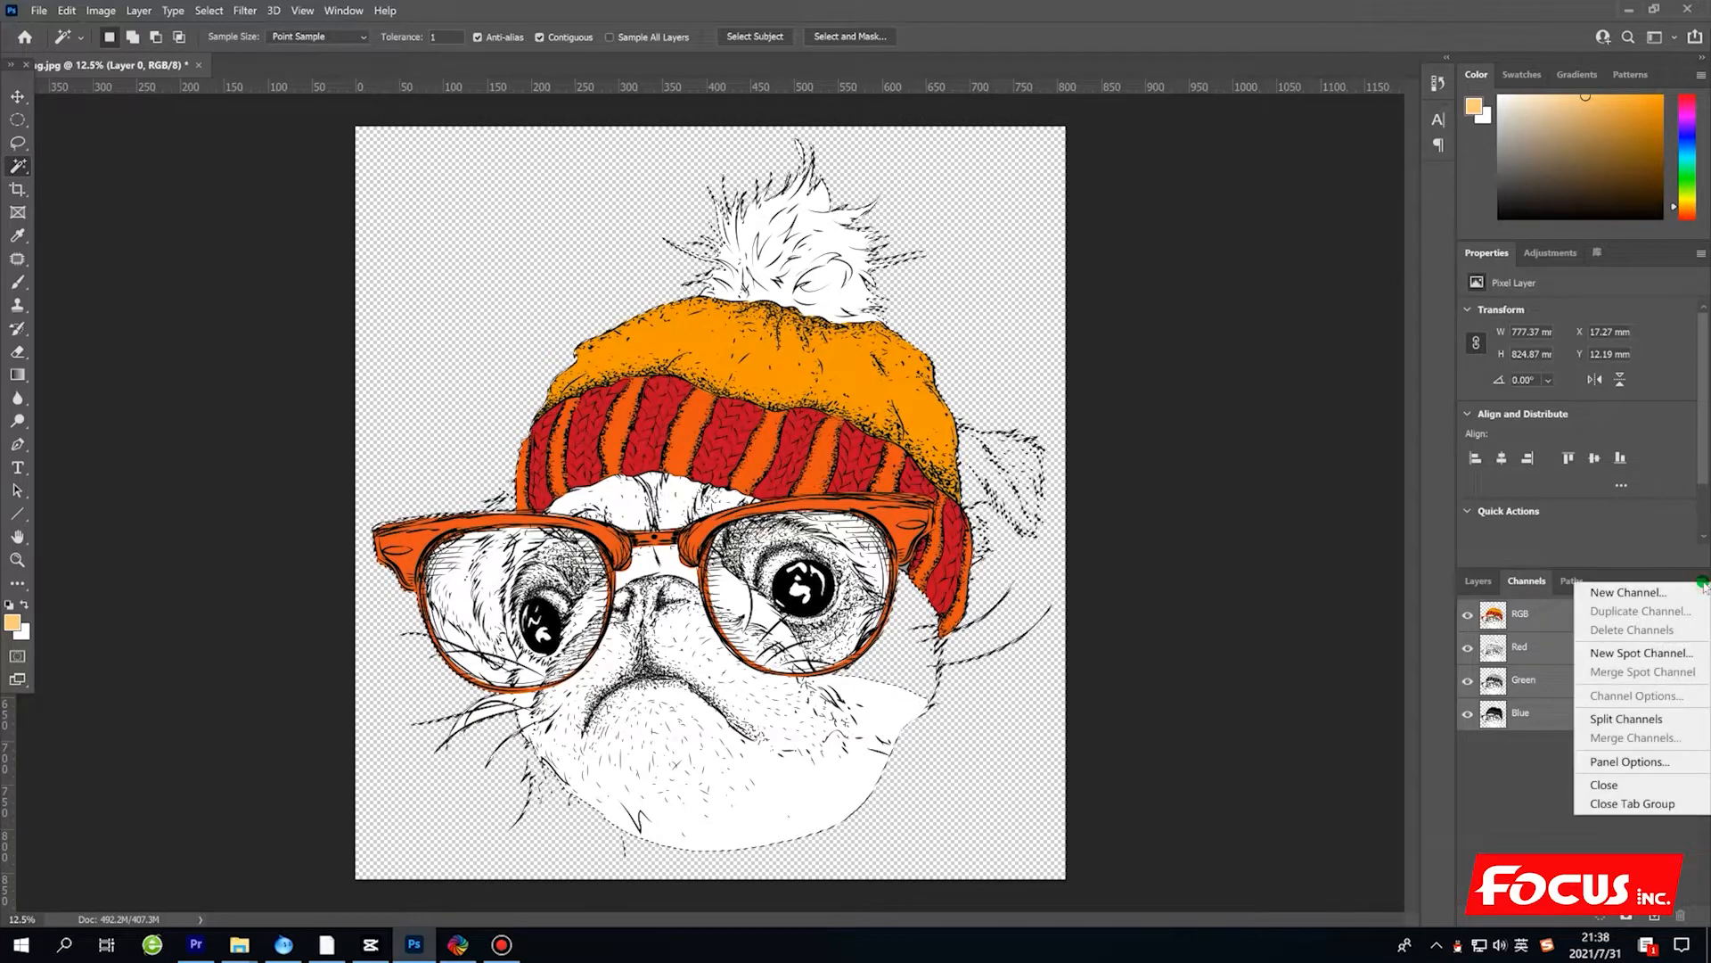
pyautogui.click(1650, 655)
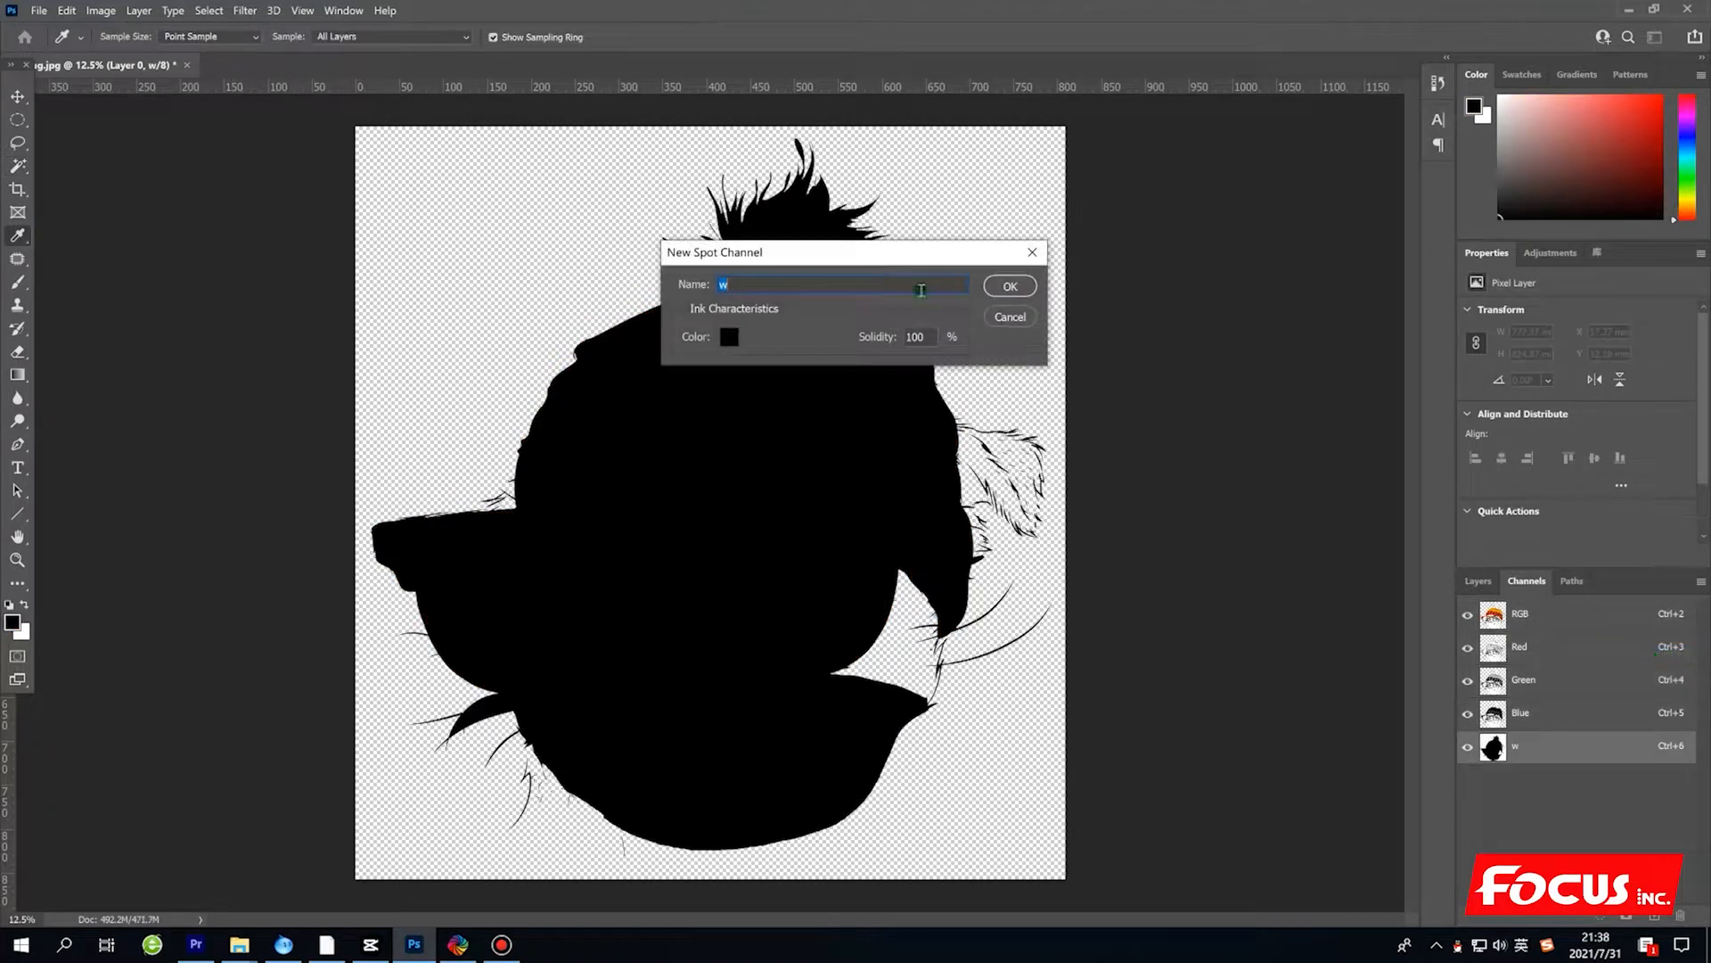
pyautogui.click(753, 285)
pyautogui.press('BackSpace')
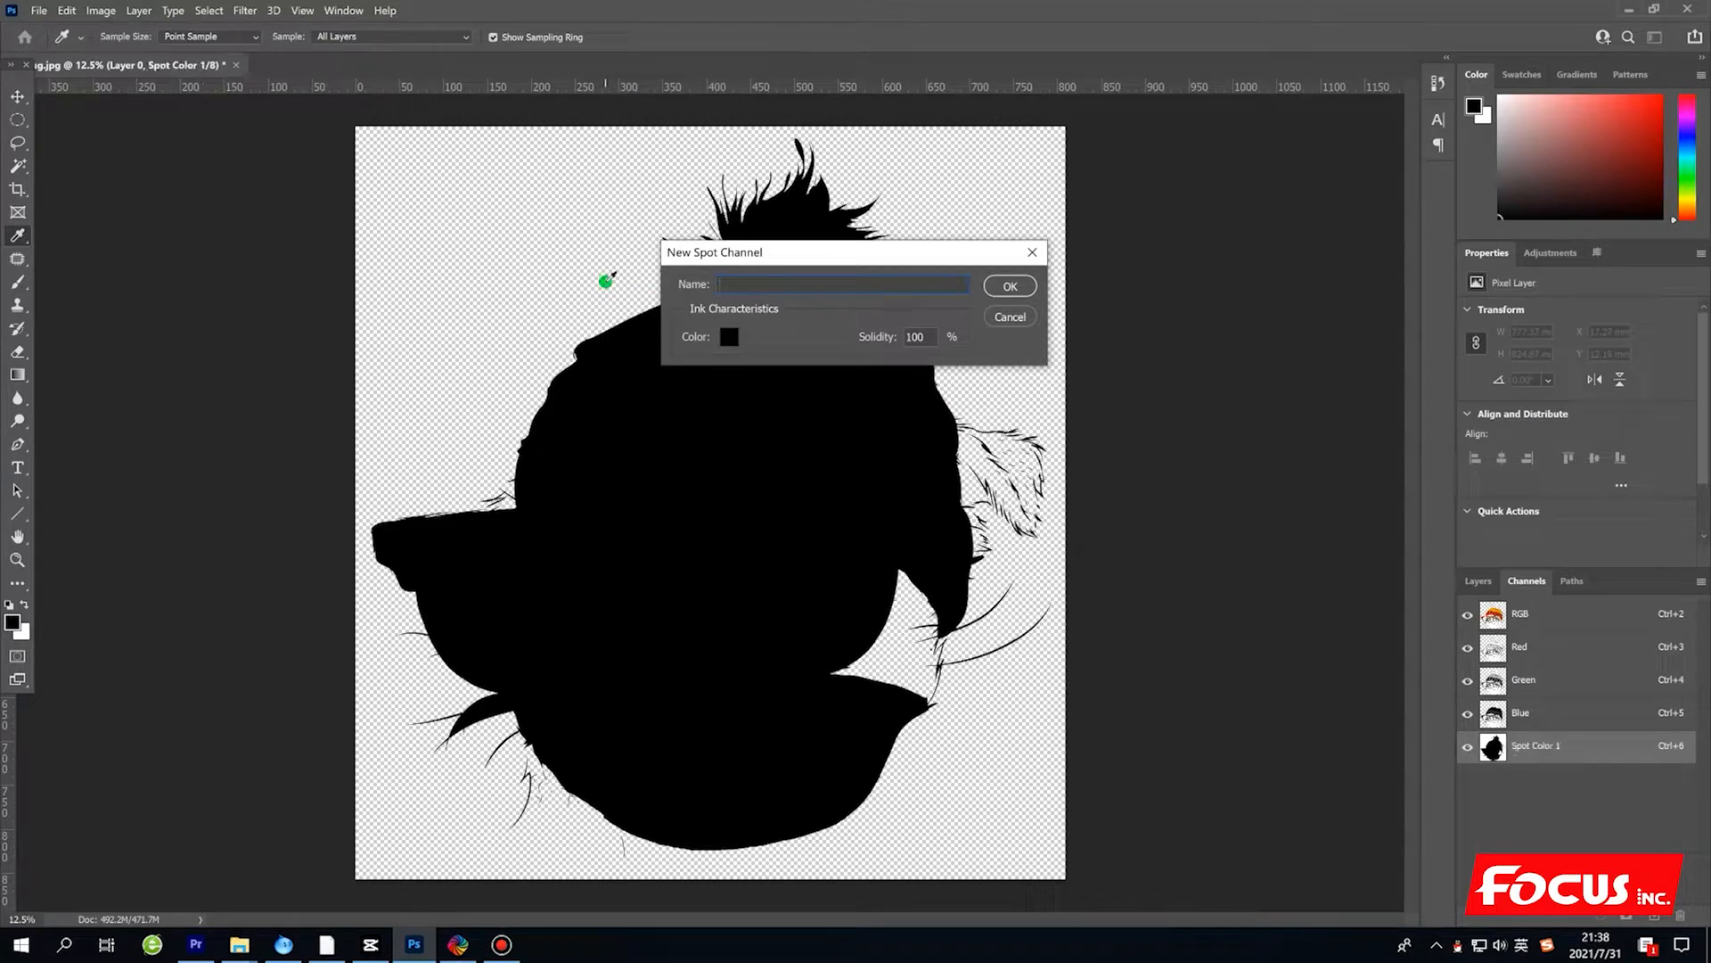
pyautogui.write('W')
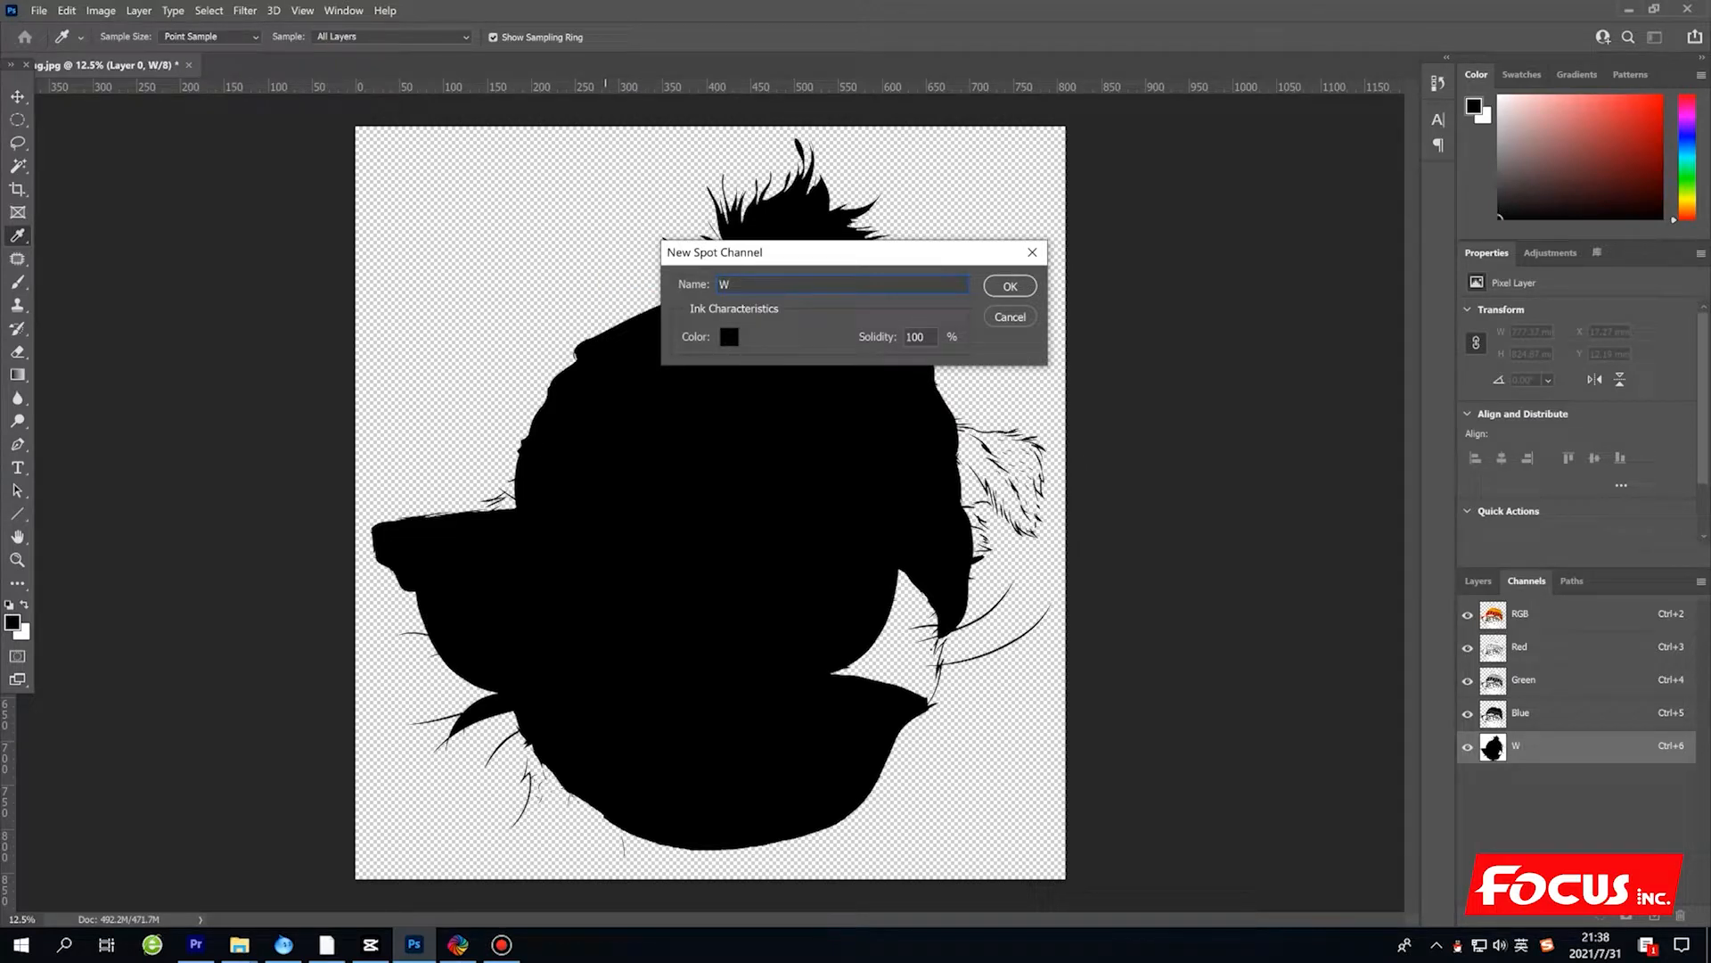
pyautogui.write('1')
# Keep black (000000) as the W1 spot channel's ink colour with 100% solidity and create the channel.
pyautogui.click(730, 338)
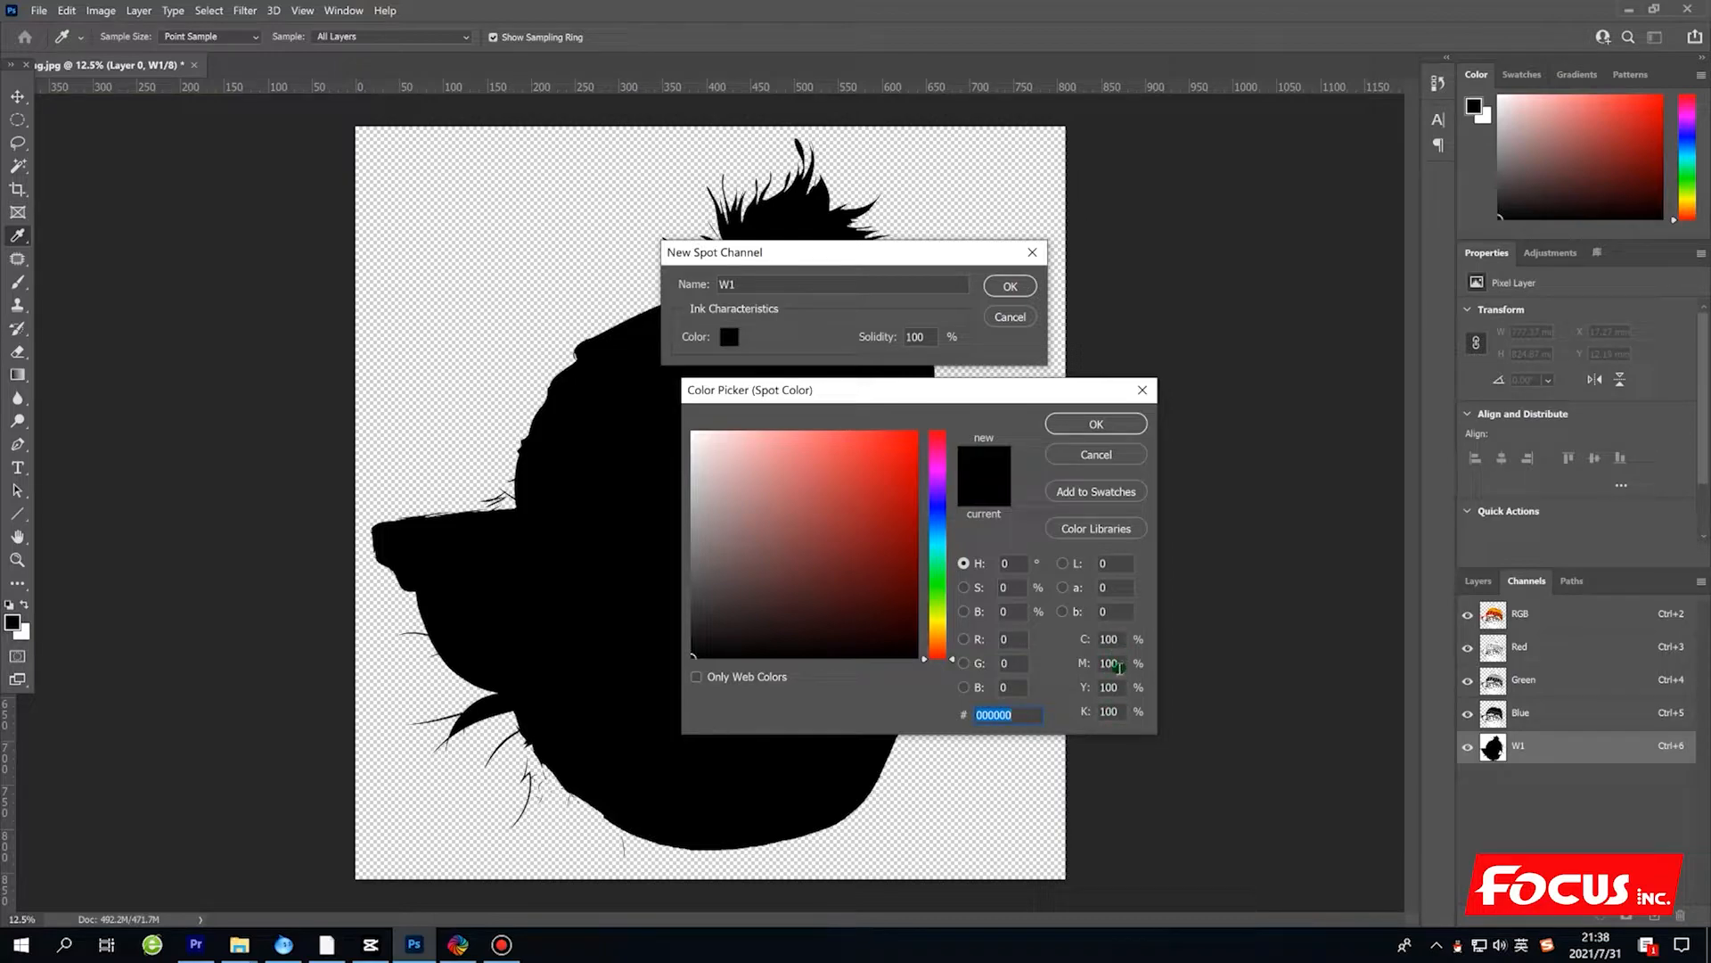
pyautogui.click(1097, 426)
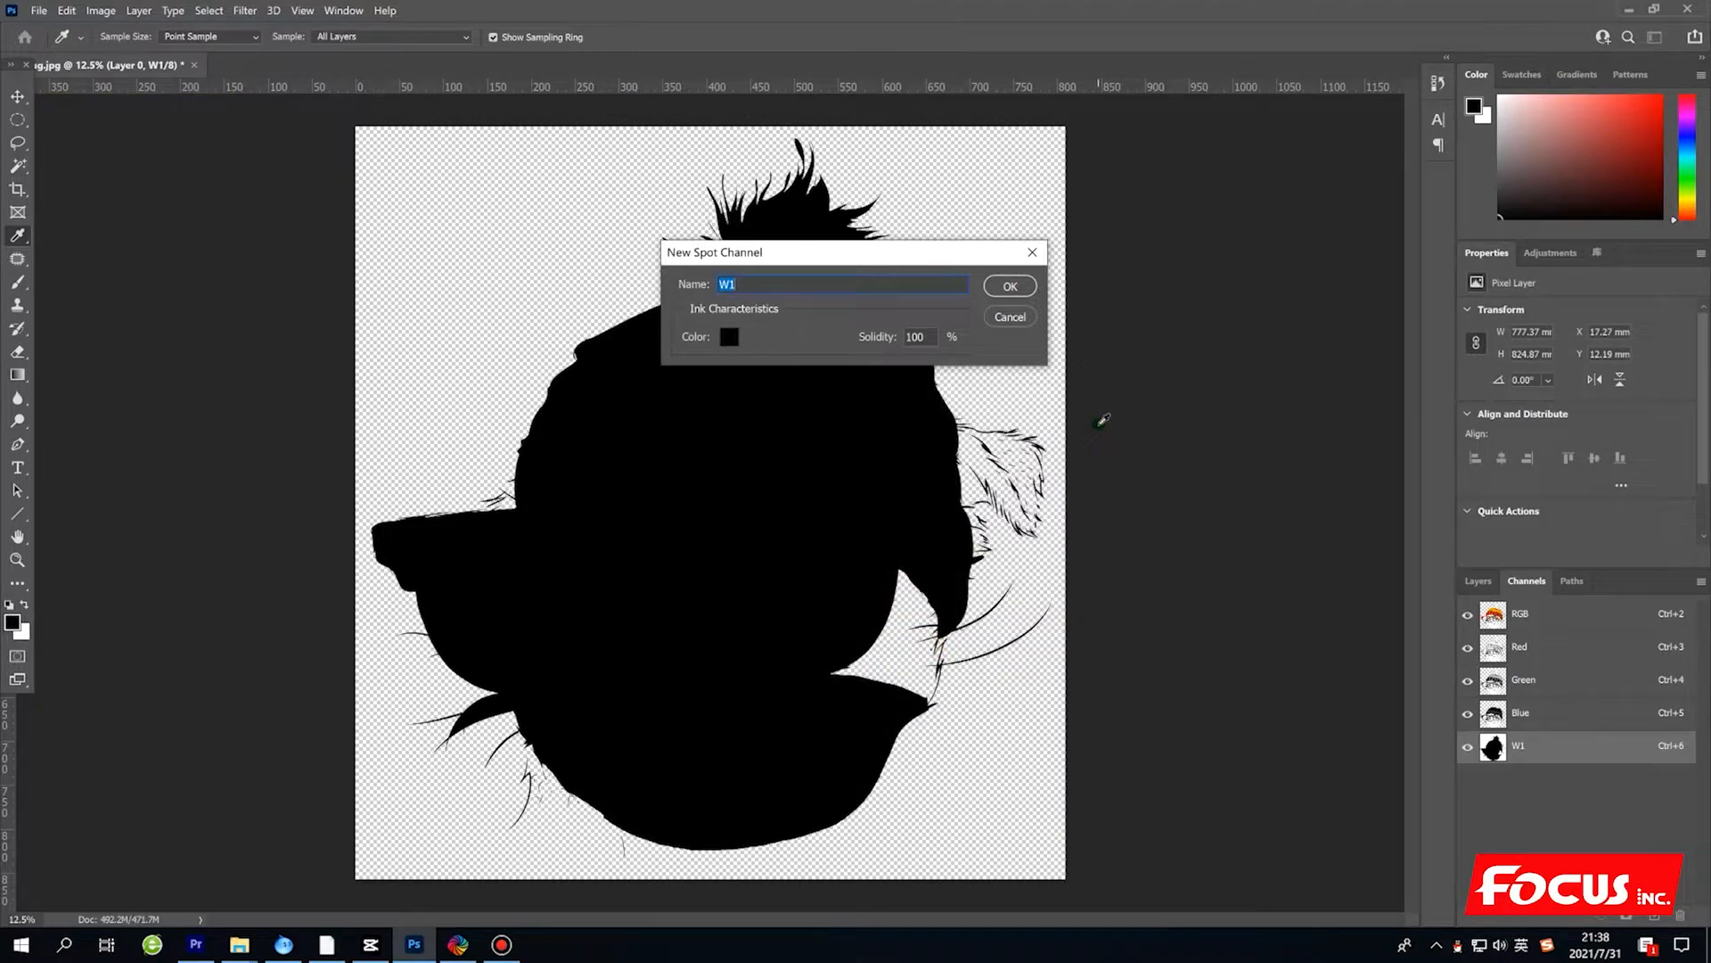
pyautogui.doubleClick(923, 338)
pyautogui.click(1012, 286)
pyautogui.press('w')
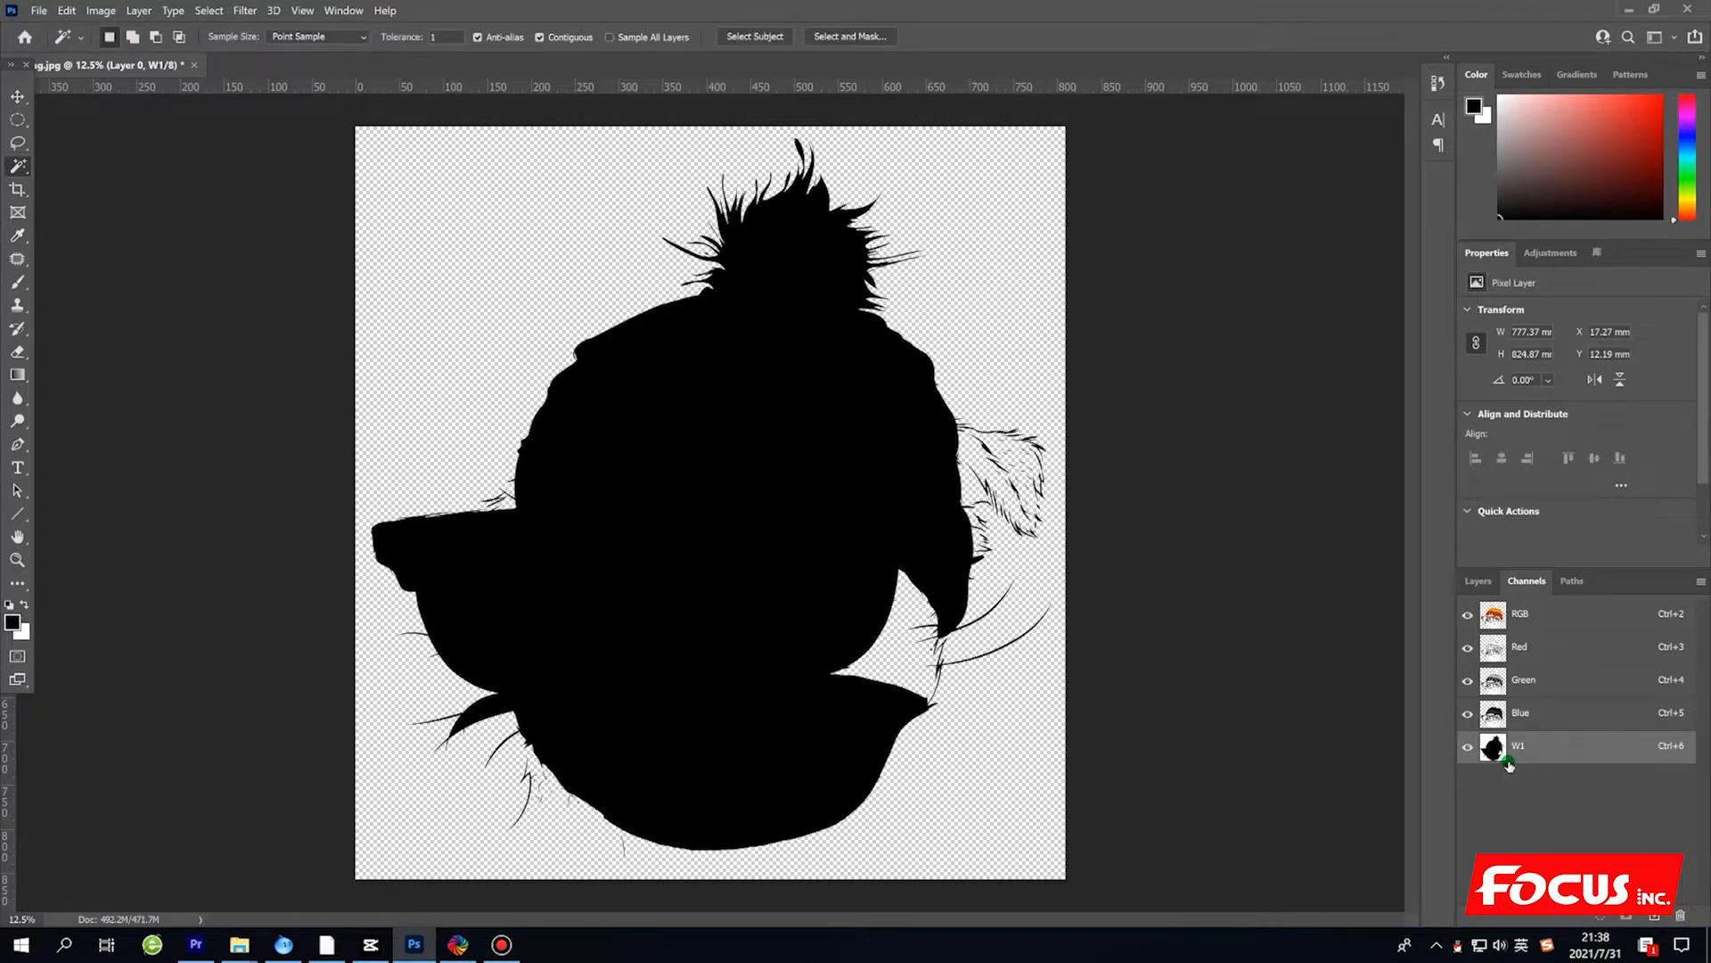
# Toggle the W1 channel's visibility to compare its black silhouette with the colour artwork.
pyautogui.click(1468, 746)
pyautogui.click(1468, 746)
pyautogui.click(1469, 747)
pyautogui.click(1469, 747)
# Duplicate the W1 spot channel within 25_pug.jpg under the name W2.
pyautogui.click(1532, 747)
pyautogui.rightClick(1540, 748)
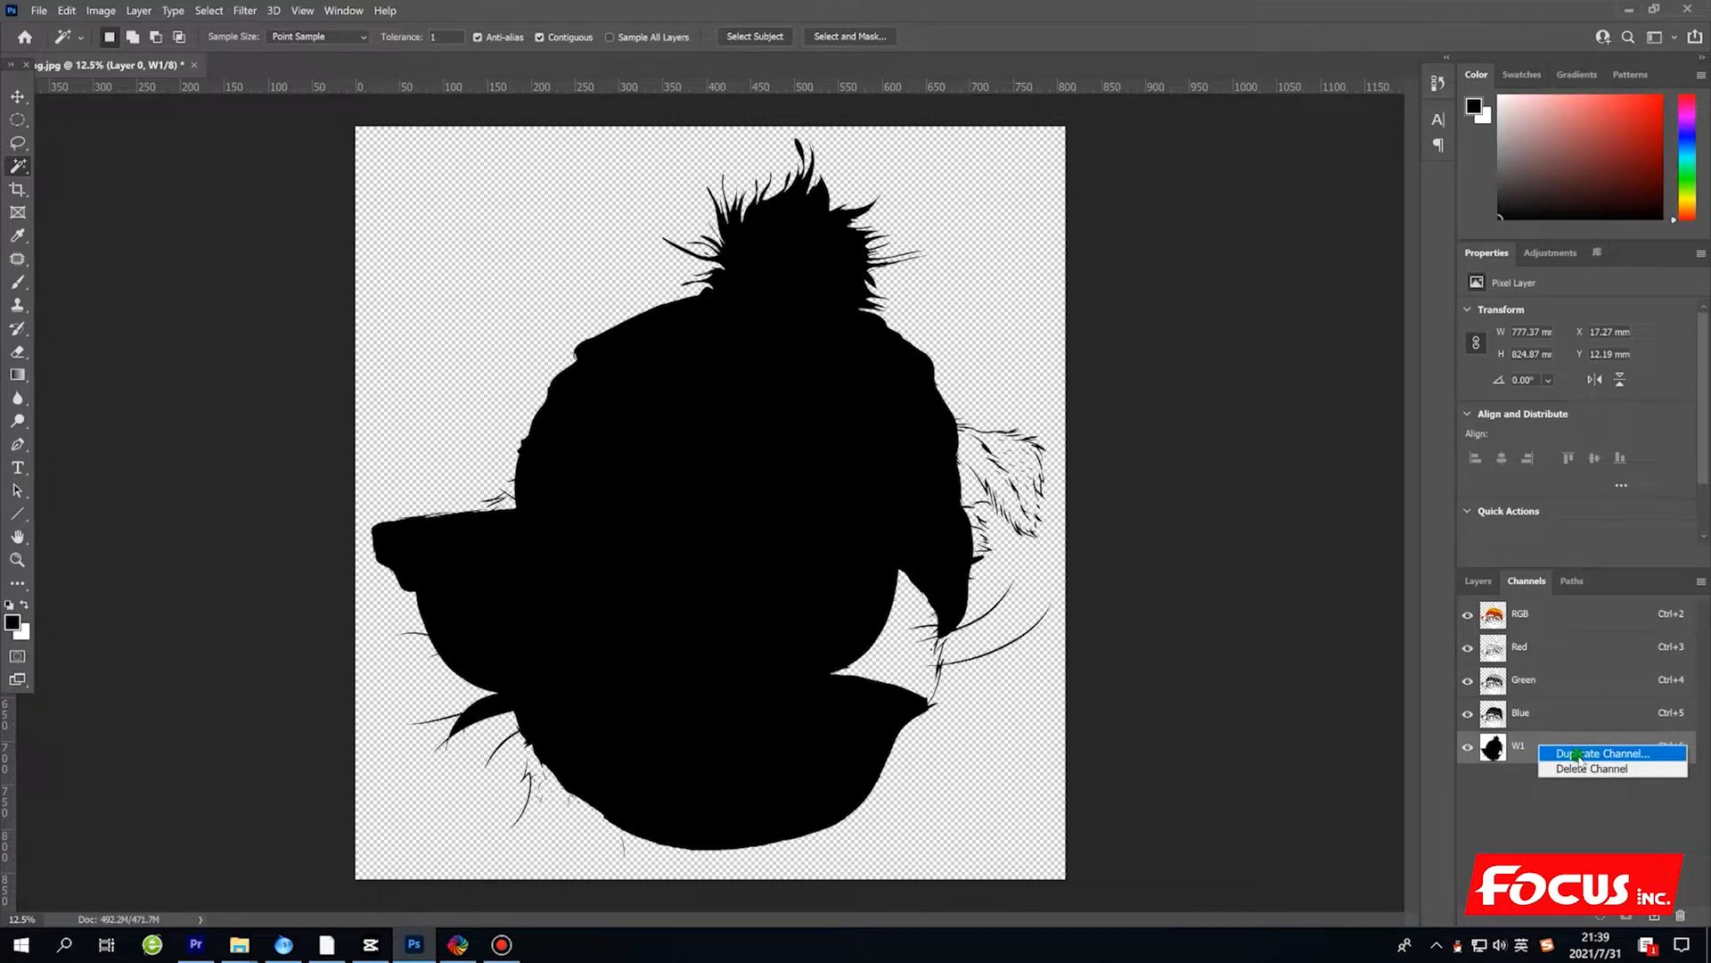
pyautogui.click(1576, 754)
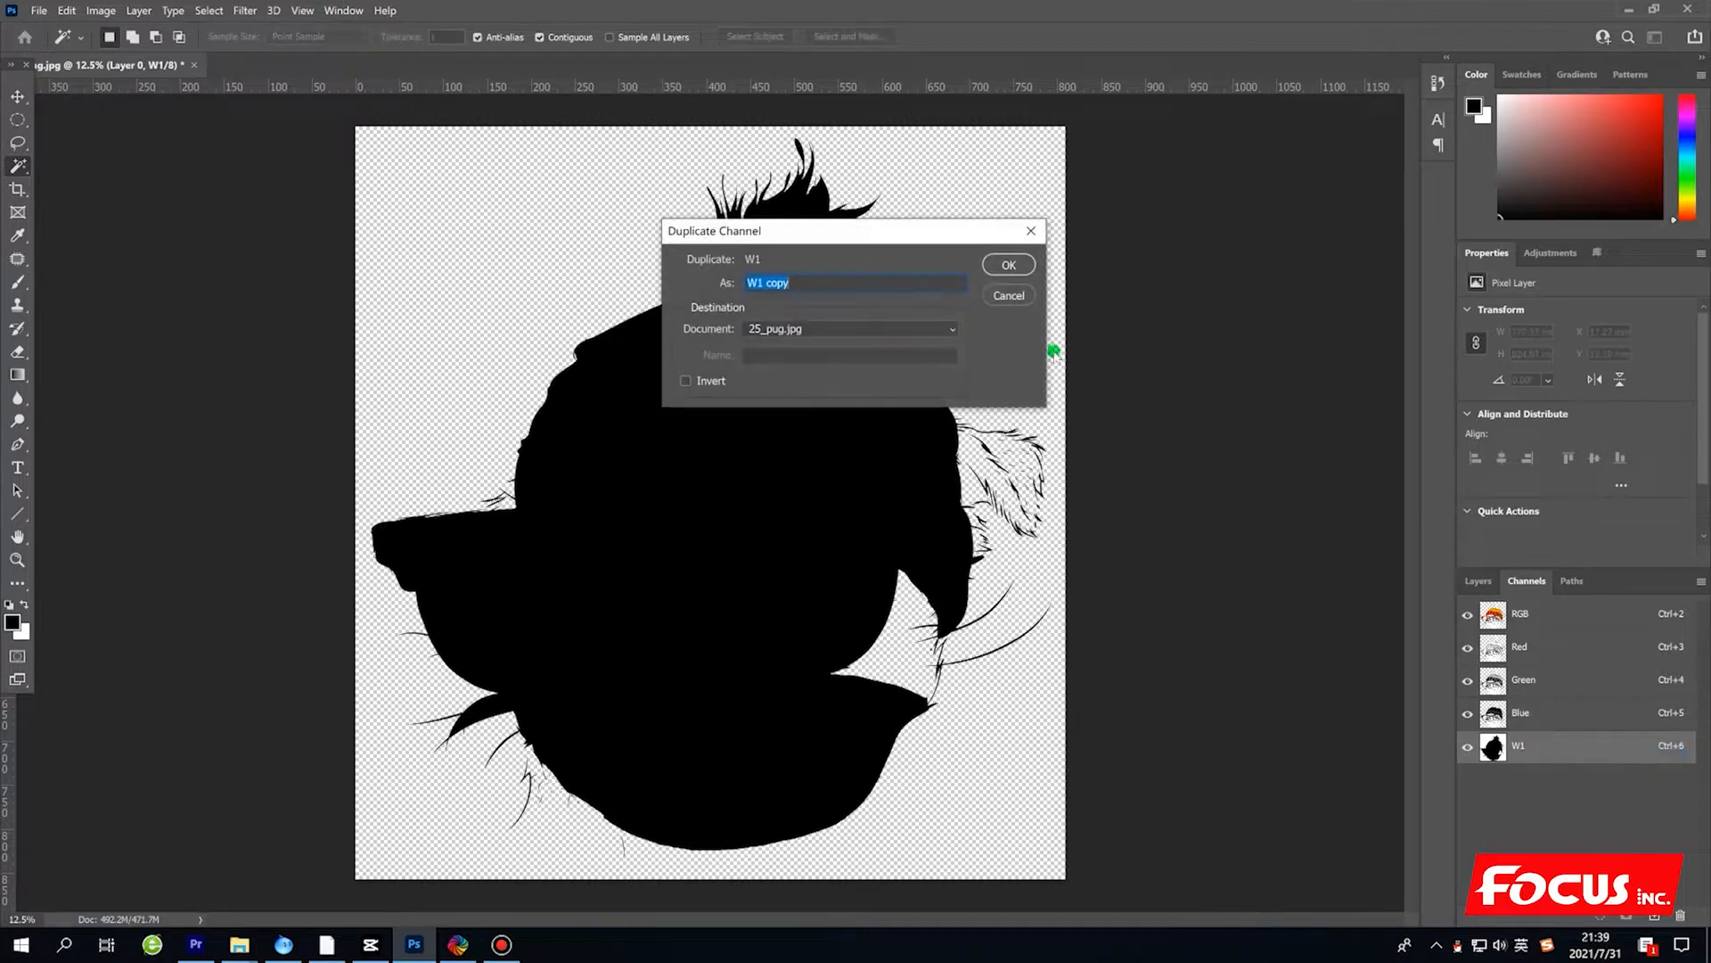
pyautogui.moveTo(788, 284); pyautogui.dragTo(759, 288)
pyautogui.write('2')
pyautogui.click(1013, 272)
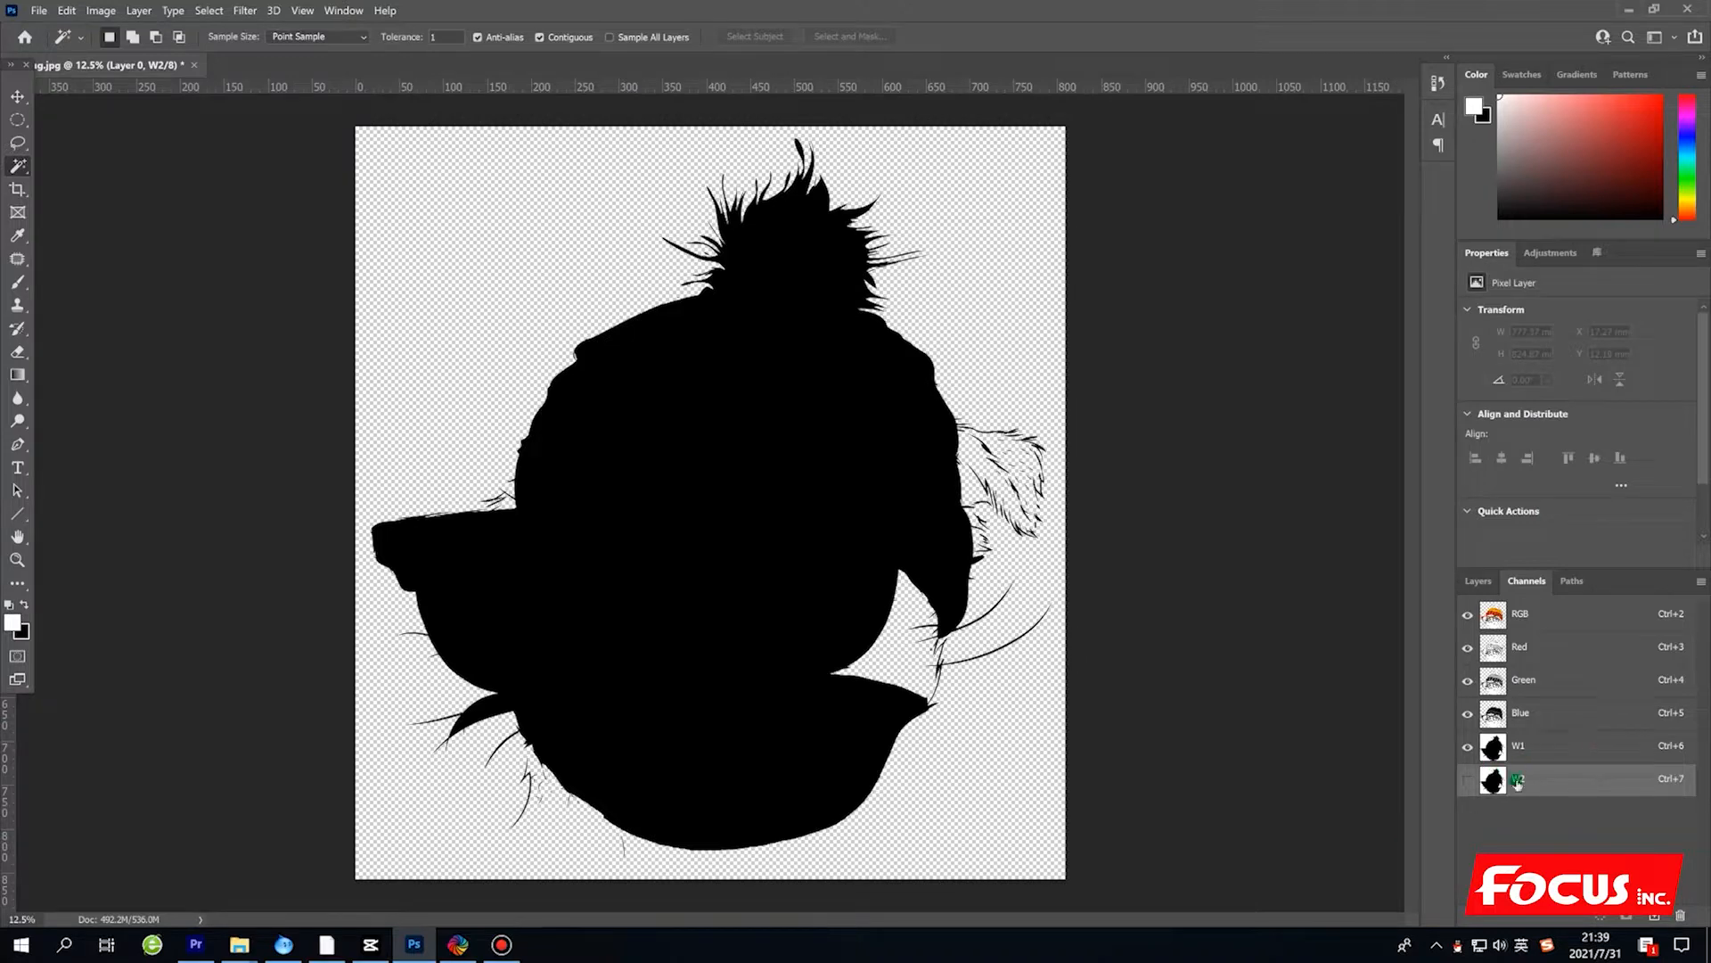
# Toggle the W1 and W2 channels off and on to examine both against the colour artwork, leaving both visible.
pyautogui.click(1468, 782)
pyautogui.click(1468, 782)
pyautogui.click(1468, 783)
pyautogui.click(1468, 782)
pyautogui.click(1468, 783)
pyautogui.click(1468, 782)
pyautogui.click(1468, 782)
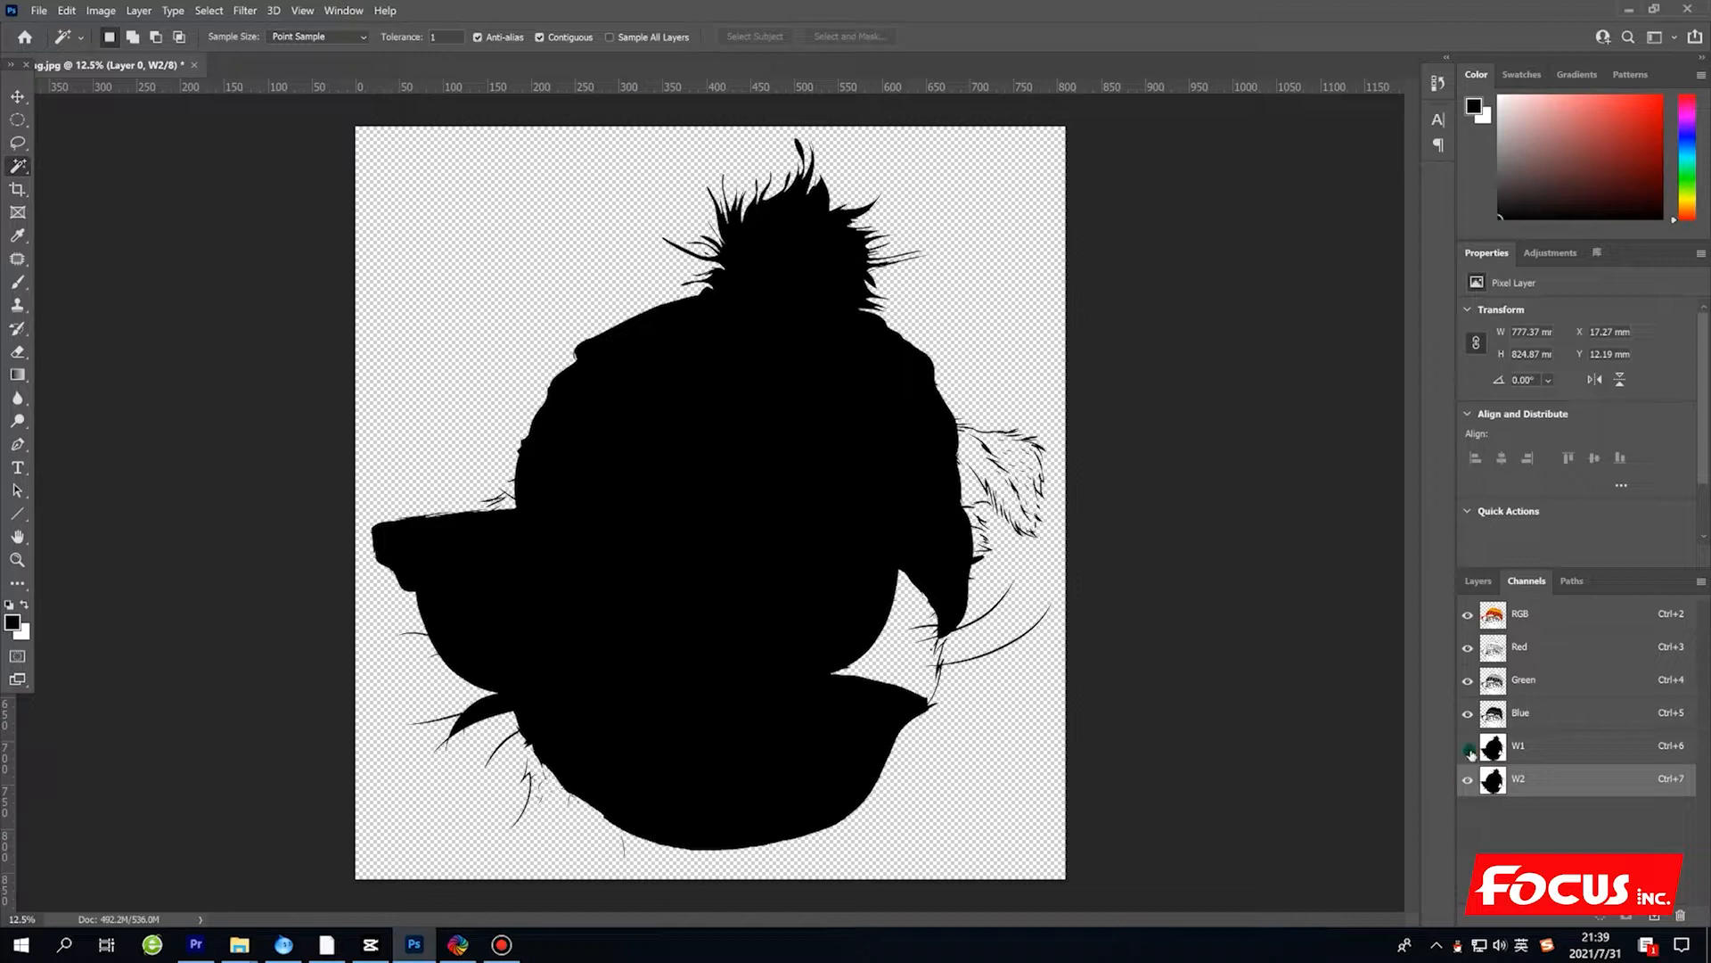
pyautogui.click(1468, 779)
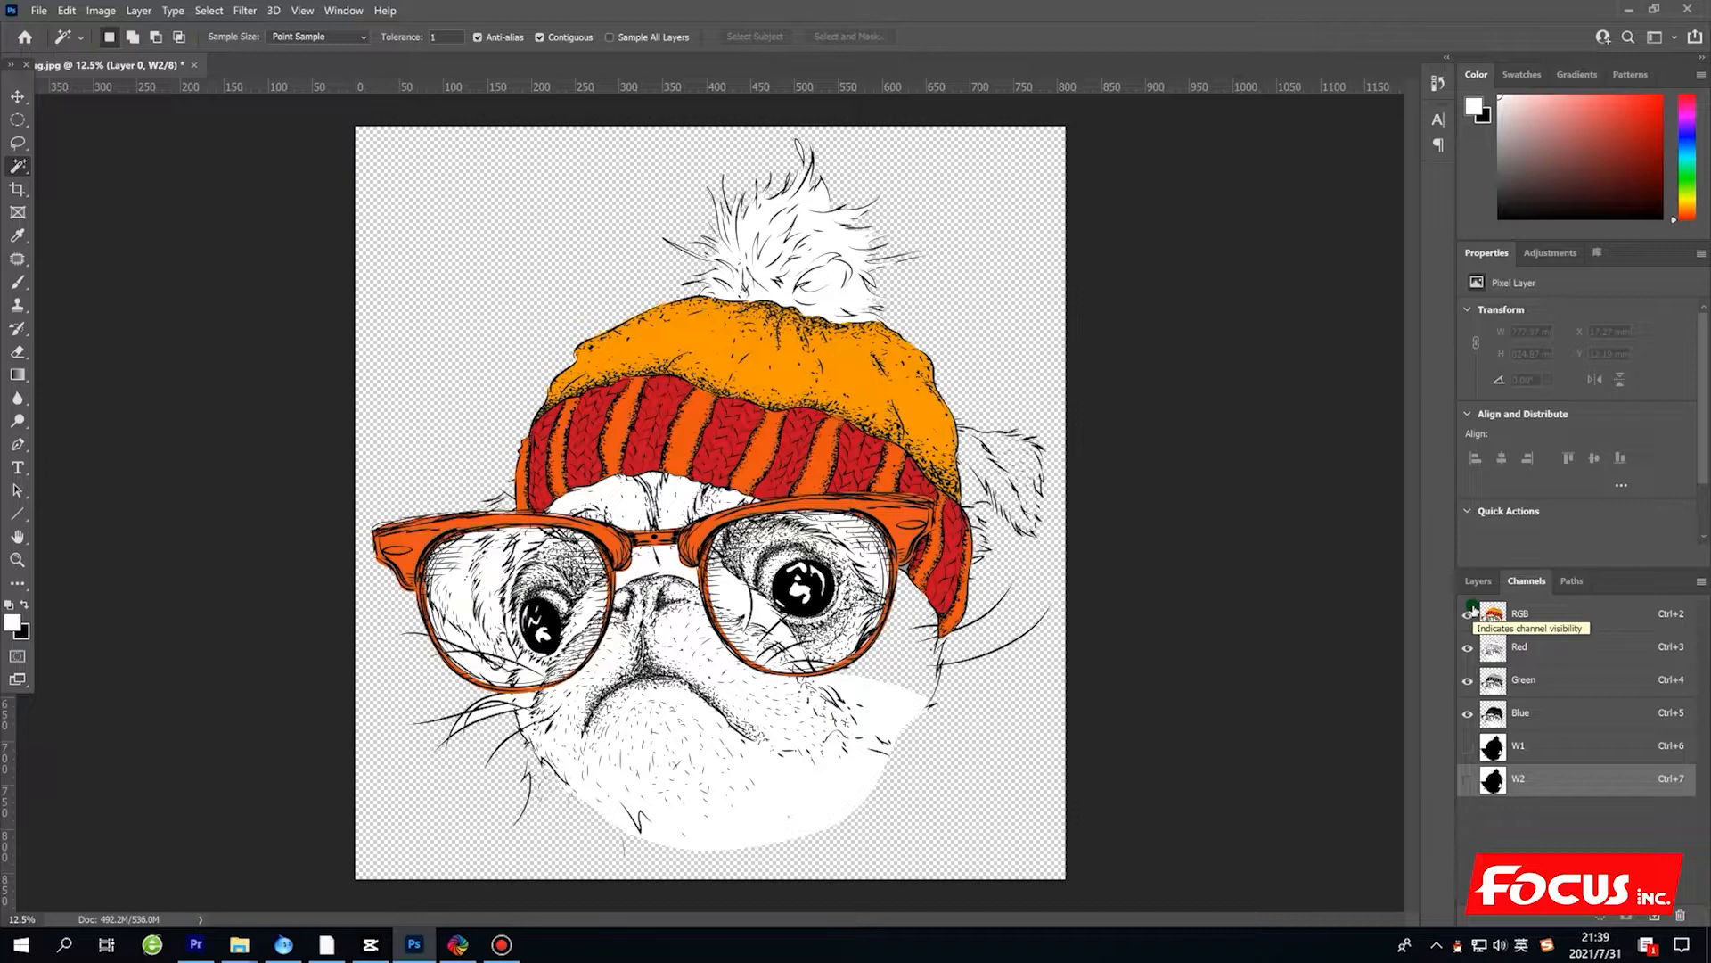
pyautogui.click(1468, 746)
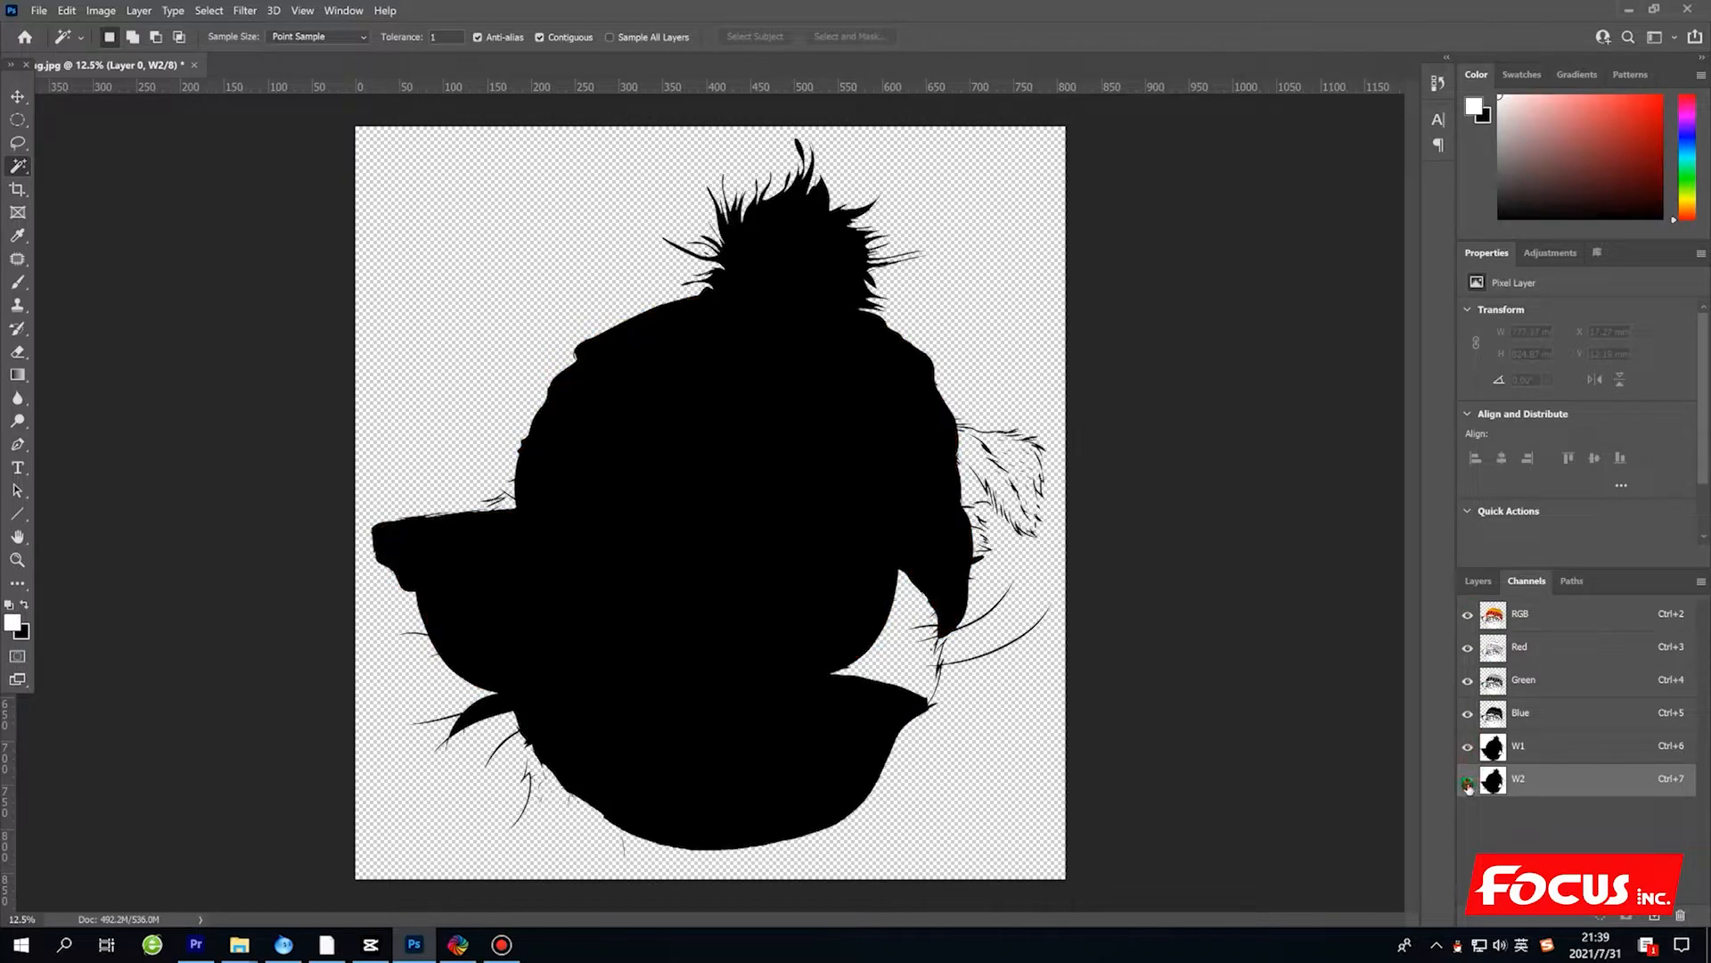
pyautogui.click(1468, 782)
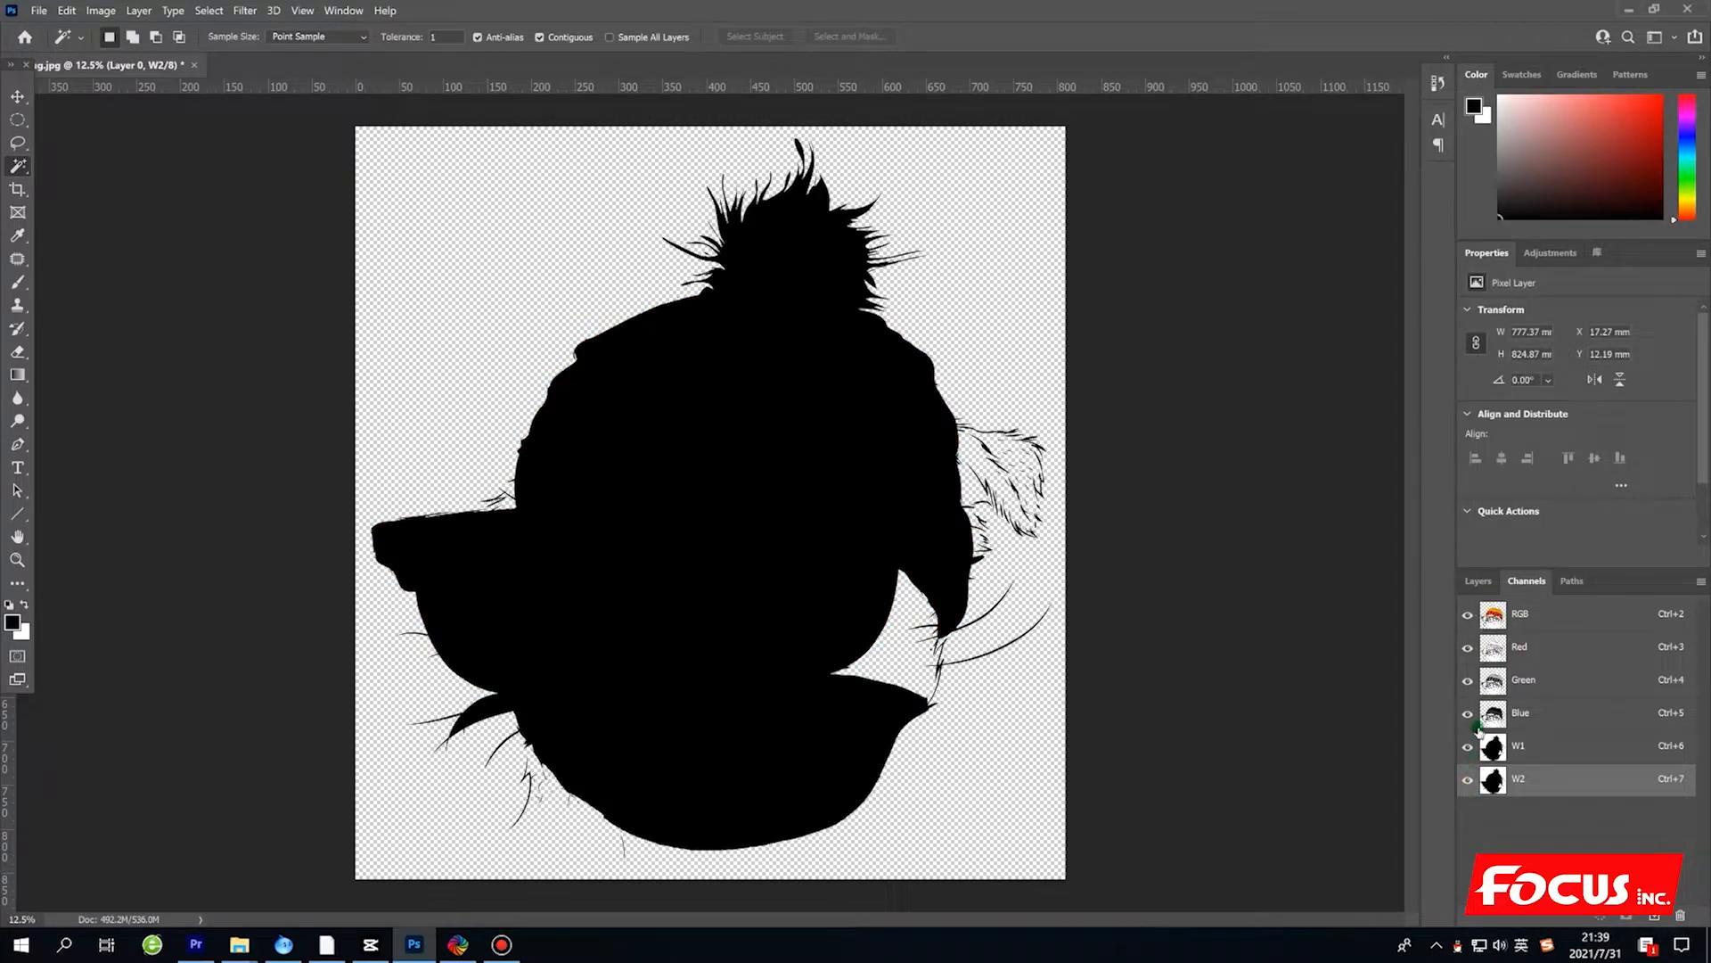
# Save the image to the desktop as a TIFF named 25_pug with spot colors, layers, LZW compression and IBM PC byte order.
pyautogui.click(1476, 581)
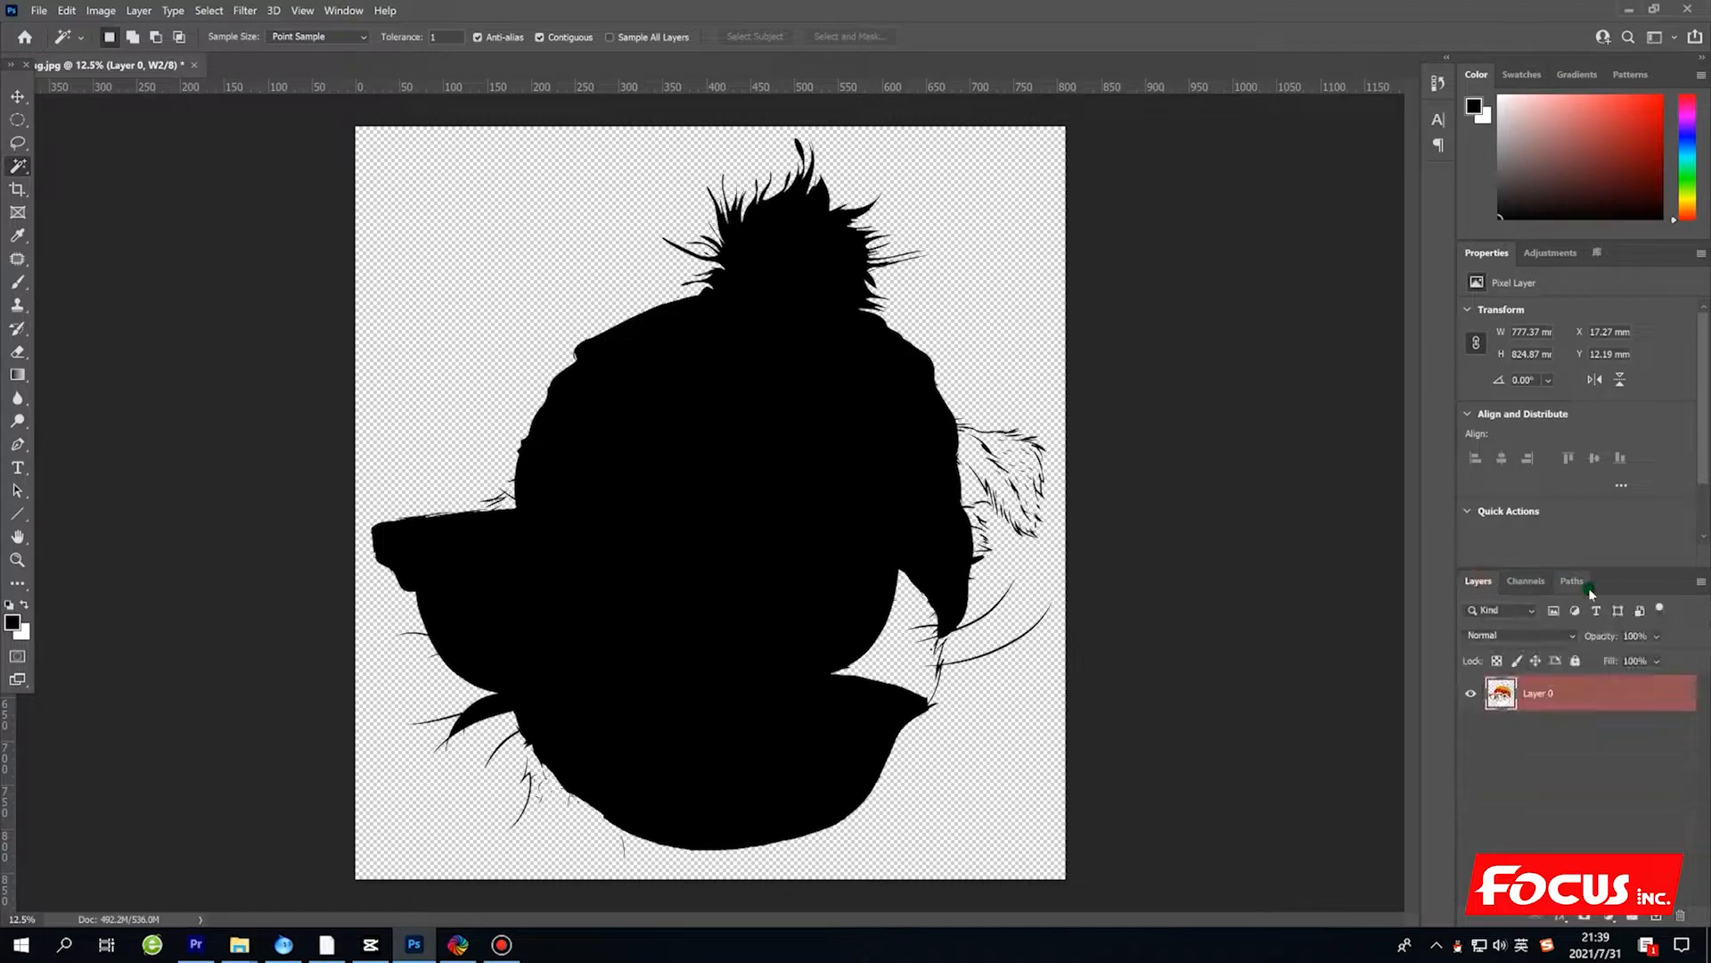
pyautogui.click(39, 11)
pyautogui.moveTo(125, 302)
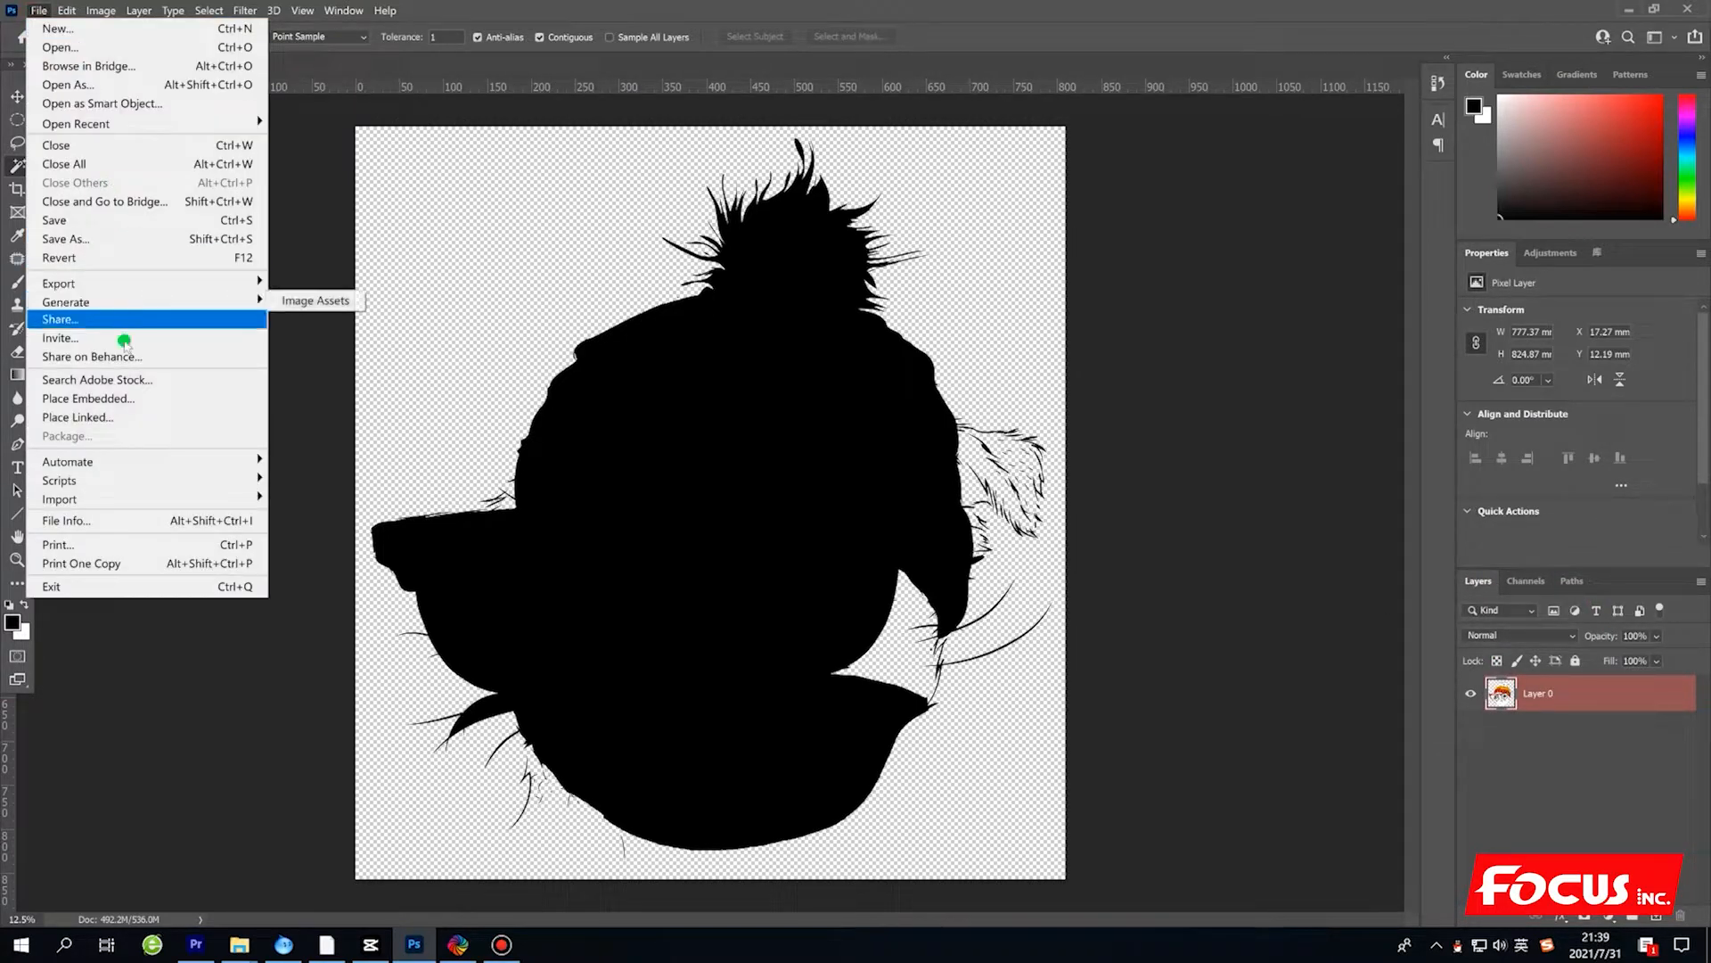
pyautogui.click(104, 239)
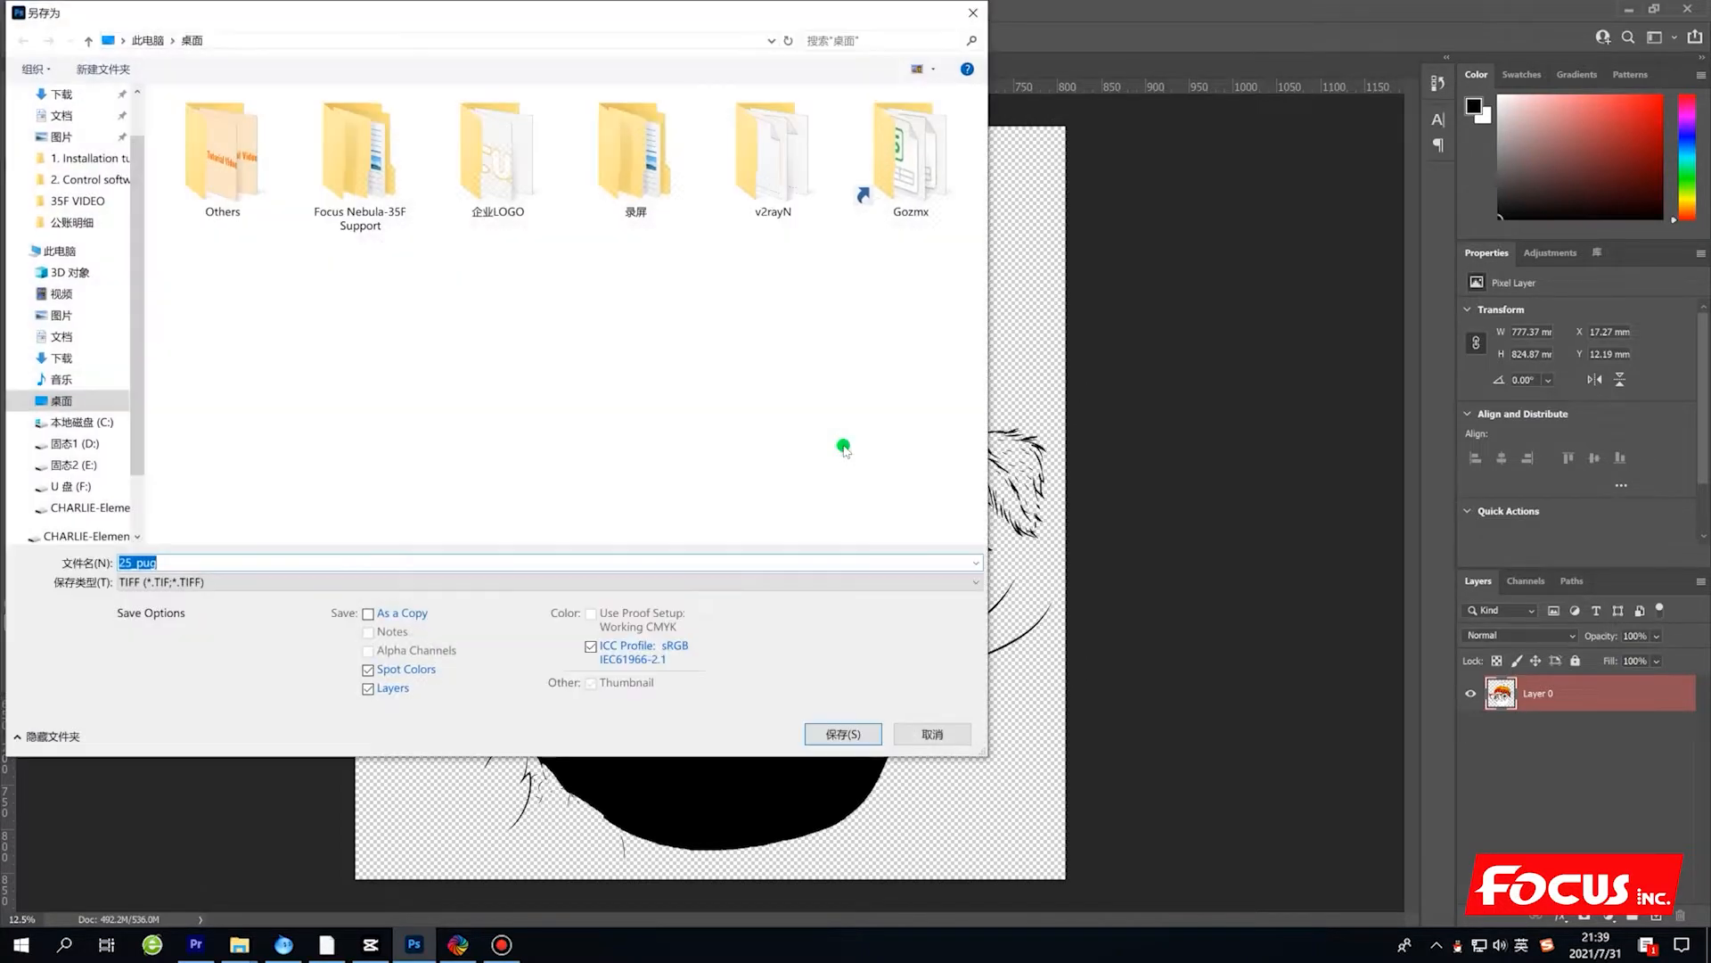
pyautogui.click(152, 584)
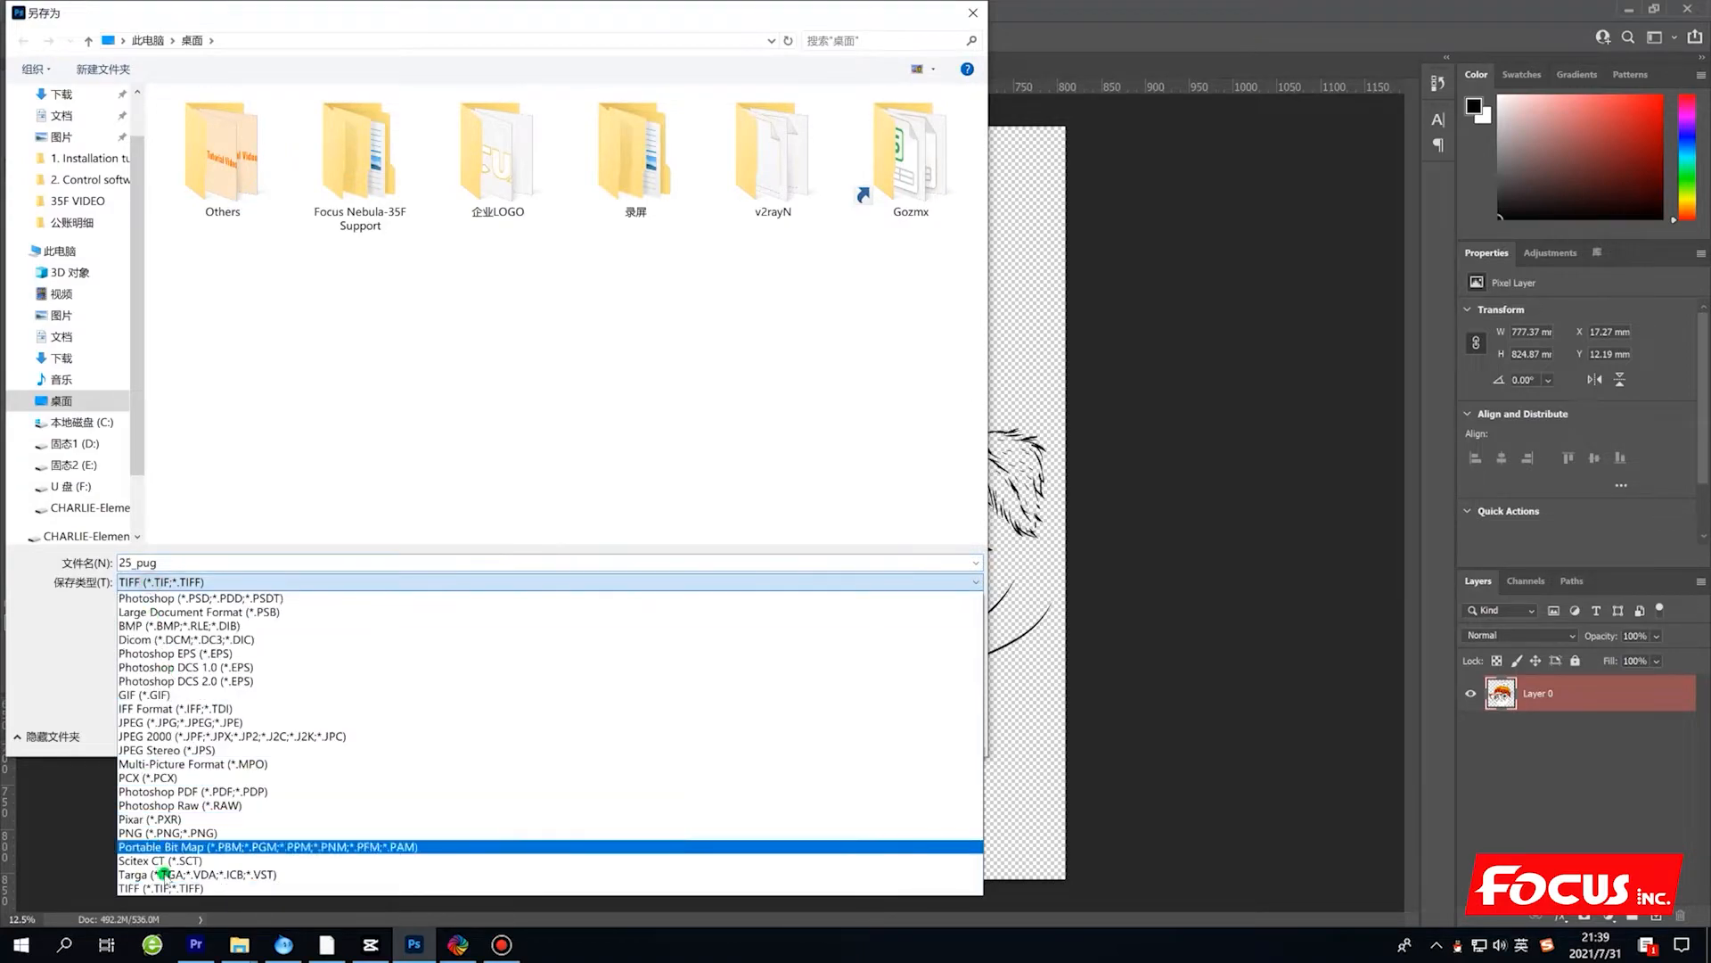
pyautogui.click(709, 710)
pyautogui.click(851, 736)
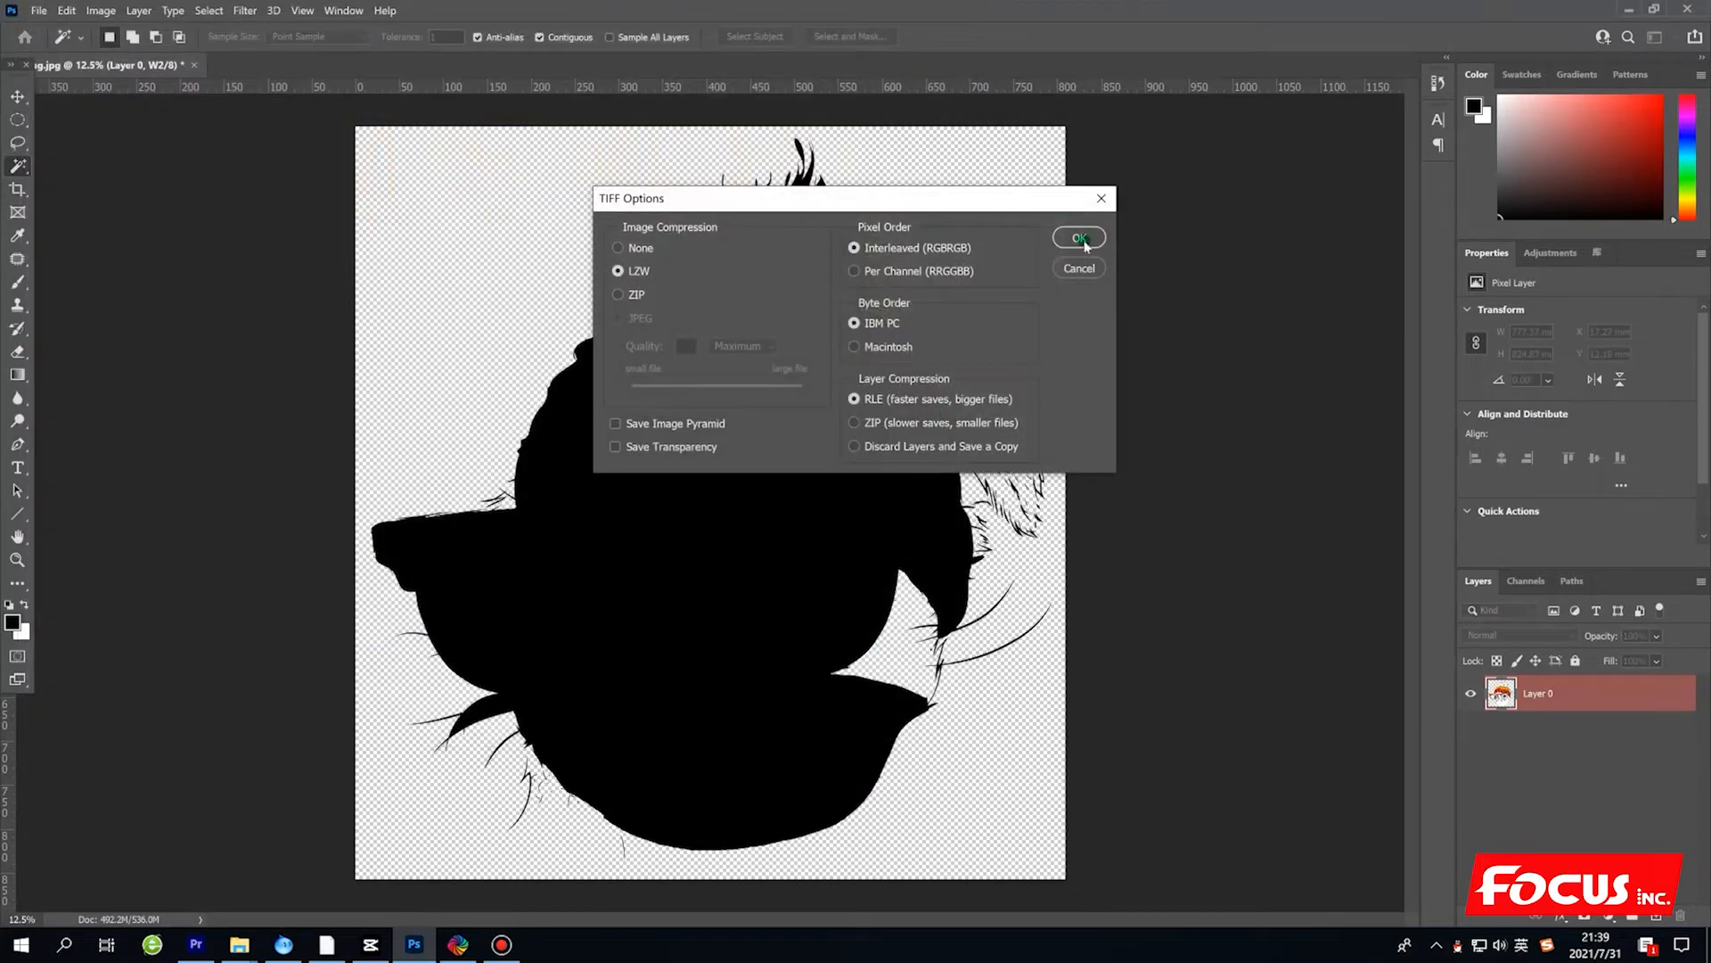
pyautogui.click(1081, 239)
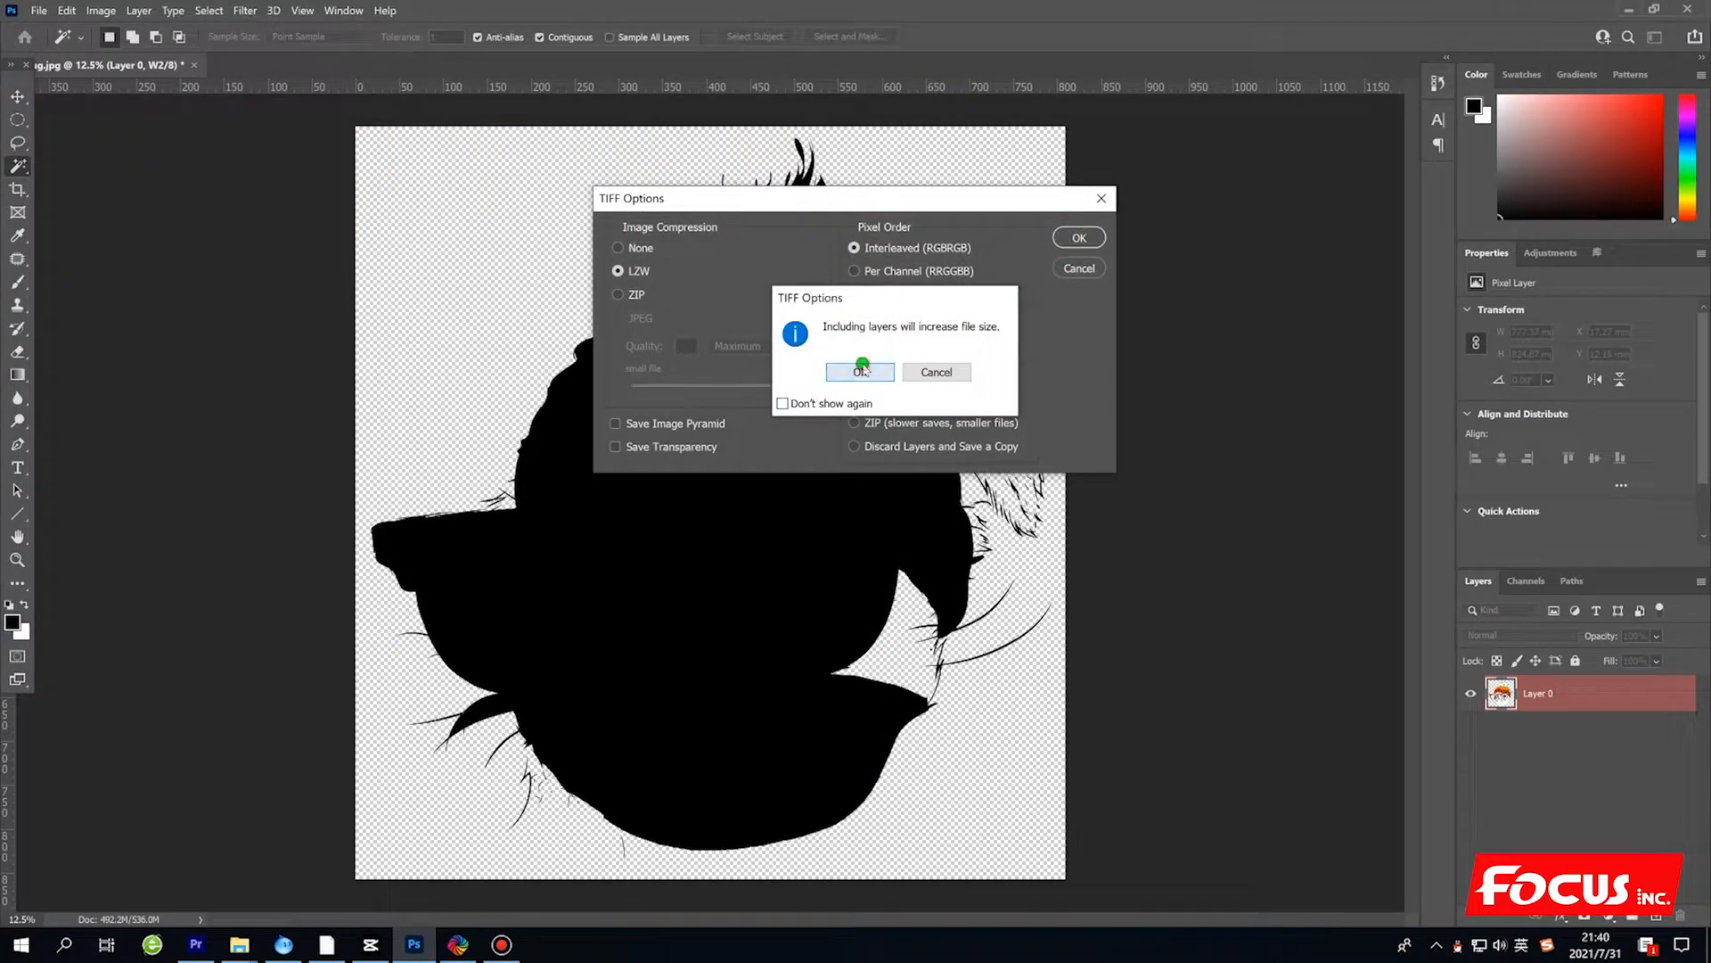
pyautogui.click(863, 366)
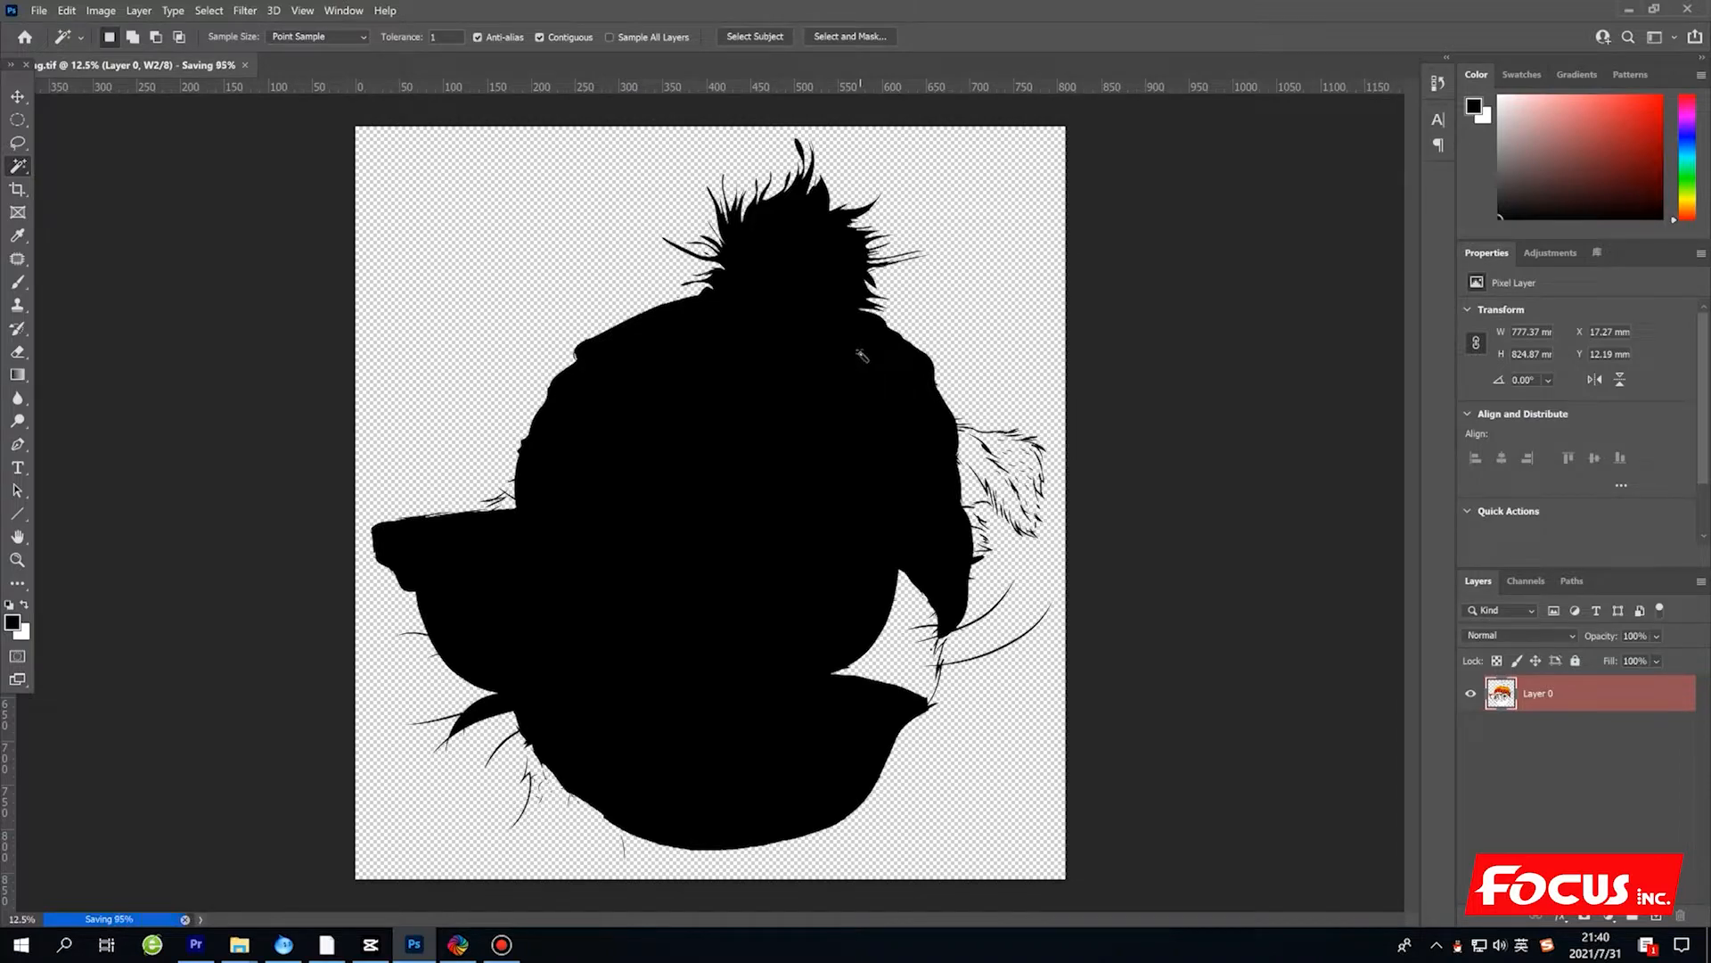
# Minimize Photoshop and move the saved 25_pug TIFF icon to an empty area of the desktop.
pyautogui.click(1629, 11)
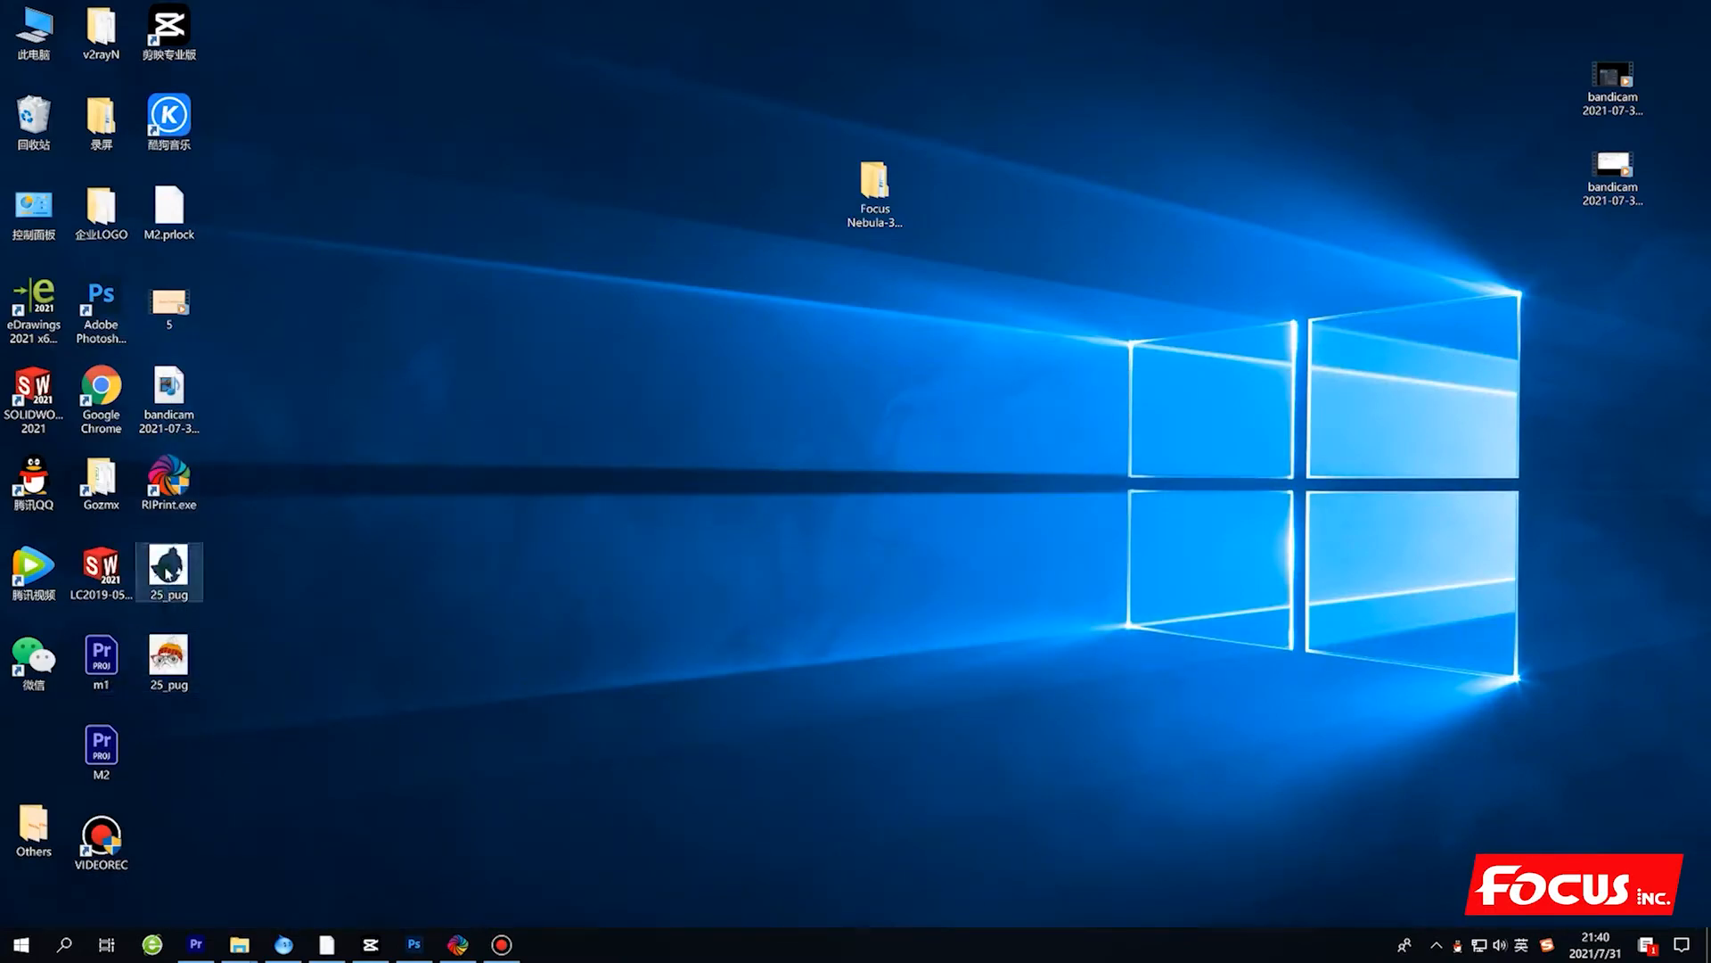
pyautogui.moveTo(168, 575); pyautogui.dragTo(536, 590)
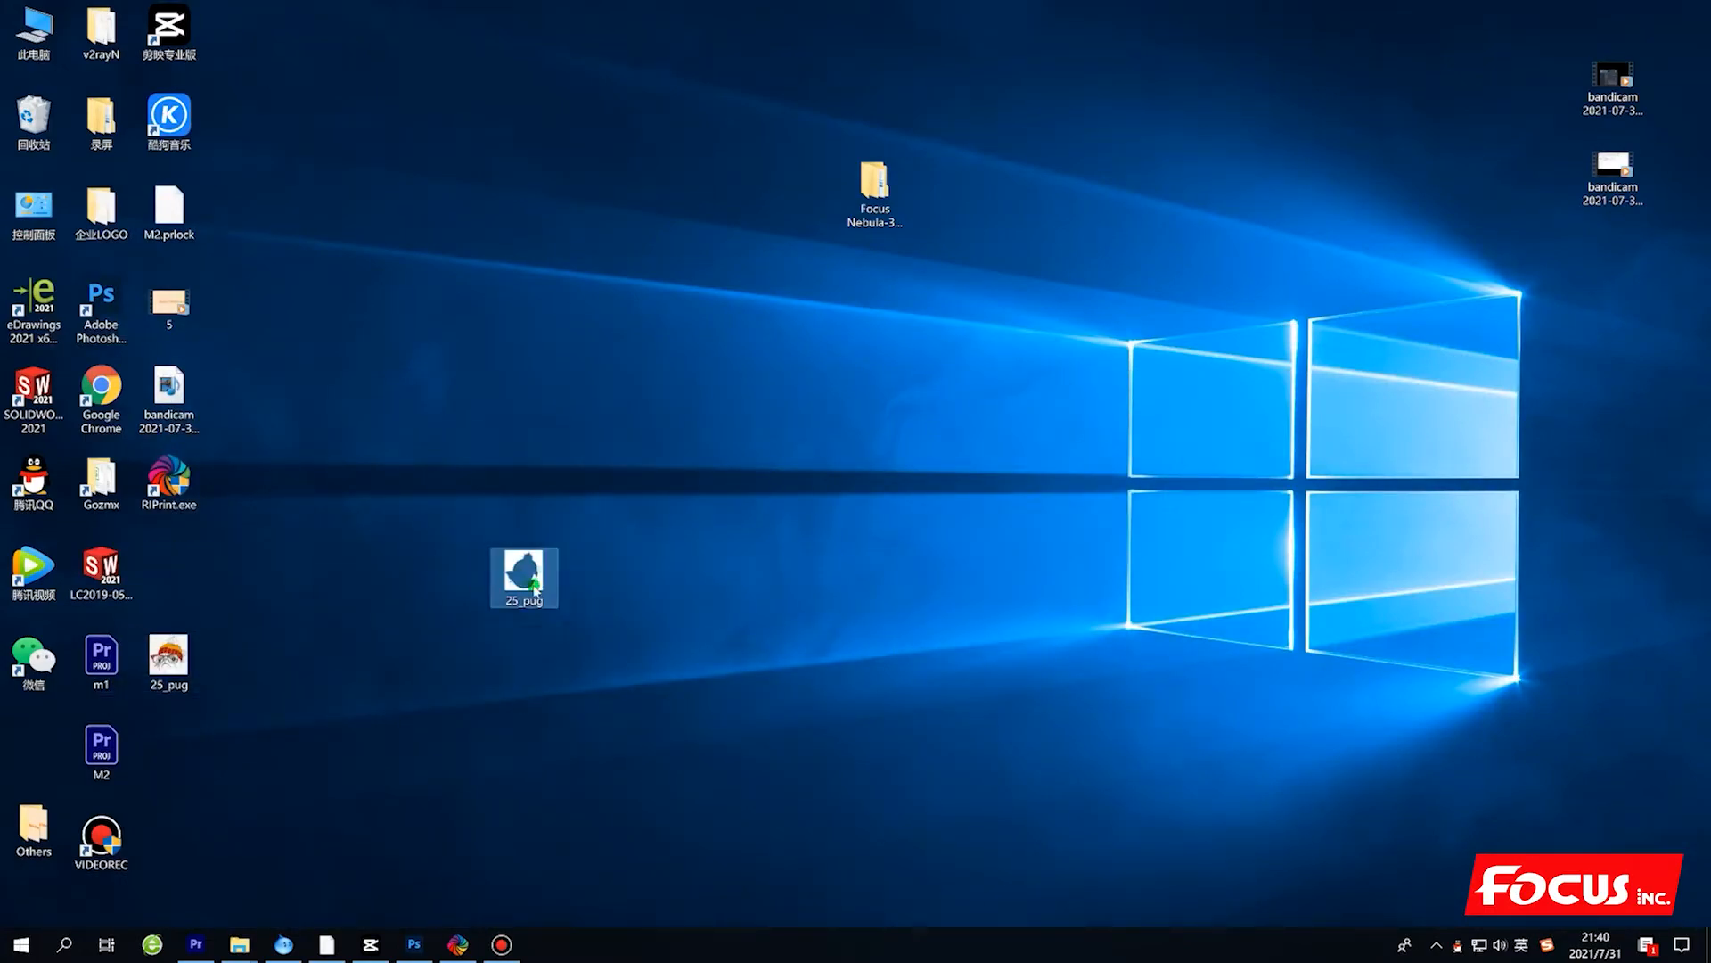
pyautogui.moveTo(536, 588)
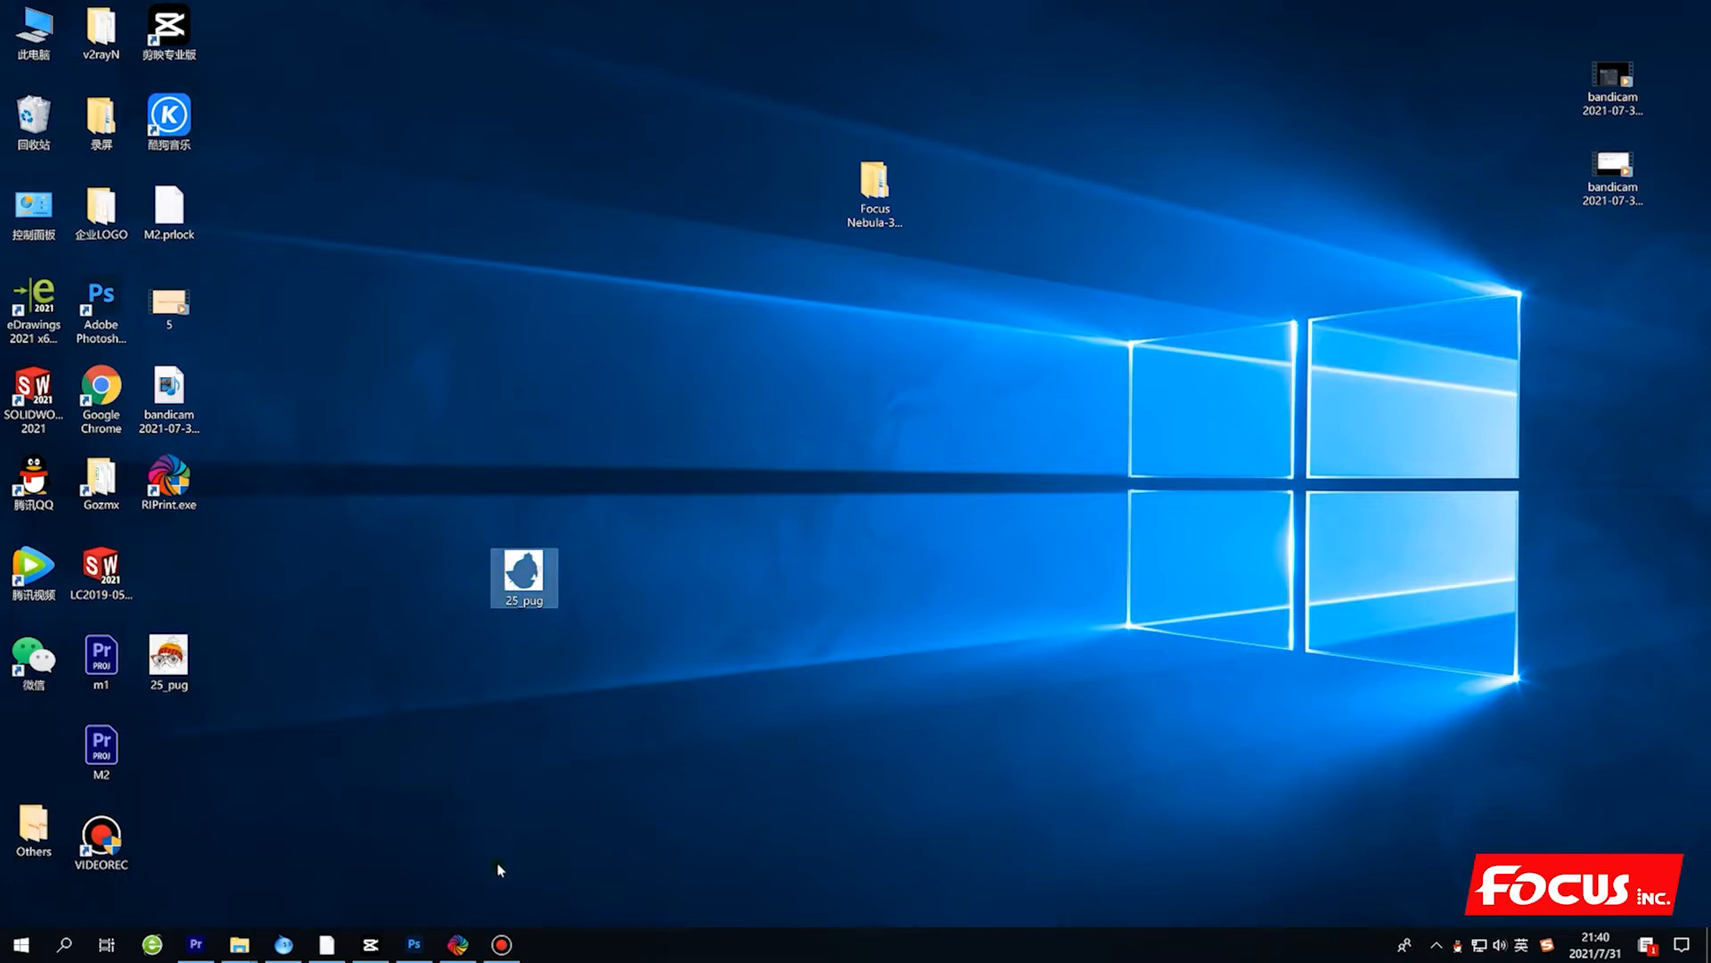
pyautogui.click(713, 699)
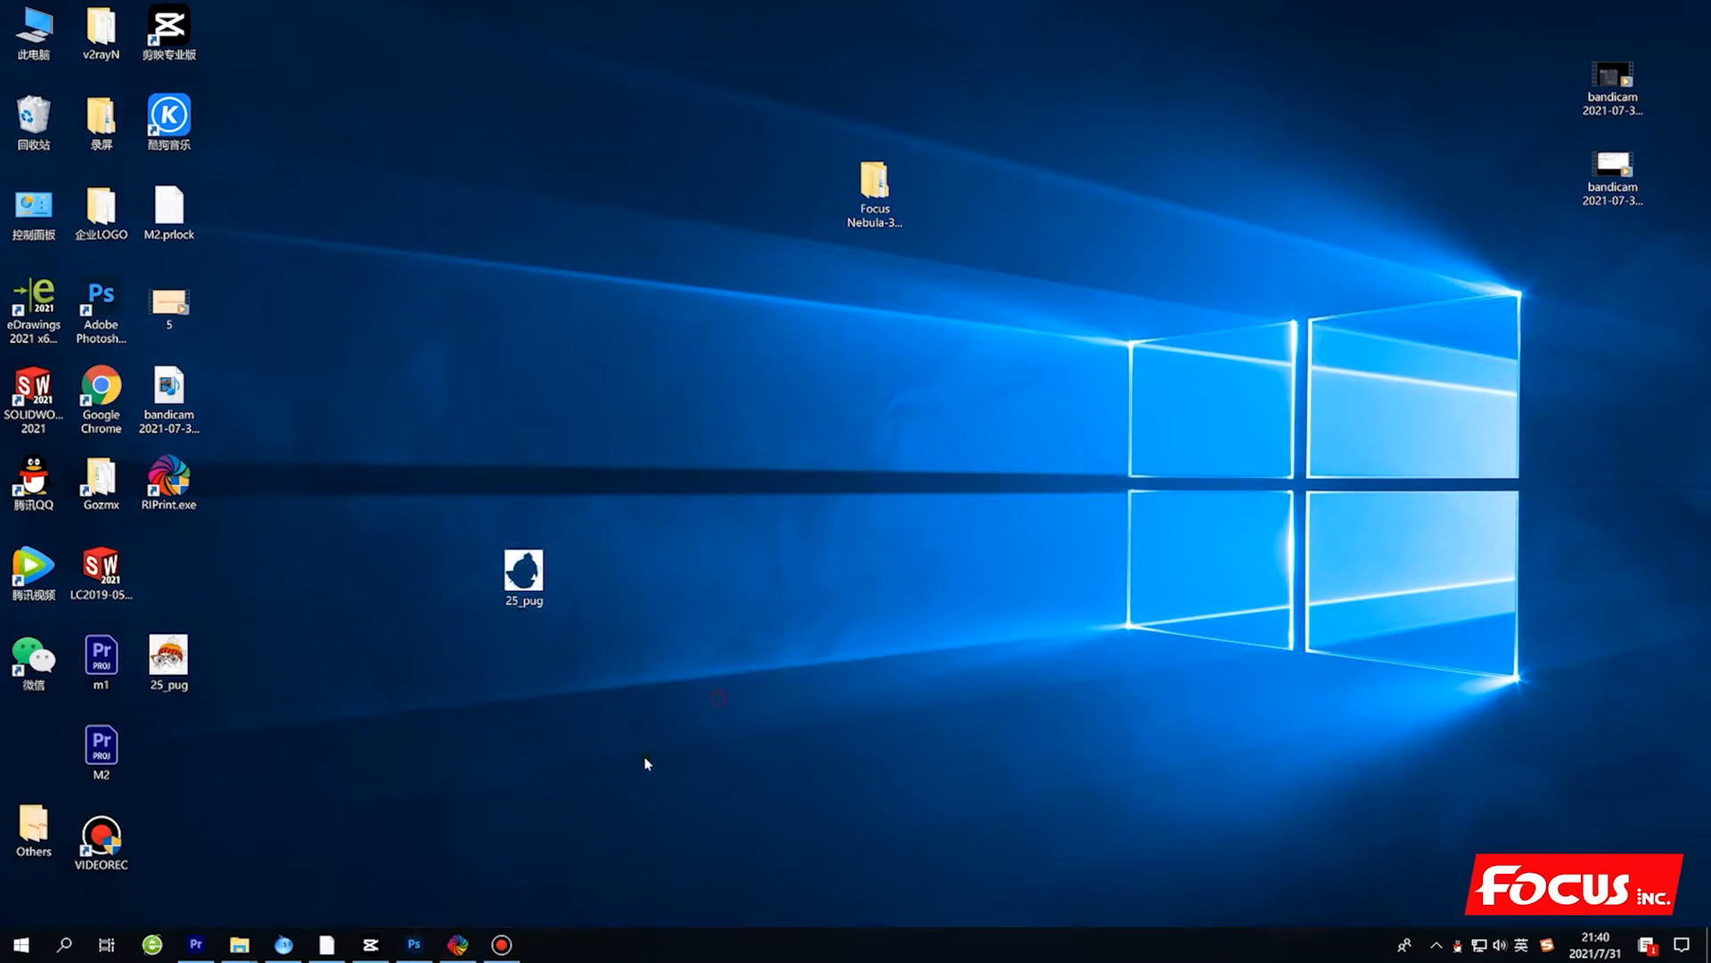
# Switch to the FocusRip software and check the installed printers and default printer in the printer settings.
pyautogui.click(460, 943)
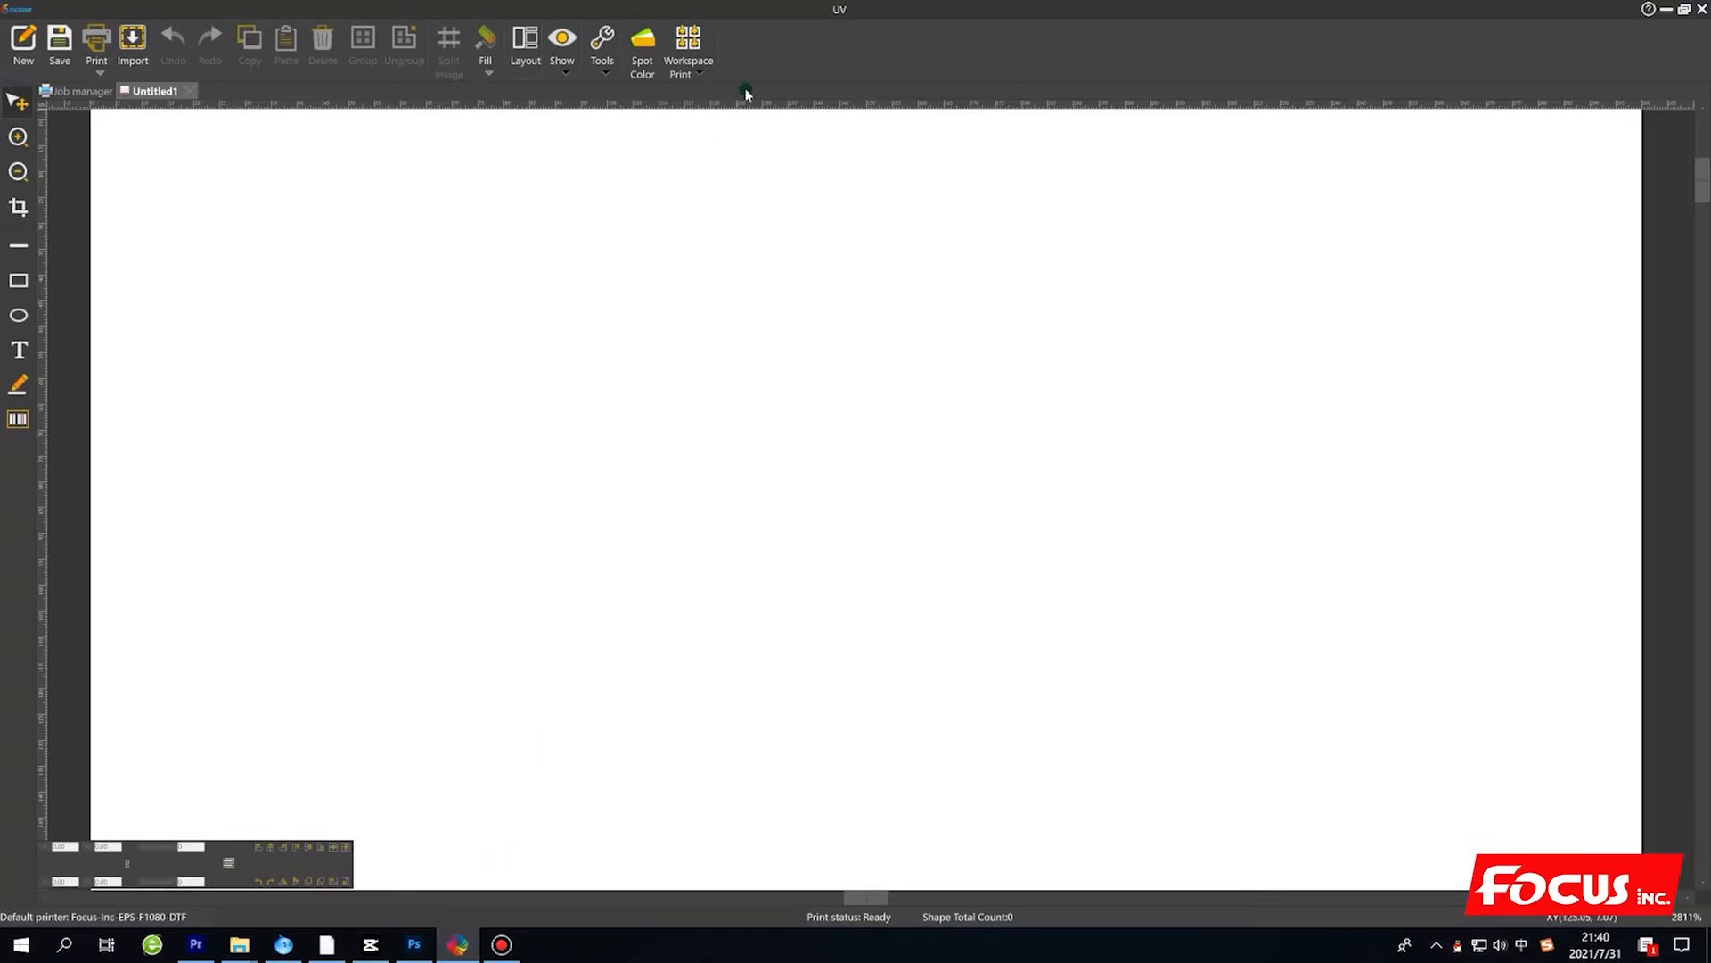
pyautogui.click(25, 12)
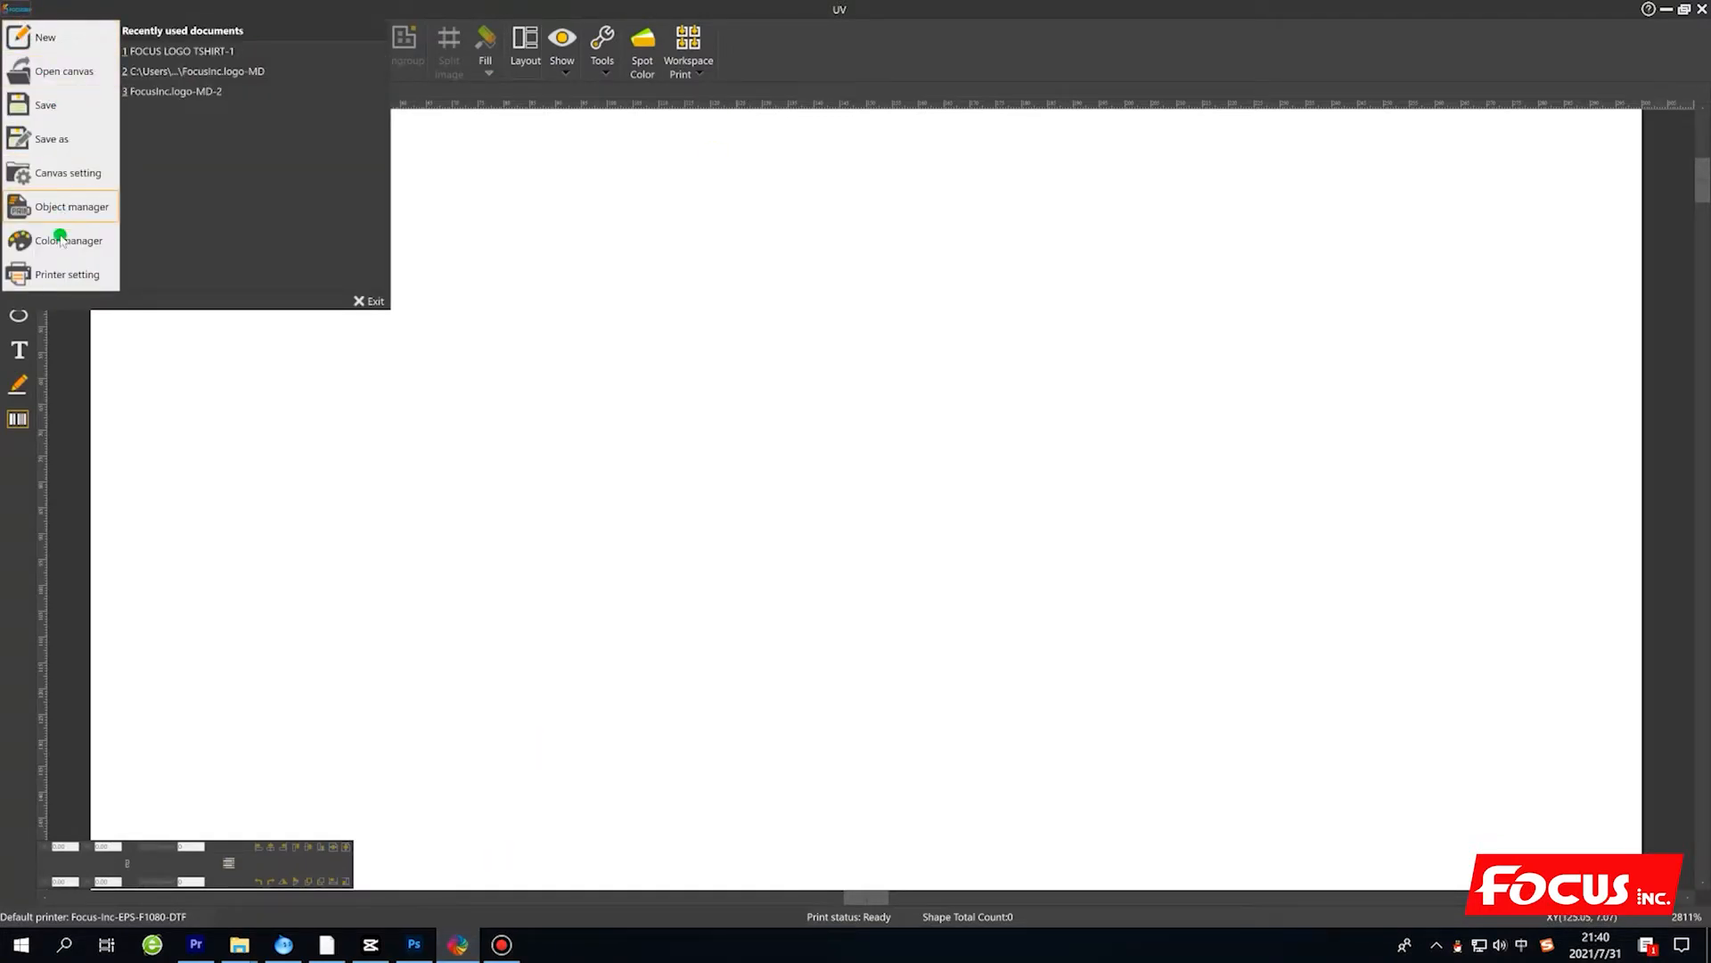
pyautogui.click(30, 269)
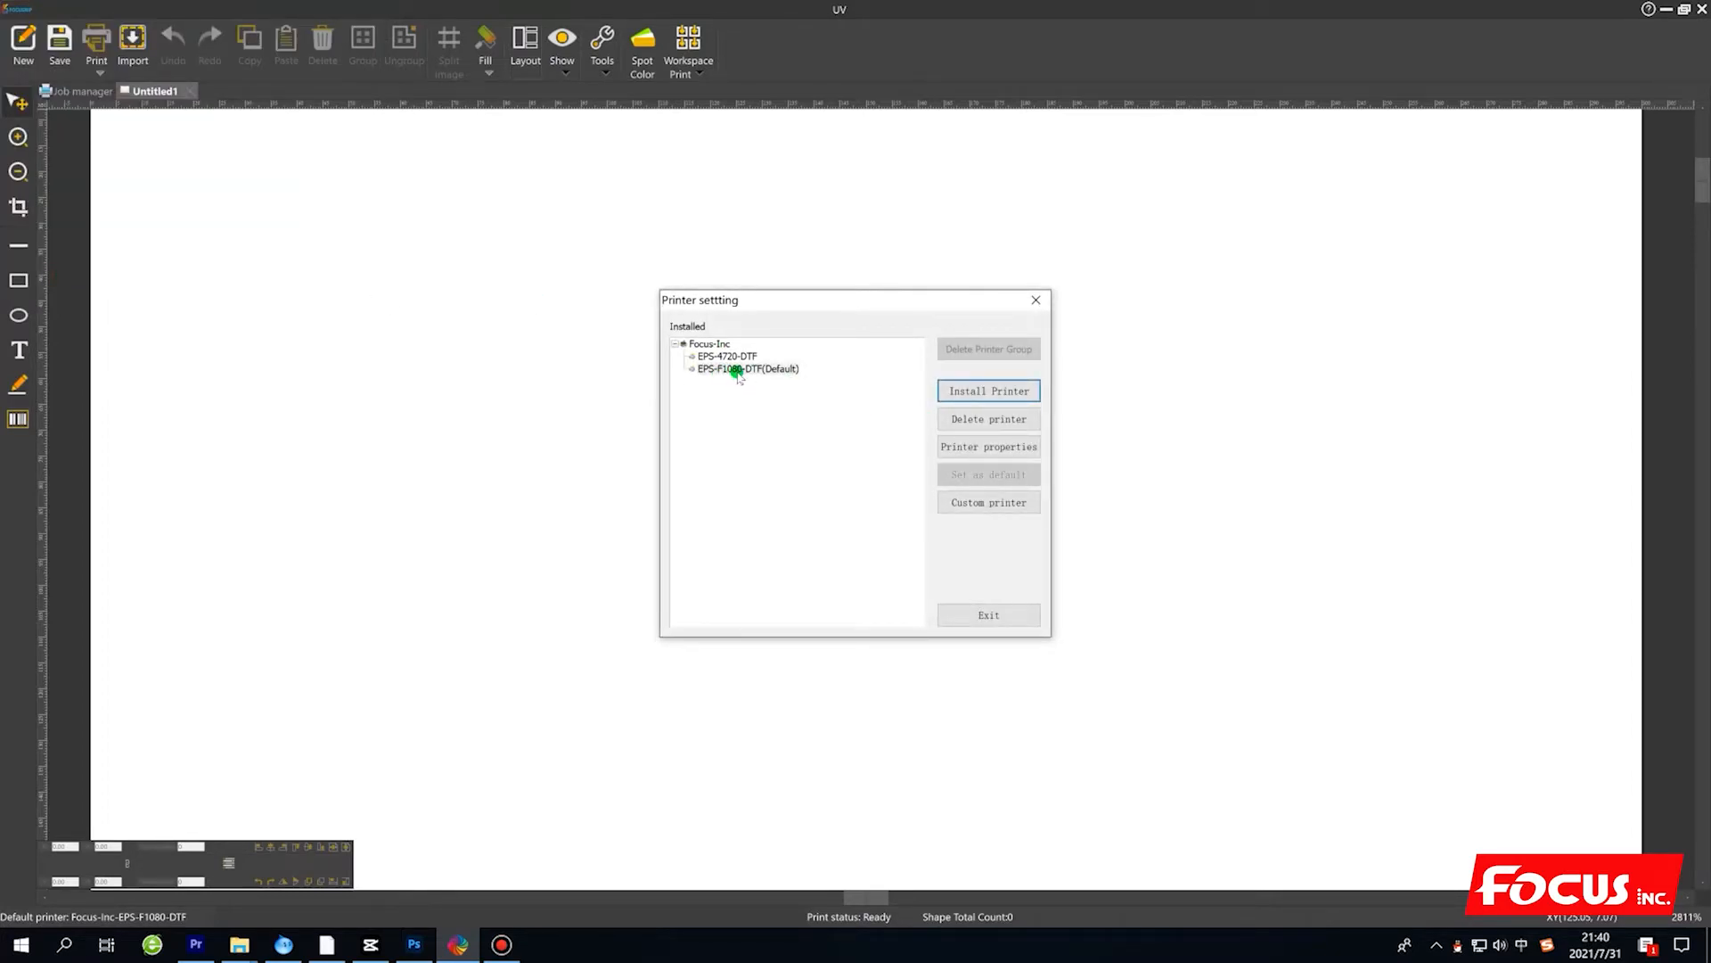
pyautogui.click(1005, 613)
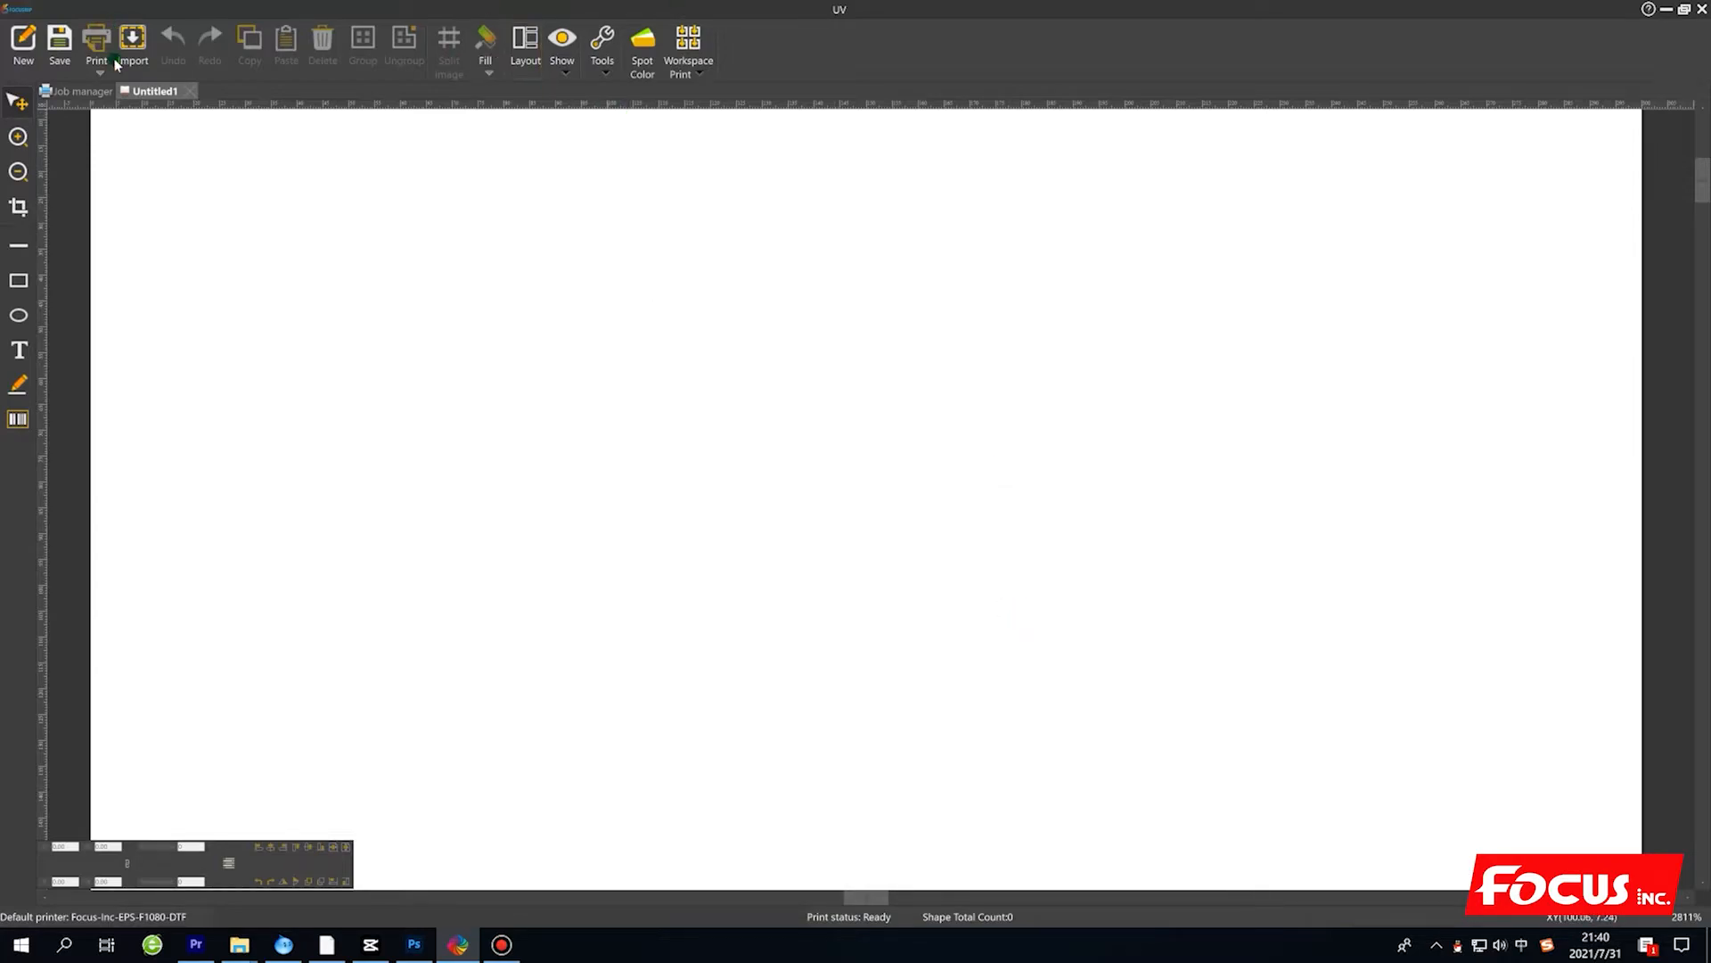
# Import the 25_pug TIFF from the desktop onto the Untitled1 canvas at its original size.
pyautogui.click(132, 49)
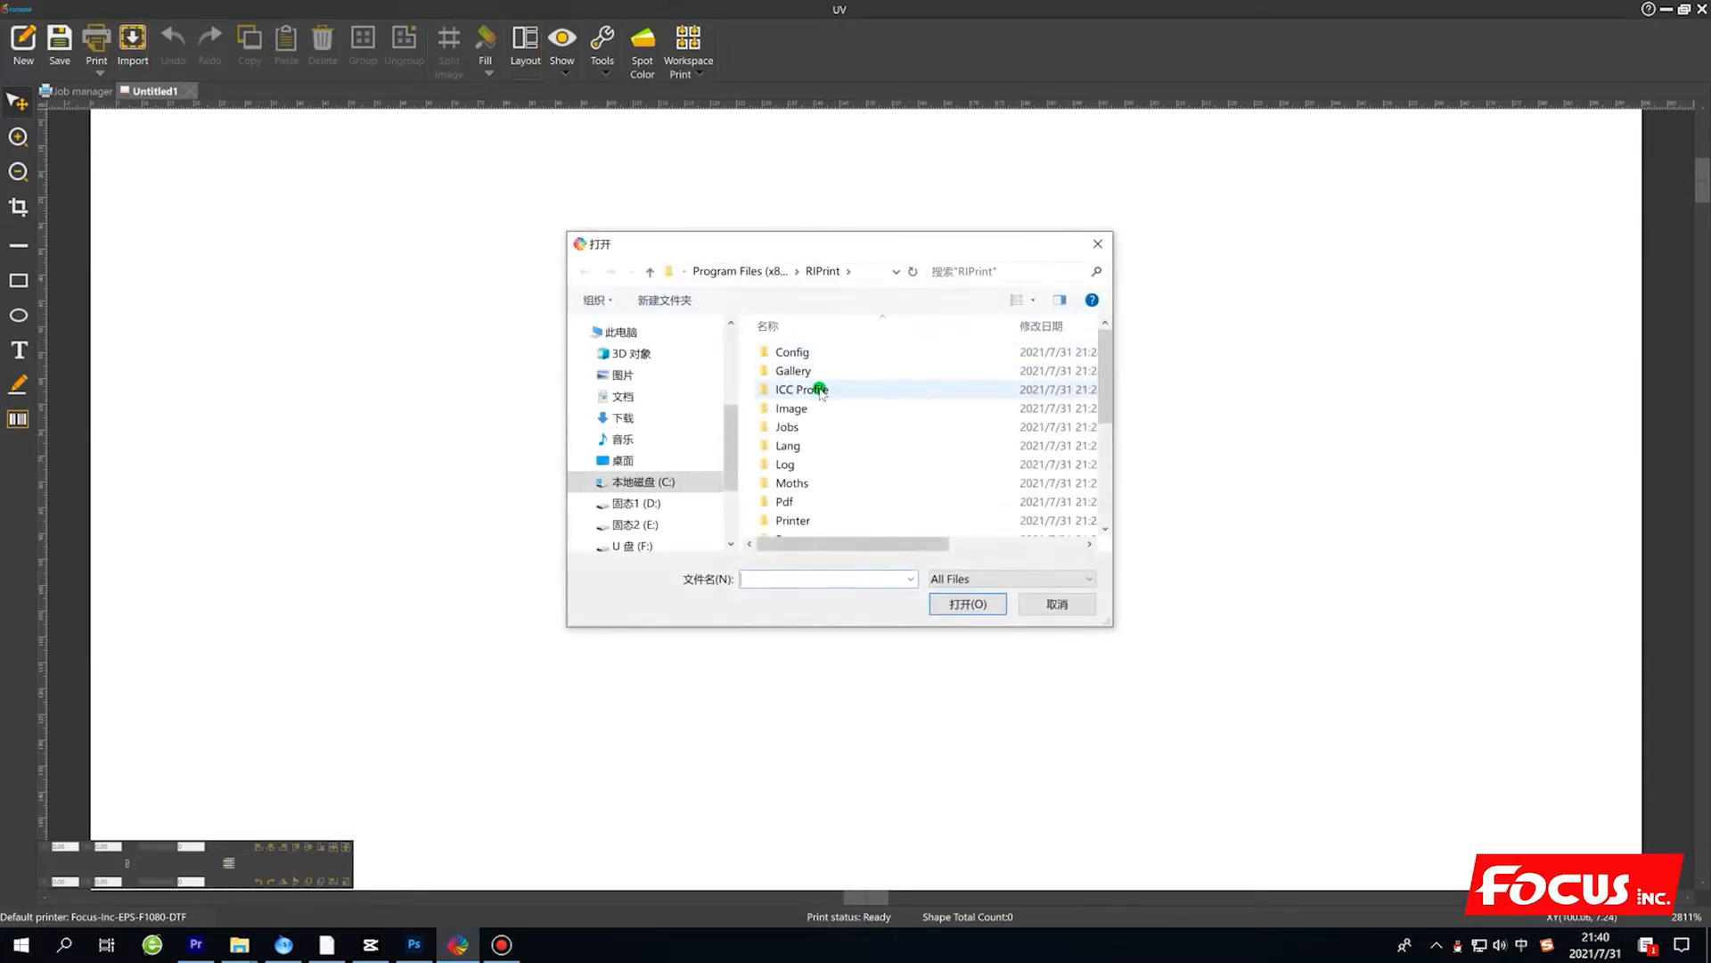
pyautogui.scroll(-4, 820, 392)
pyautogui.scroll(-2, 650, 540)
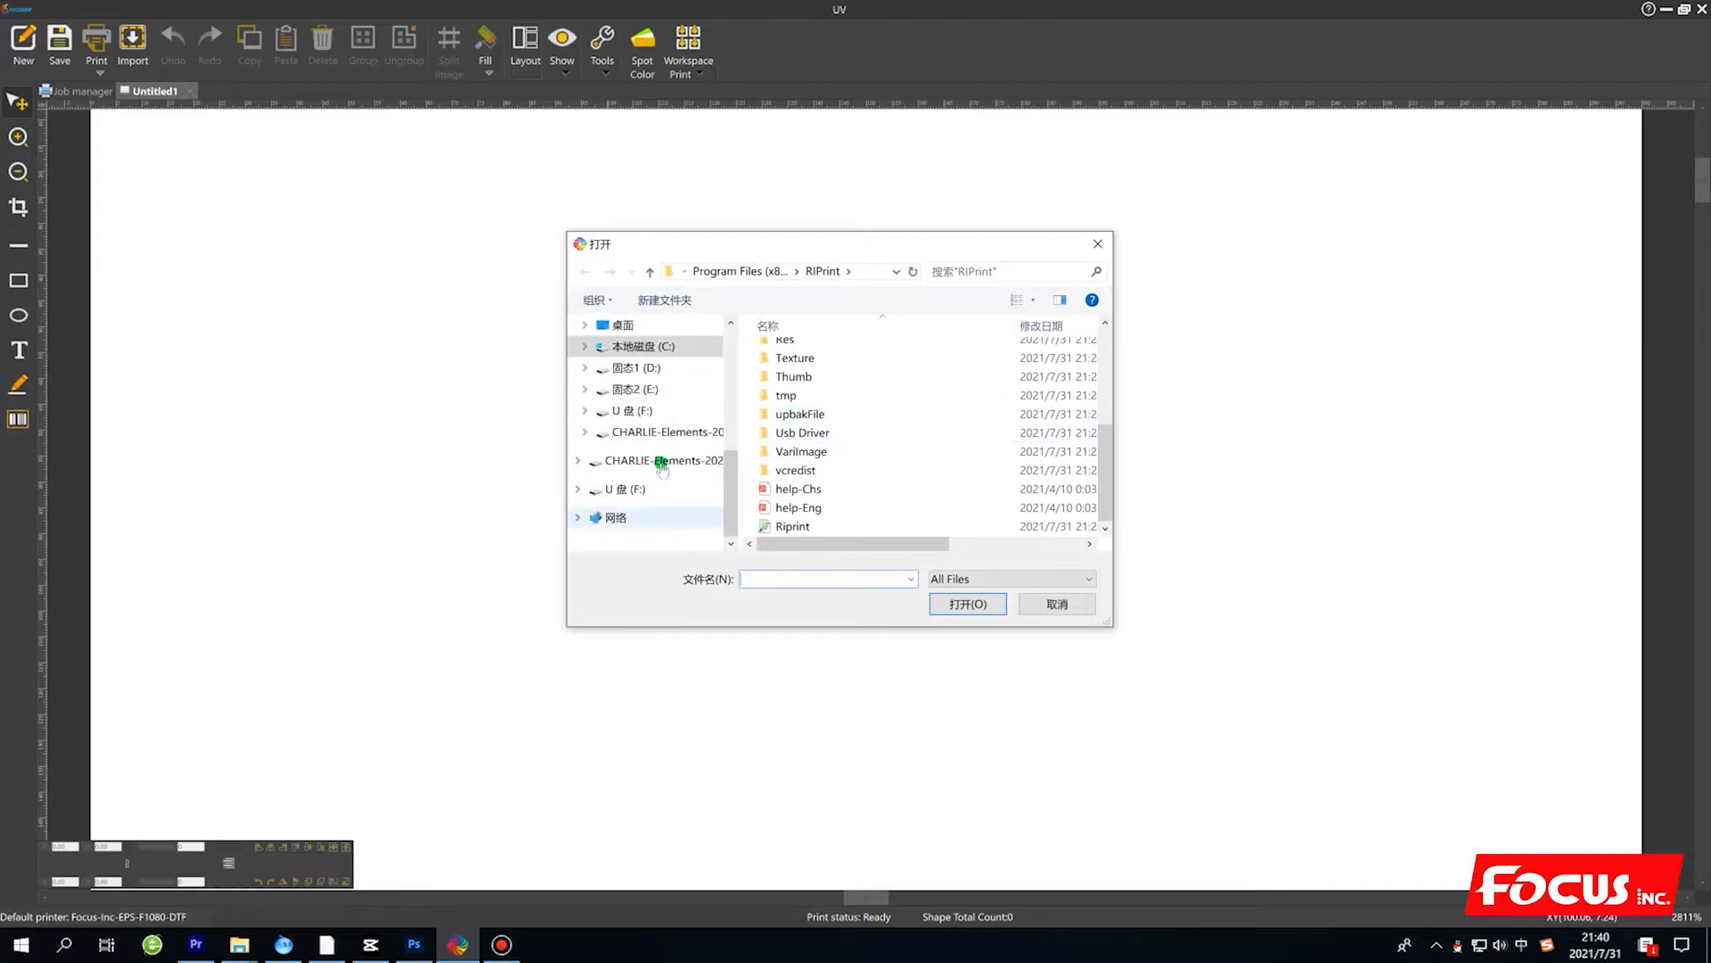
pyautogui.scroll(2, 661, 466)
pyautogui.click(662, 460)
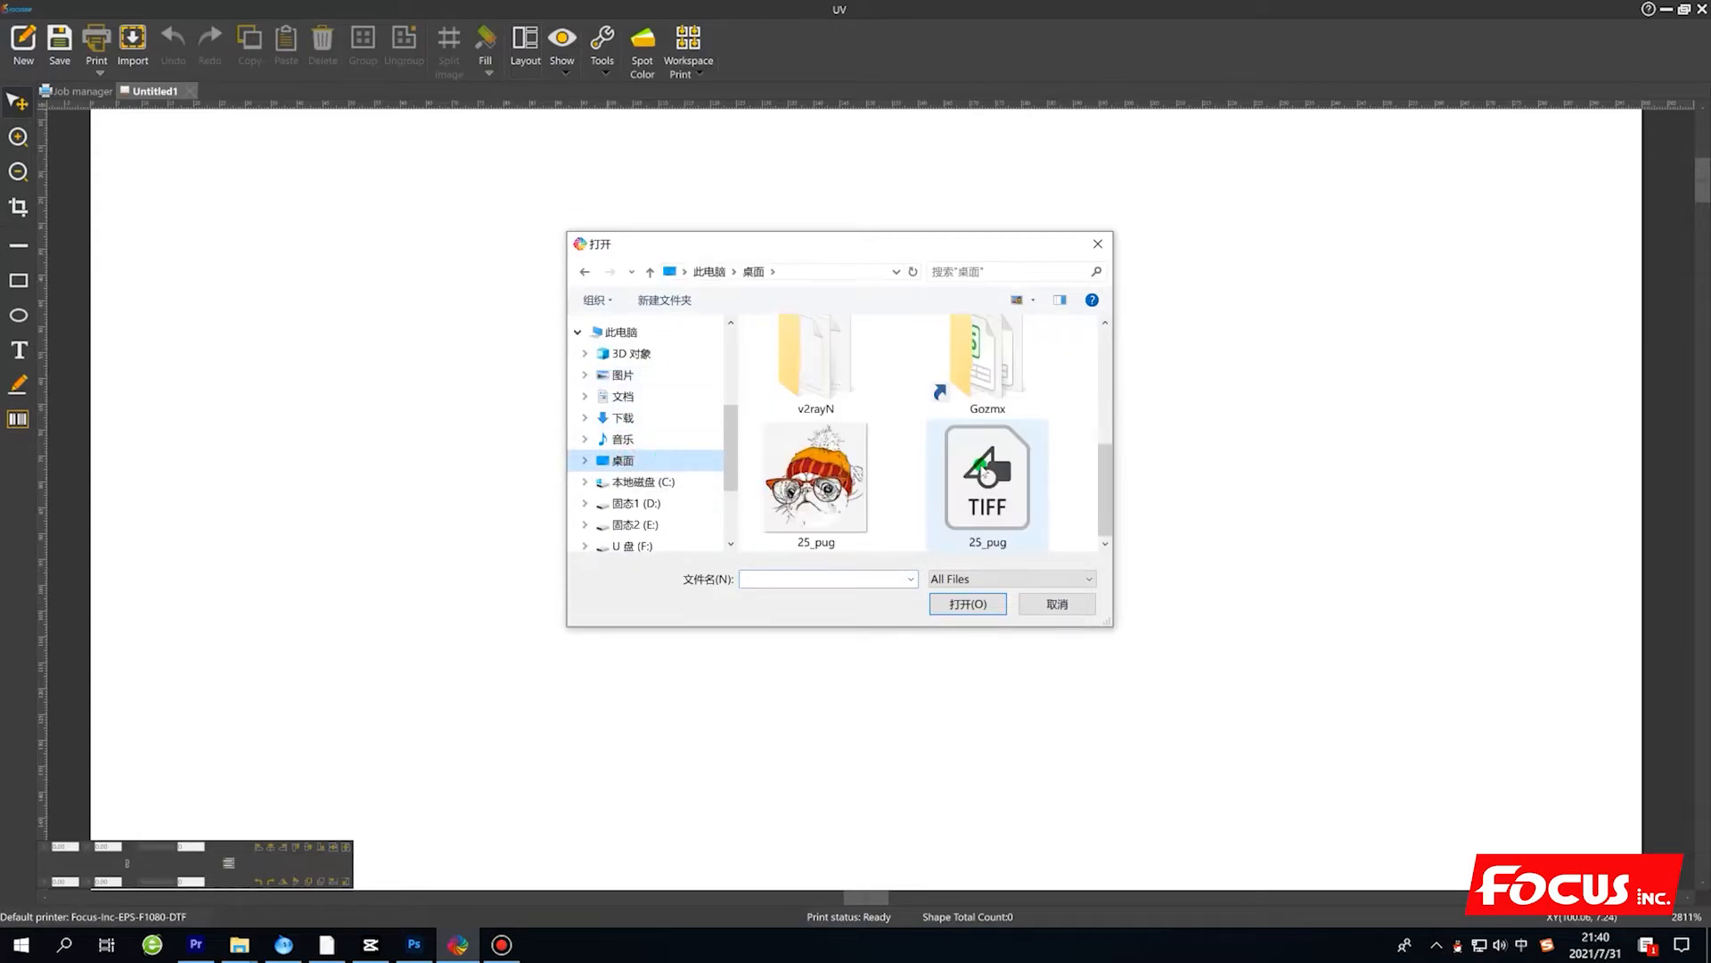
pyautogui.click(998, 508)
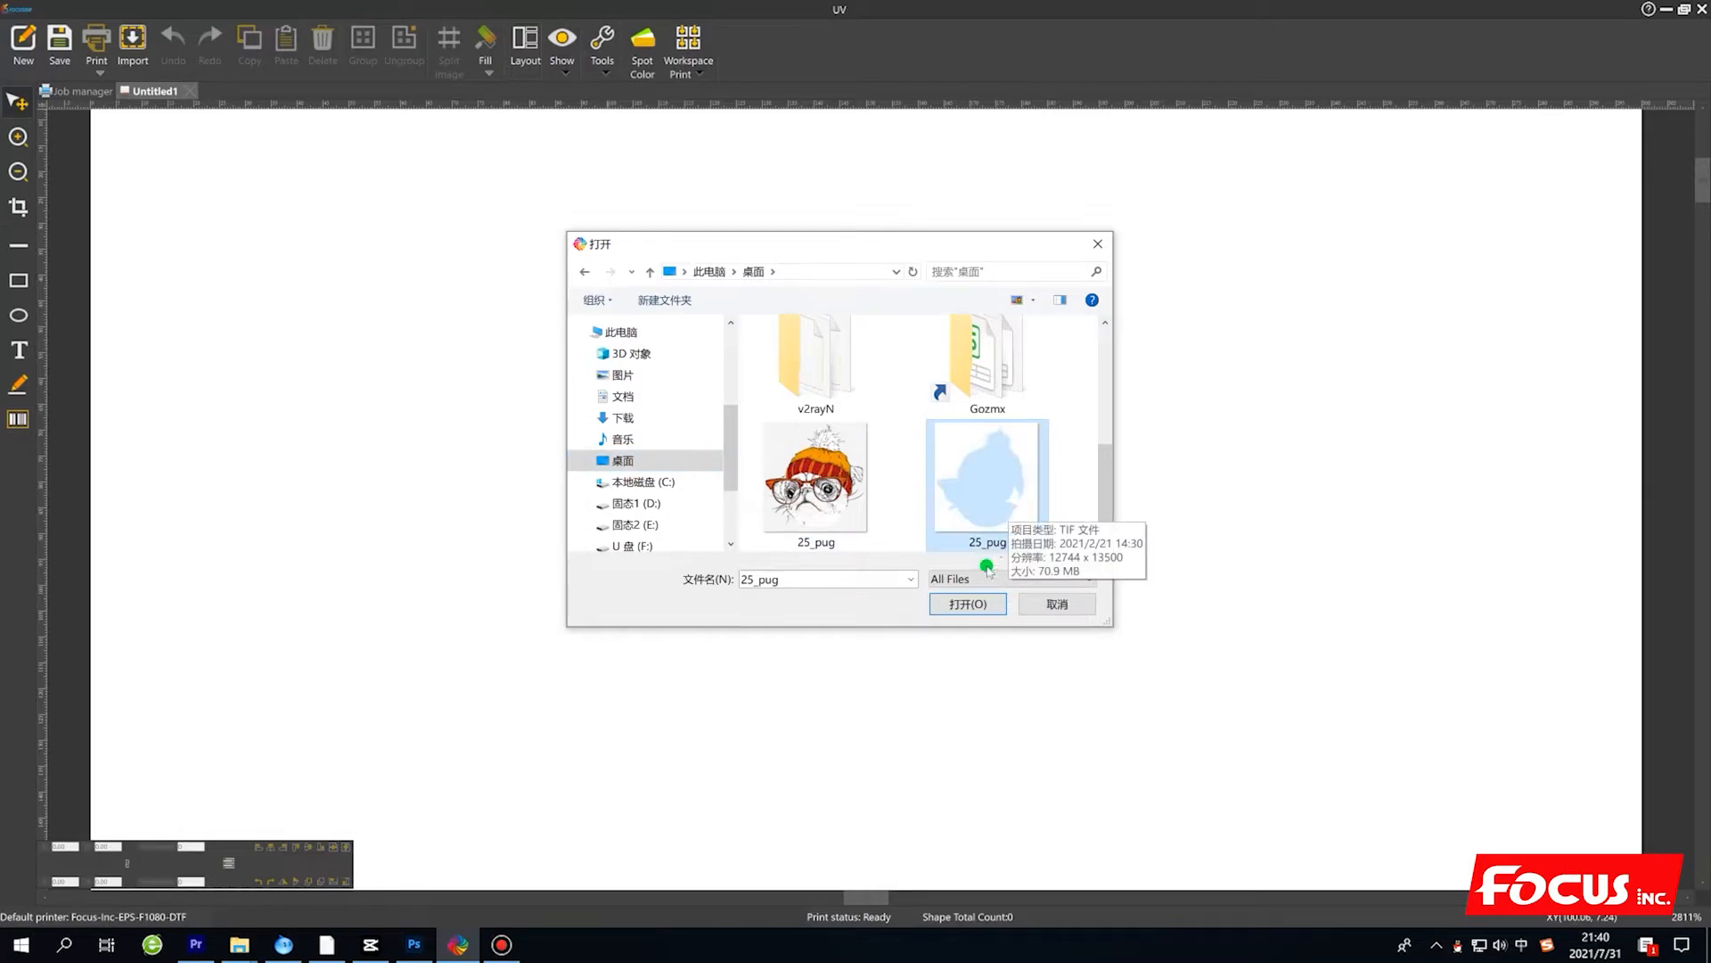
pyautogui.click(966, 603)
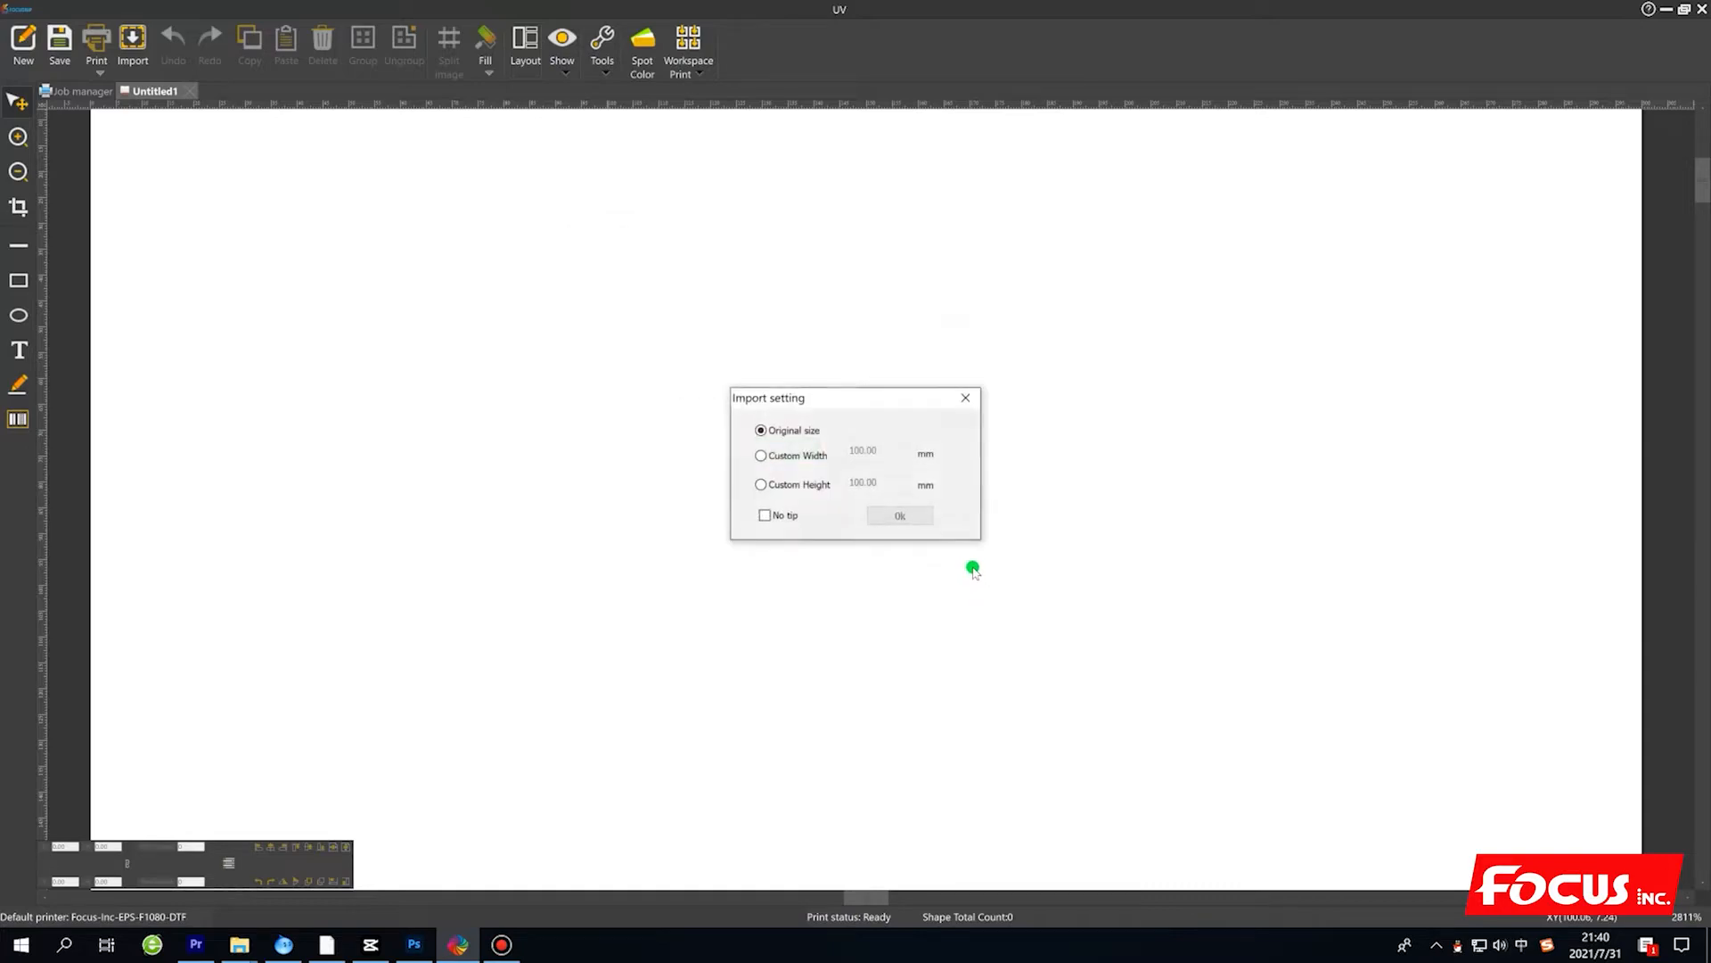
pyautogui.click(880, 515)
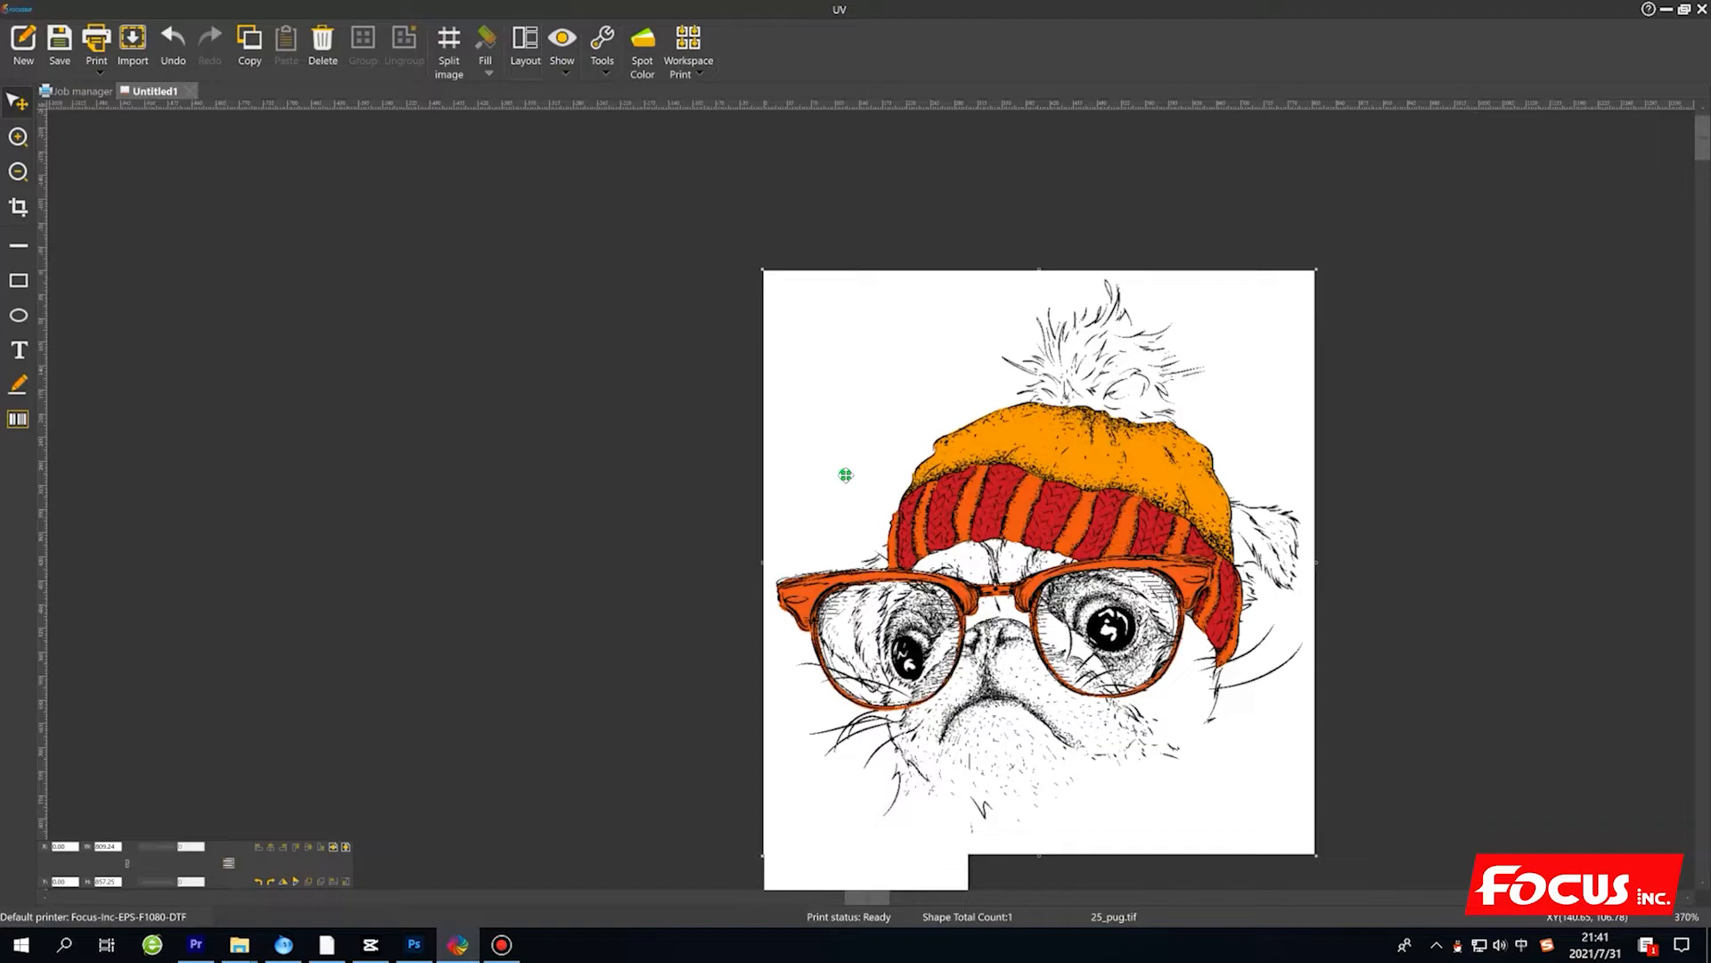
# Examine how the imported pug fits the canvas and shift the image slightly down and to the right.
pyautogui.scroll(-3, 1178, 711)
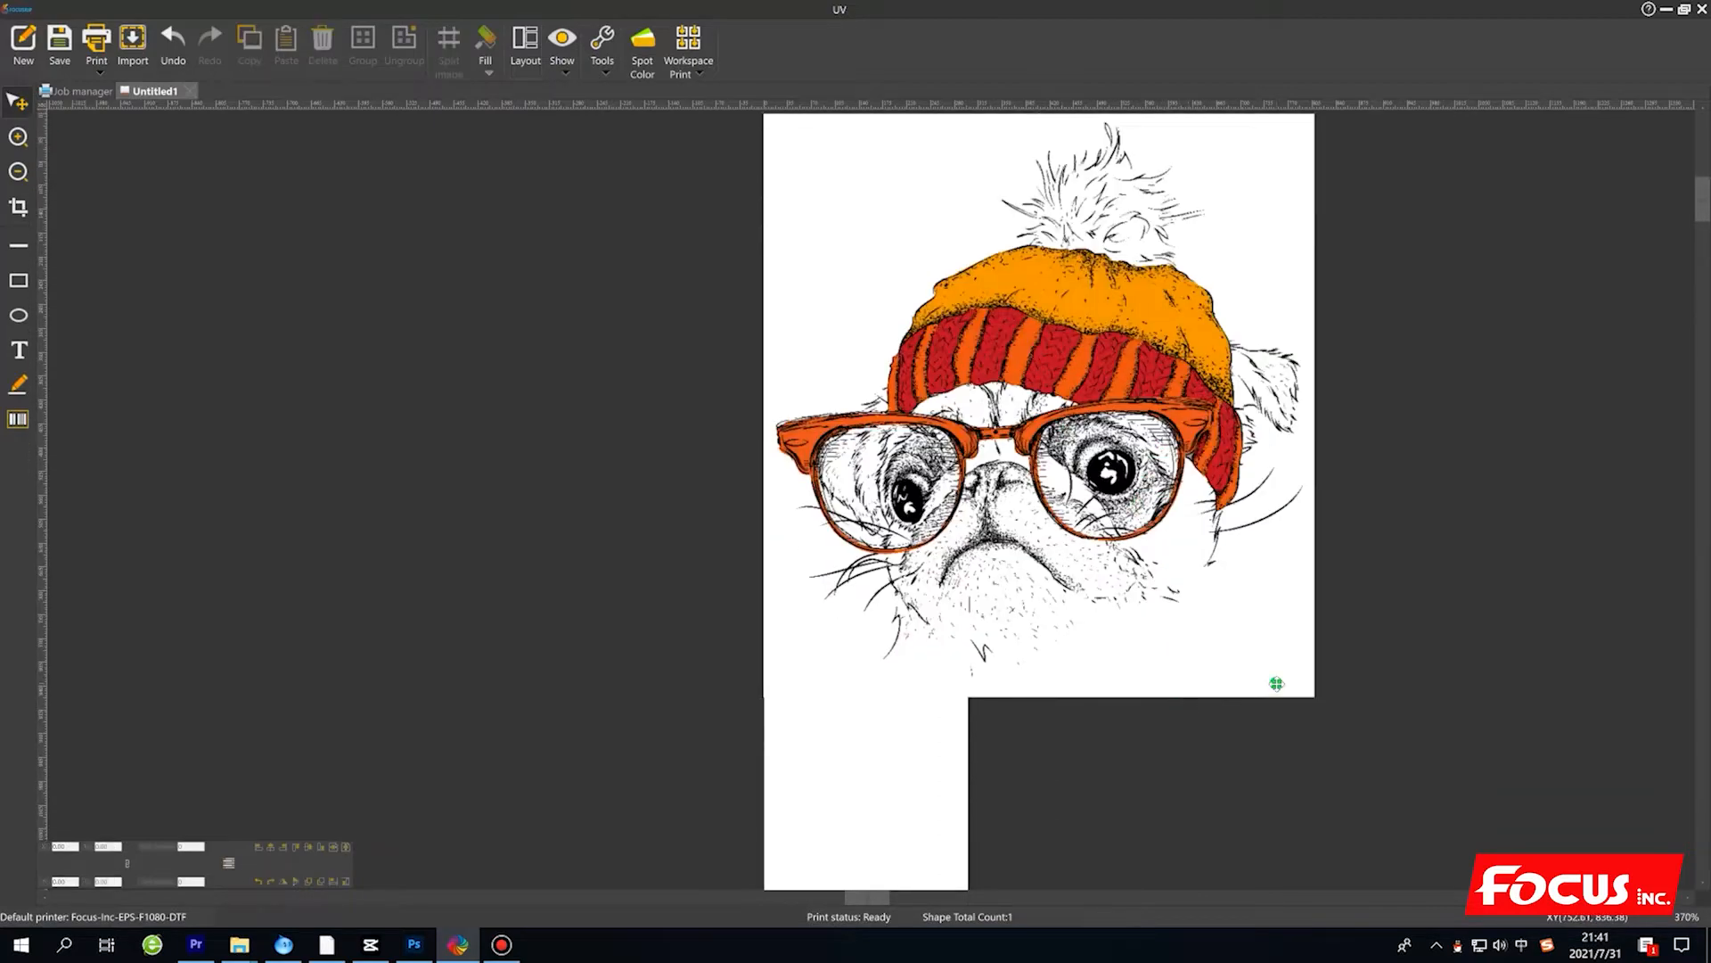
pyautogui.scroll(-5, 1275, 684)
pyautogui.scroll(6, 1158, 600)
pyautogui.scroll(3, 1096, 517)
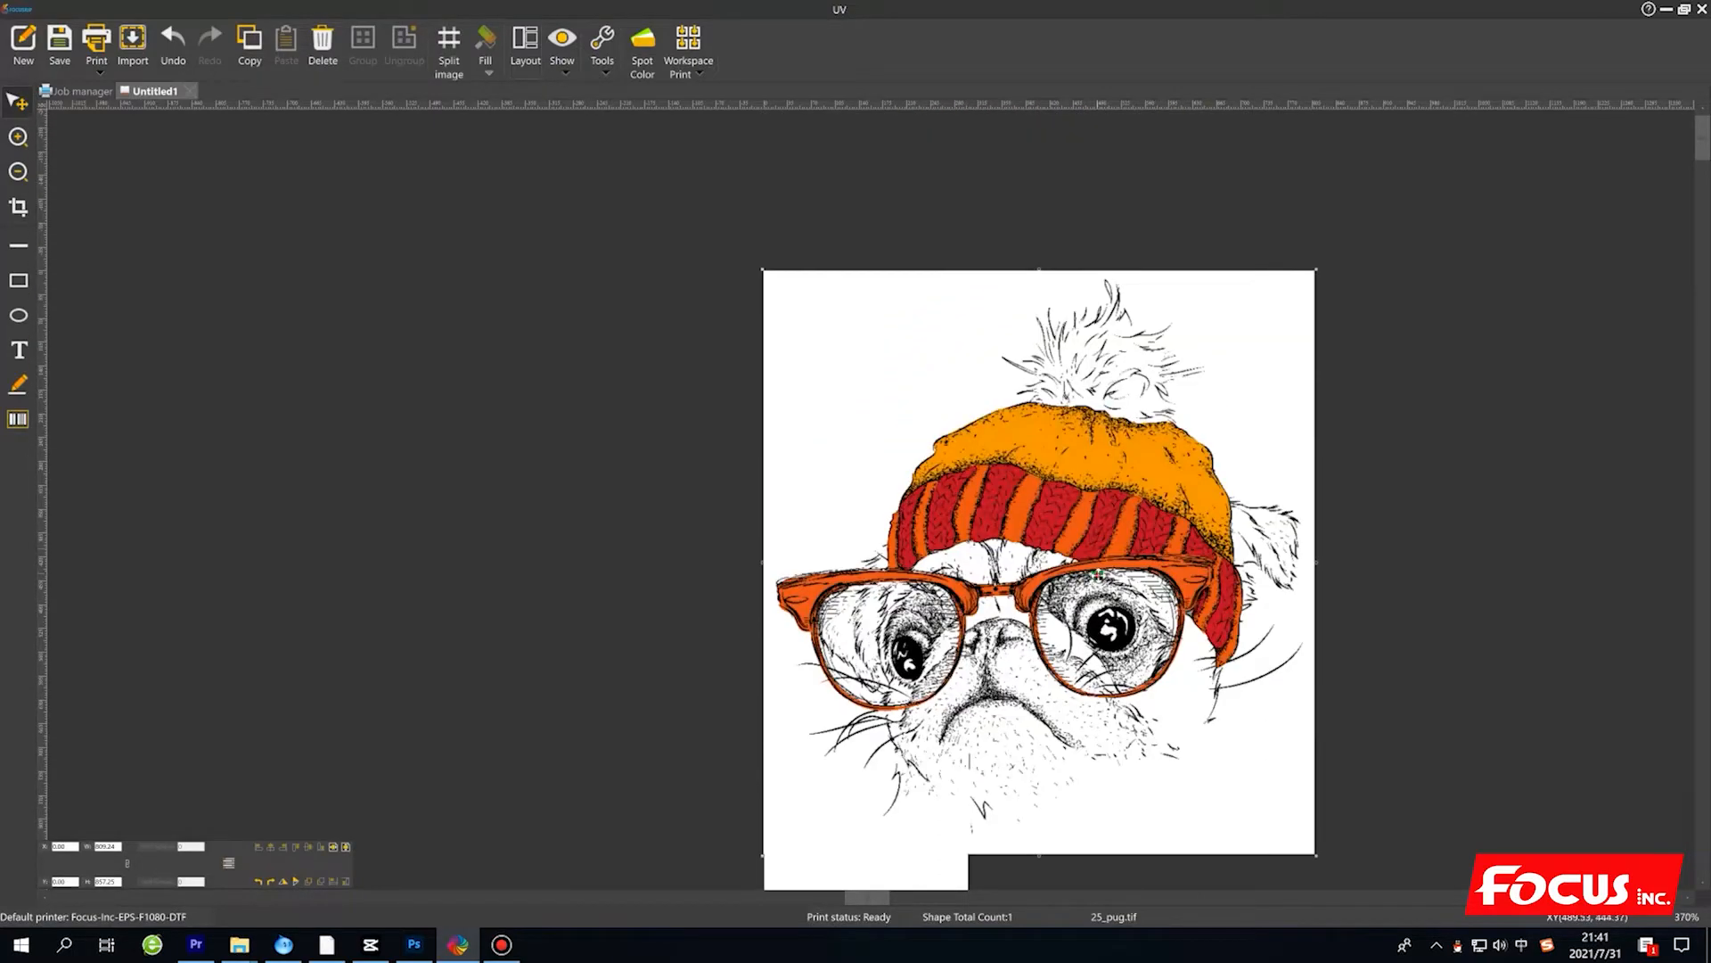
pyautogui.moveTo(1117, 592); pyautogui.dragTo(1043, 499)
pyautogui.moveTo(1038, 497); pyautogui.dragTo(1131, 642)
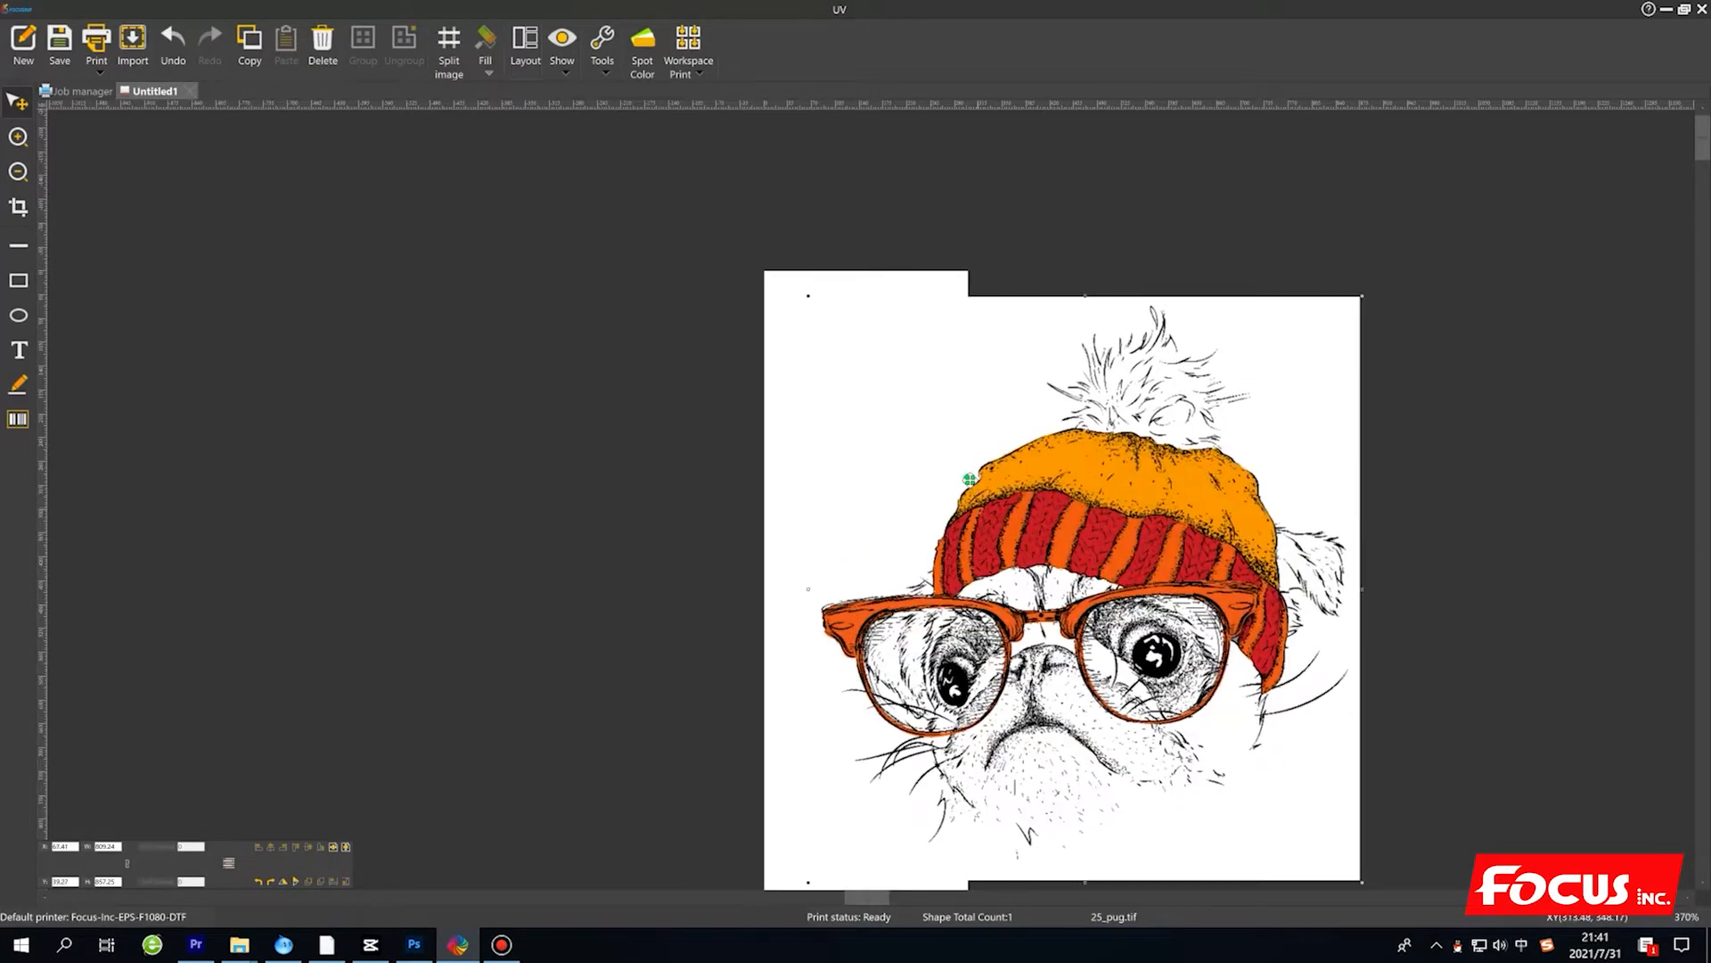
pyautogui.rightClick(967, 405)
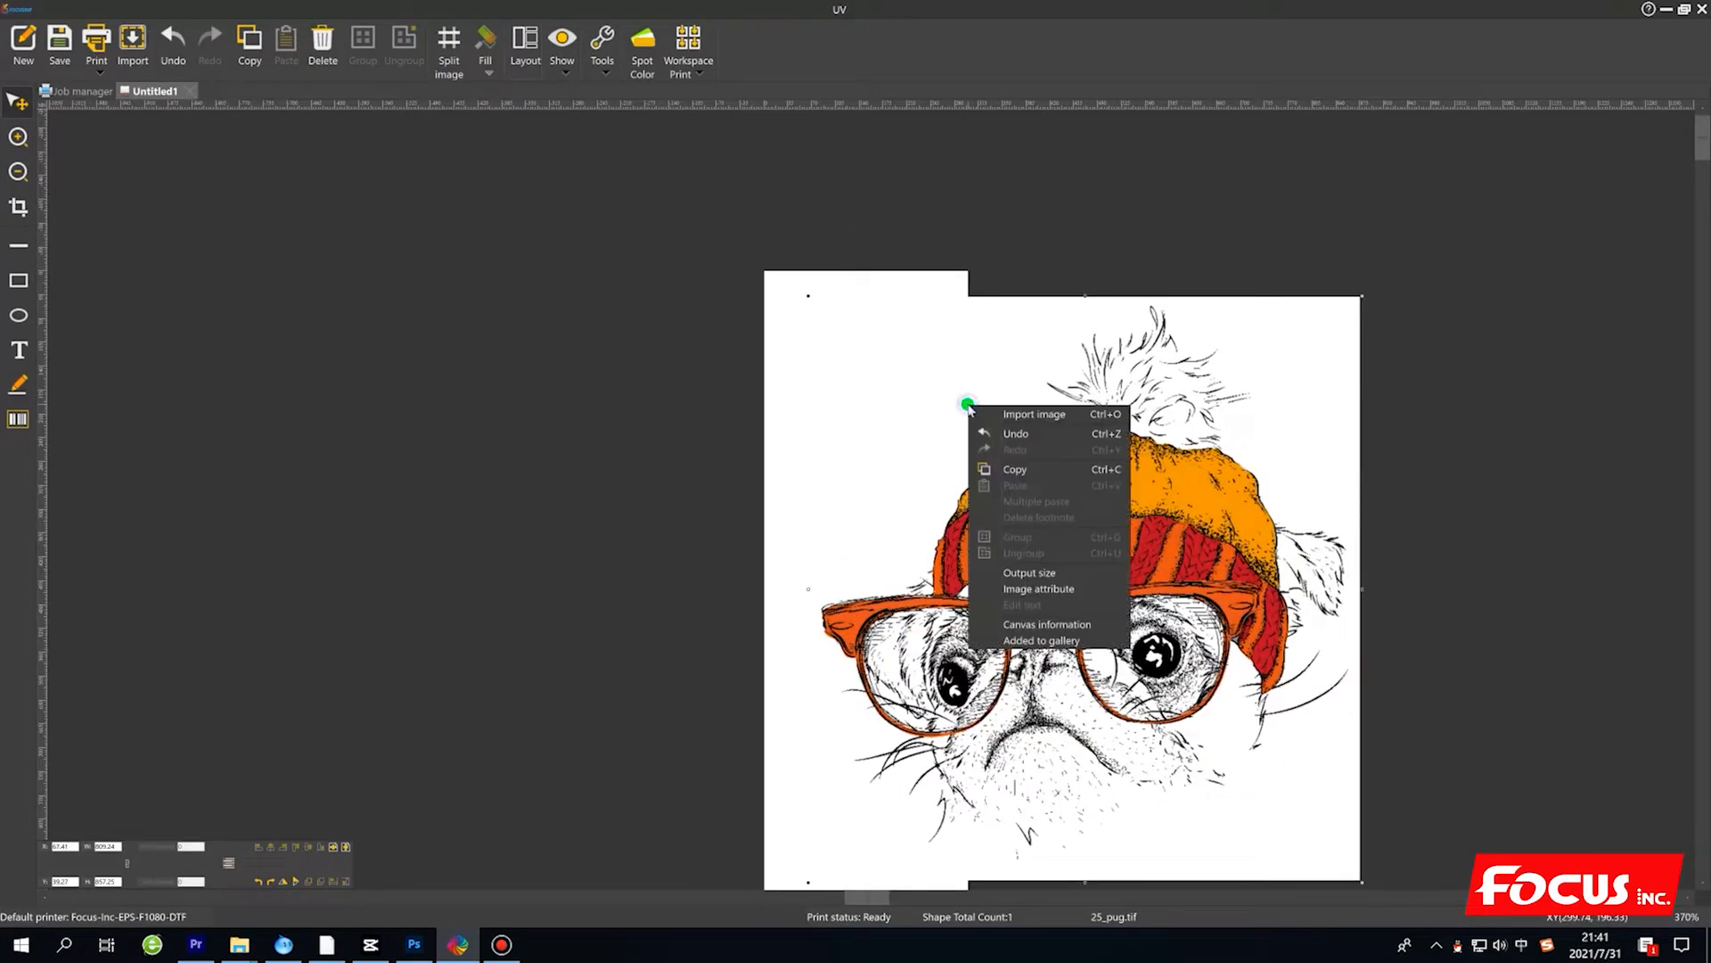
pyautogui.click(1029, 572)
pyautogui.click(994, 534)
pyautogui.moveTo(1132, 357); pyautogui.dragTo(1255, 396)
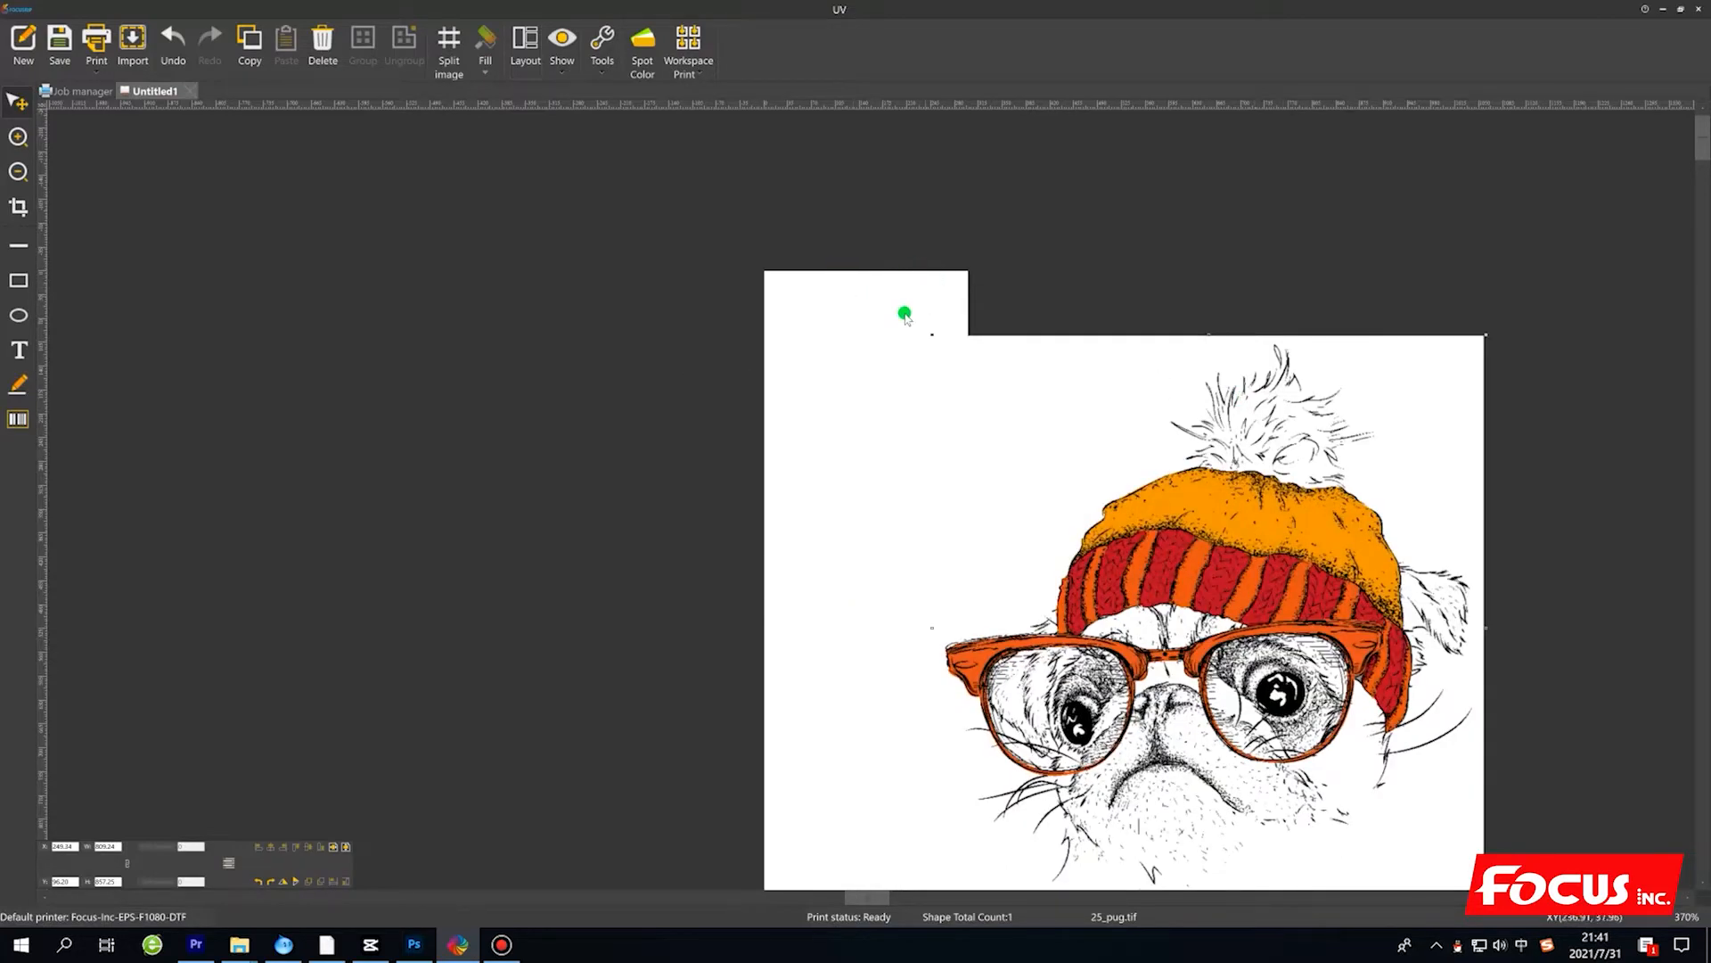
# Set the pug image's output width to 200 mm with the ratio constrained.
pyautogui.rightClick(1023, 401)
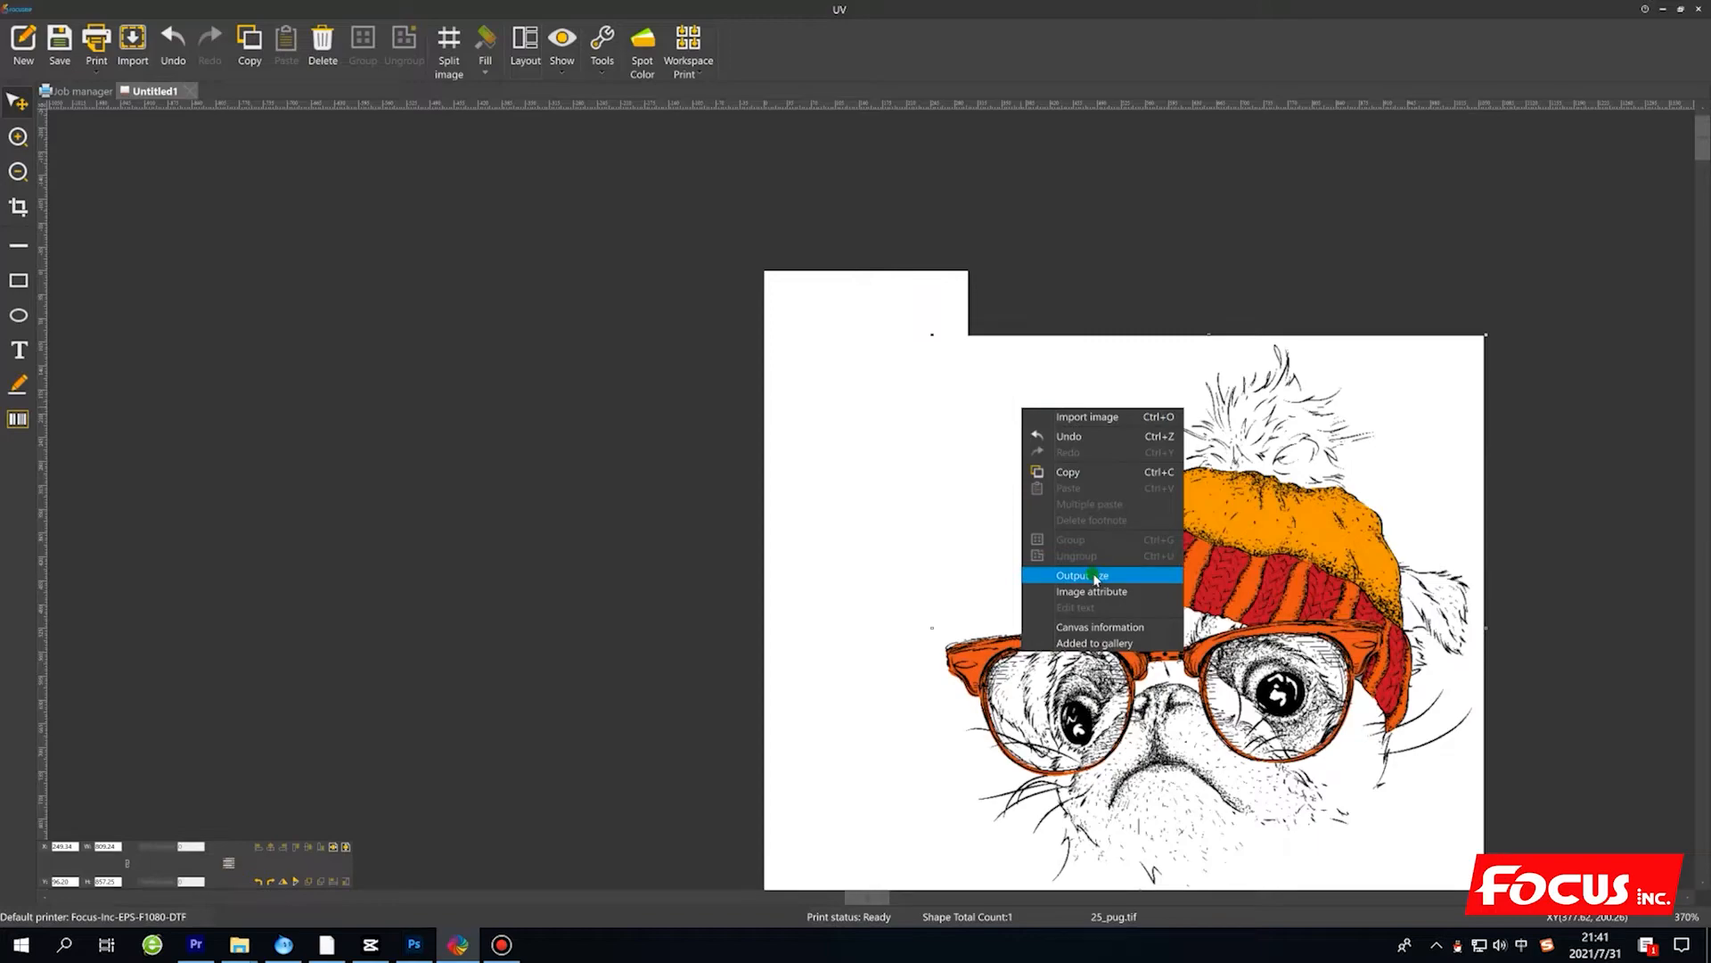
pyautogui.click(1095, 577)
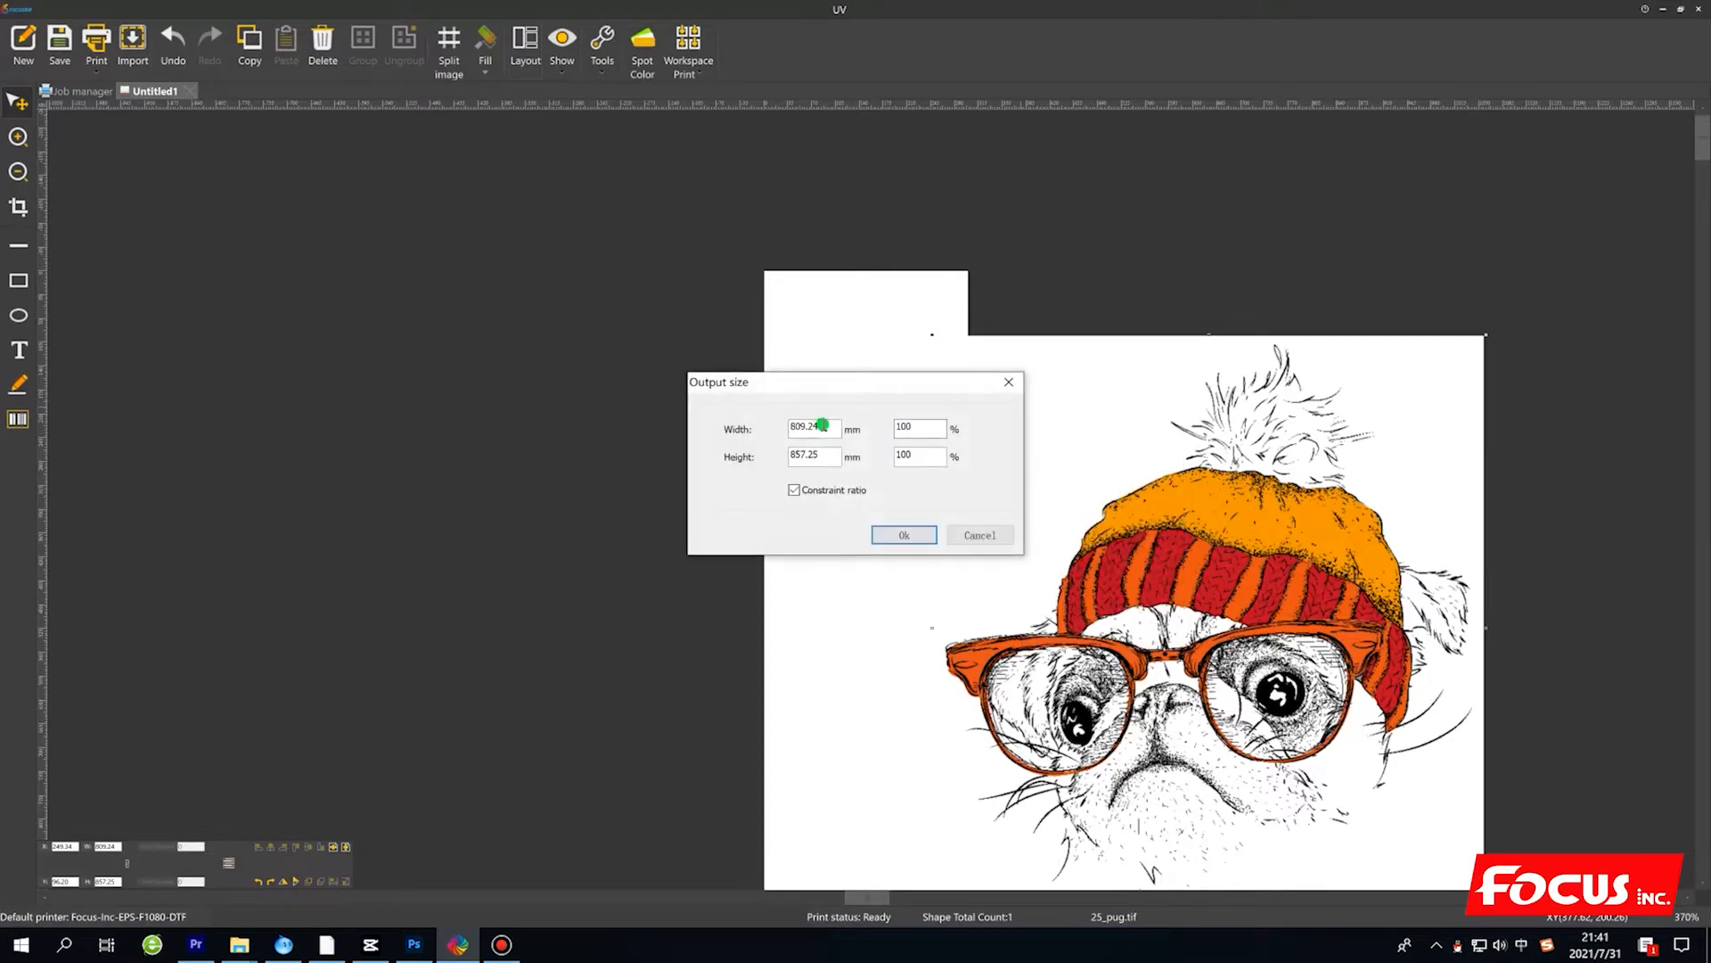
pyautogui.doubleClick(821, 426)
pyautogui.write('200')
pyautogui.press('Return')
# Move the resized pug to the top of the canvas, roughly centred across its width, and deselect it.
pyautogui.moveTo(972, 386); pyautogui.dragTo(840, 346)
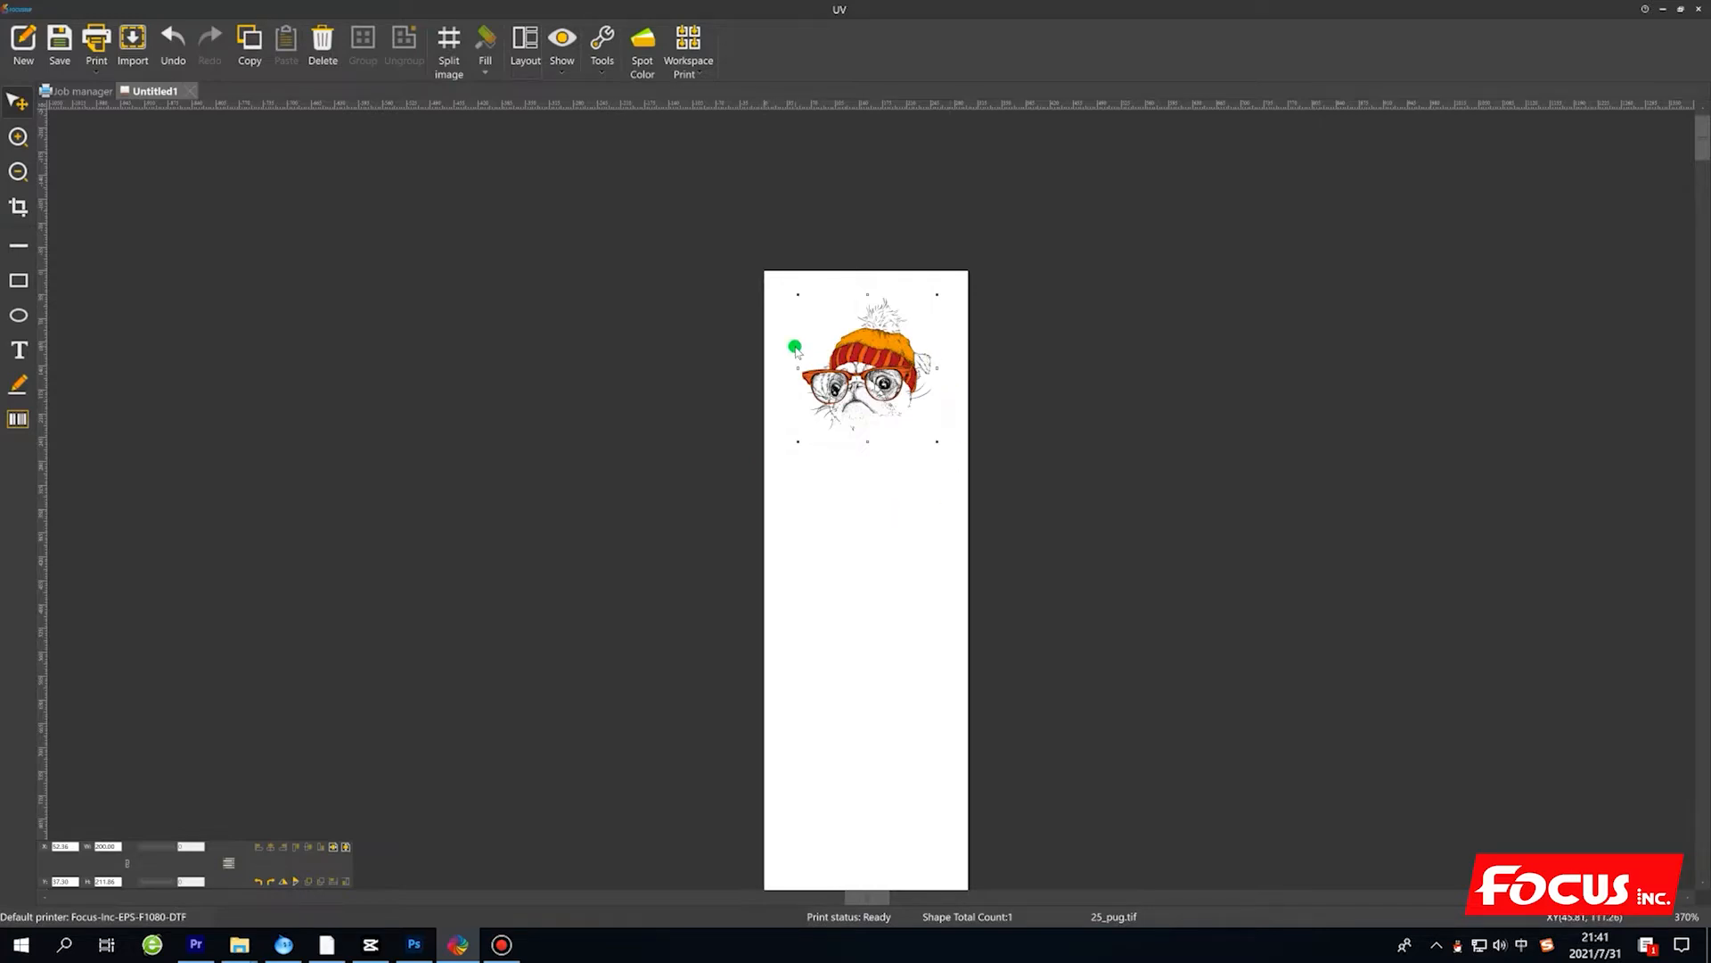
pyautogui.moveTo(878, 350); pyautogui.dragTo(877, 331)
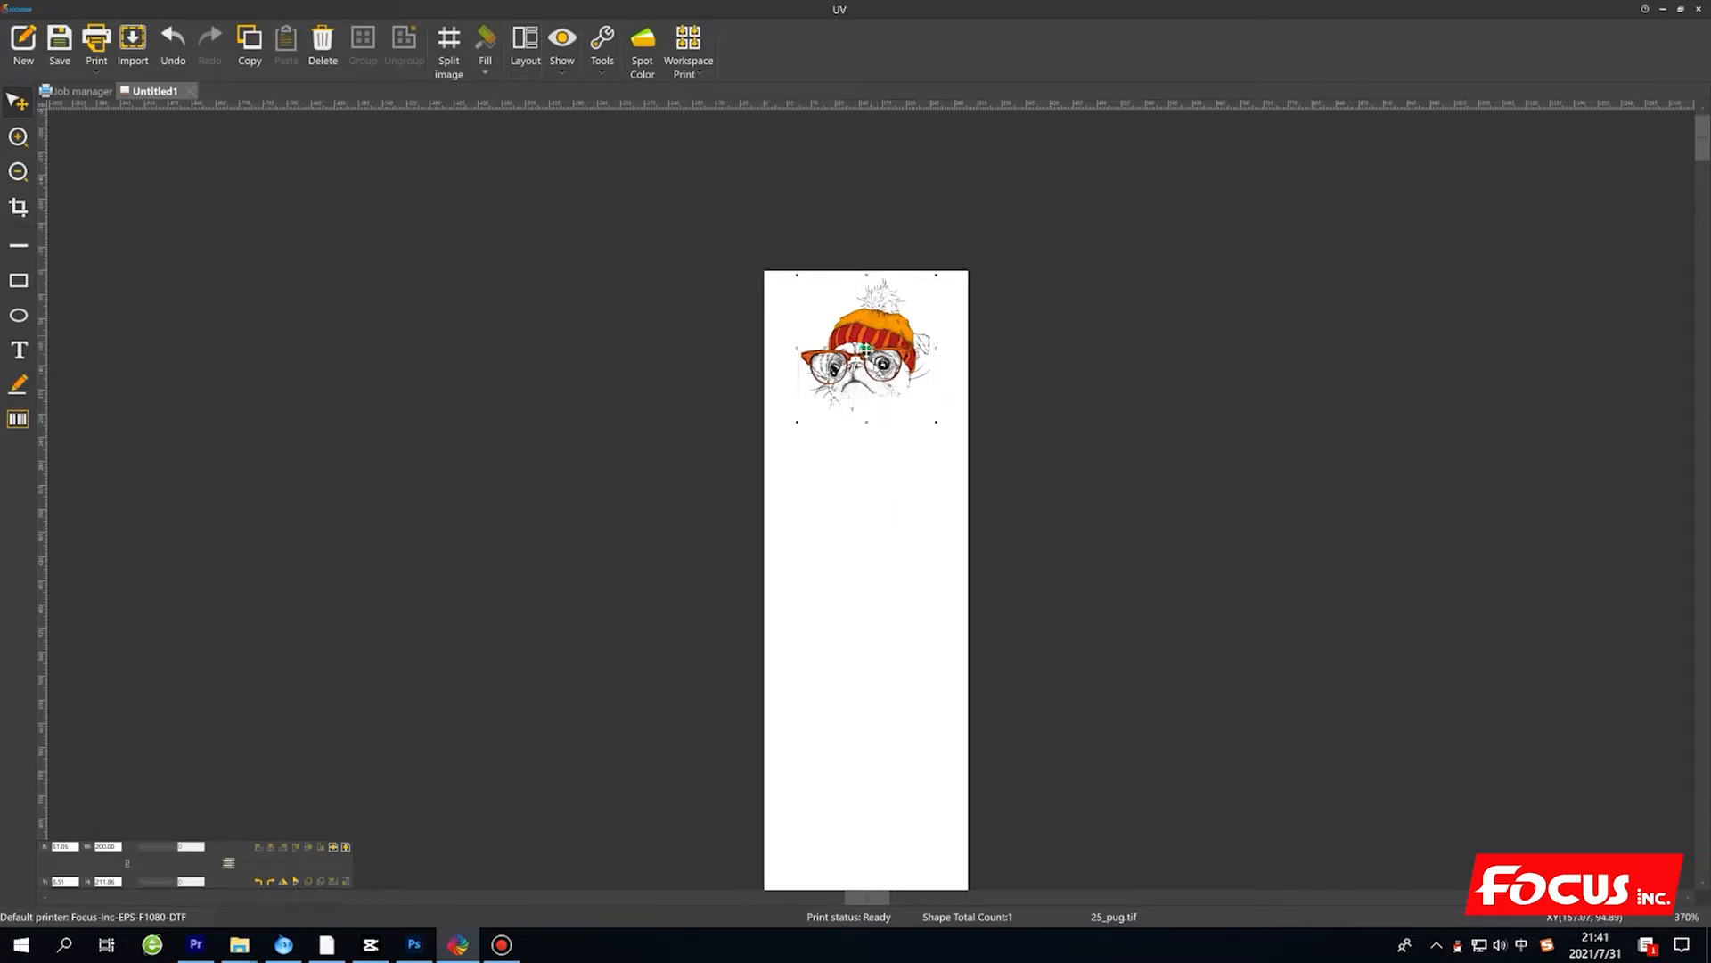
pyautogui.click(874, 479)
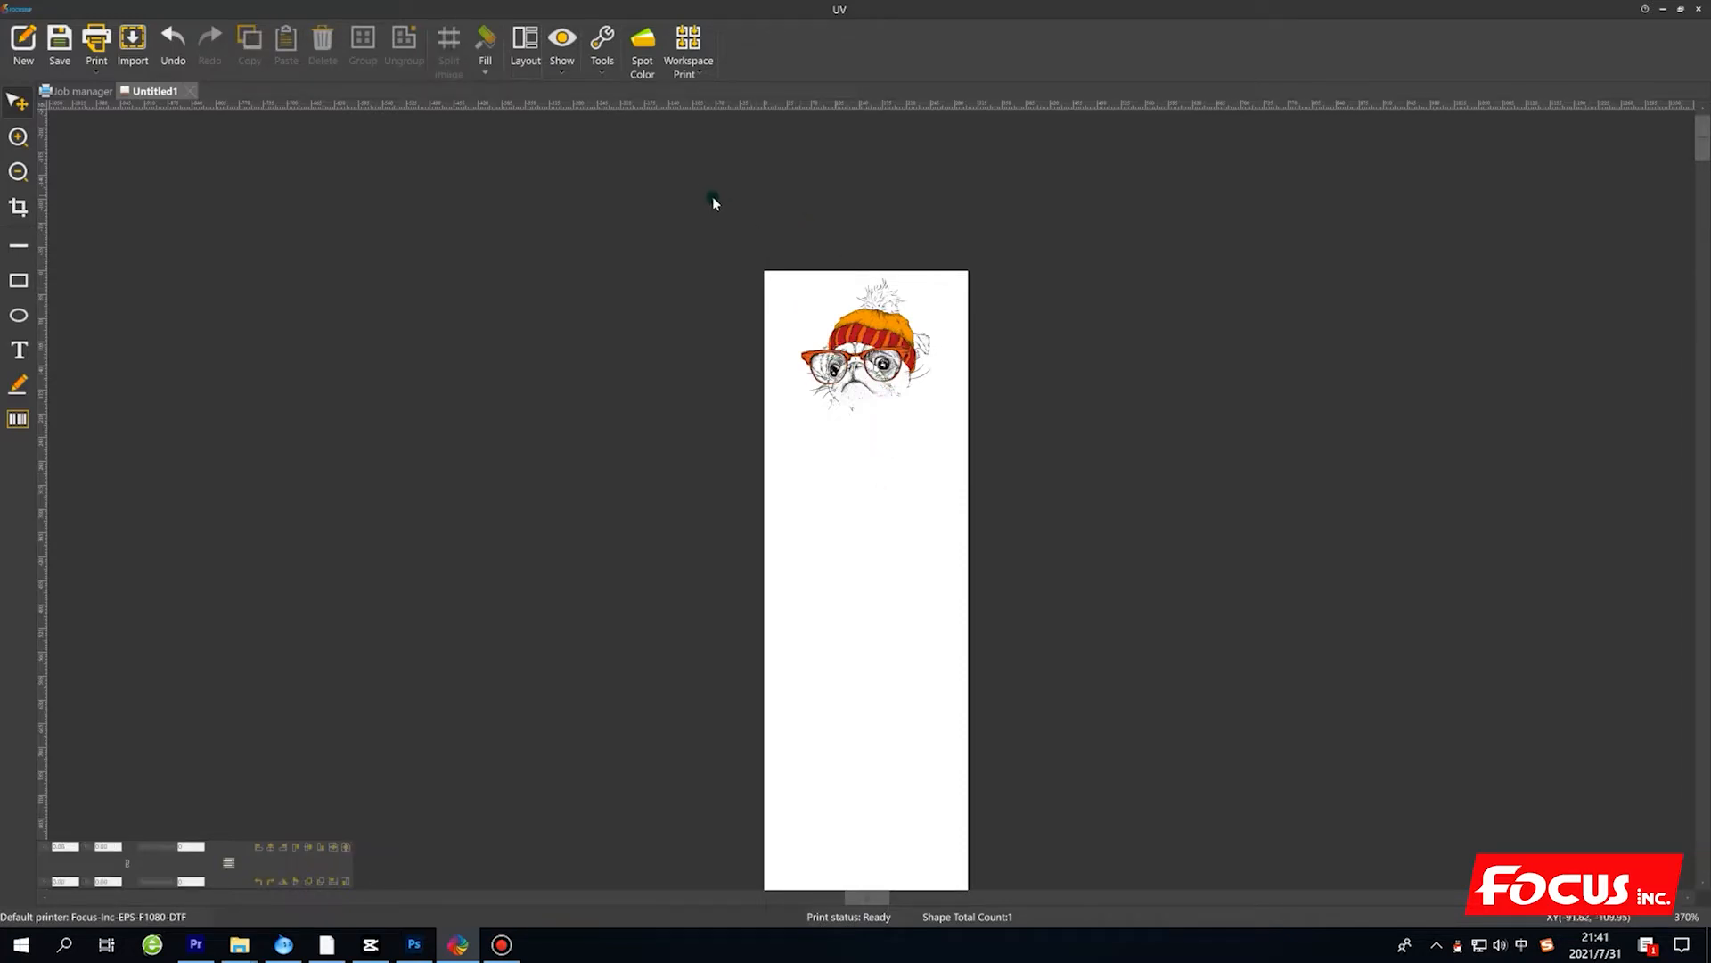
# Copy the 25_pug TIFF from the desktop into the 35F original test photo folder under Focus Nebula-35F Support, 4. Test print file.
pyautogui.click(1662, 9)
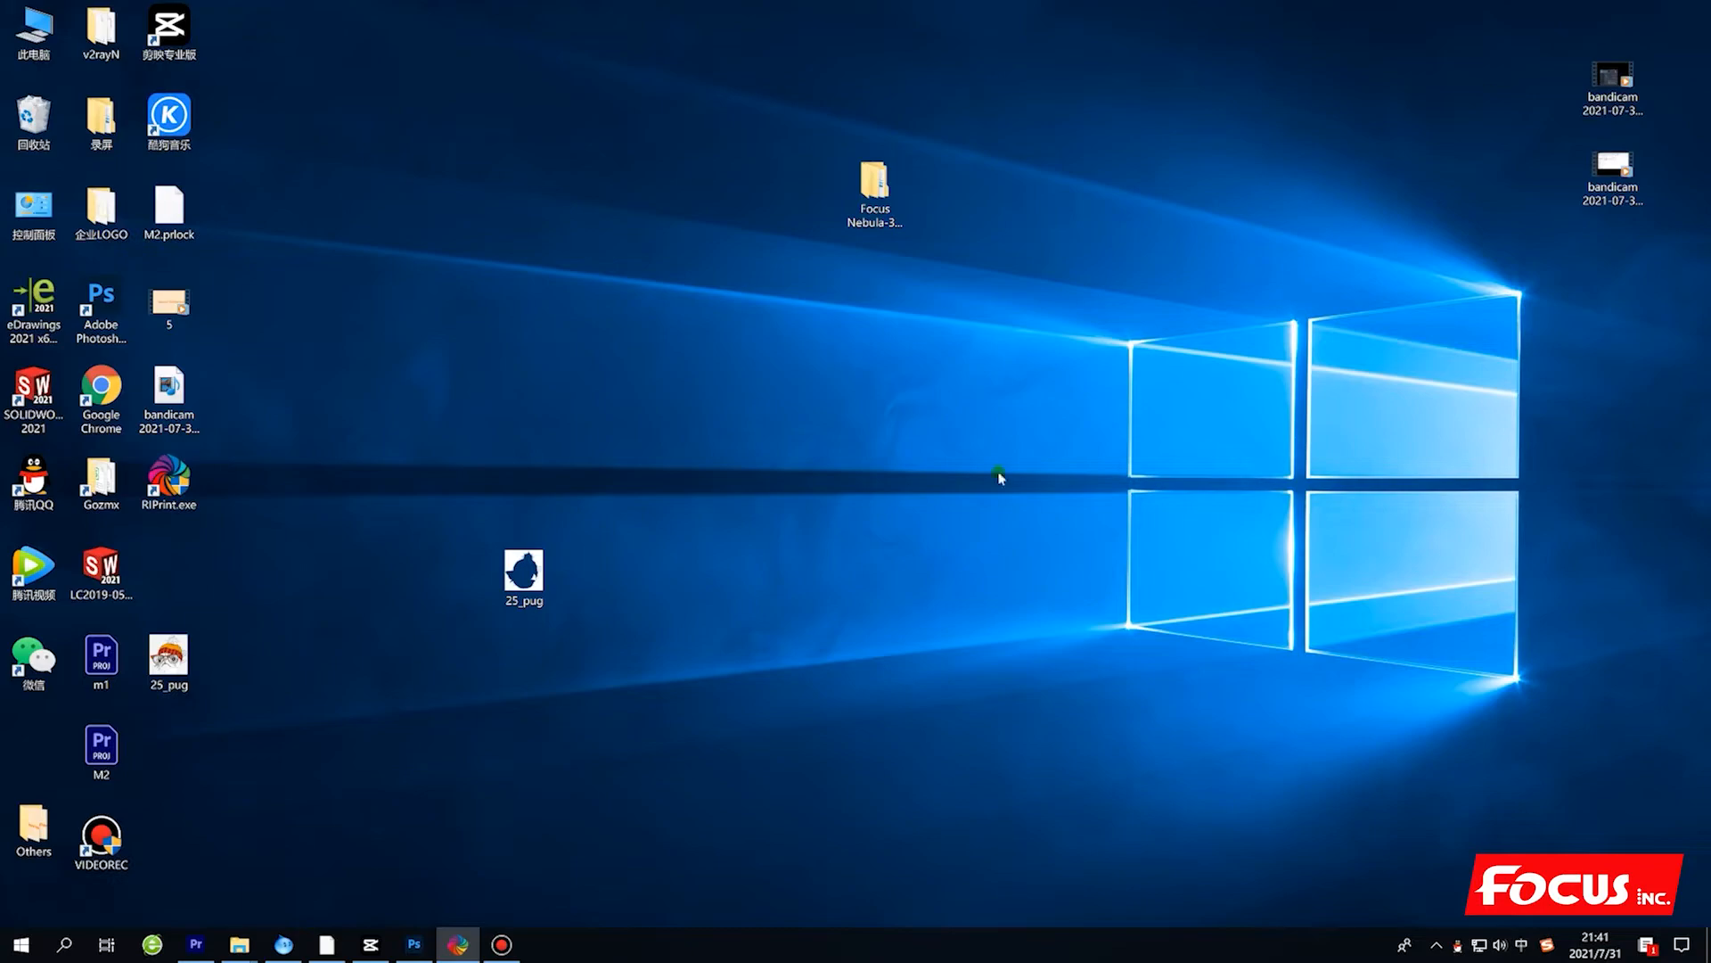
pyautogui.rightClick(541, 570)
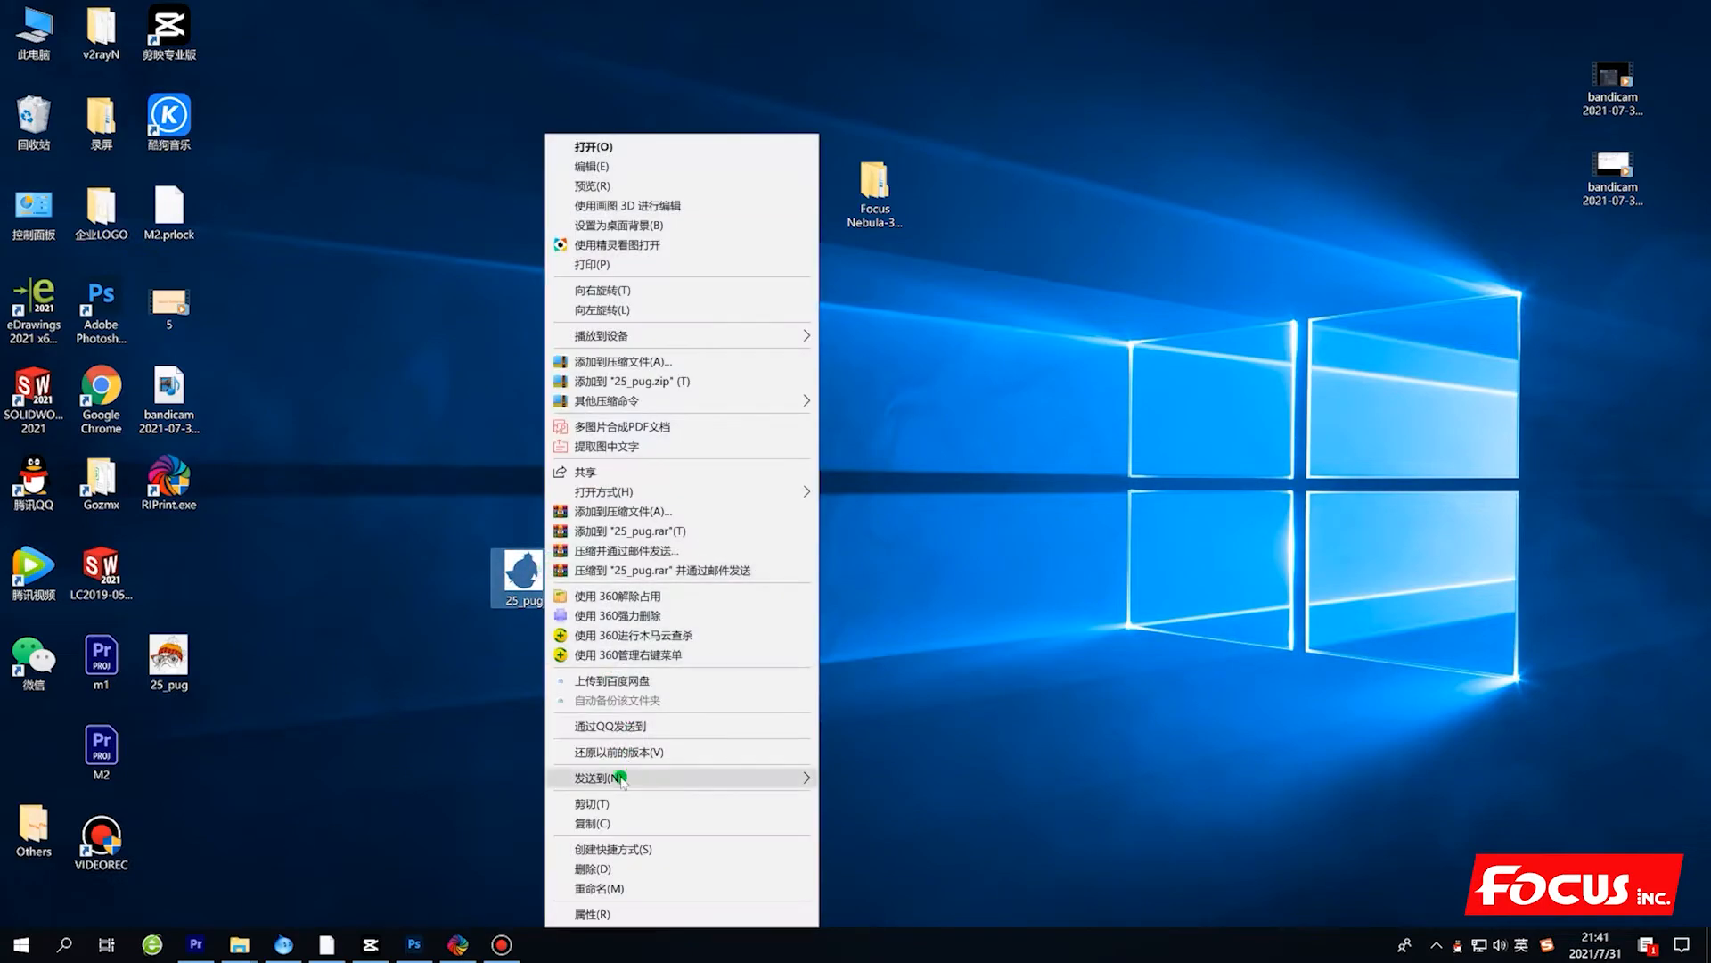
pyautogui.click(613, 822)
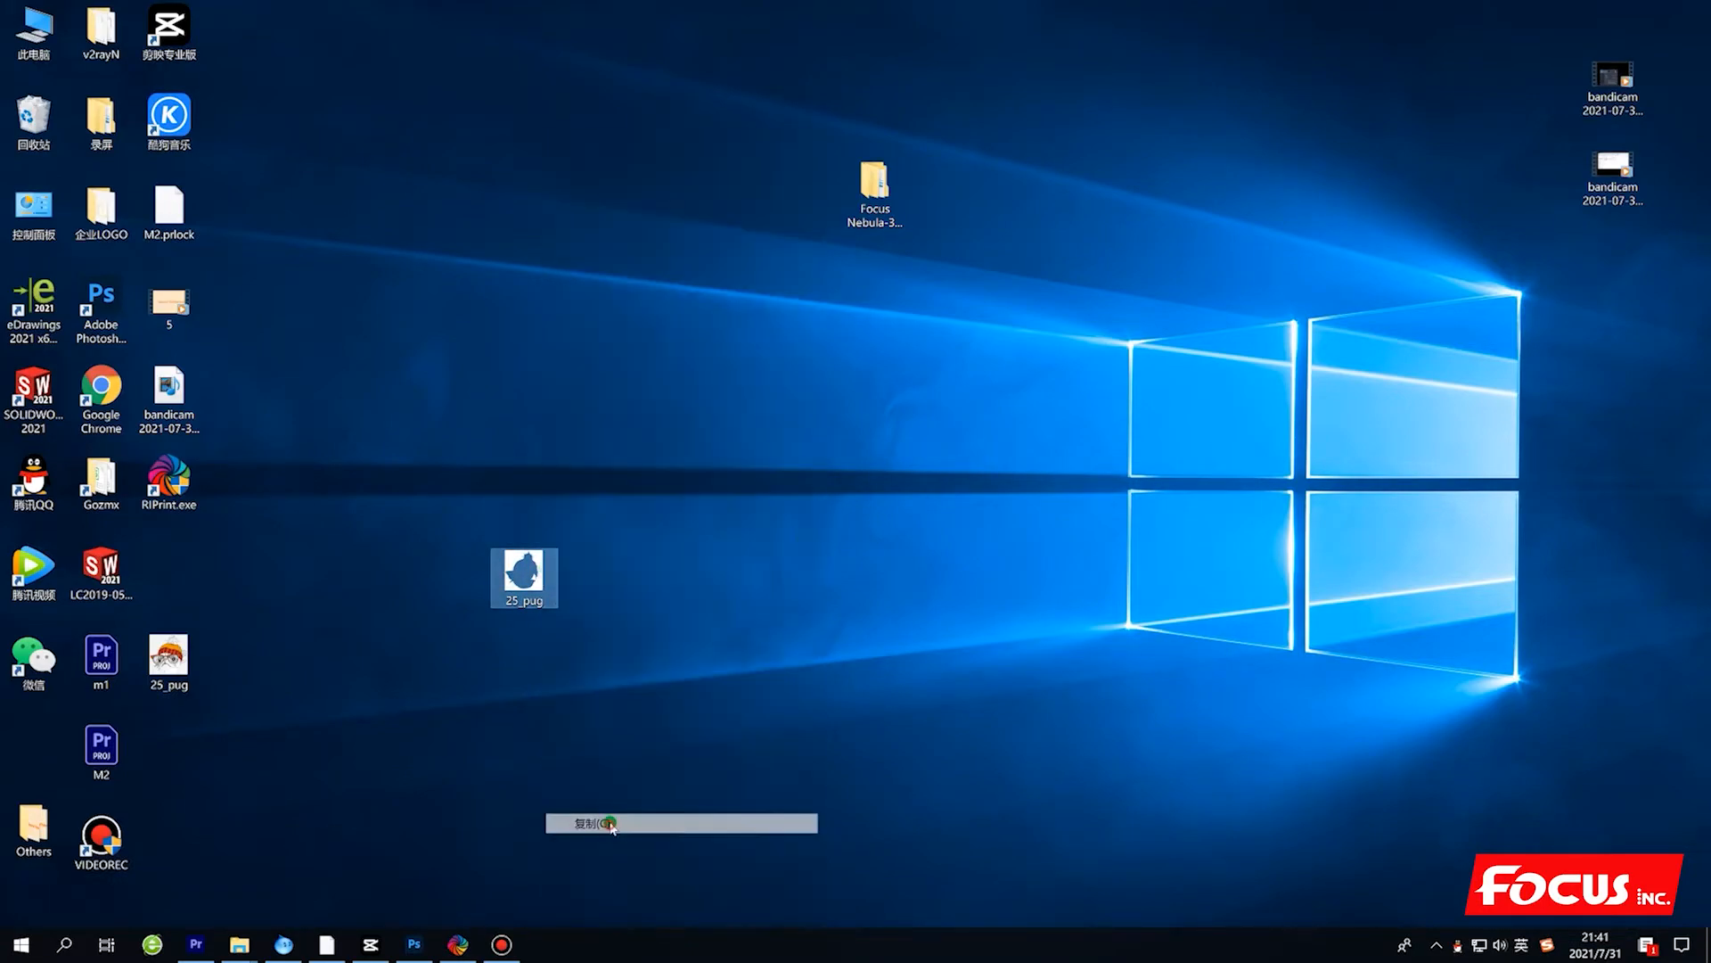
pyautogui.doubleClick(874, 188)
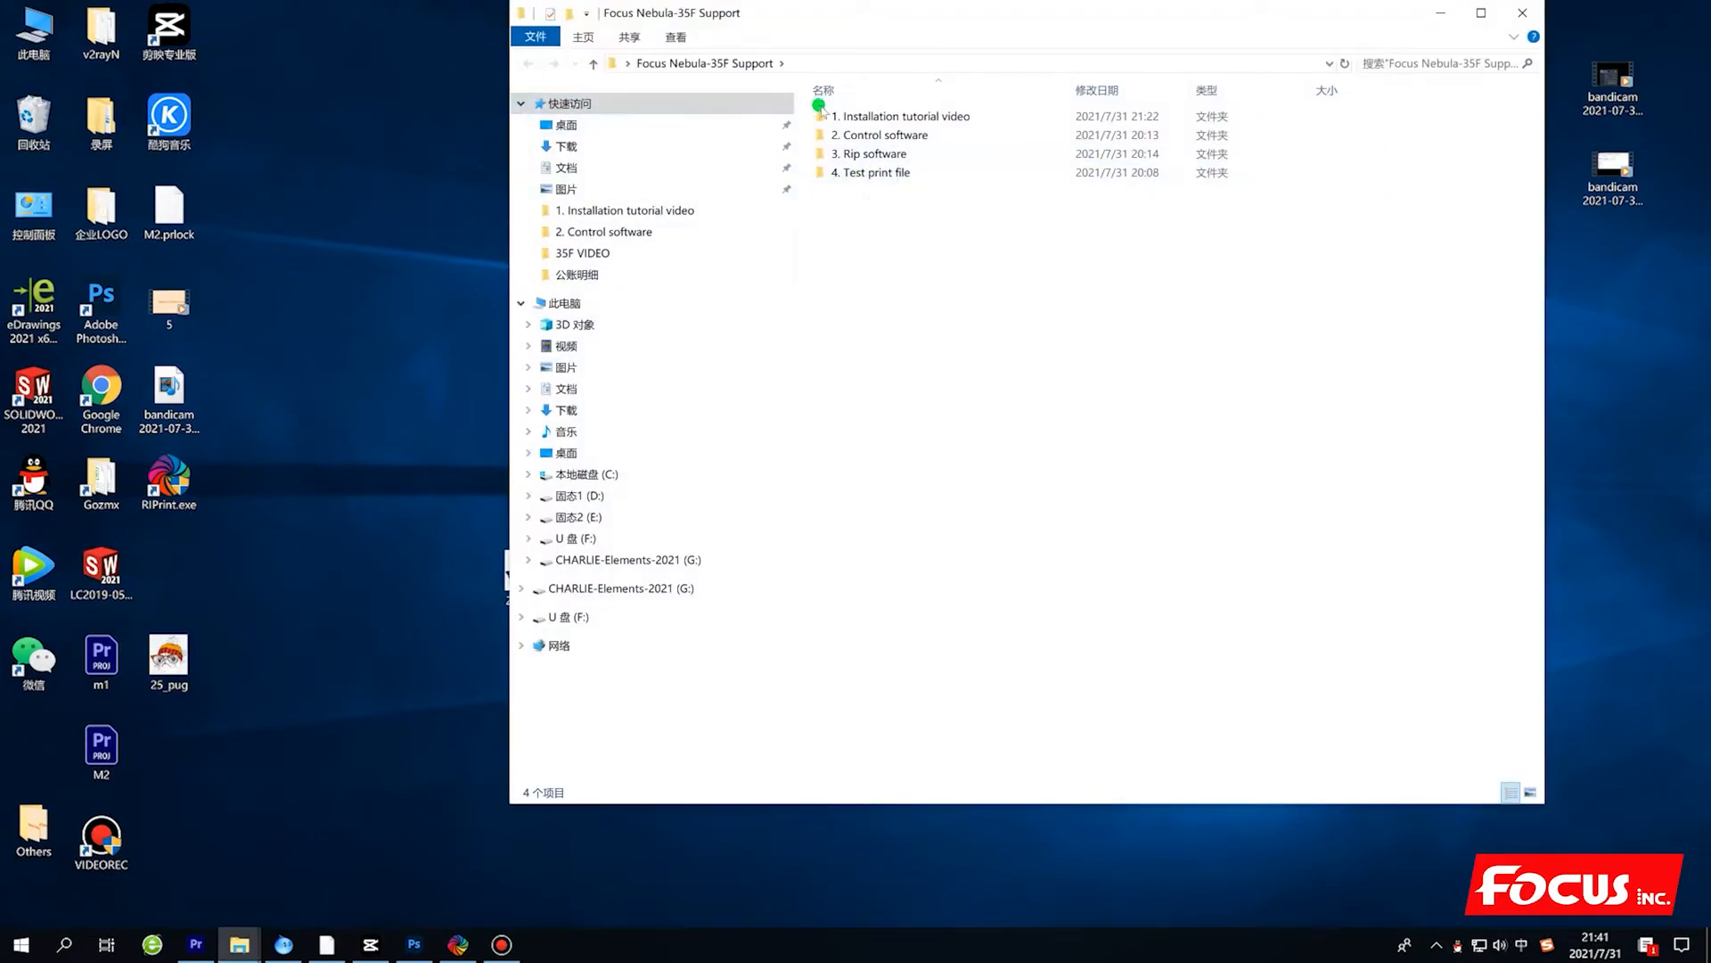
pyautogui.doubleClick(864, 172)
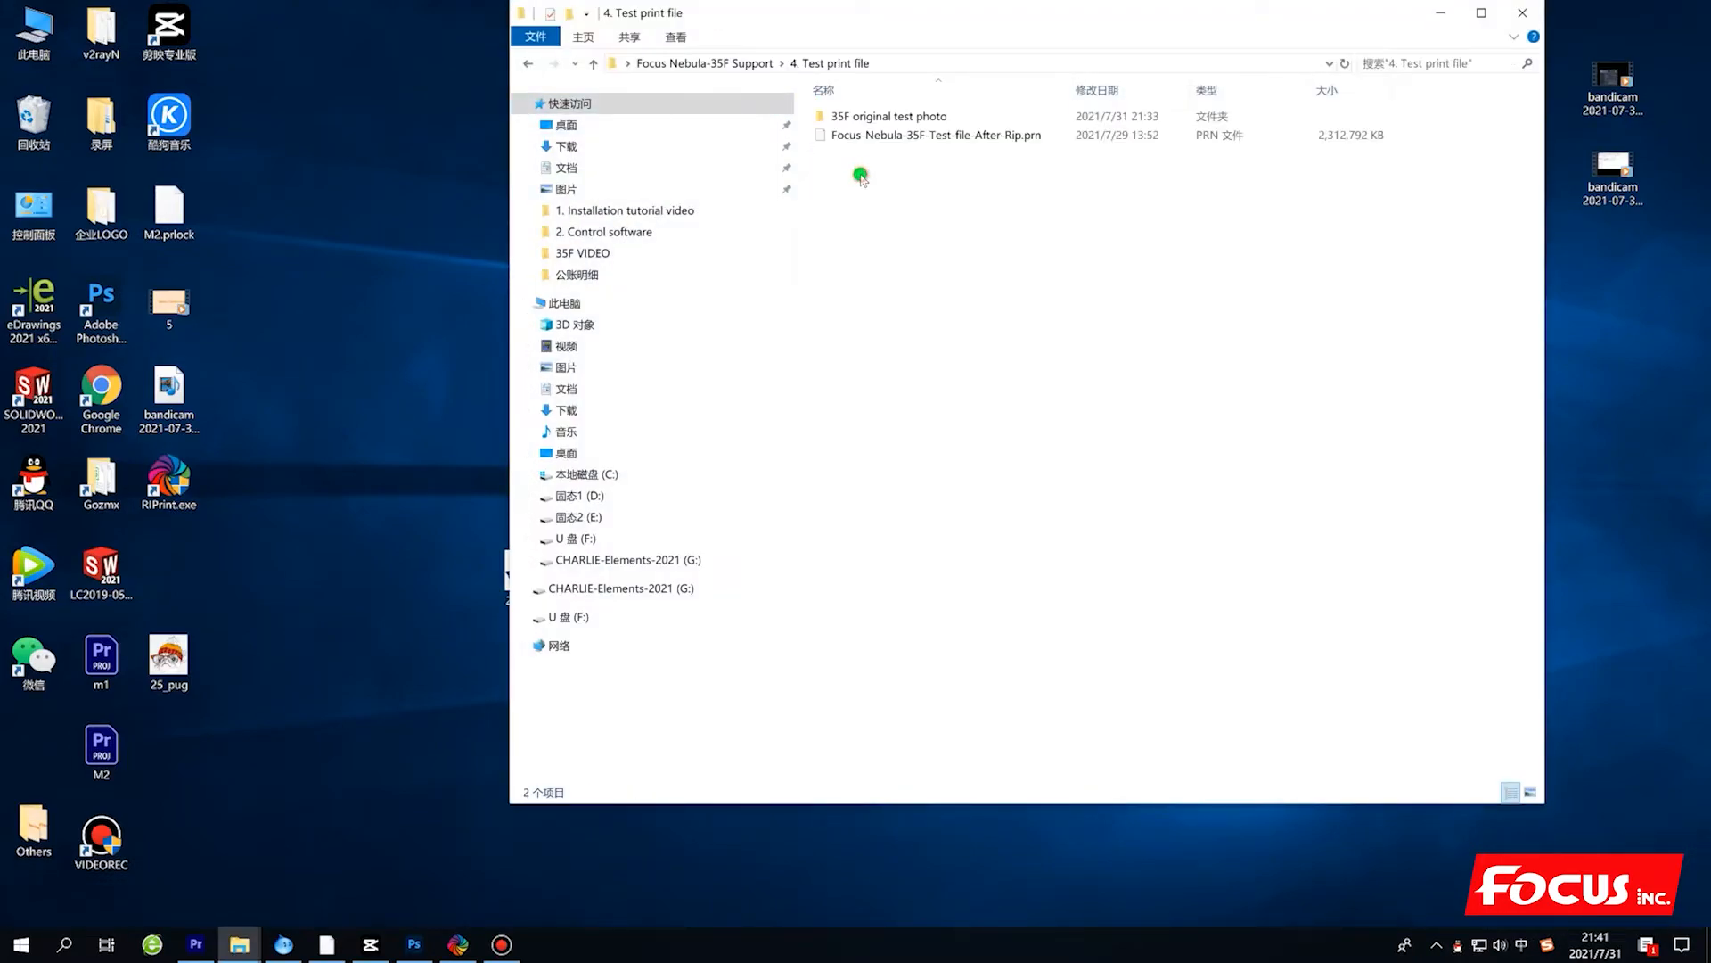
pyautogui.doubleClick(898, 121)
pyautogui.rightClick(1017, 449)
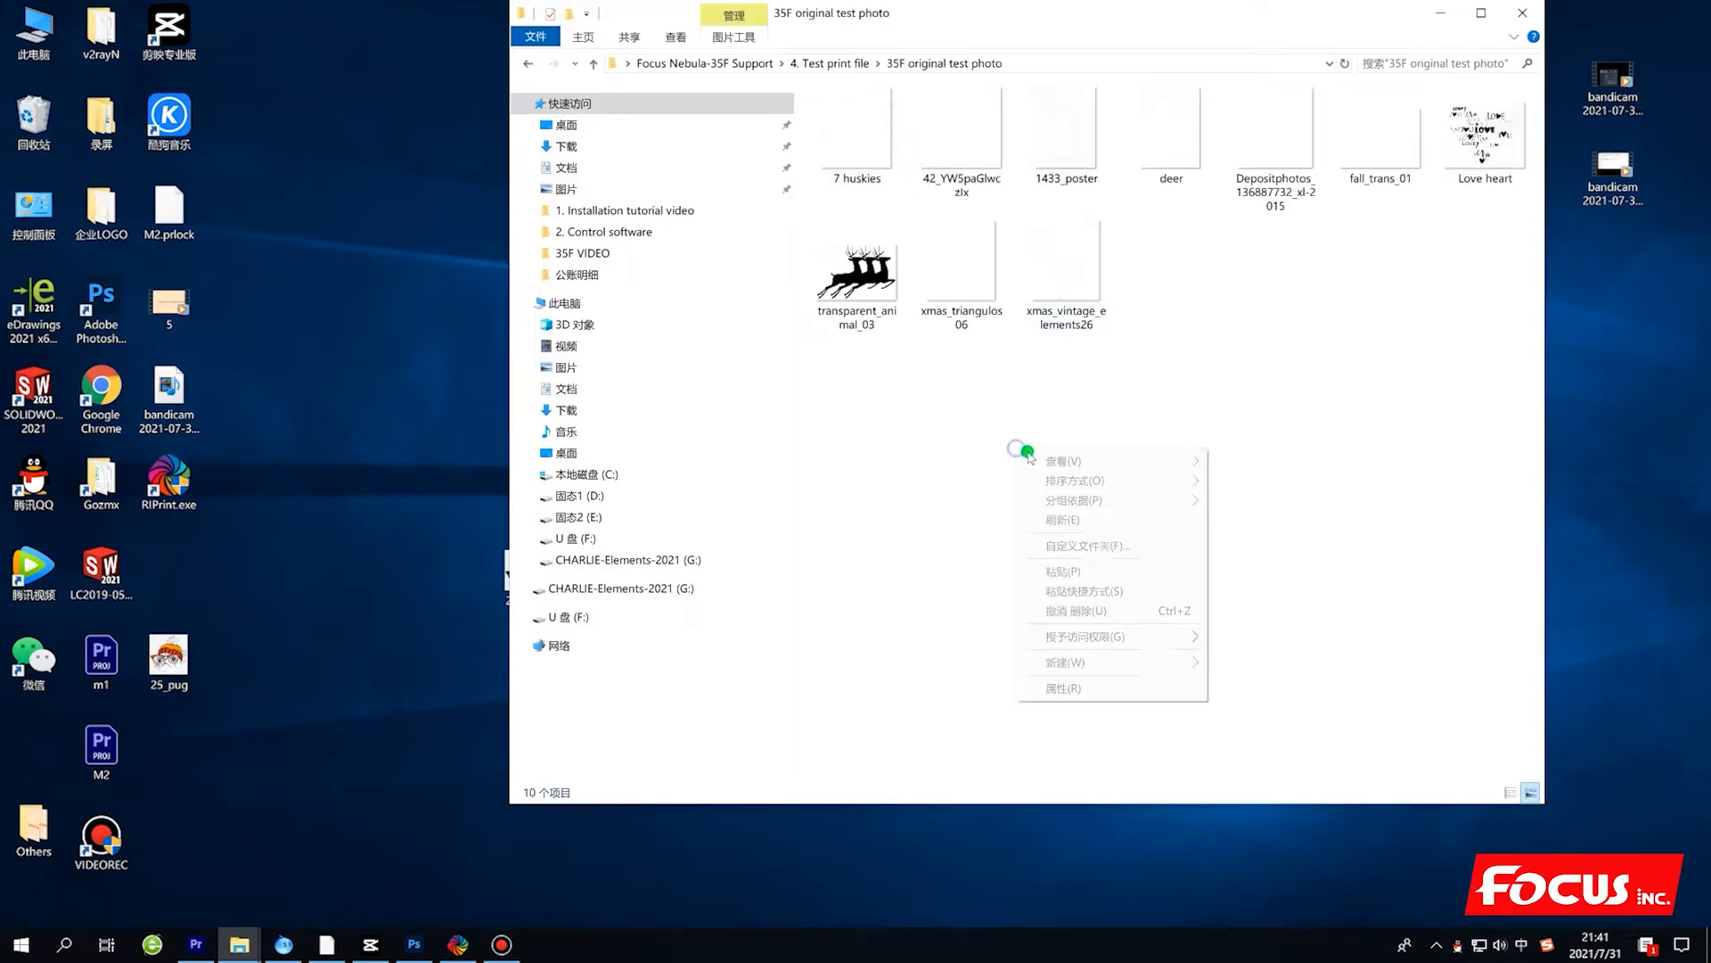
pyautogui.click(1095, 571)
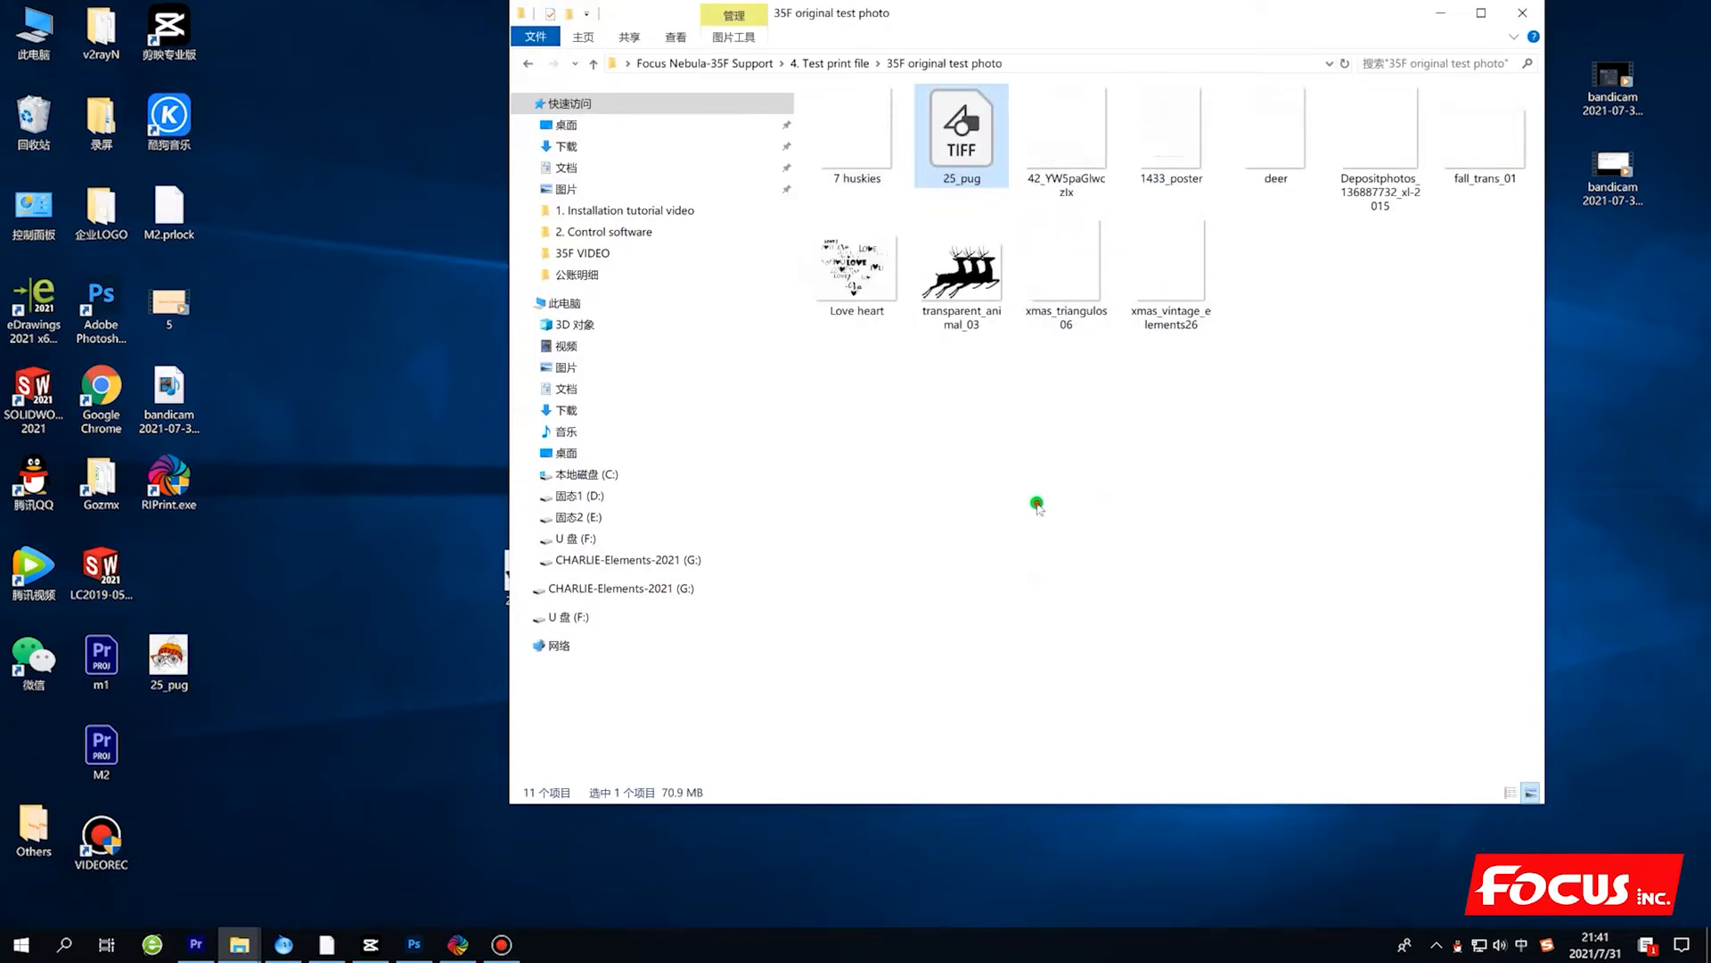
pyautogui.click(979, 167)
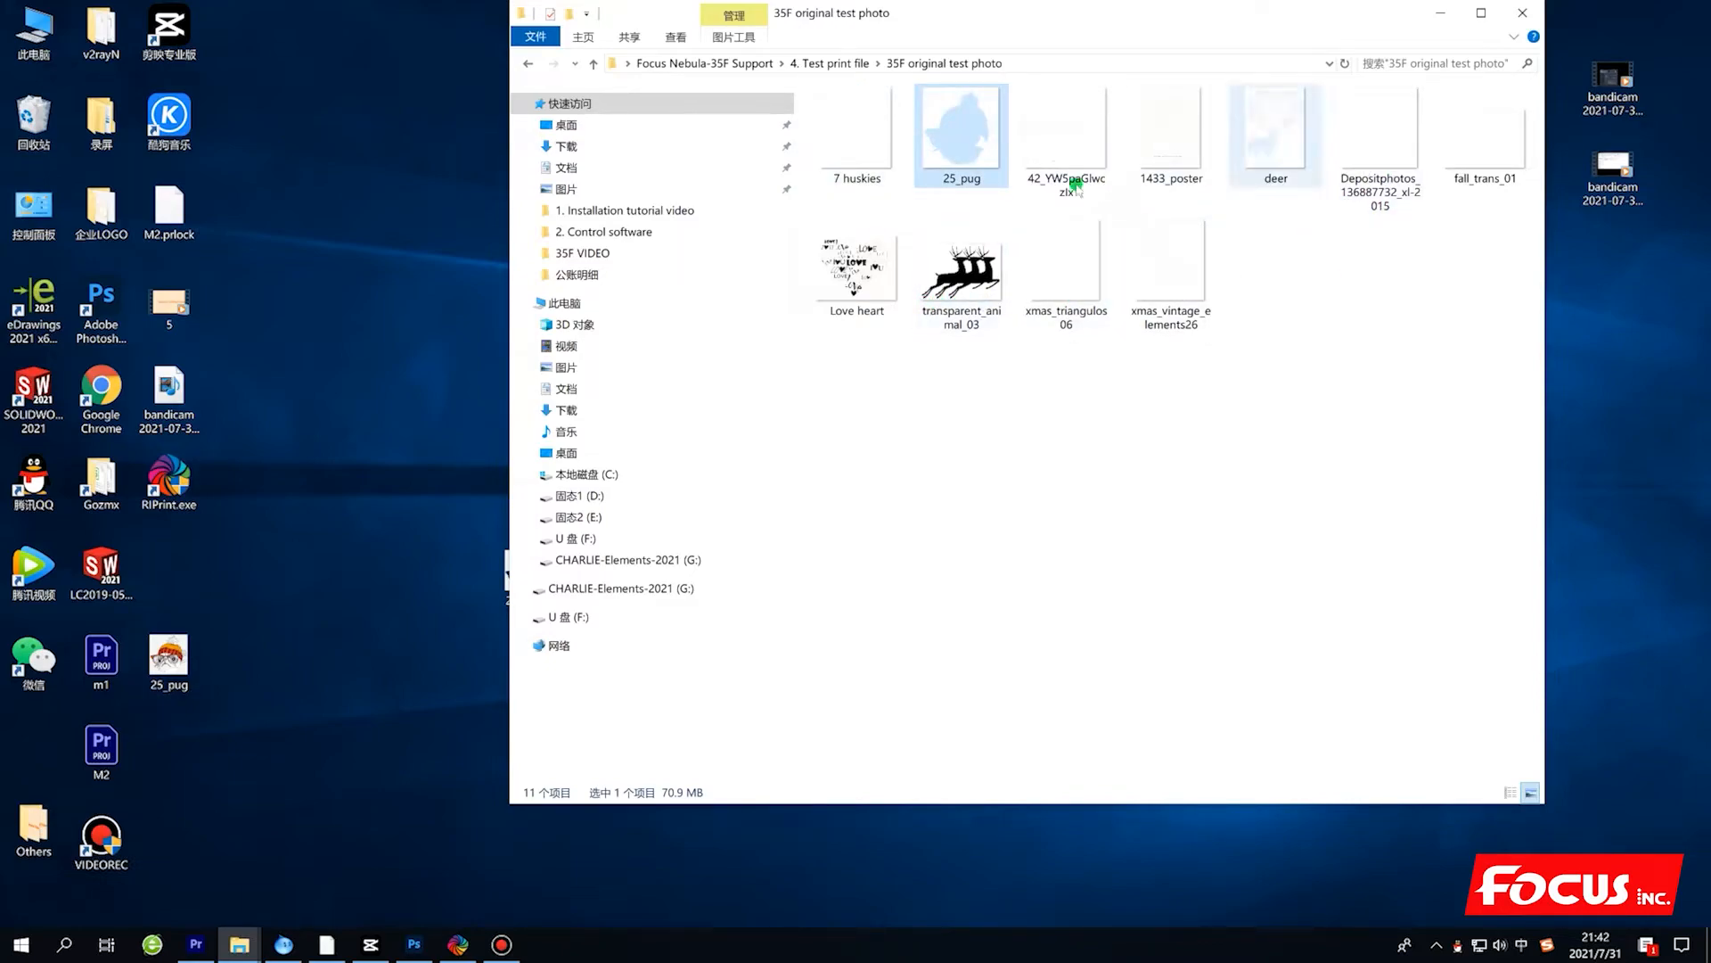
pyautogui.click(1440, 13)
# Switch to FocusRip and start an import from 35F original test photo under Focus Nebula-35F Support, 4. Test print file.
pyautogui.click(459, 944)
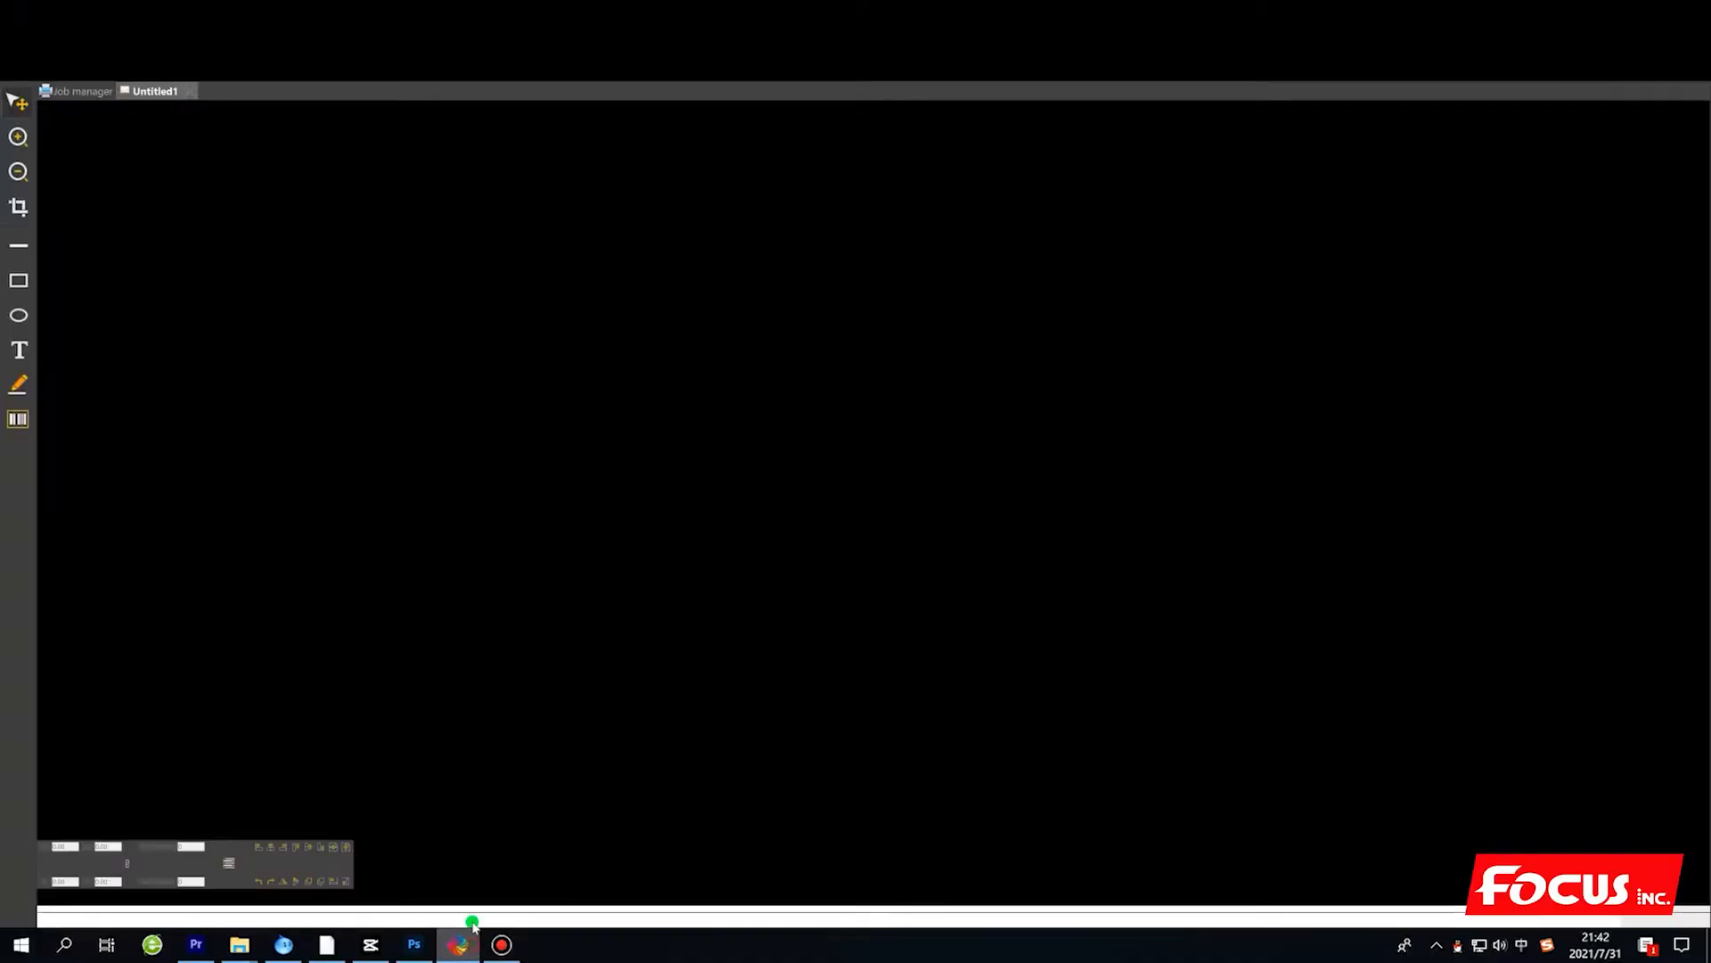
pyautogui.click(132, 44)
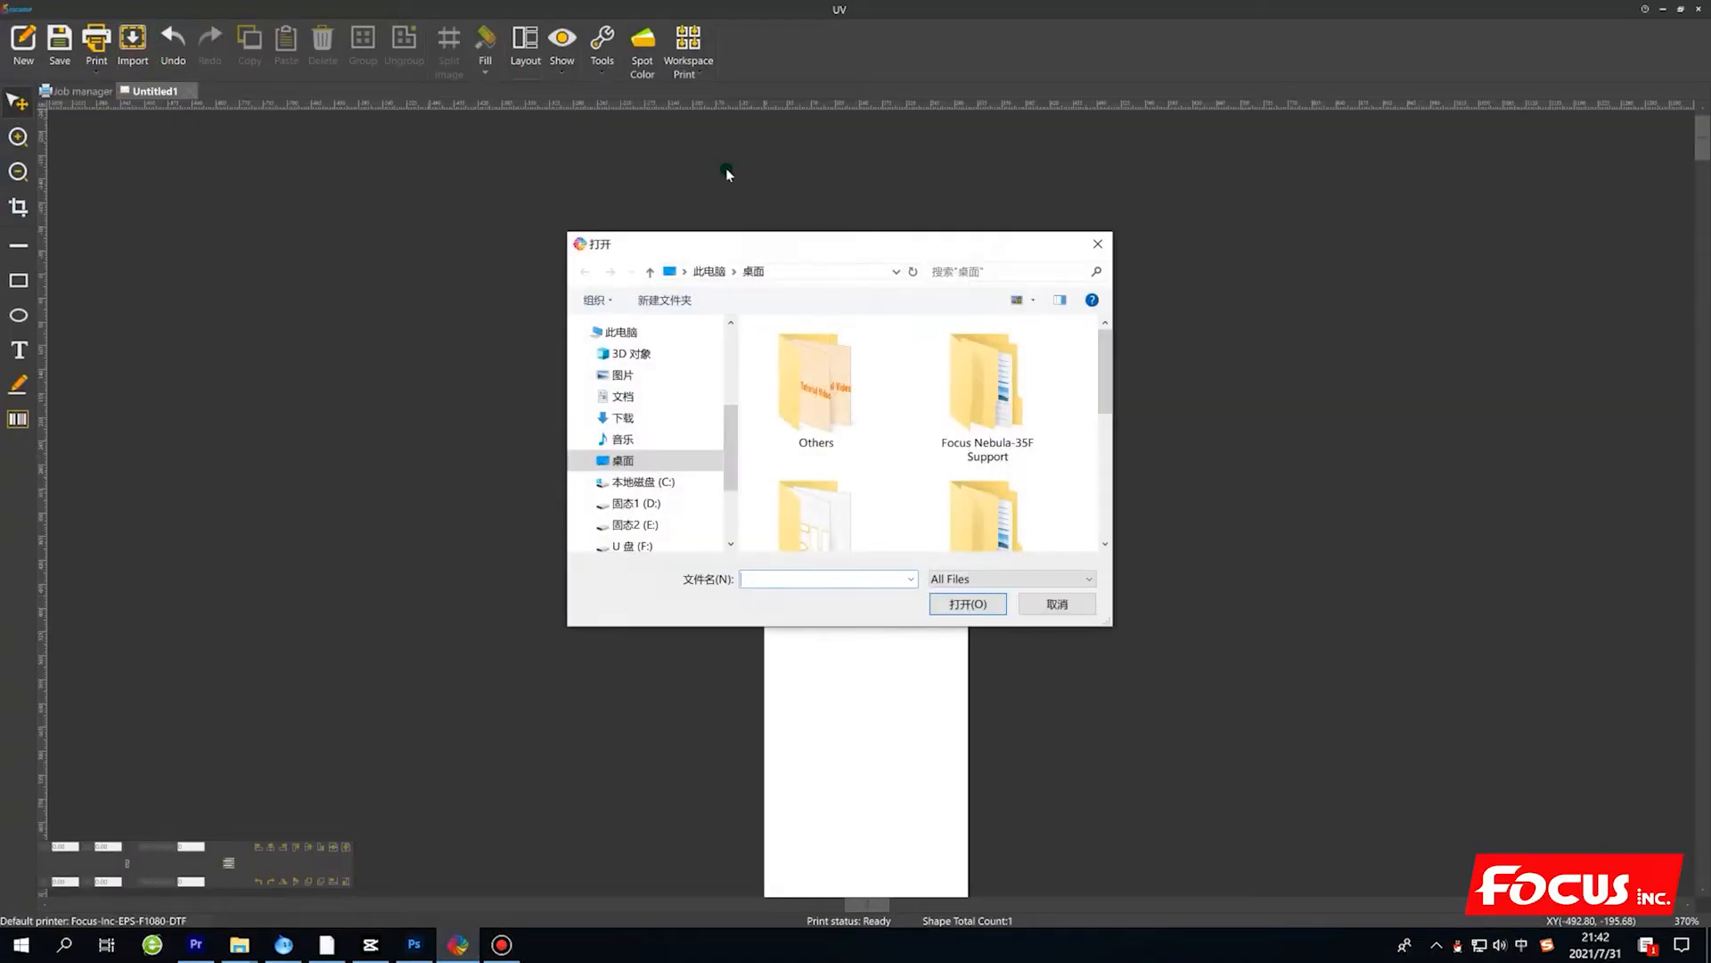
pyautogui.scroll(-1, 805, 491)
pyautogui.doubleClick(1004, 357)
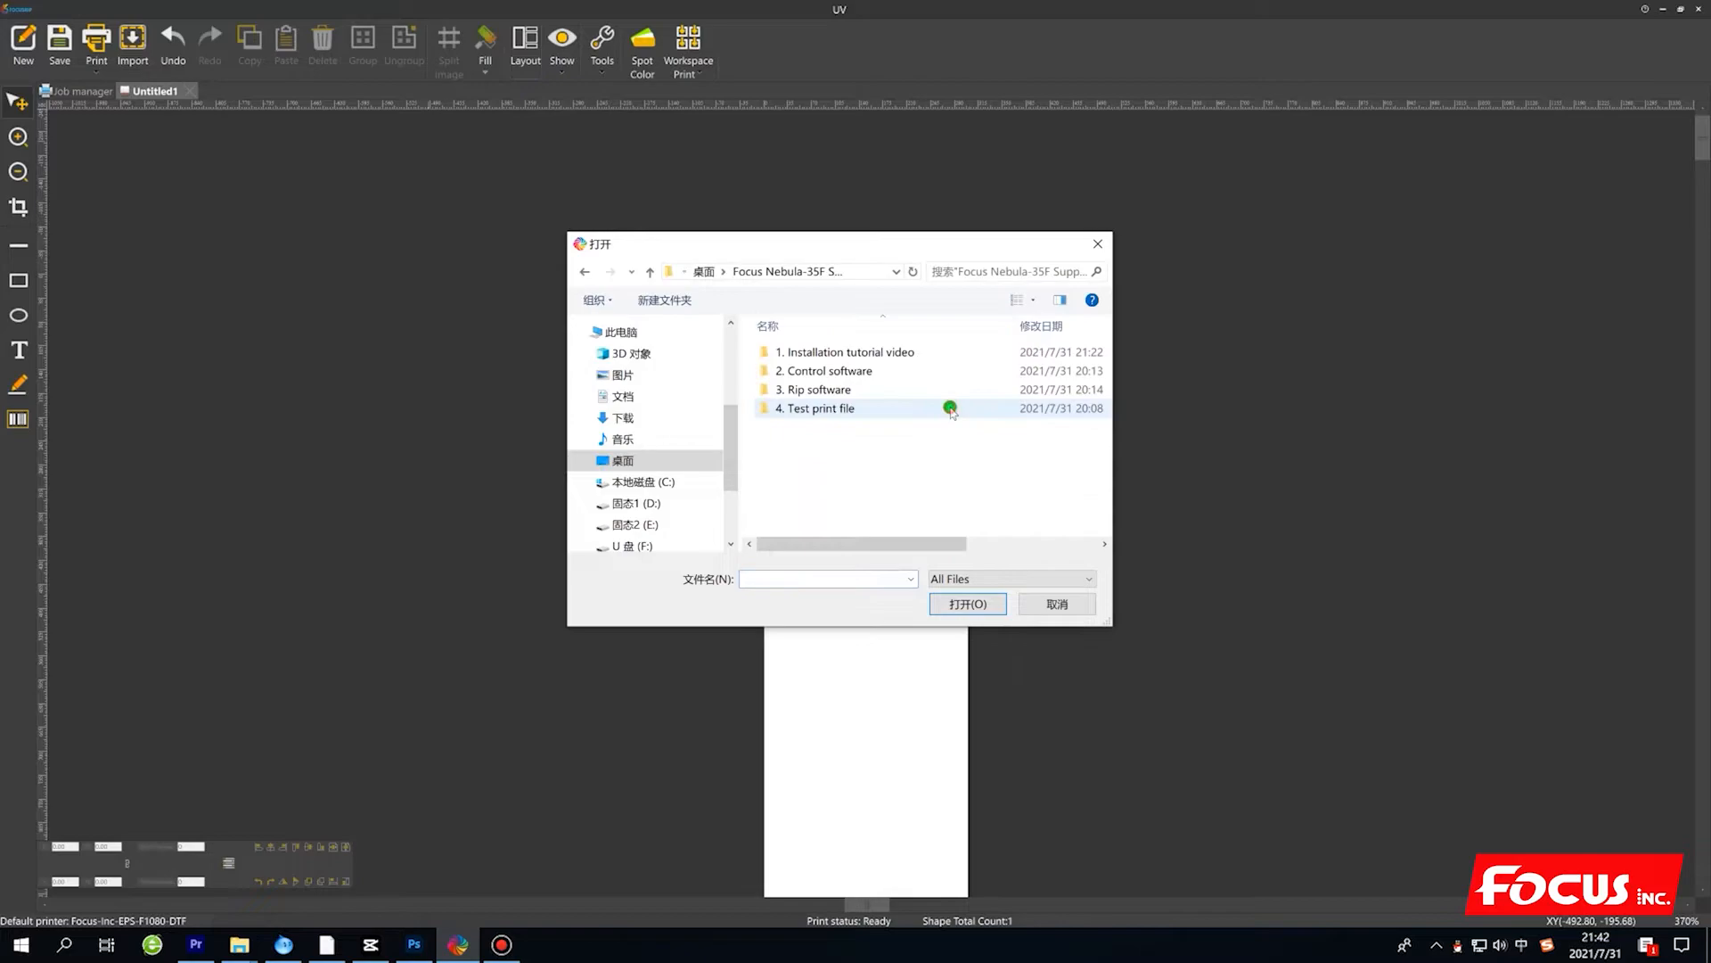
pyautogui.doubleClick(834, 408)
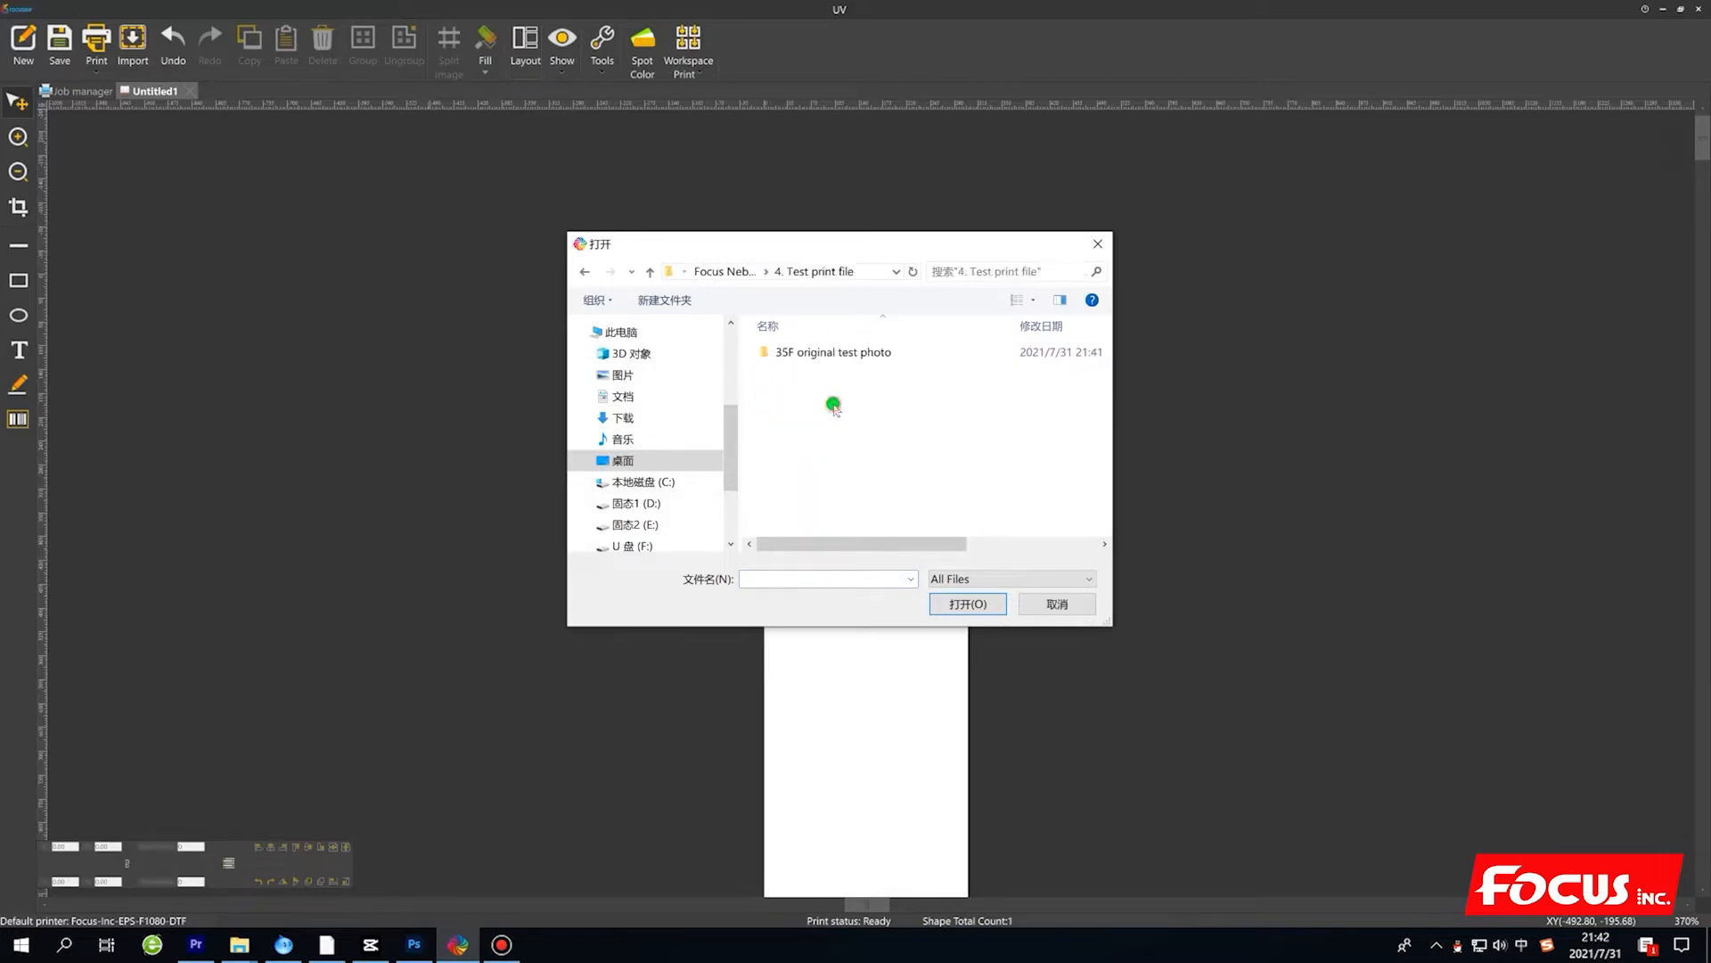
pyautogui.doubleClick(833, 351)
# Select every image in the folder except 25_pug and open the selection for import.
pyautogui.click(808, 391)
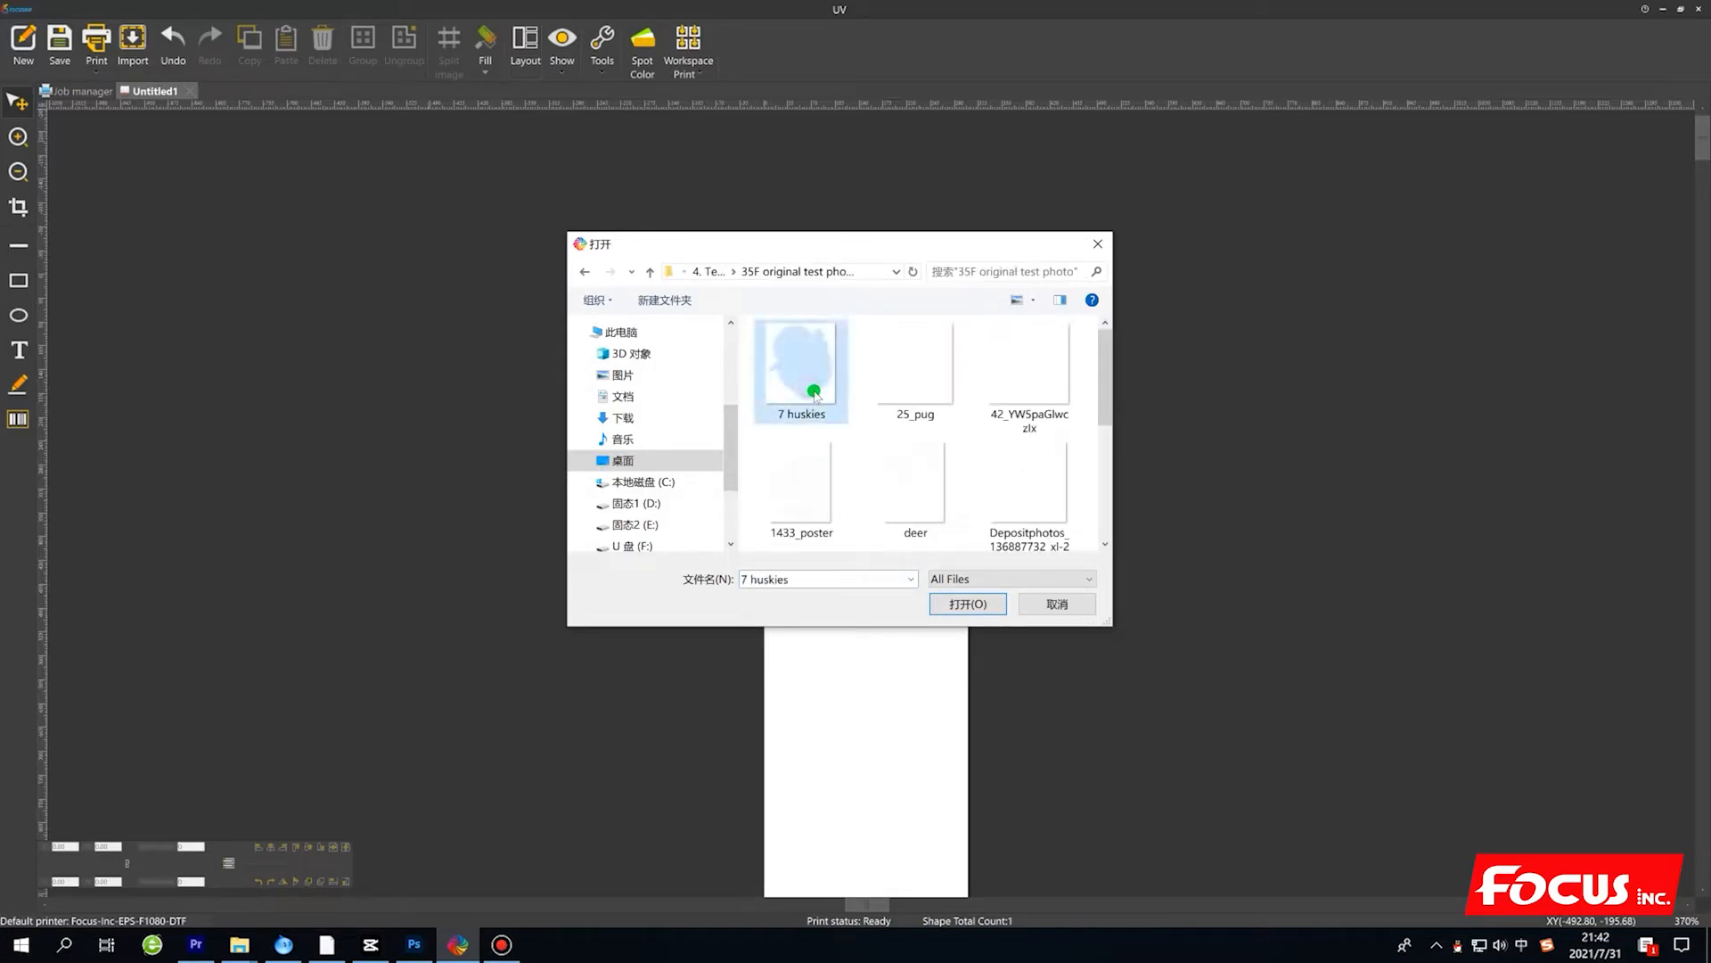
pyautogui.hotkey('ctrl', 'a')
pyautogui.keyDown('ctrl'); pyautogui.click(907, 388); pyautogui.keyUp('ctrl')
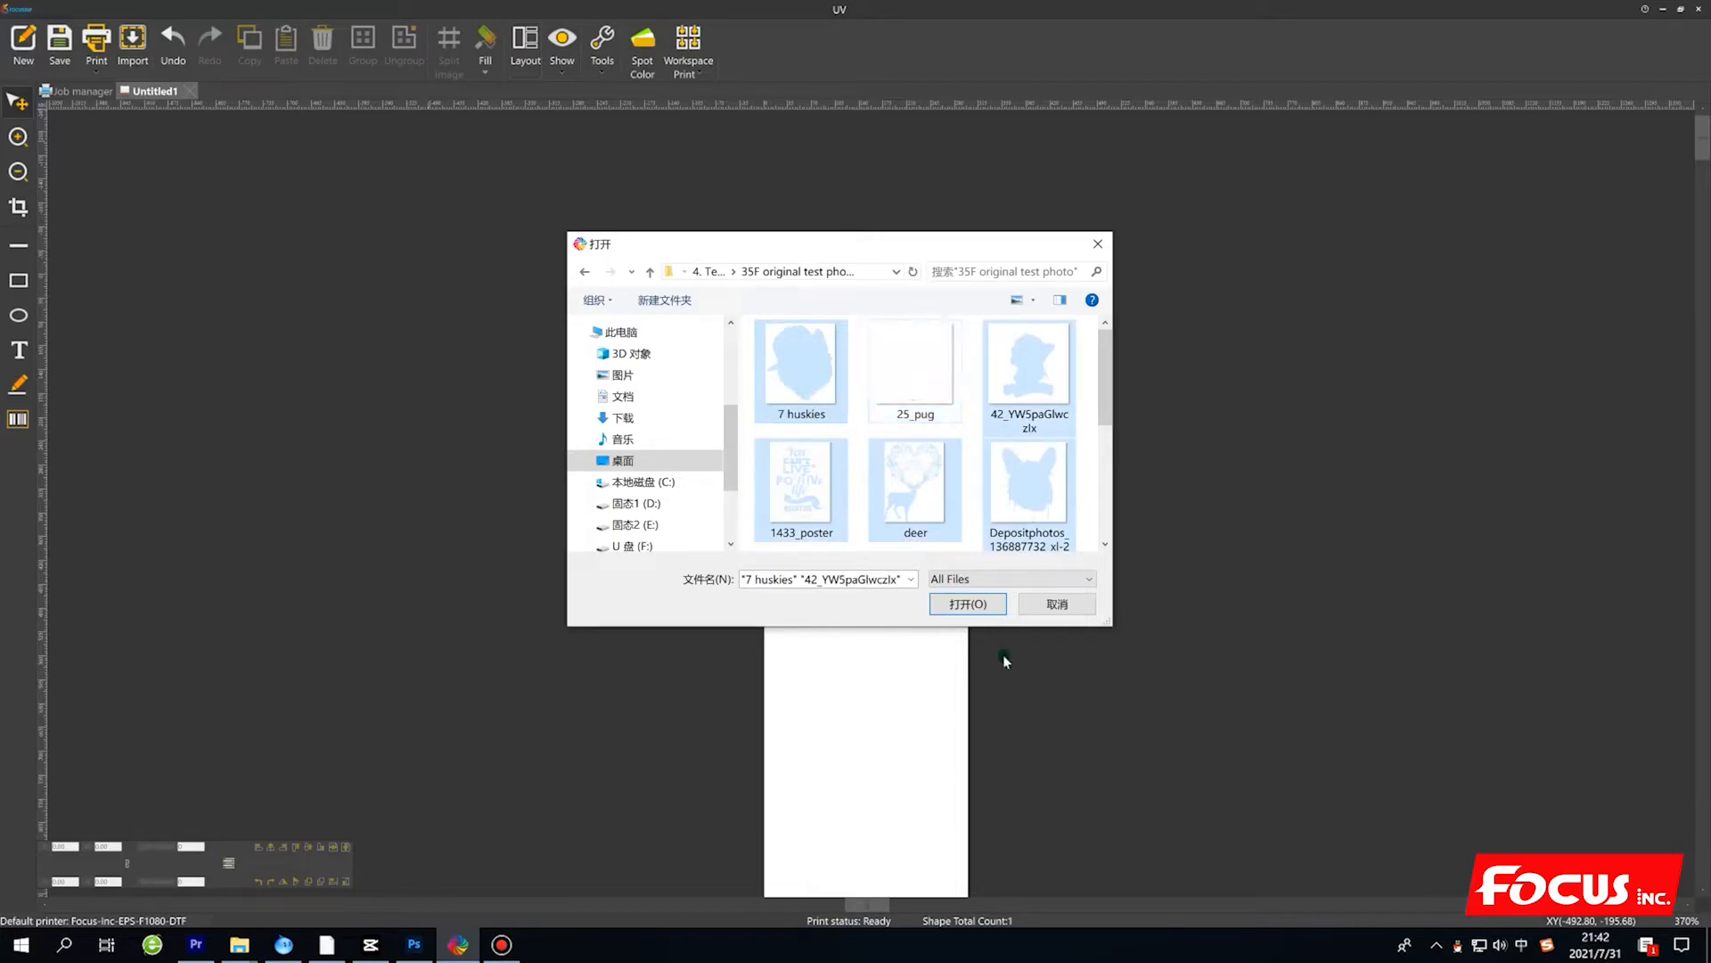
pyautogui.scroll(-5, 985, 458)
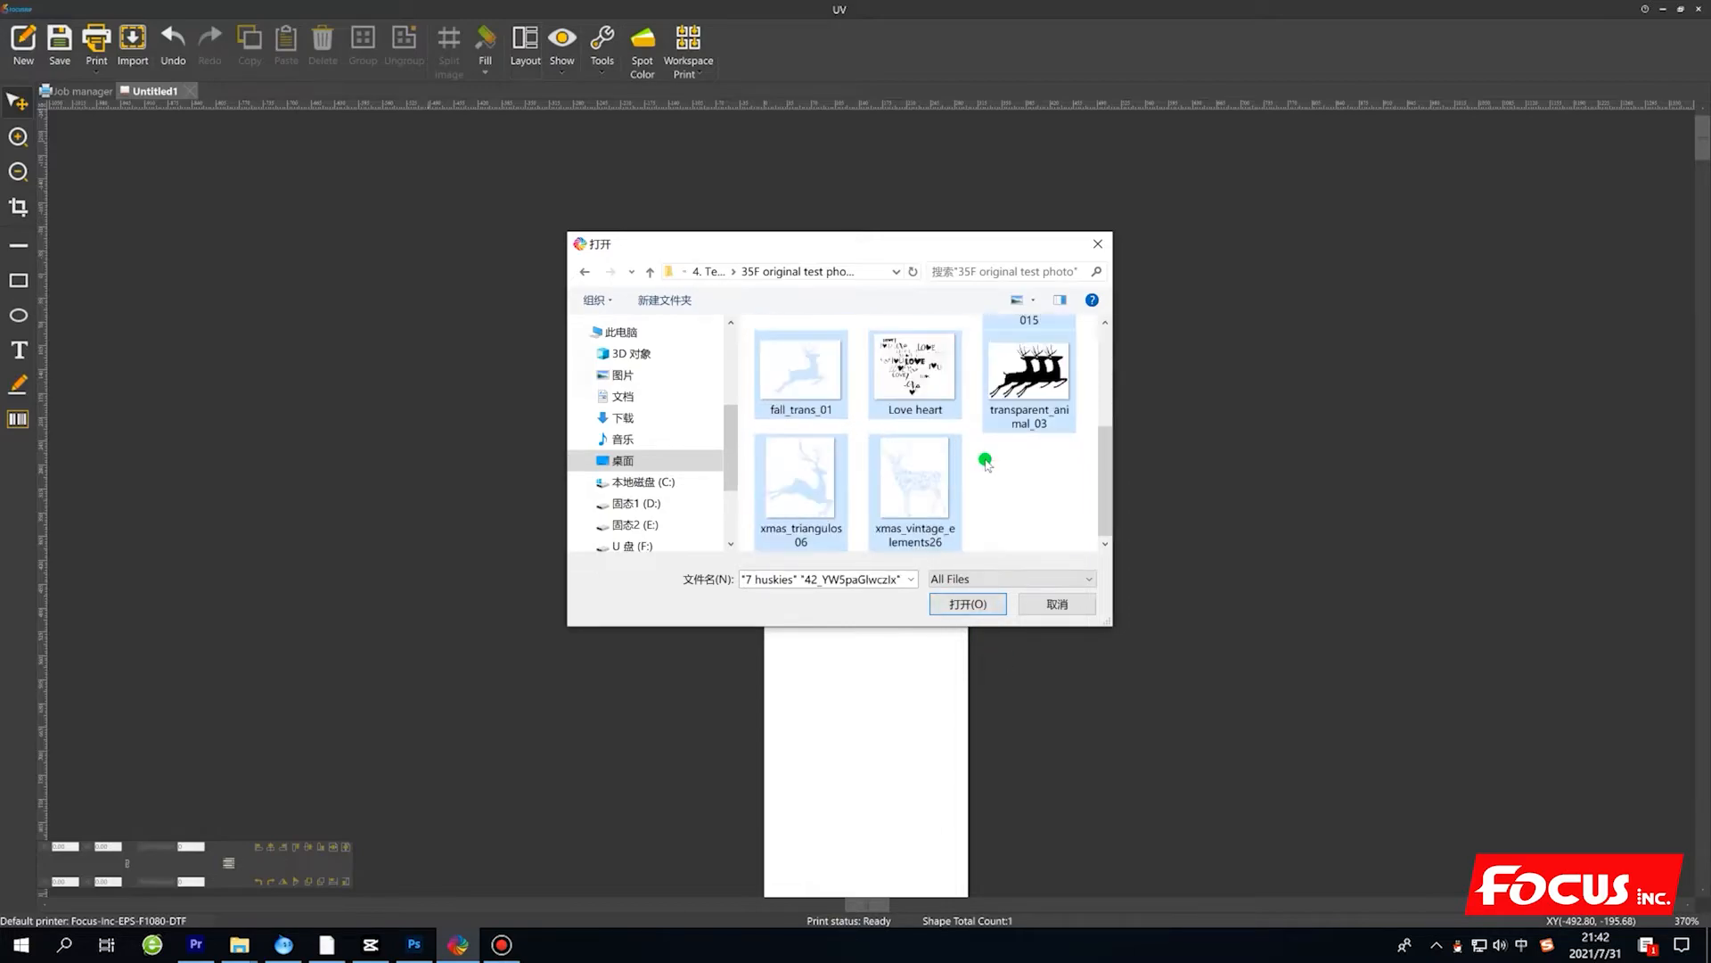
pyautogui.click(971, 604)
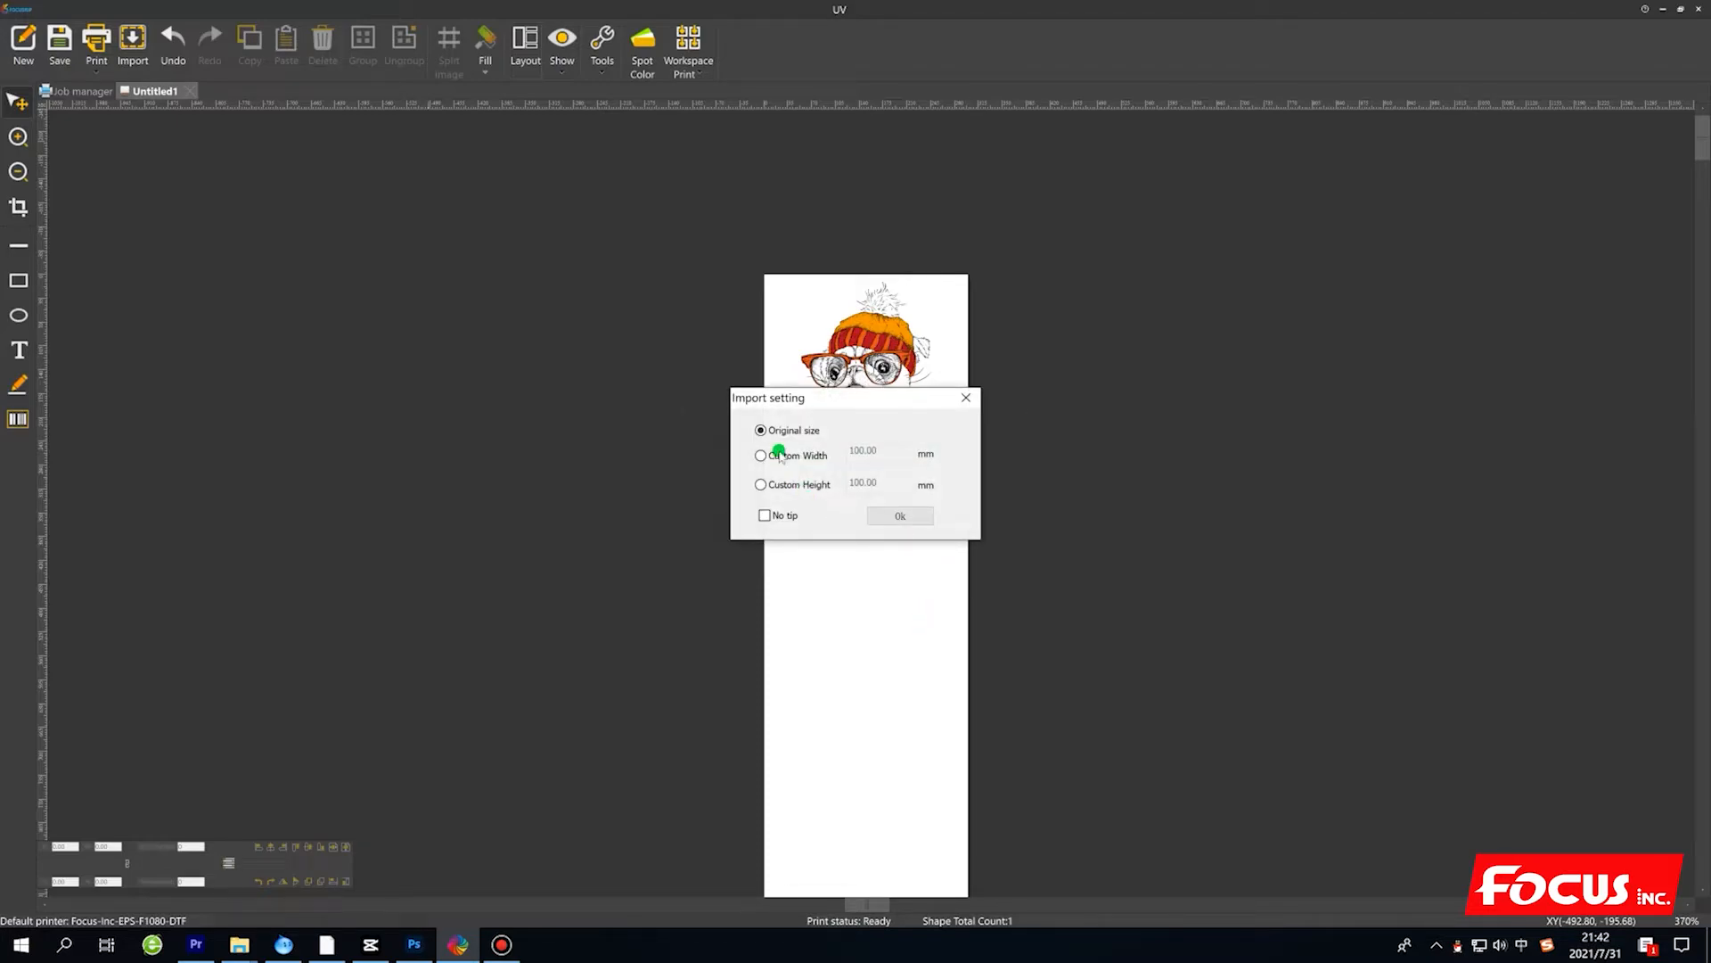
# Import the images at a custom width of 200 mm and shift them right to roughly centre them across the canvas.
pyautogui.click(763, 457)
pyautogui.doubleClick(892, 453)
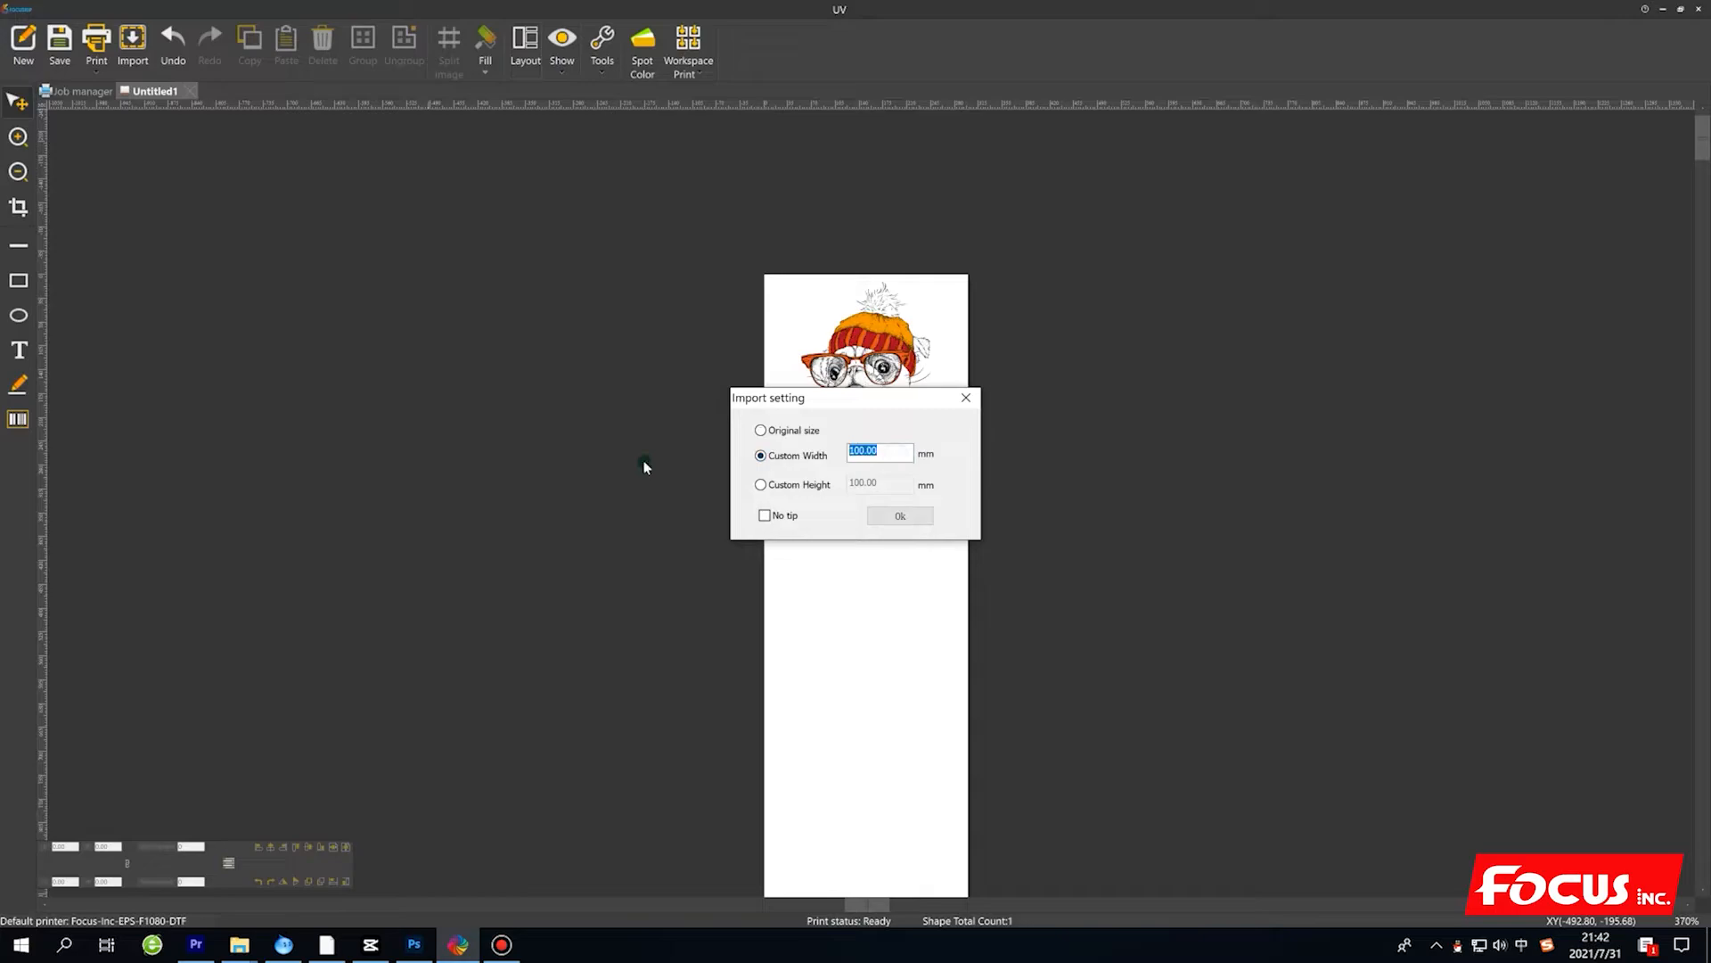
pyautogui.write('200')
pyautogui.click(900, 515)
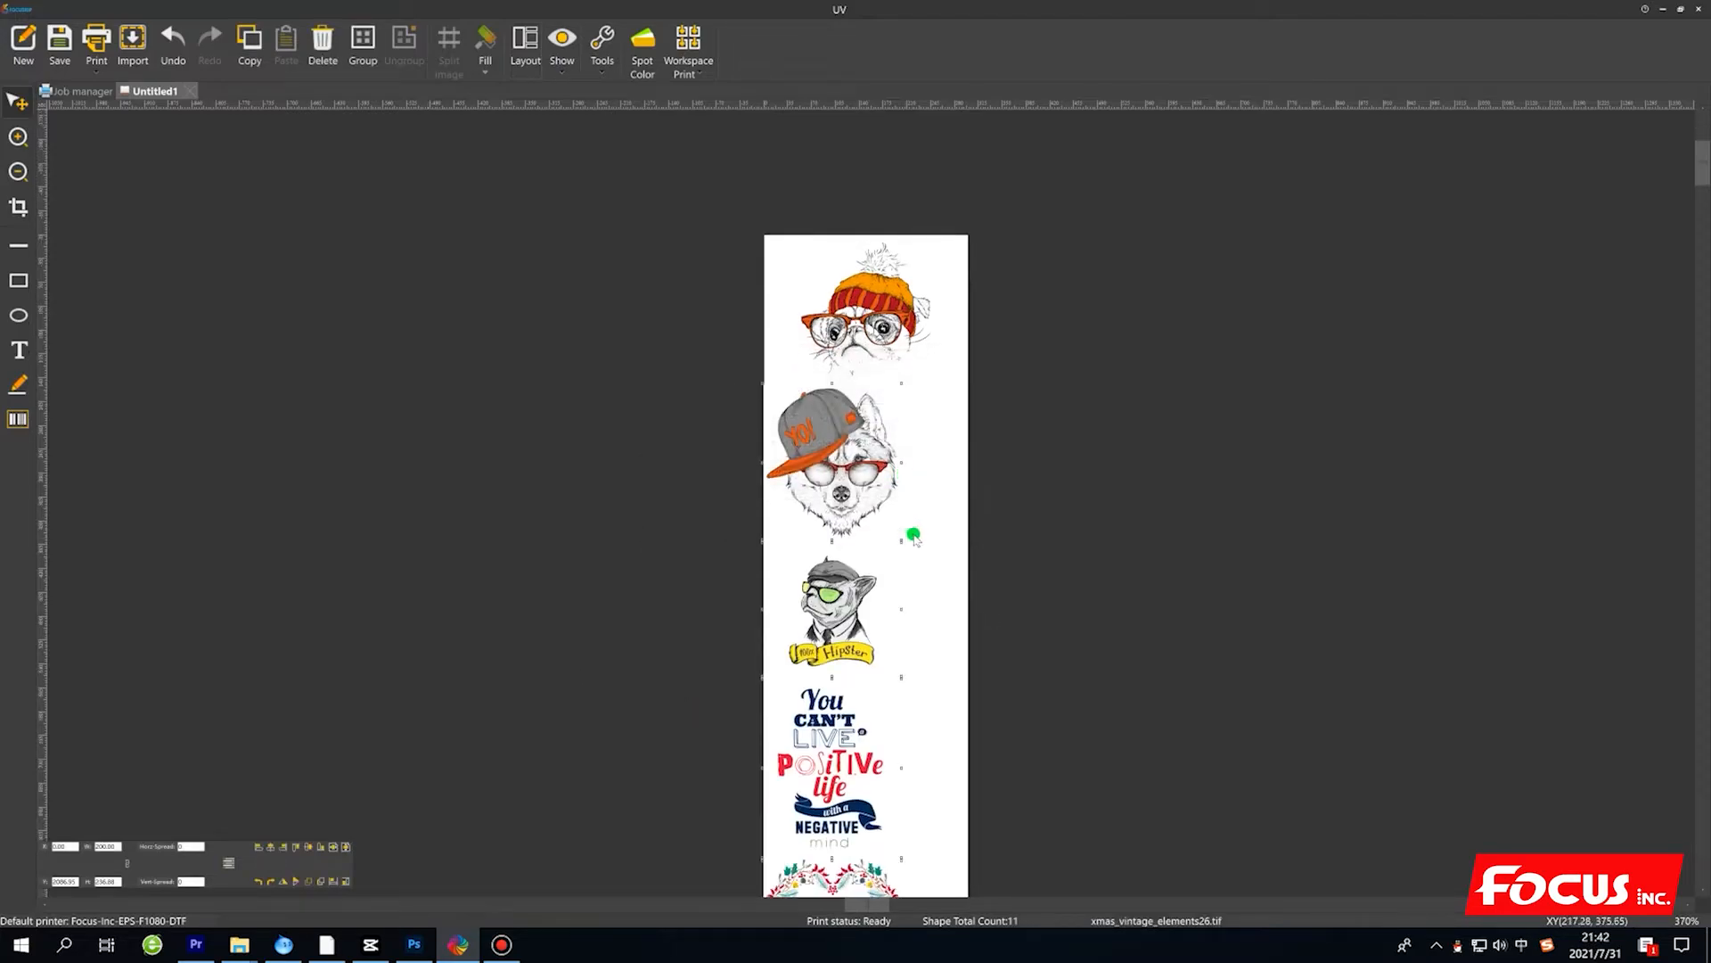
pyautogui.scroll(-2, 908, 588)
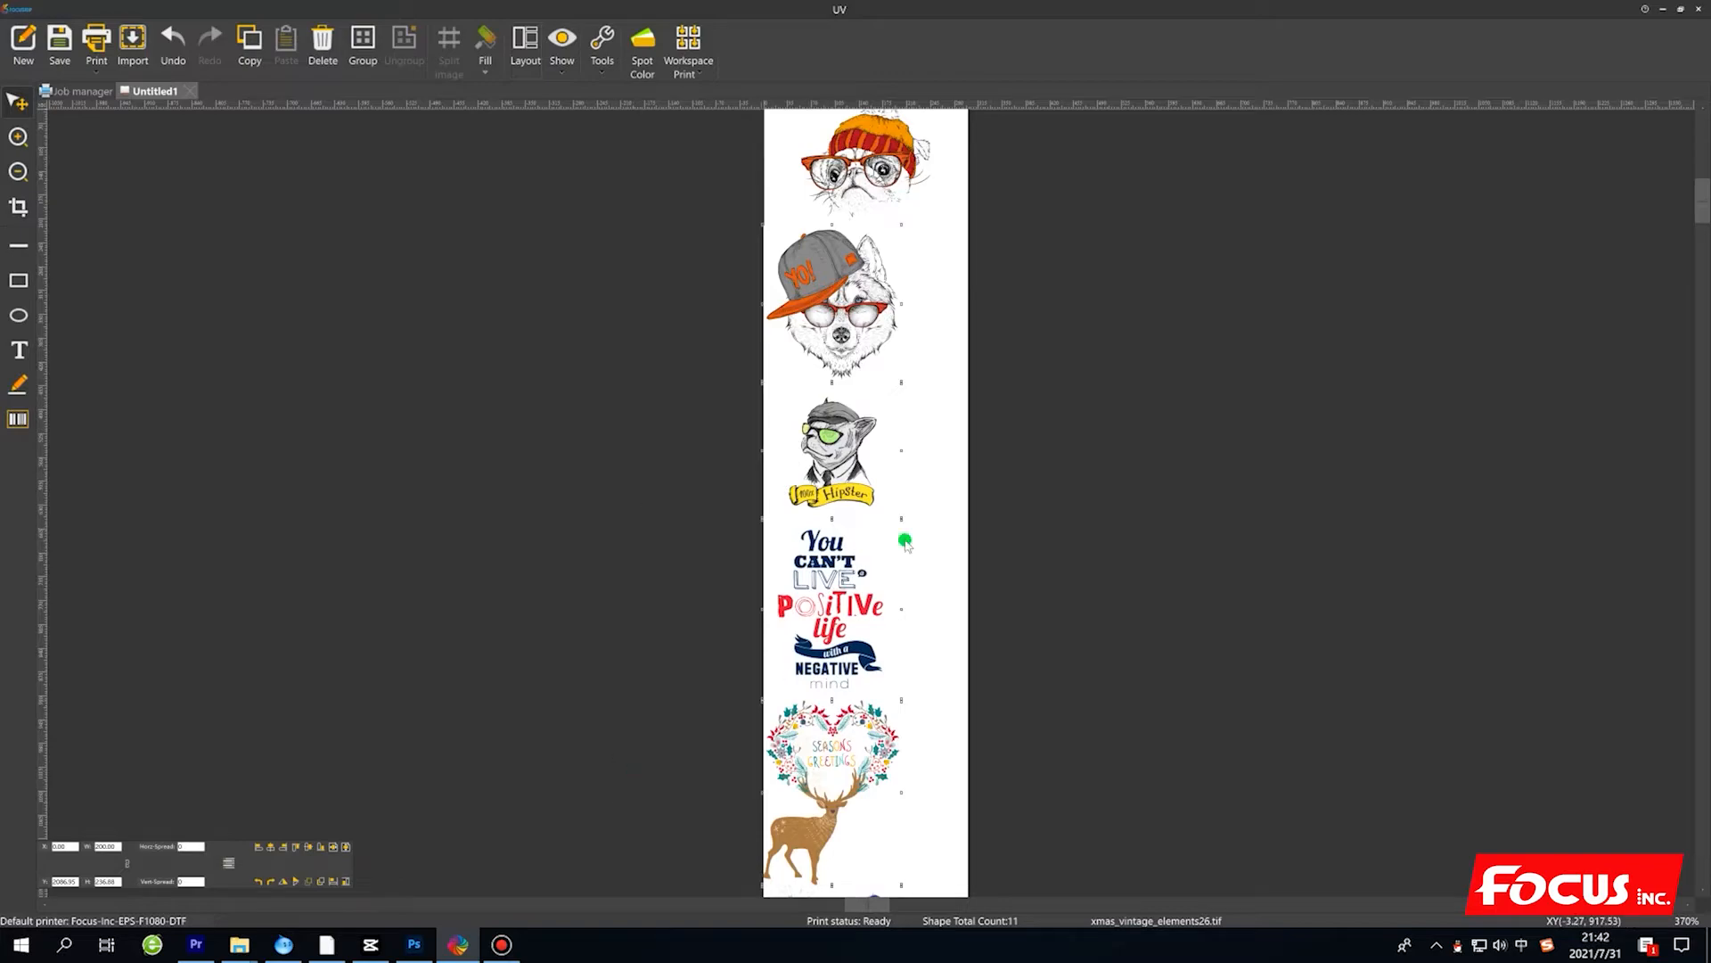
pyautogui.moveTo(841, 287); pyautogui.dragTo(876, 288)
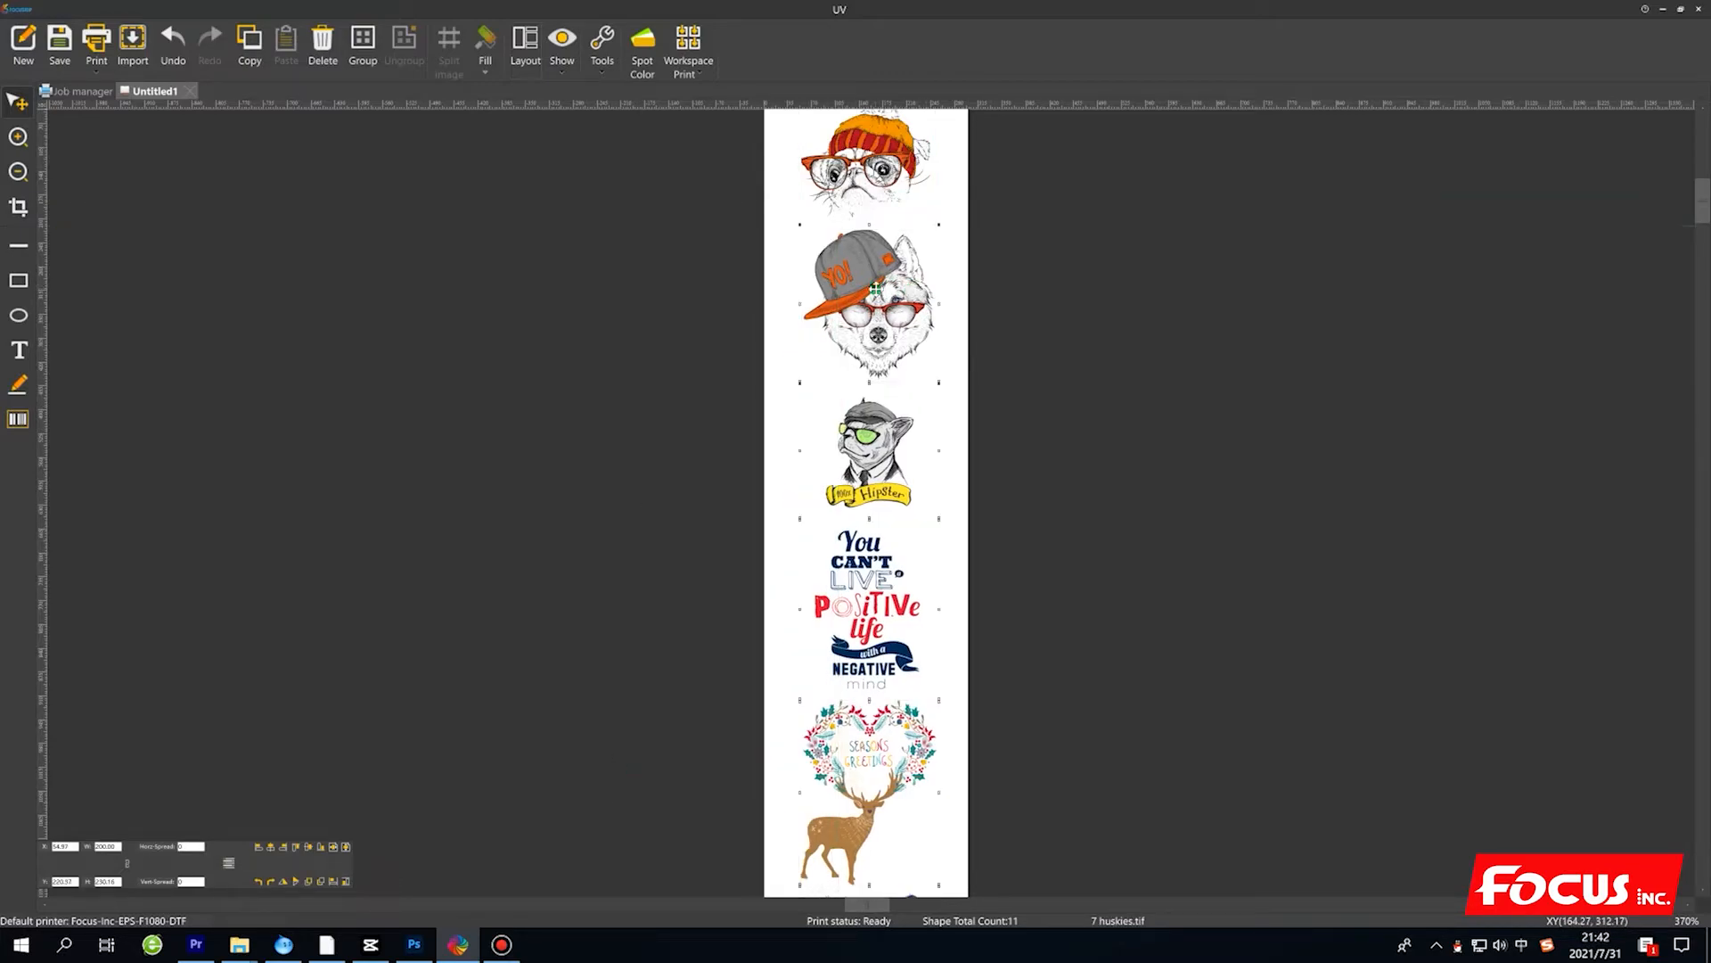
# Look over the whole column of imported images to check their arrangement, ending at the pug.
pyautogui.scroll(-3, 892, 624)
pyautogui.scroll(-2, 892, 651)
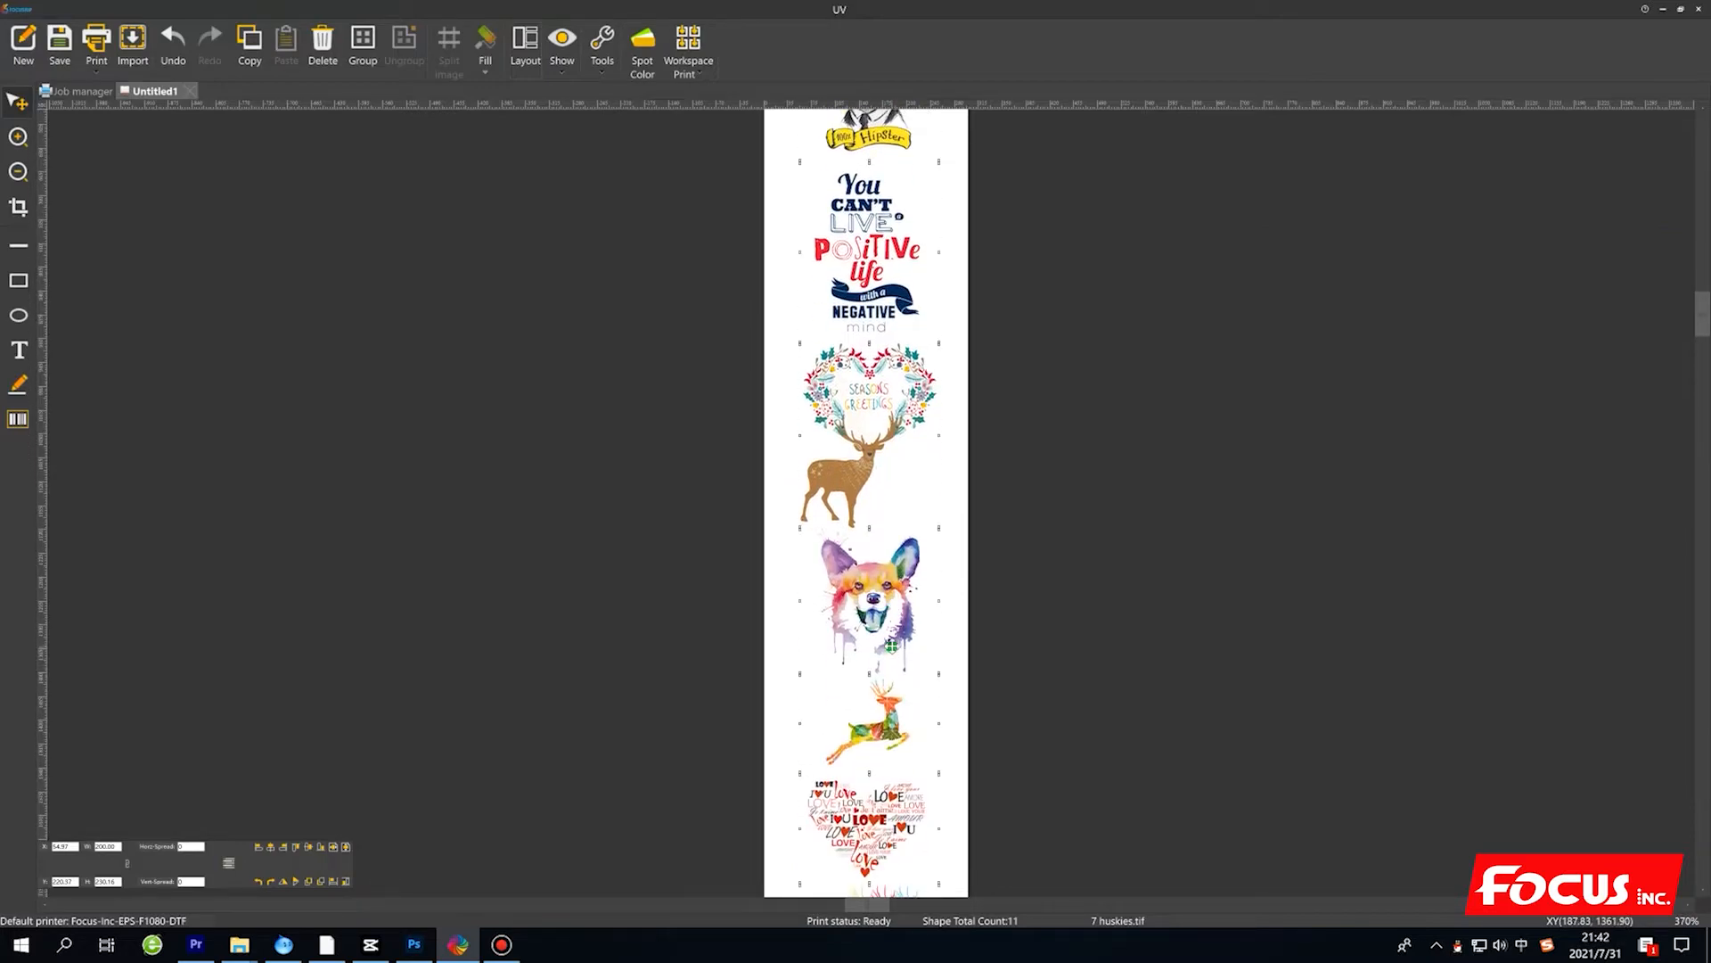
pyautogui.scroll(-1, 856, 657)
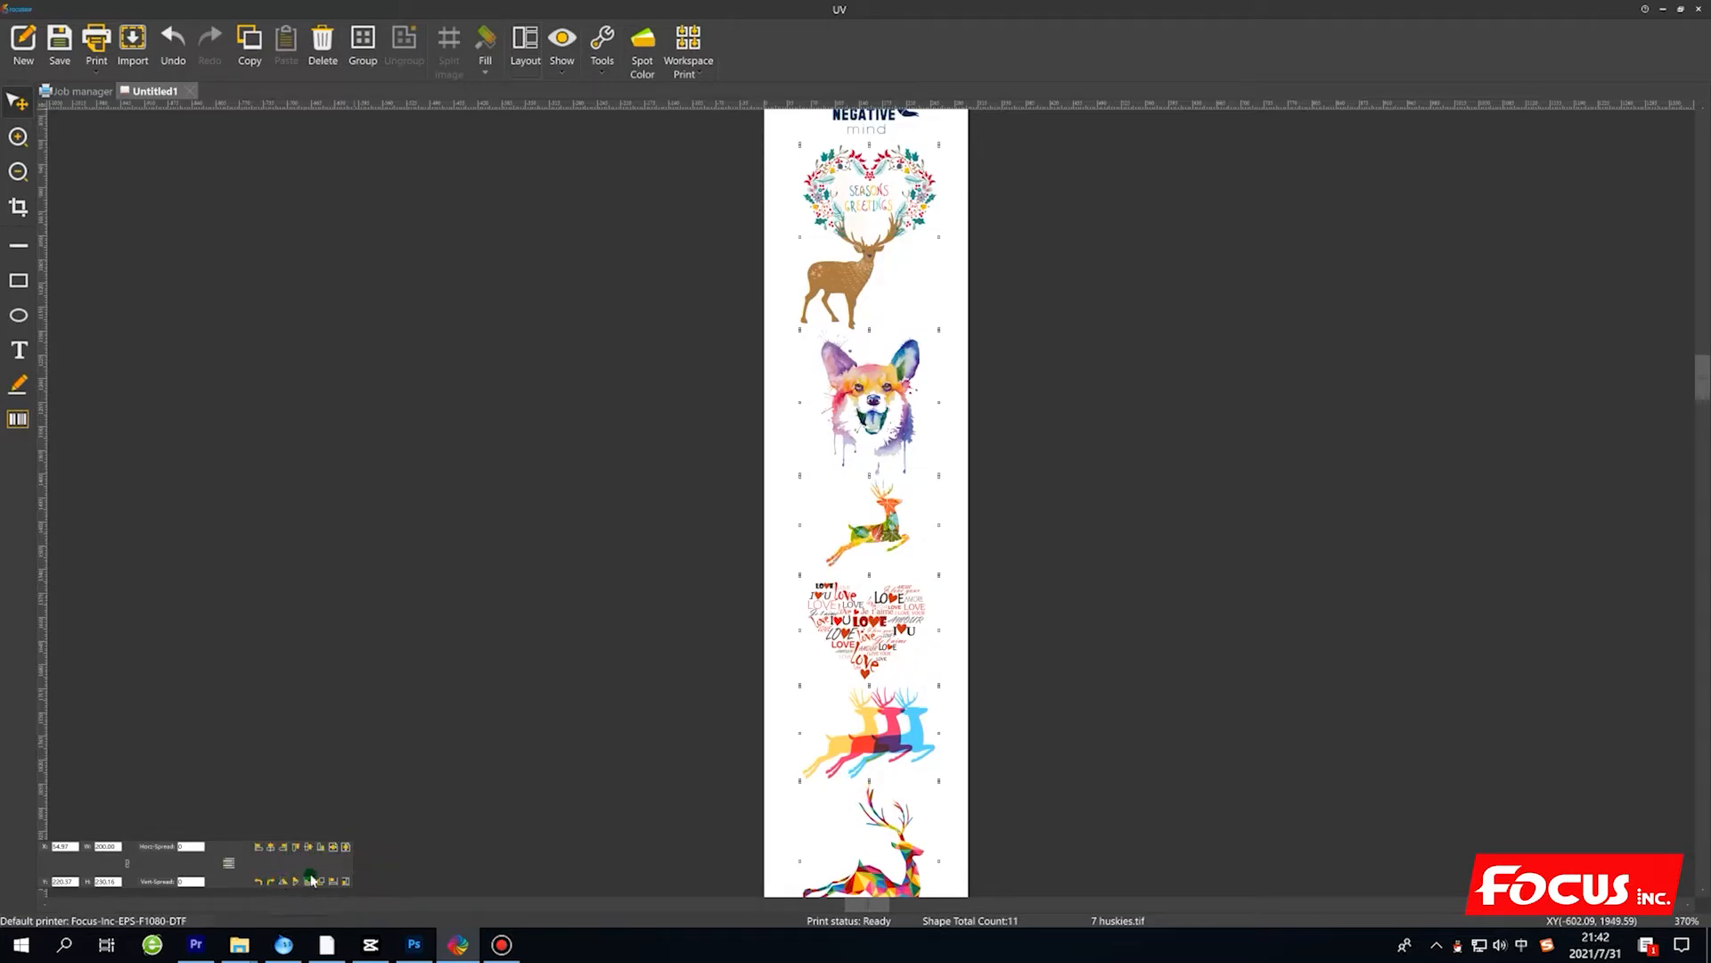
pyautogui.scroll(2, 985, 623)
pyautogui.scroll(4, 985, 624)
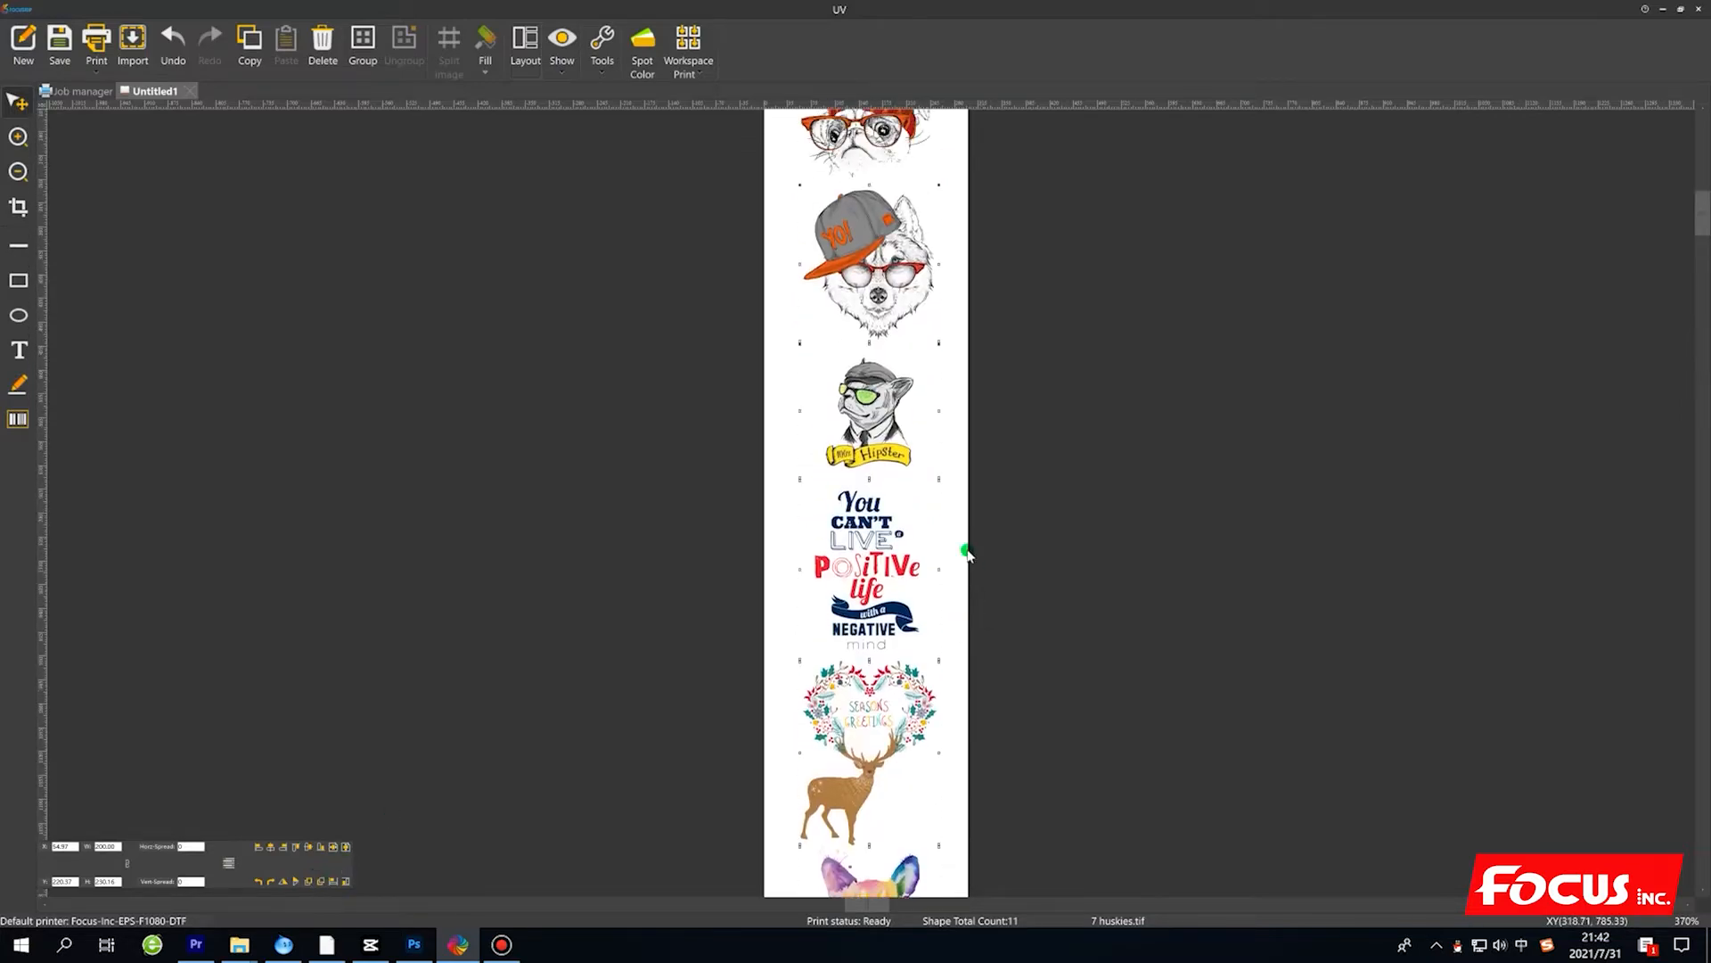
pyautogui.scroll(-4, 928, 526)
pyautogui.scroll(-7, 933, 595)
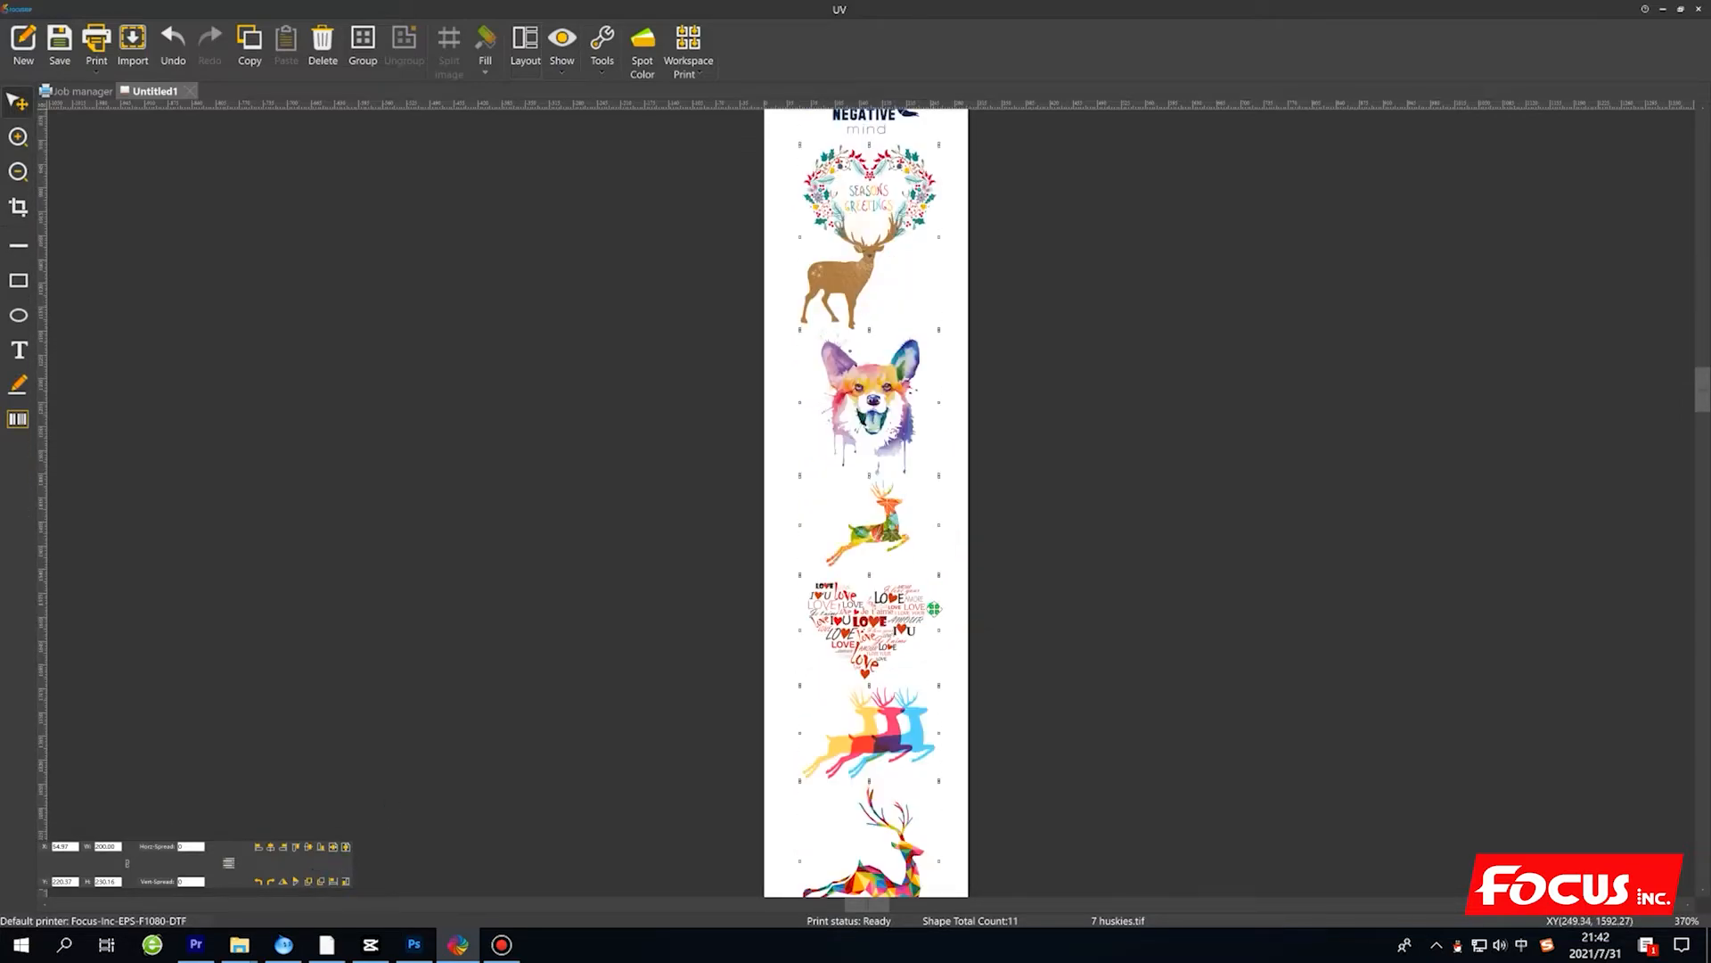
pyautogui.scroll(6, 932, 635)
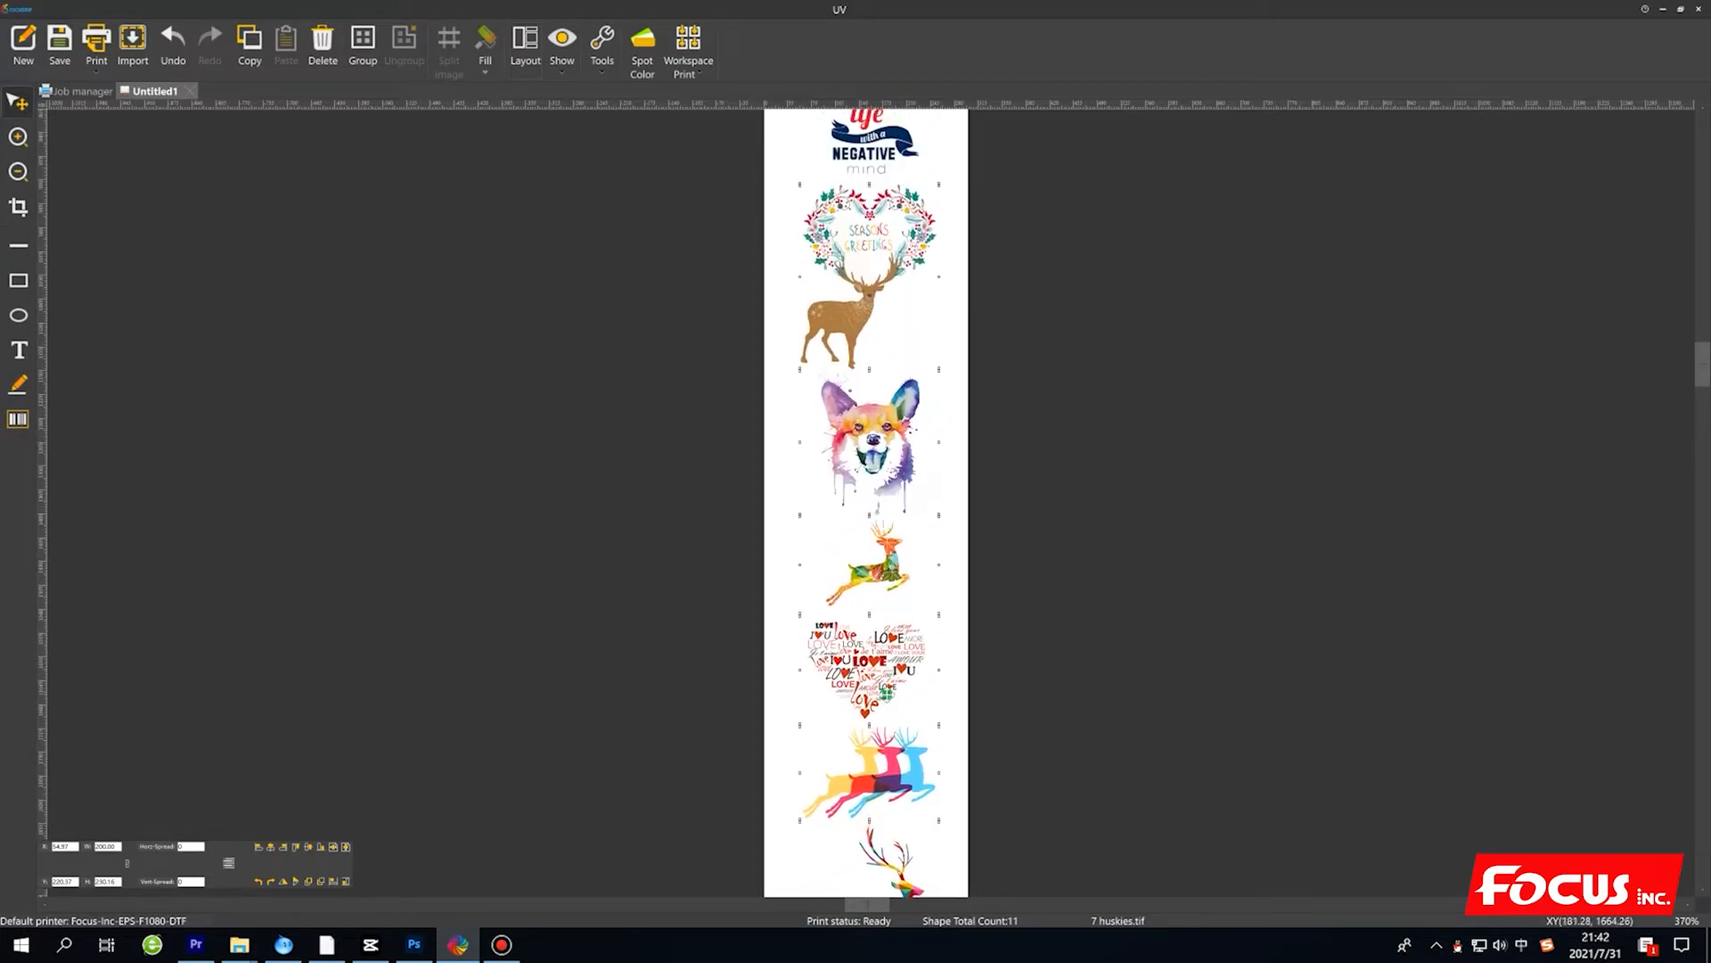
pyautogui.scroll(6, 909, 394)
pyautogui.scroll(2, 934, 484)
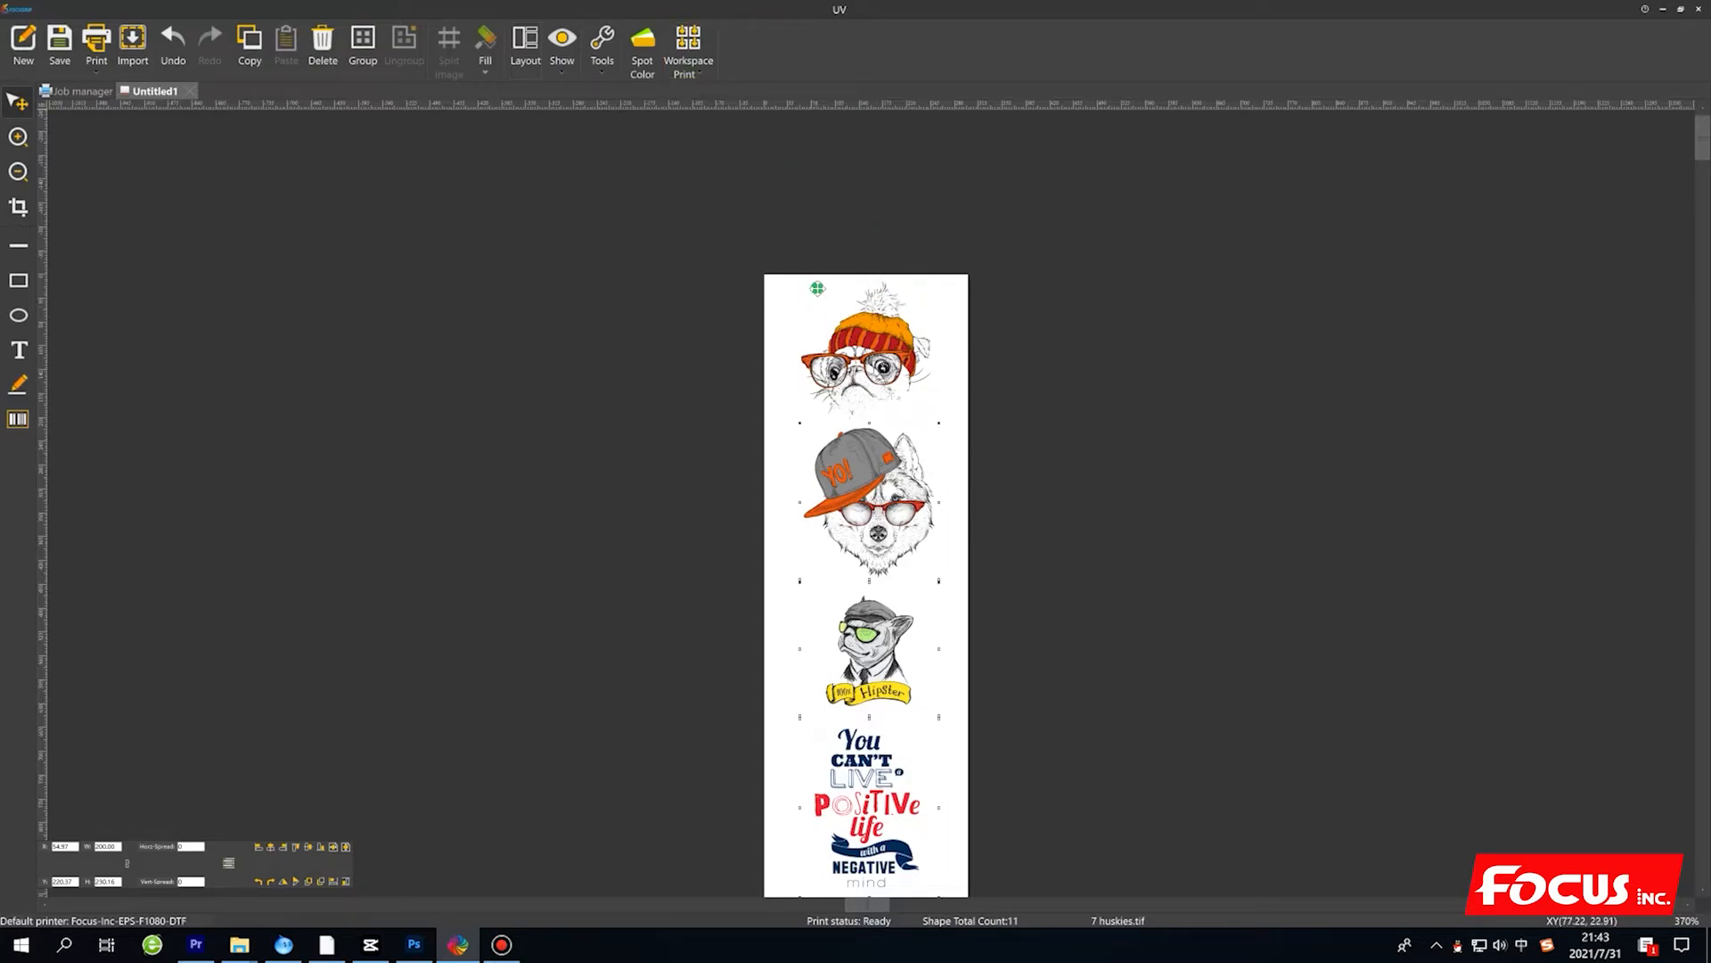
# Deselect the images and set the second spot color's data source type to Spot in the spot color settings.
pyautogui.click(820, 266)
pyautogui.click(656, 67)
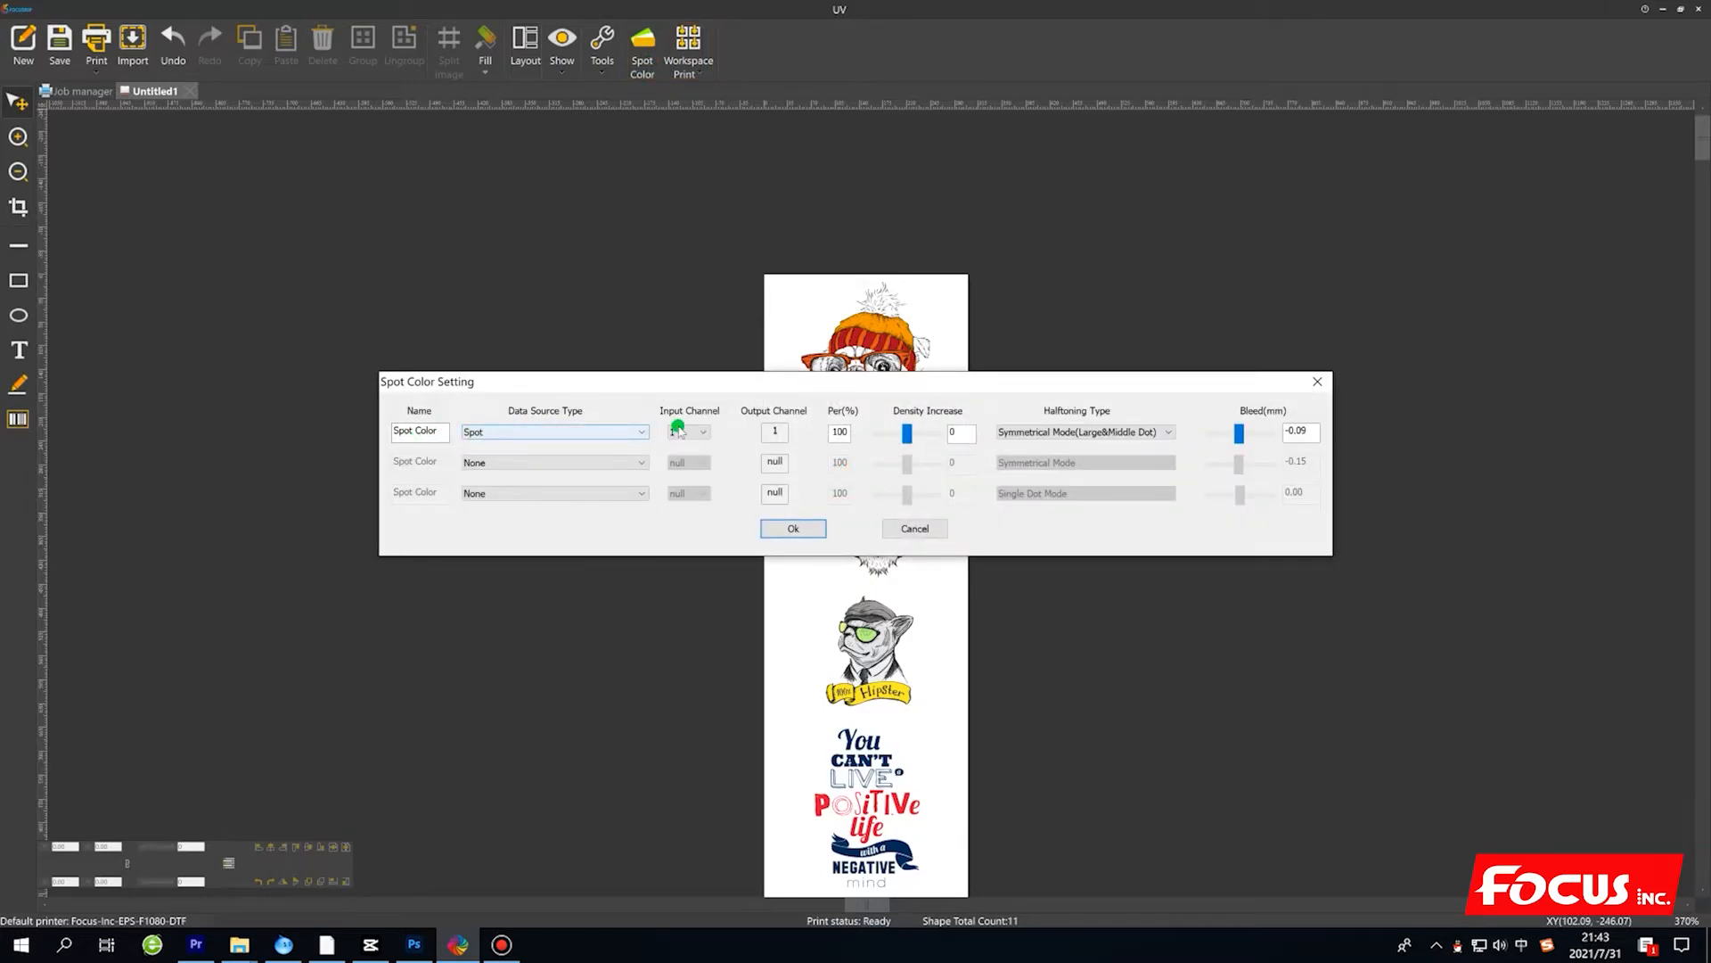
pyautogui.click(521, 468)
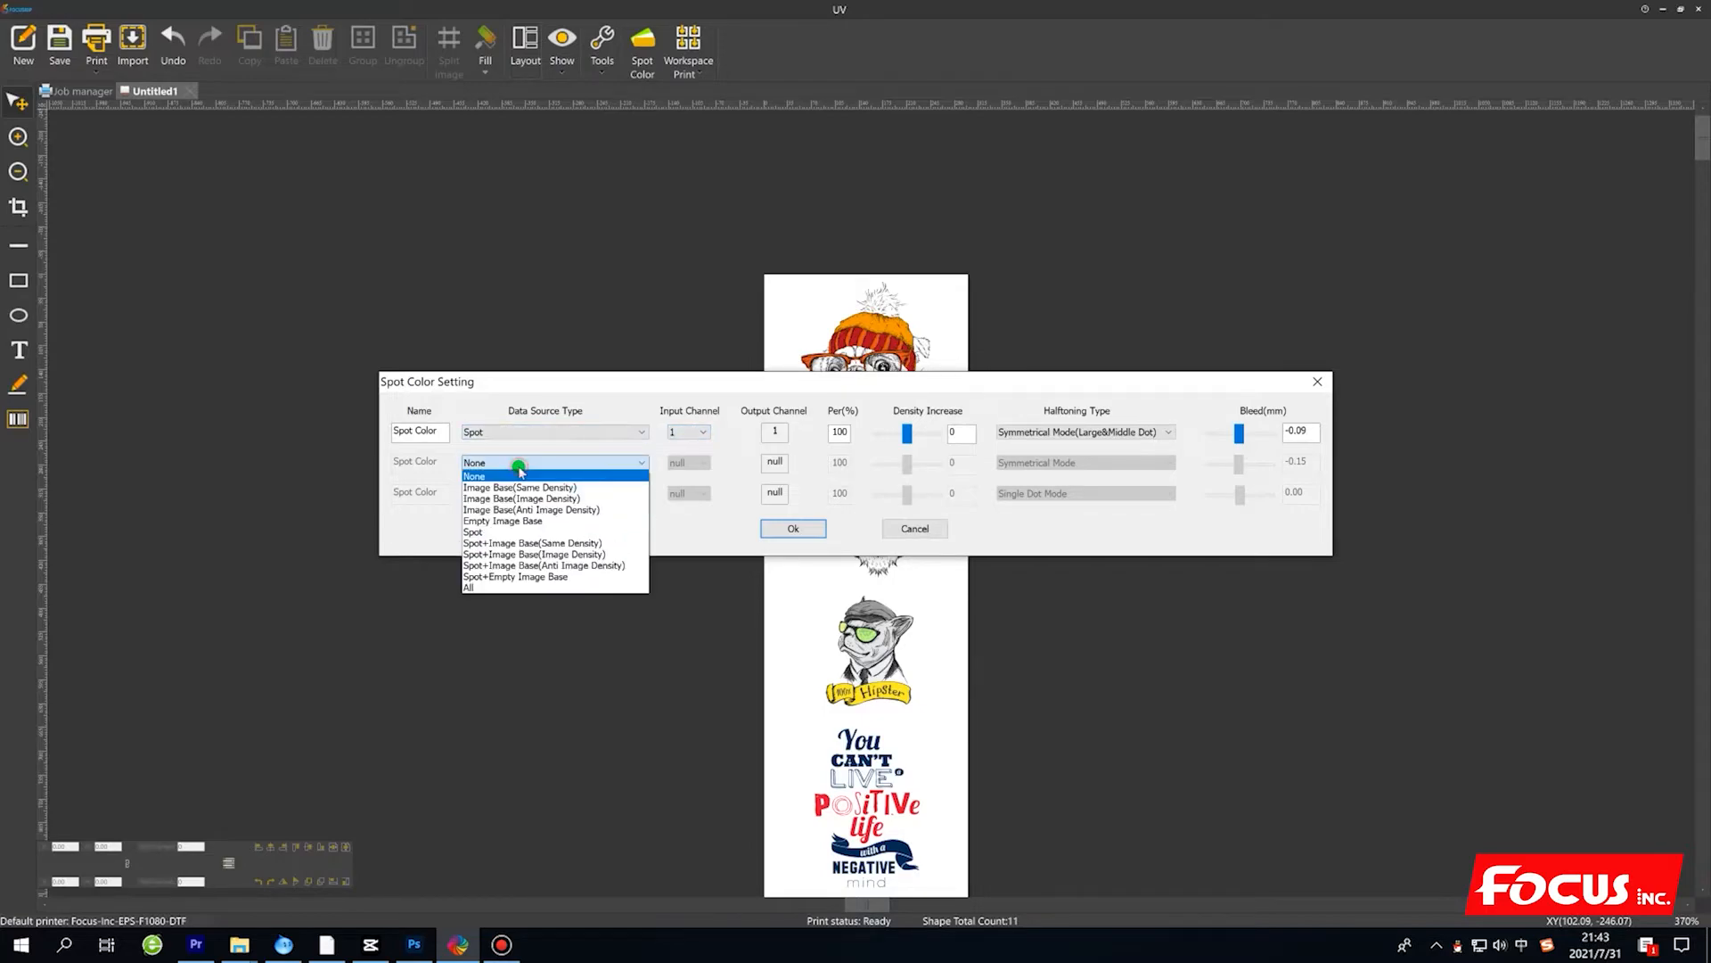
pyautogui.click(496, 530)
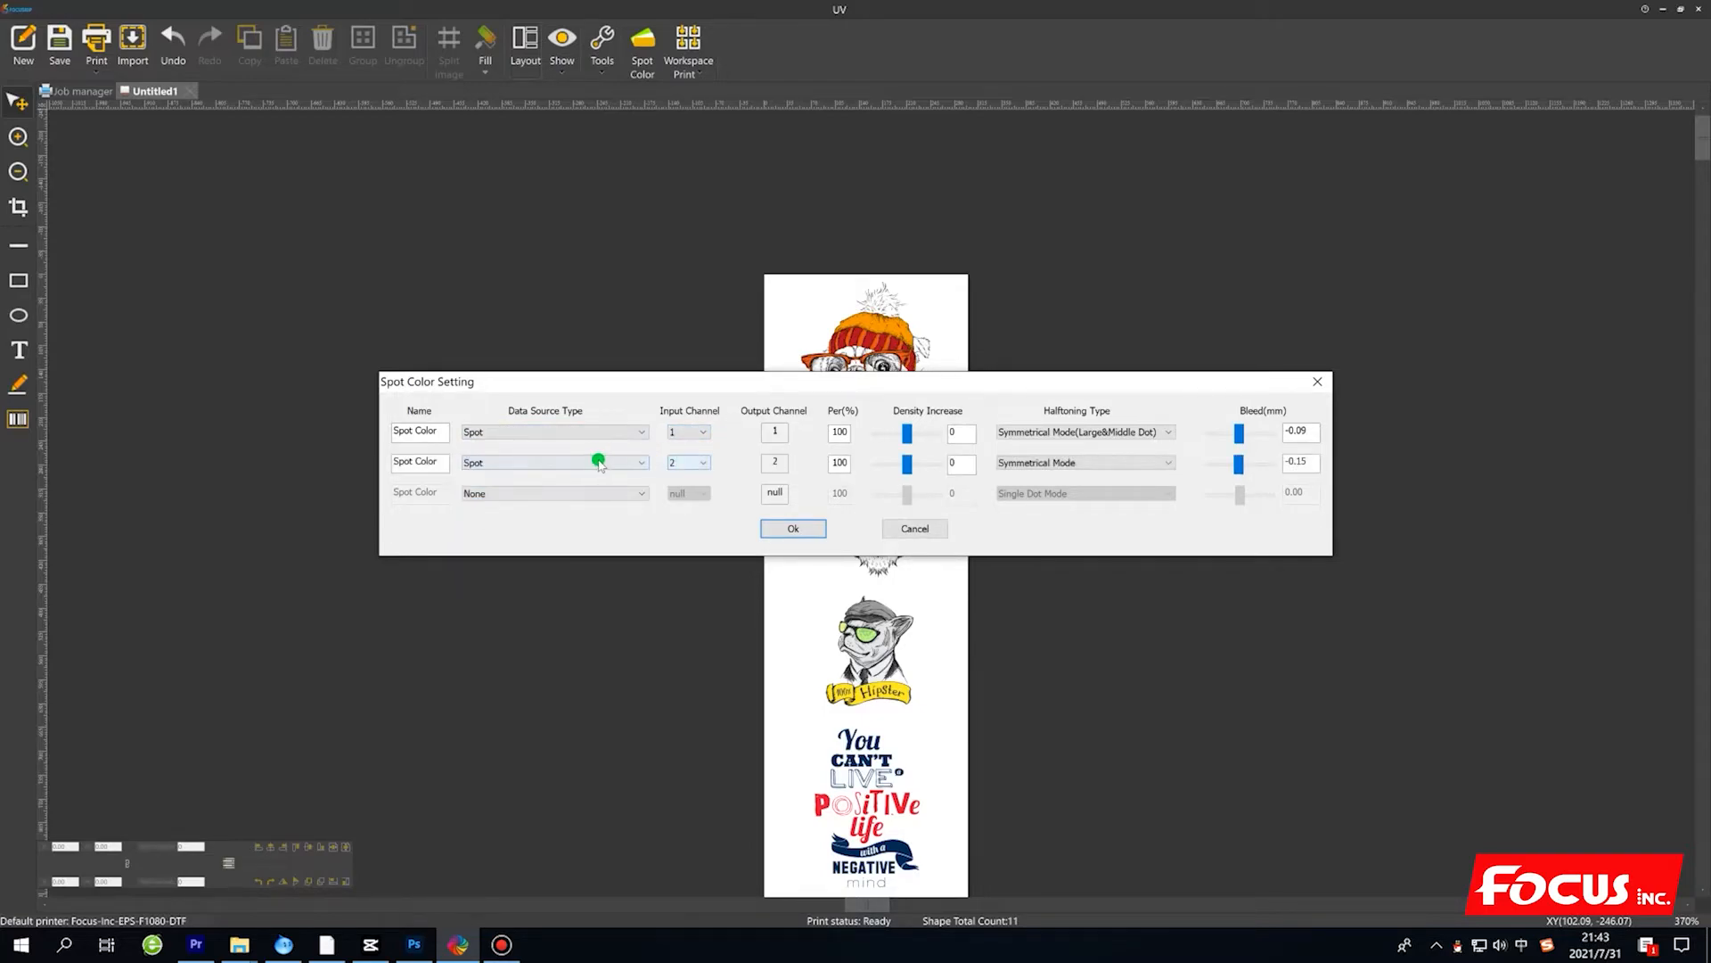
pyautogui.click(535, 462)
pyautogui.click(500, 534)
pyautogui.click(517, 432)
pyautogui.click(497, 501)
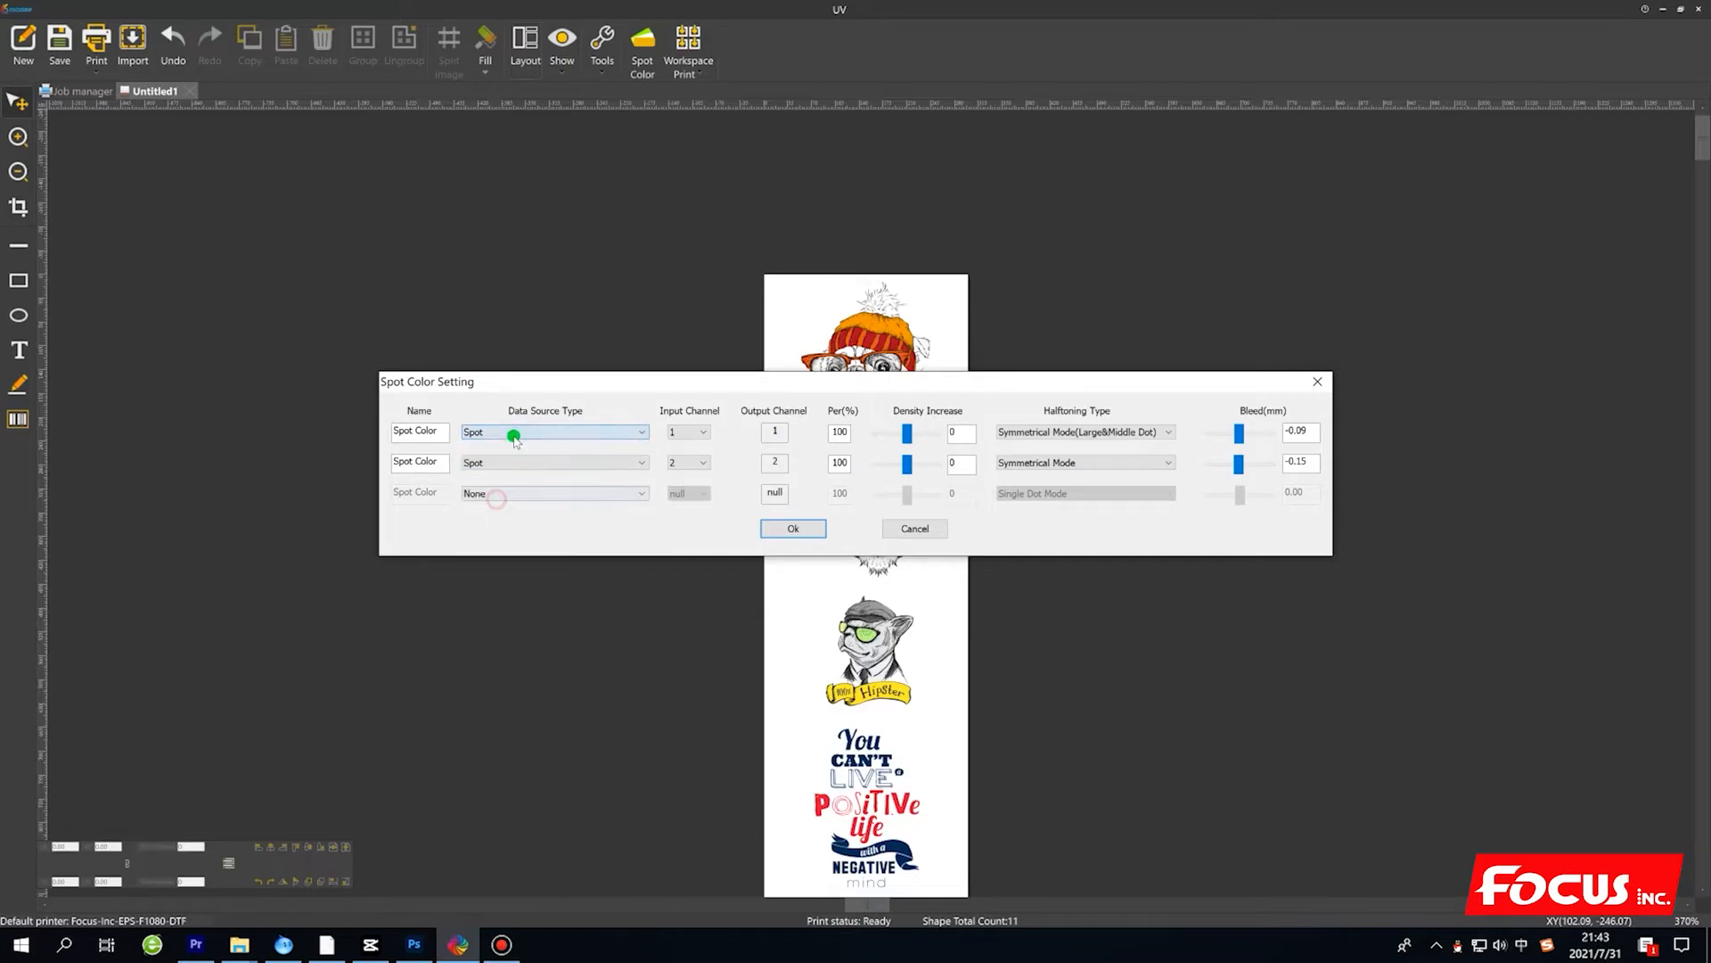
# Reset the data source type of the first and second spot colors to None.
pyautogui.click(517, 432)
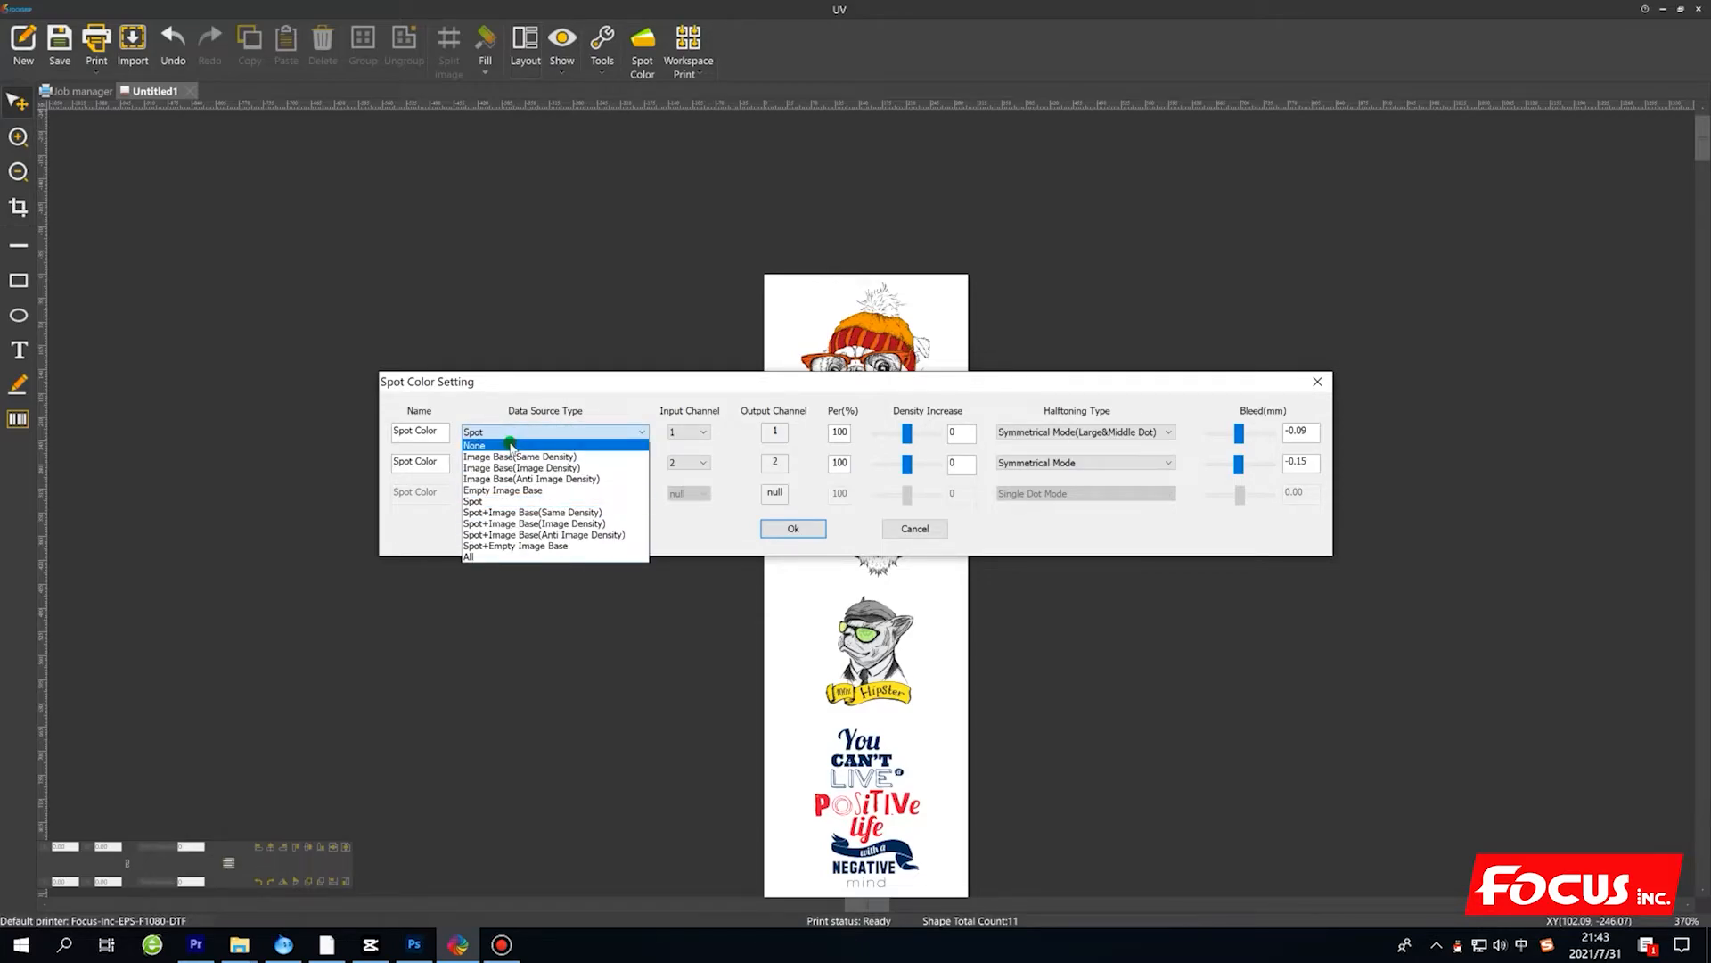
pyautogui.click(512, 446)
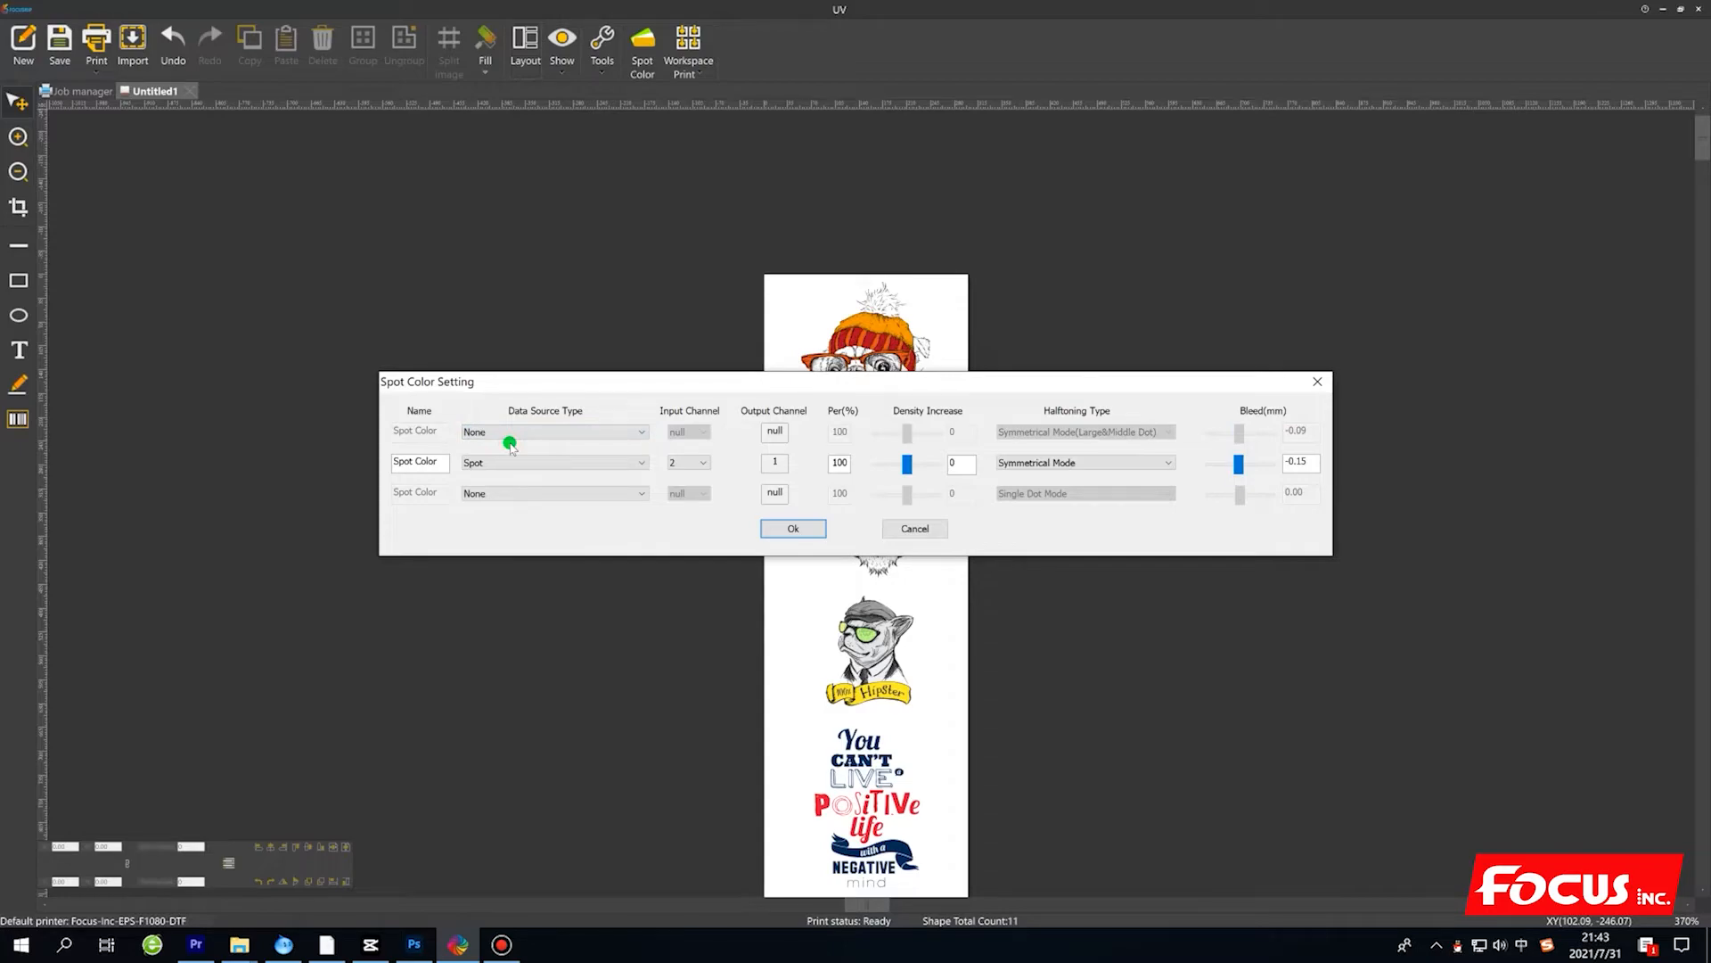
pyautogui.click(490, 463)
pyautogui.click(486, 480)
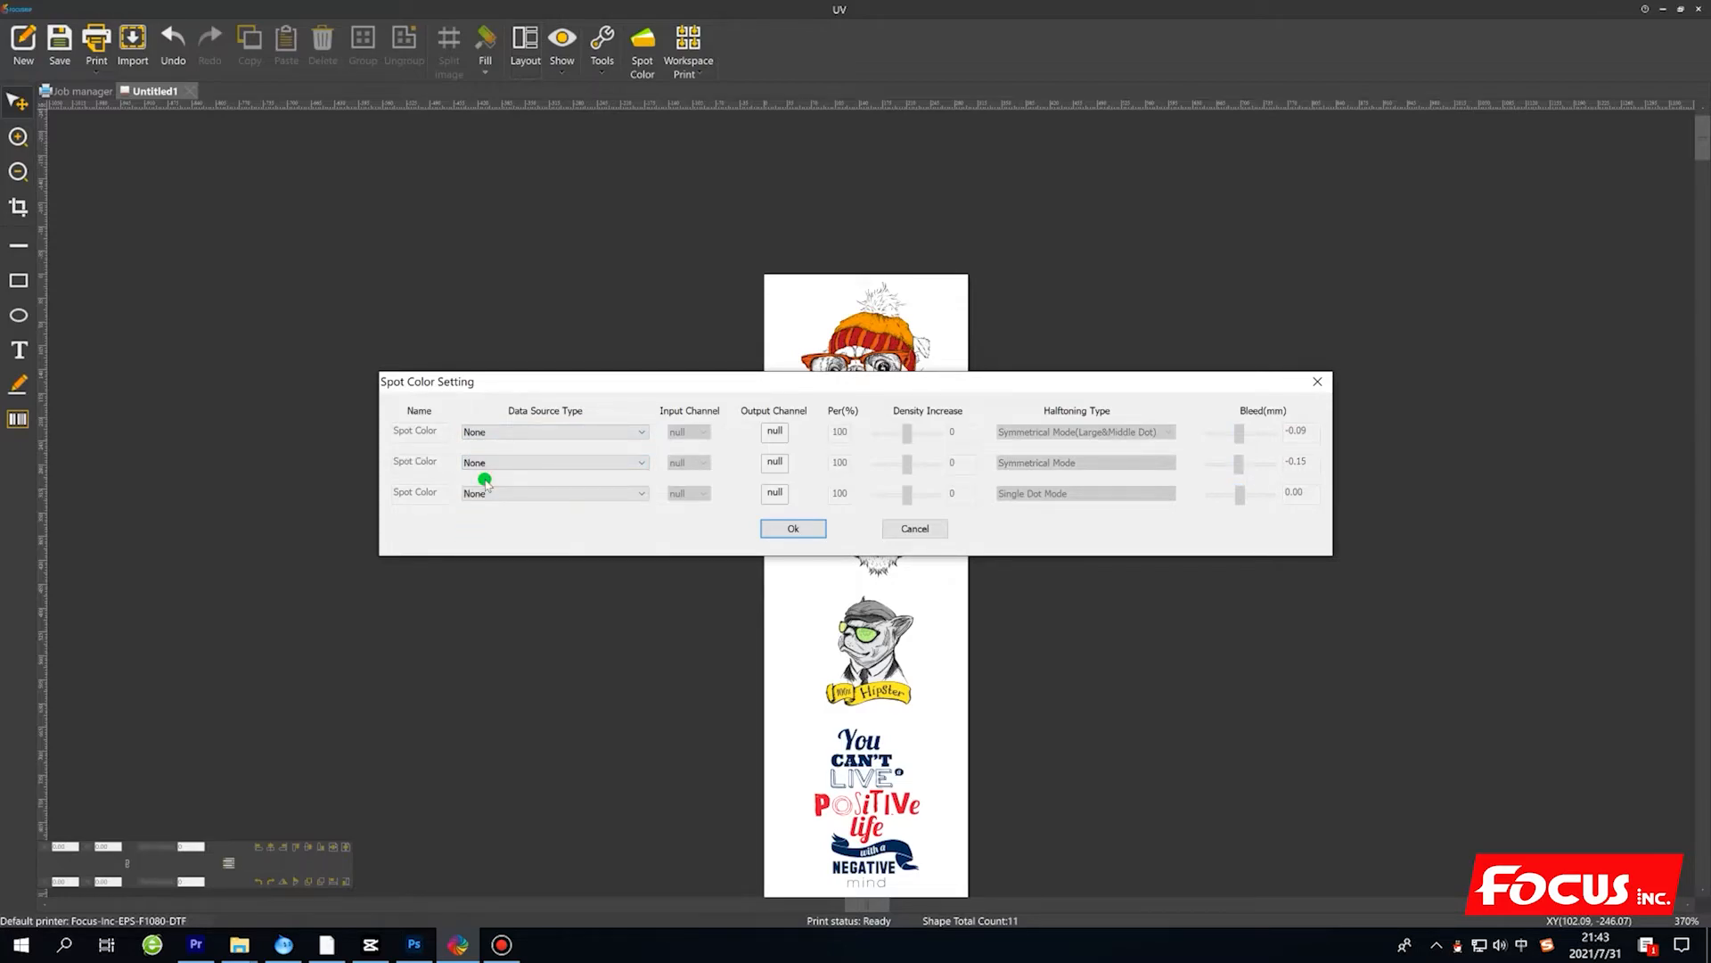
# Set the data source type of both the first and second spot colors to Spot.
pyautogui.click(502, 437)
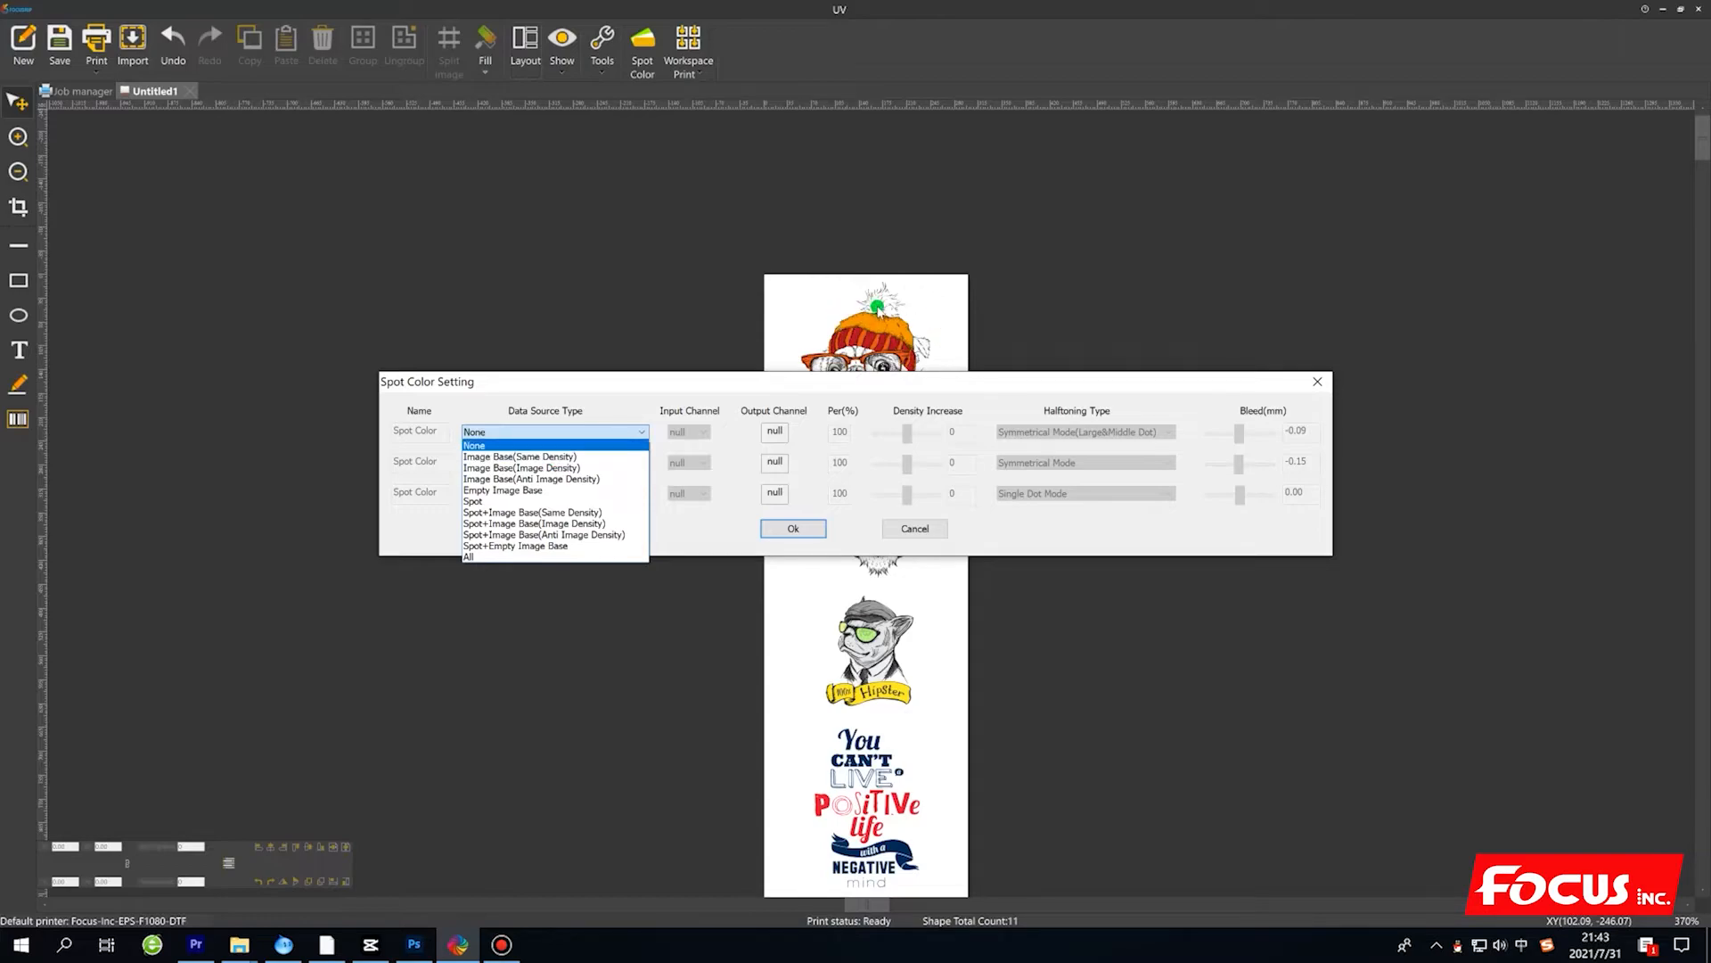
pyautogui.click(548, 501)
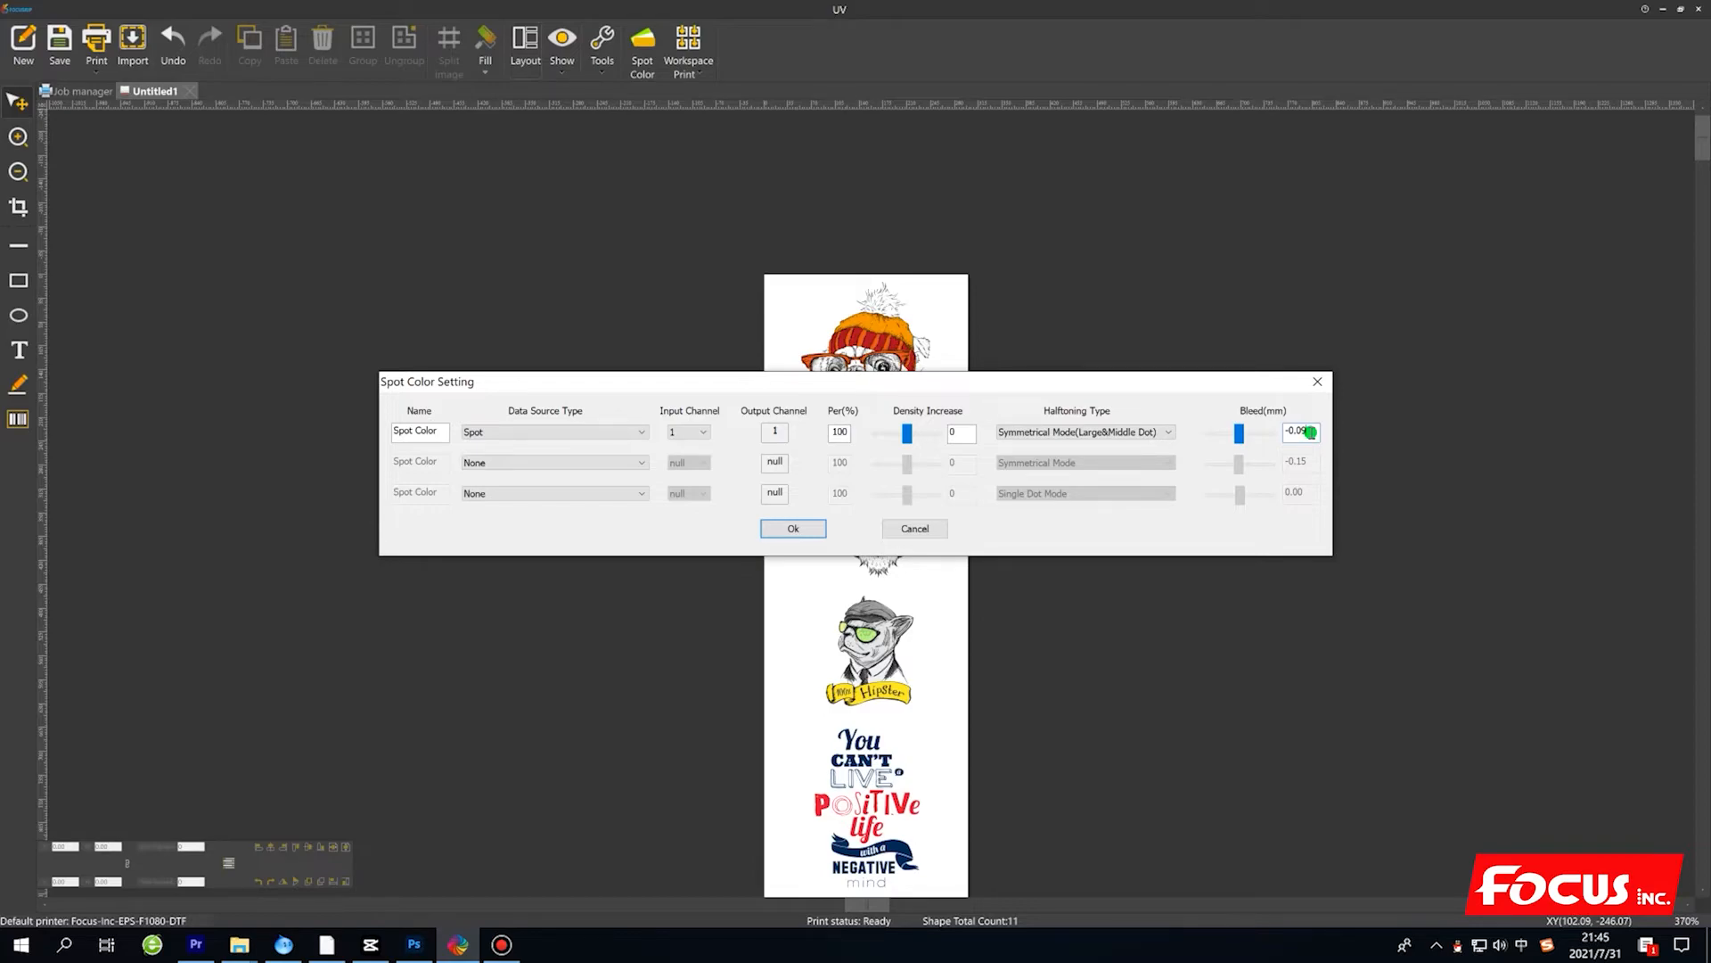
pyautogui.click(505, 463)
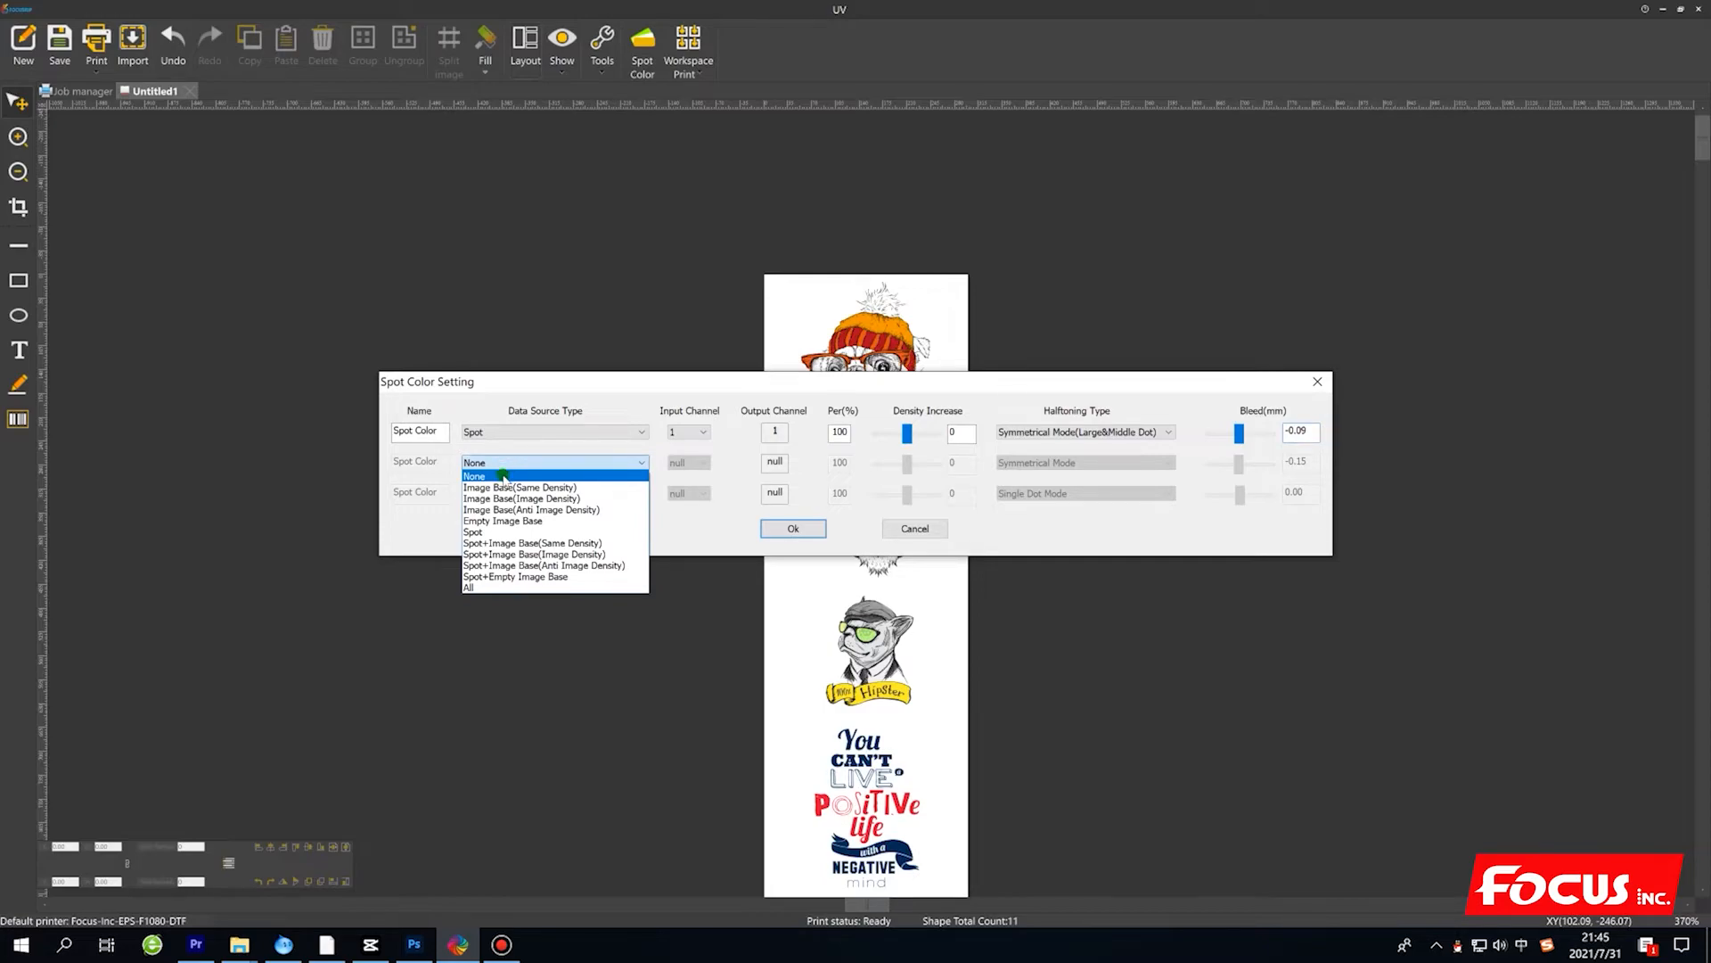
pyautogui.click(496, 533)
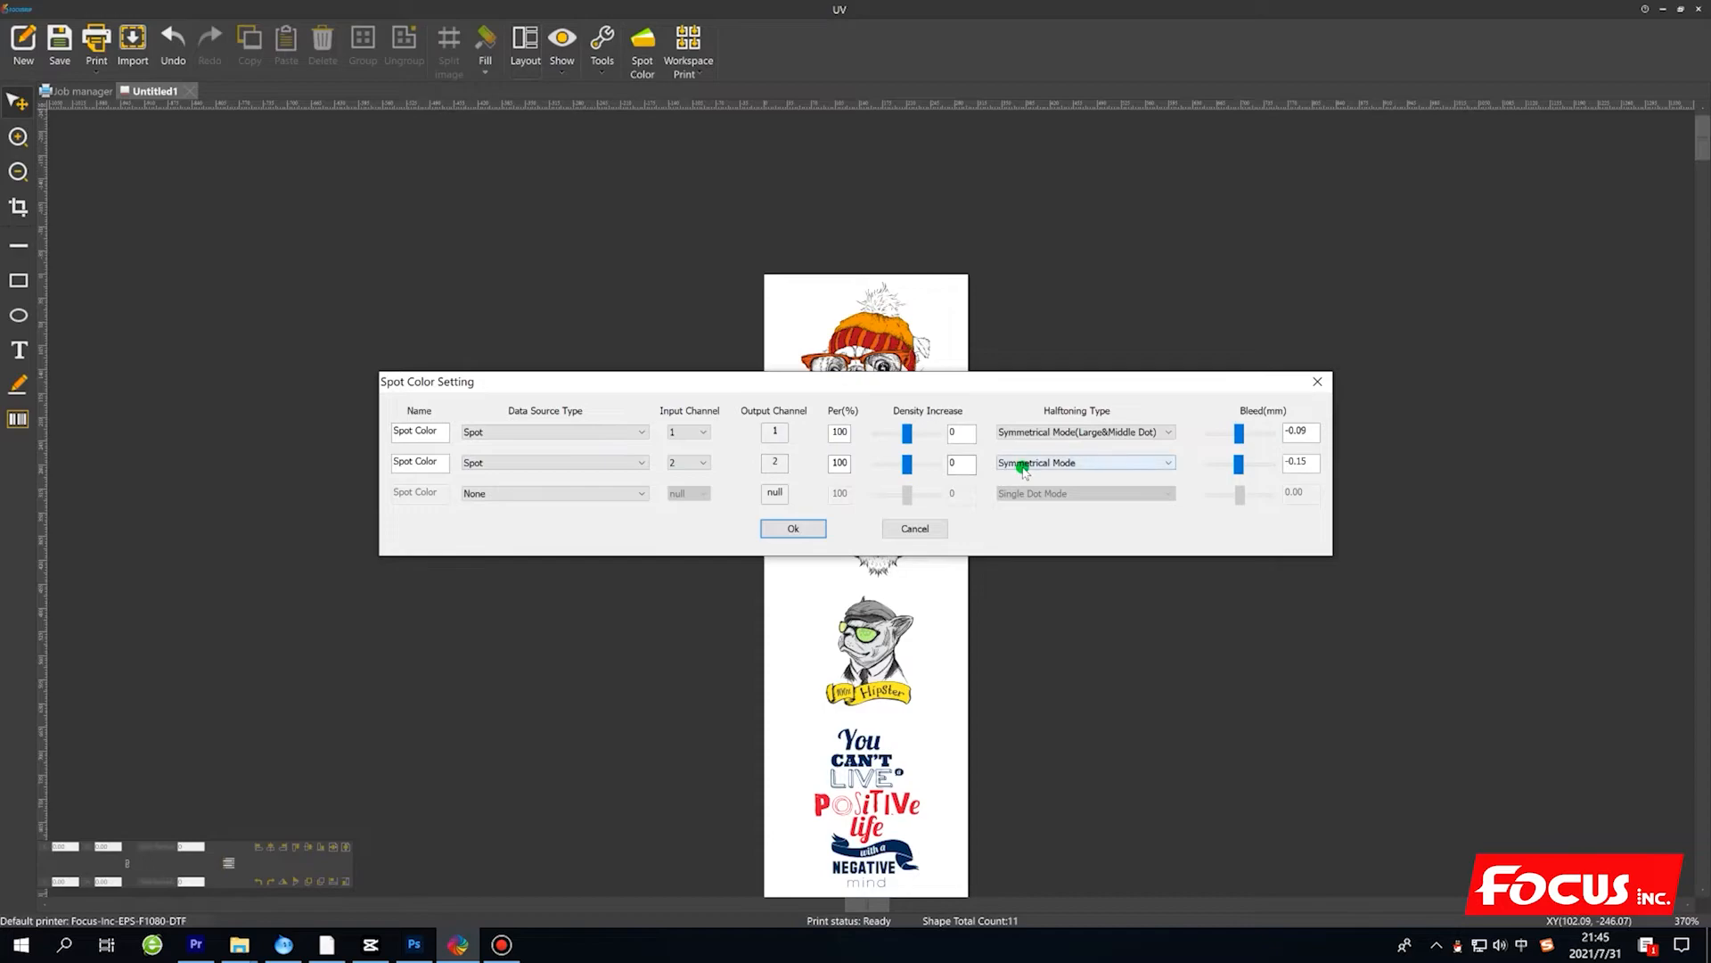
# Switch to Photoshop, examine the pug's W1 and W2 channels, and return to FocusRip's spot color settings.
pyautogui.click(419, 953)
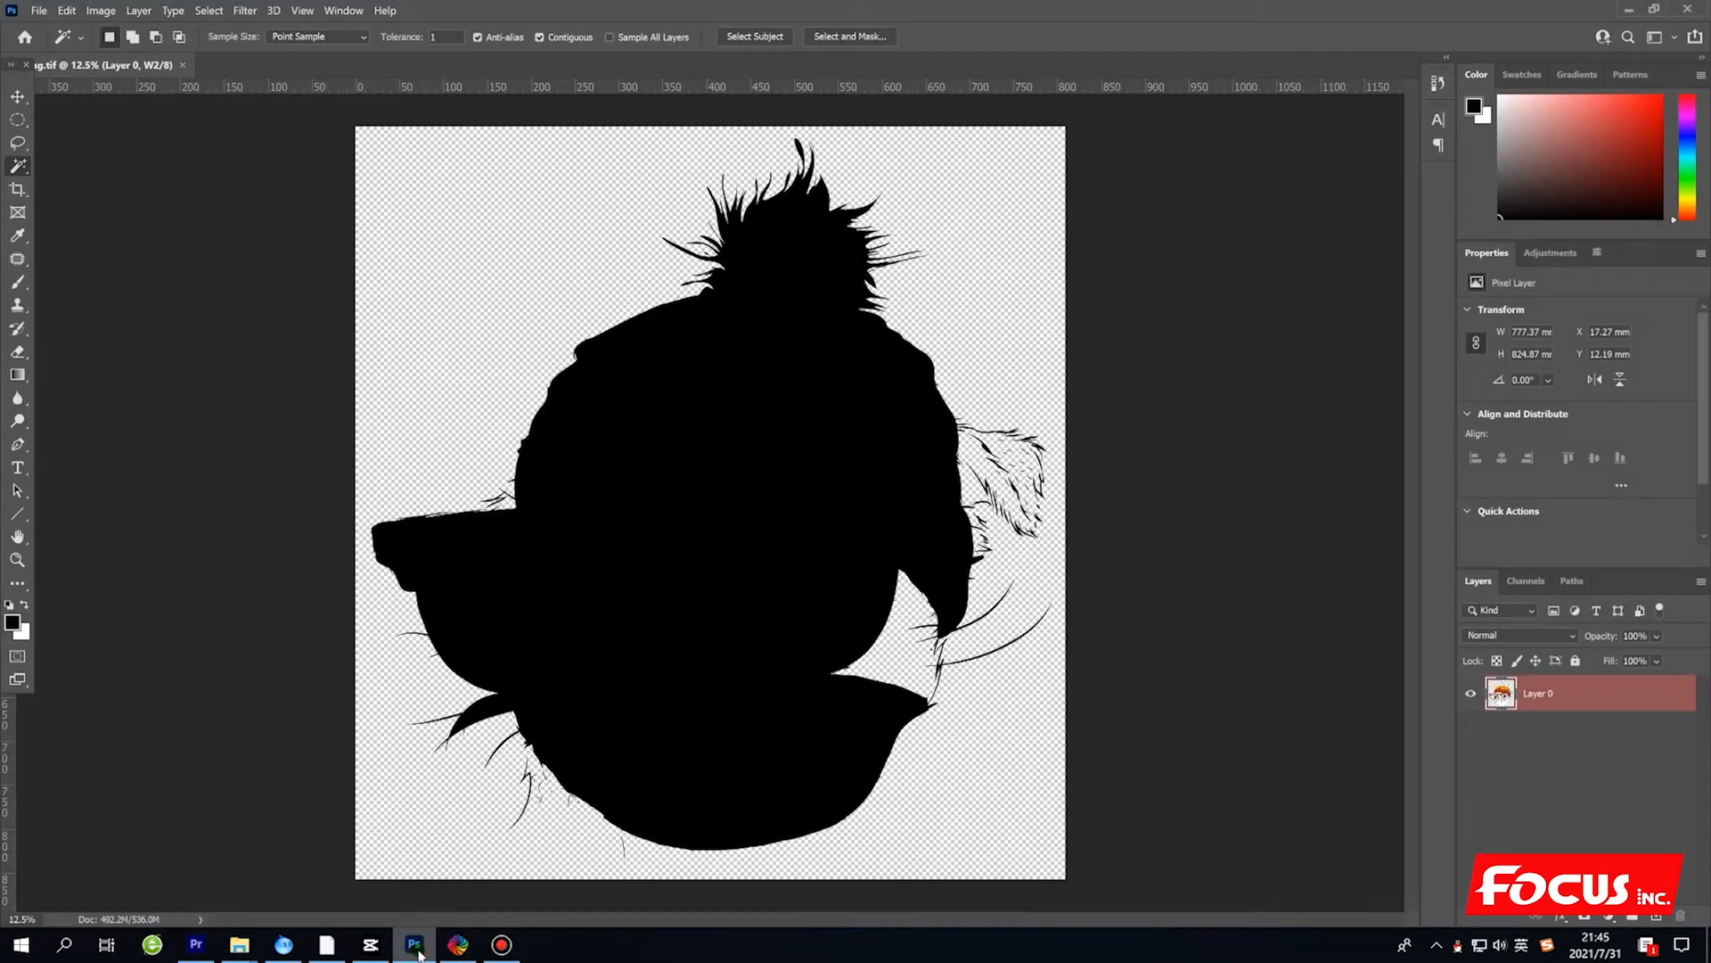
pyautogui.click(1526, 581)
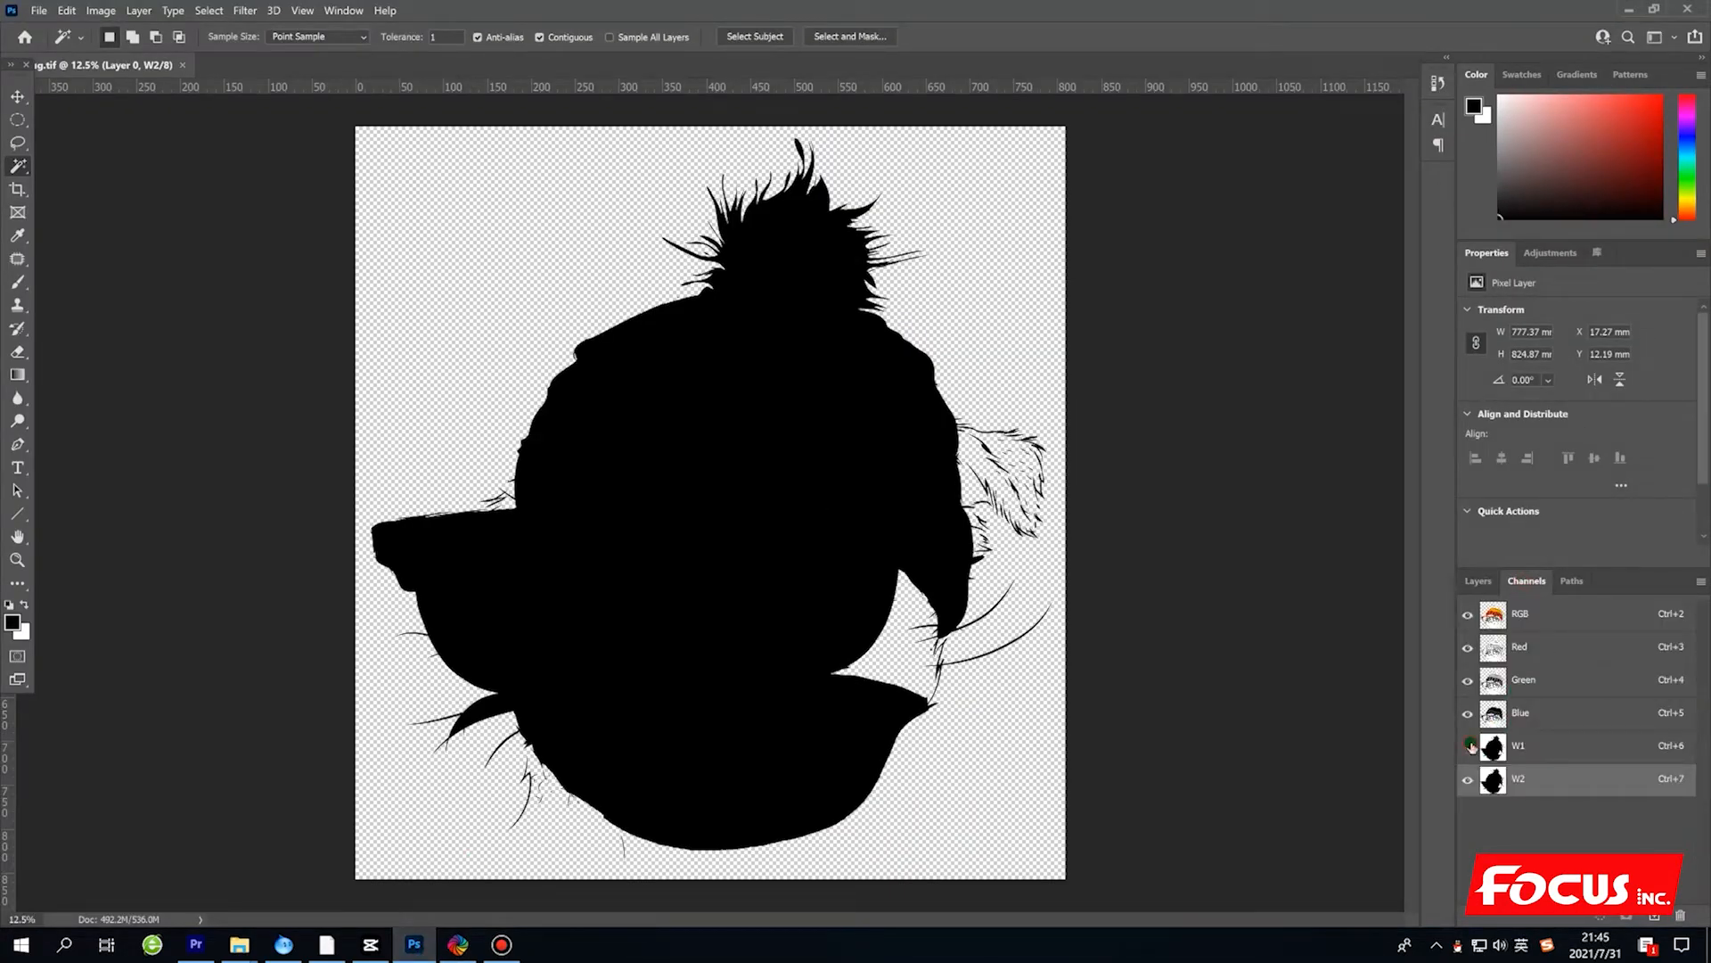
pyautogui.click(1468, 779)
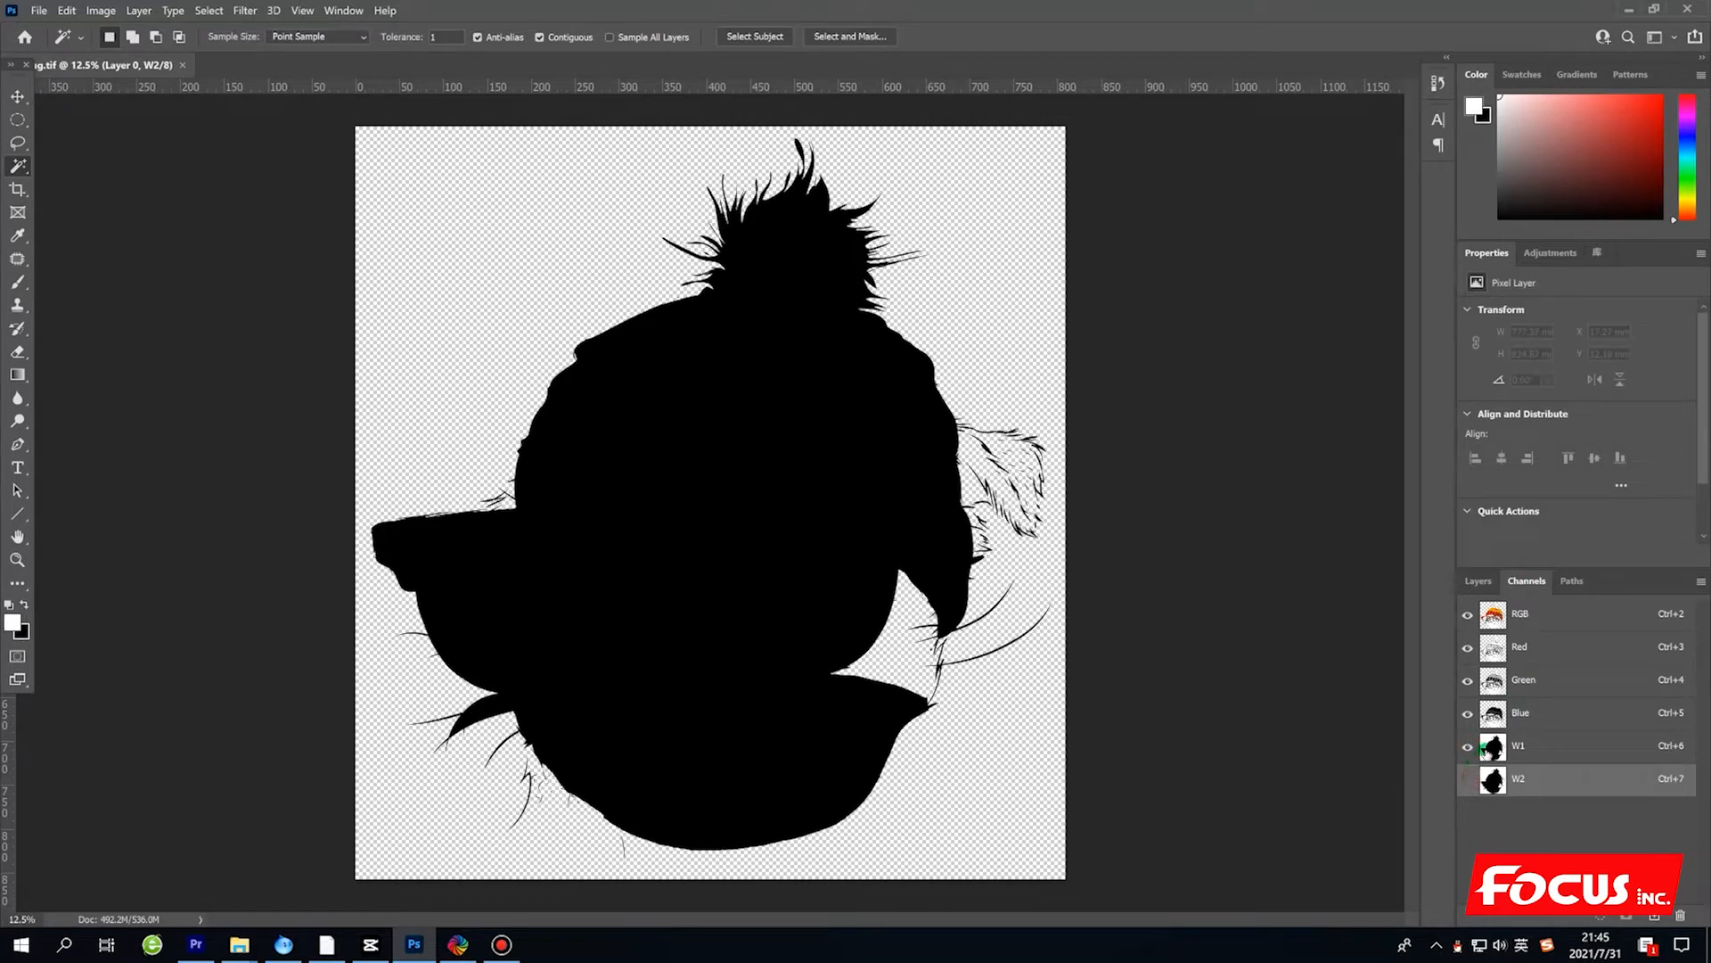
pyautogui.click(1514, 749)
pyautogui.click(1468, 781)
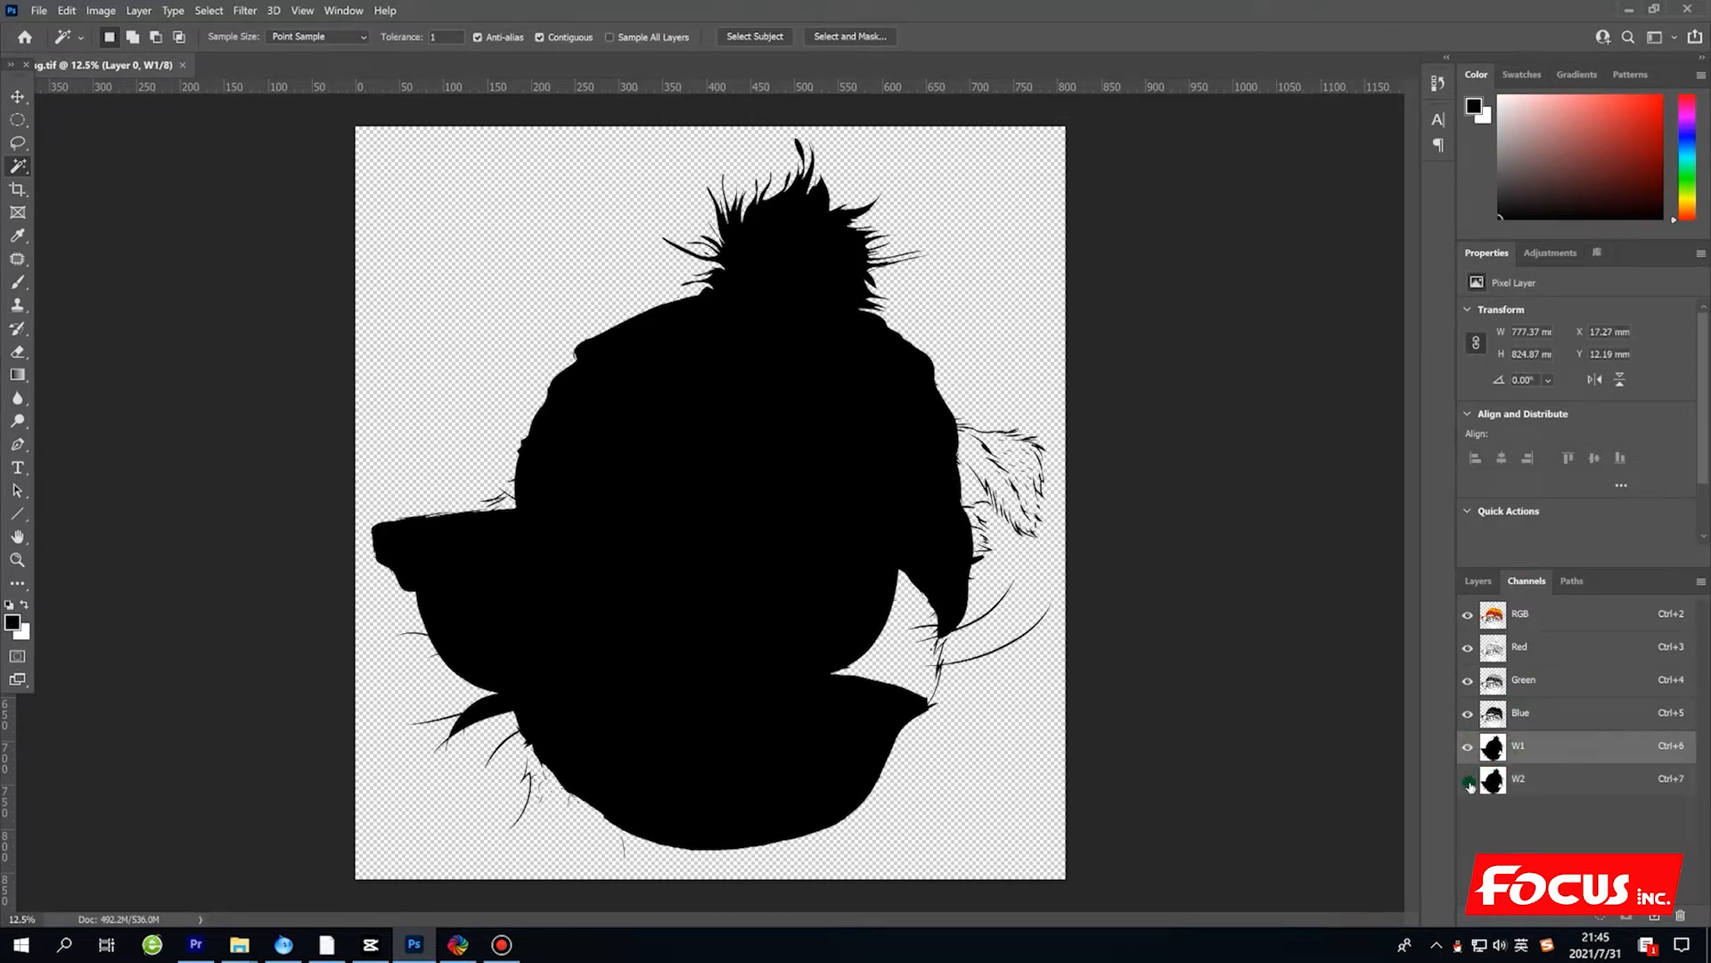
pyautogui.click(1534, 769)
pyautogui.click(1543, 740)
pyautogui.click(1540, 768)
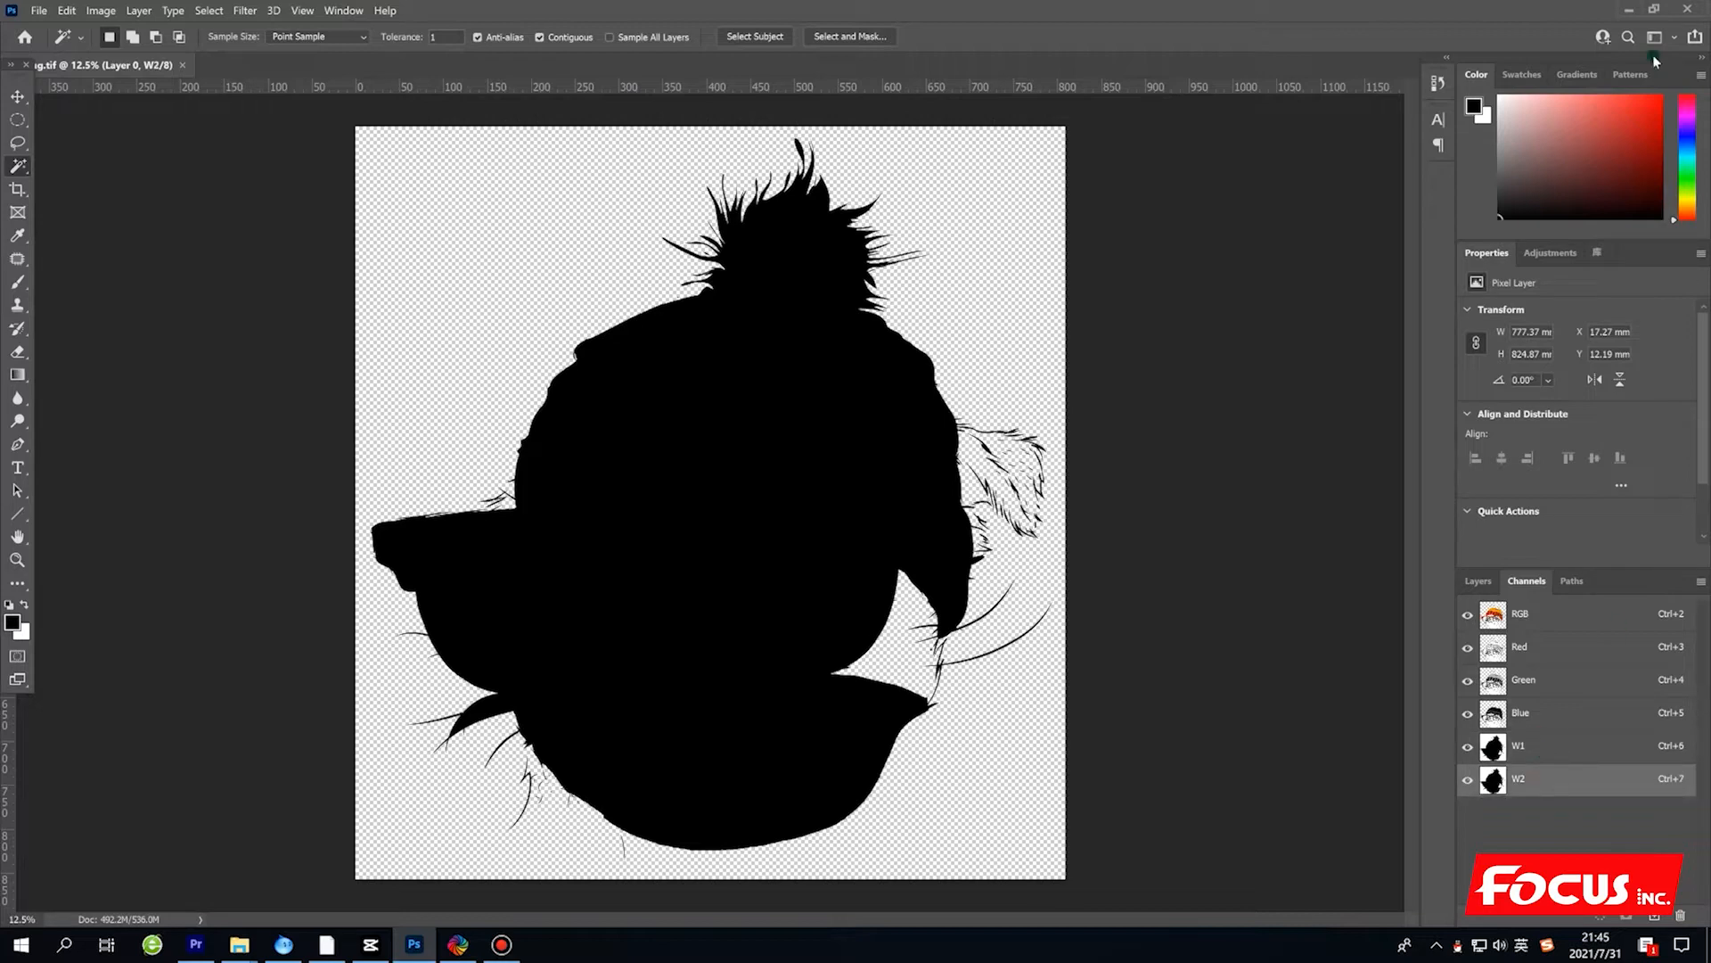
pyautogui.click(1626, 8)
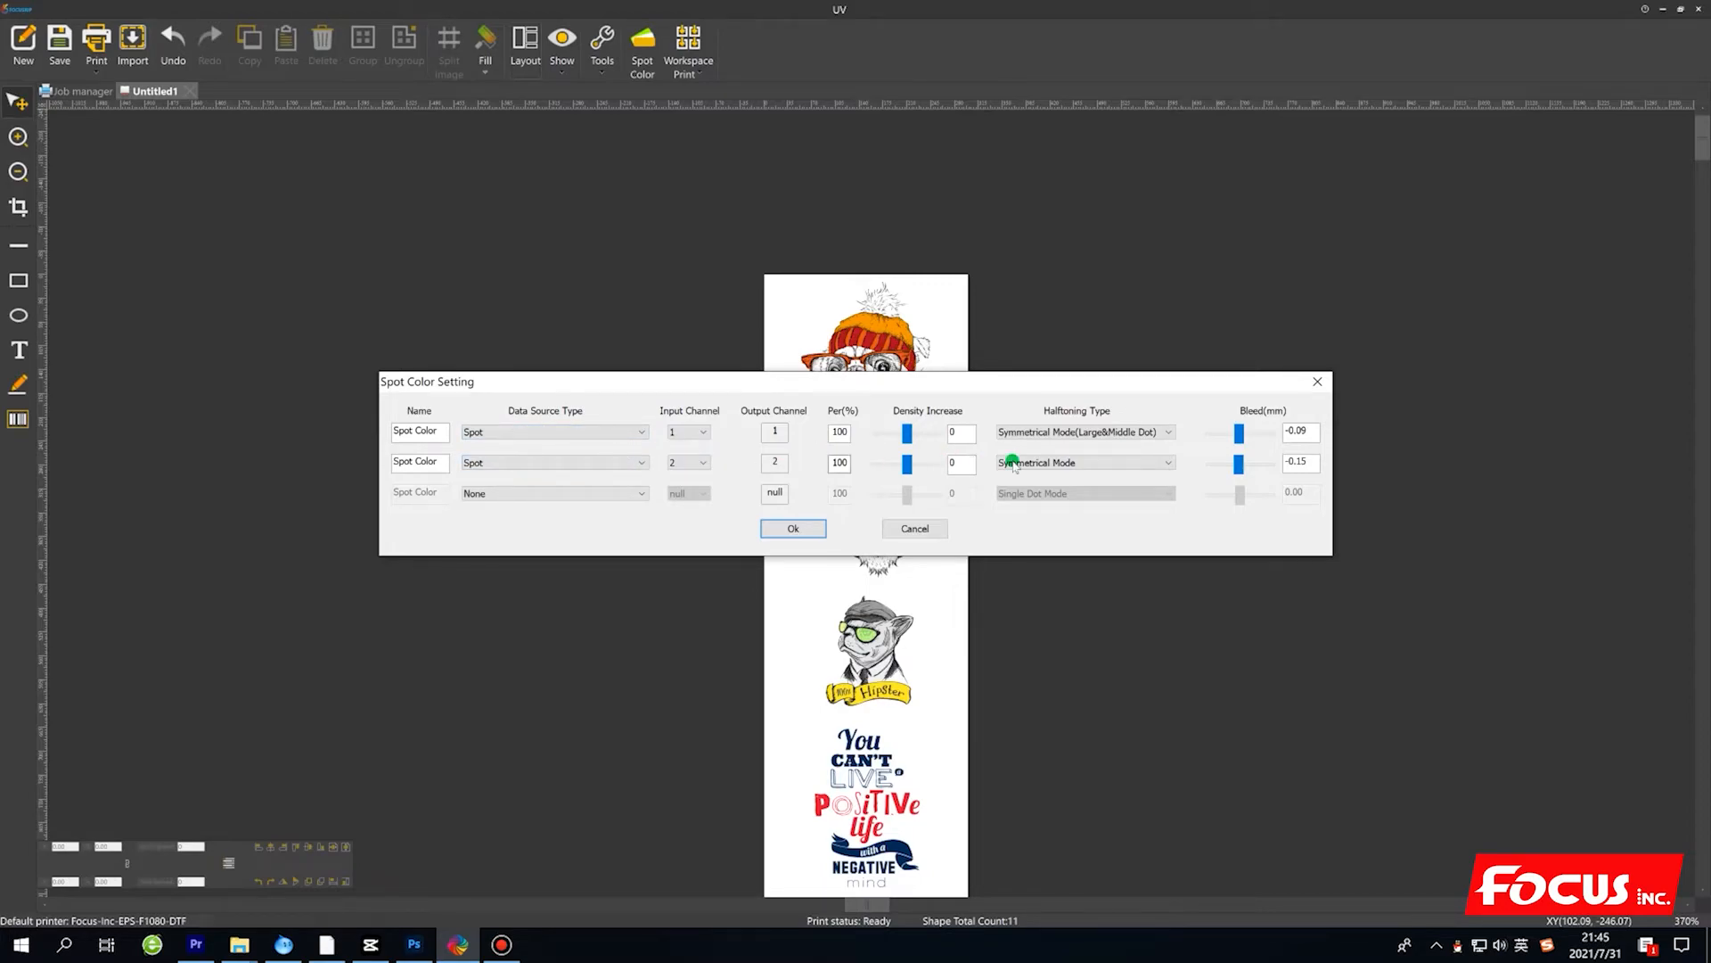
# Adjust the bleed of the first and second spot colors, check the second one's halftoning type, and apply the spot color settings.
pyautogui.moveTo(1310, 462); pyautogui.dragTo(1297, 461)
pyautogui.click(1300, 461)
pyautogui.click(1287, 433)
pyautogui.press('Delete')
pyautogui.write('-')
pyautogui.click(1103, 465)
pyautogui.click(1116, 509)
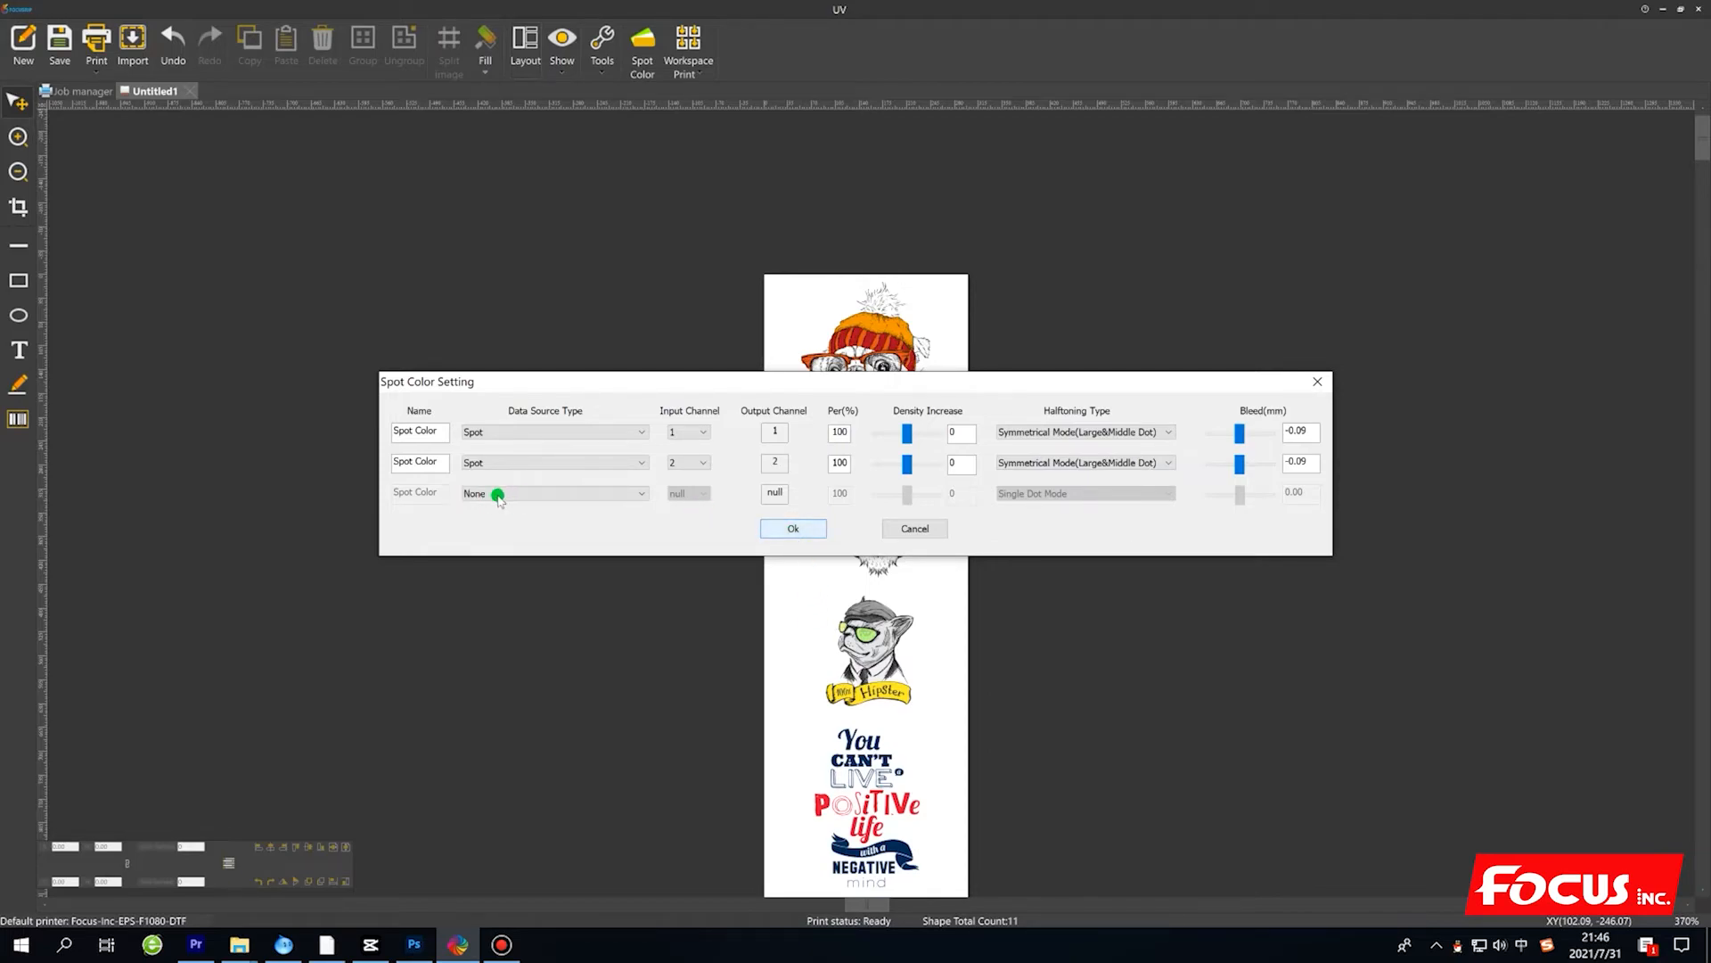
pyautogui.click(796, 531)
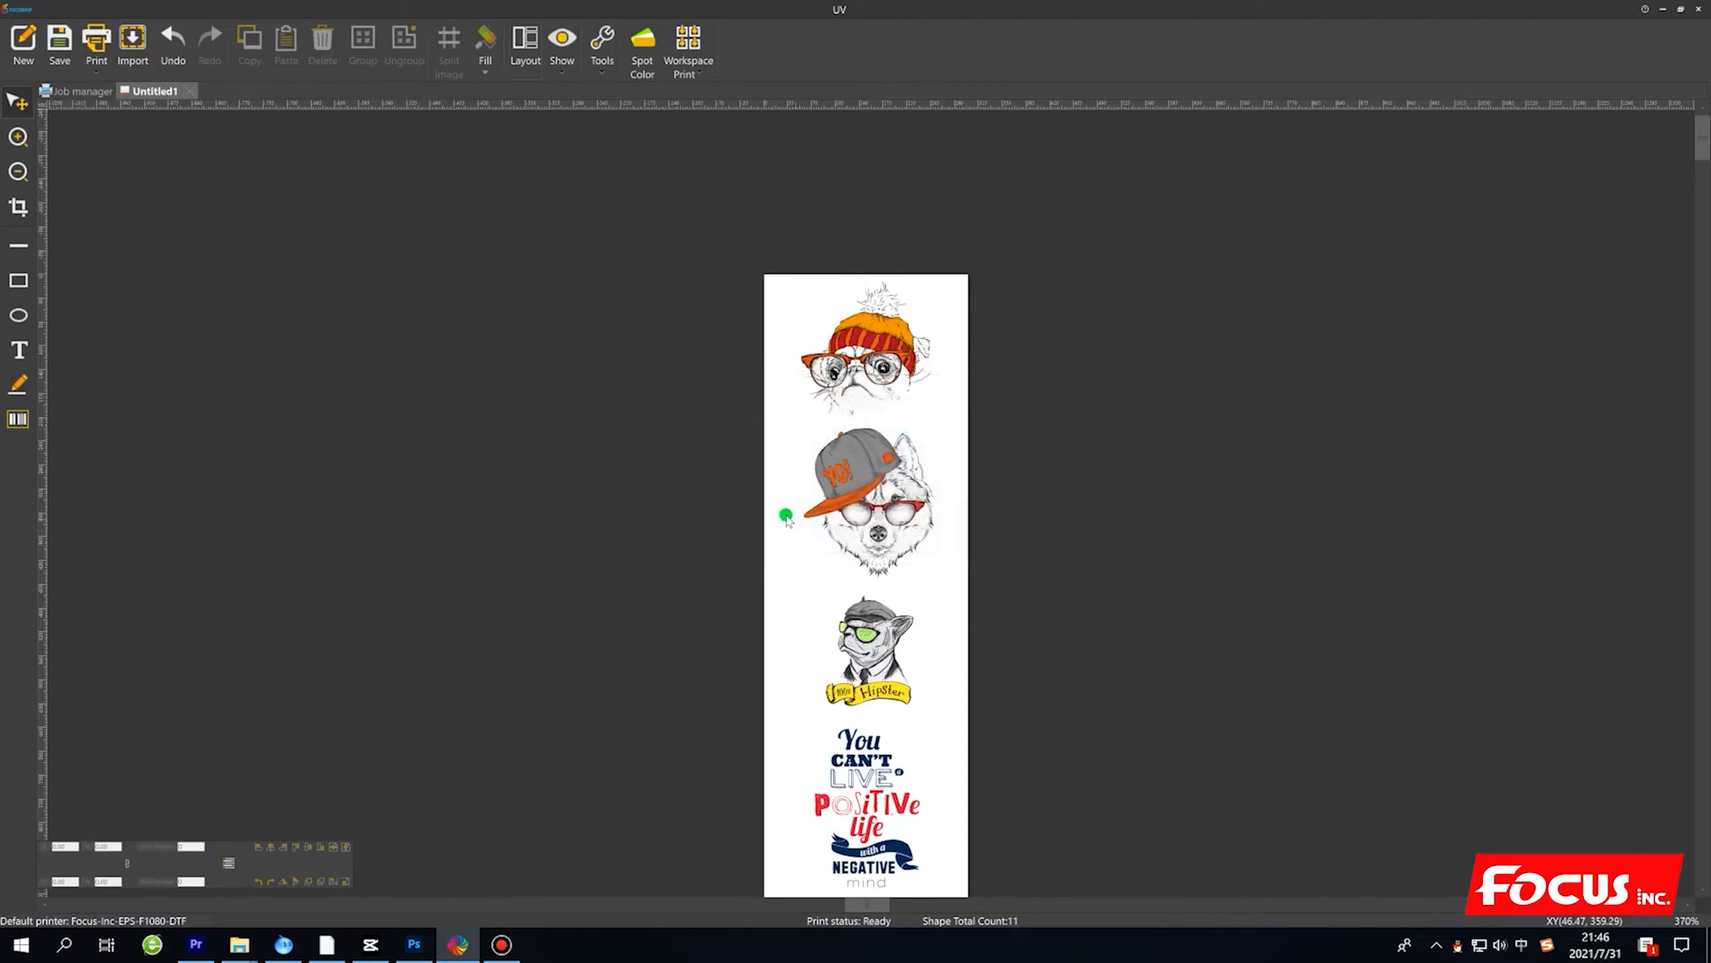
# Start printing the layout and choose the solution FOCUS_3_IB_PET Ink_On_Film_720x1440_8Pass.
pyautogui.click(93, 62)
pyautogui.moveTo(937, 251); pyautogui.dragTo(1361, 235)
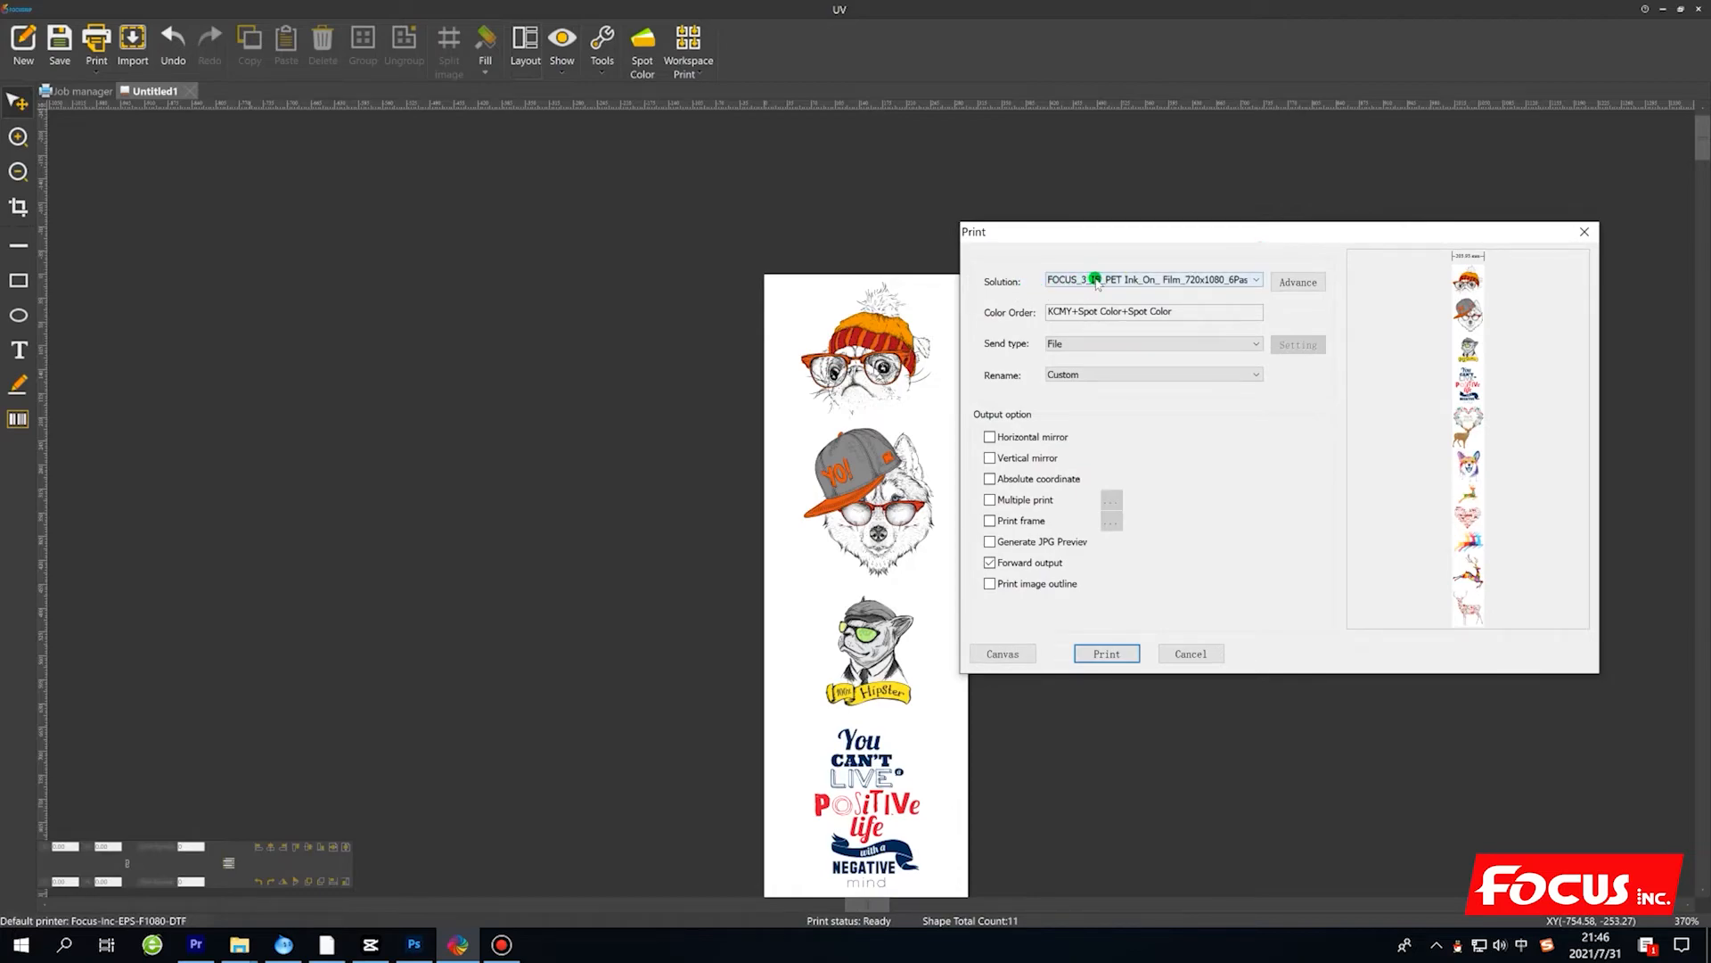
pyautogui.click(1097, 280)
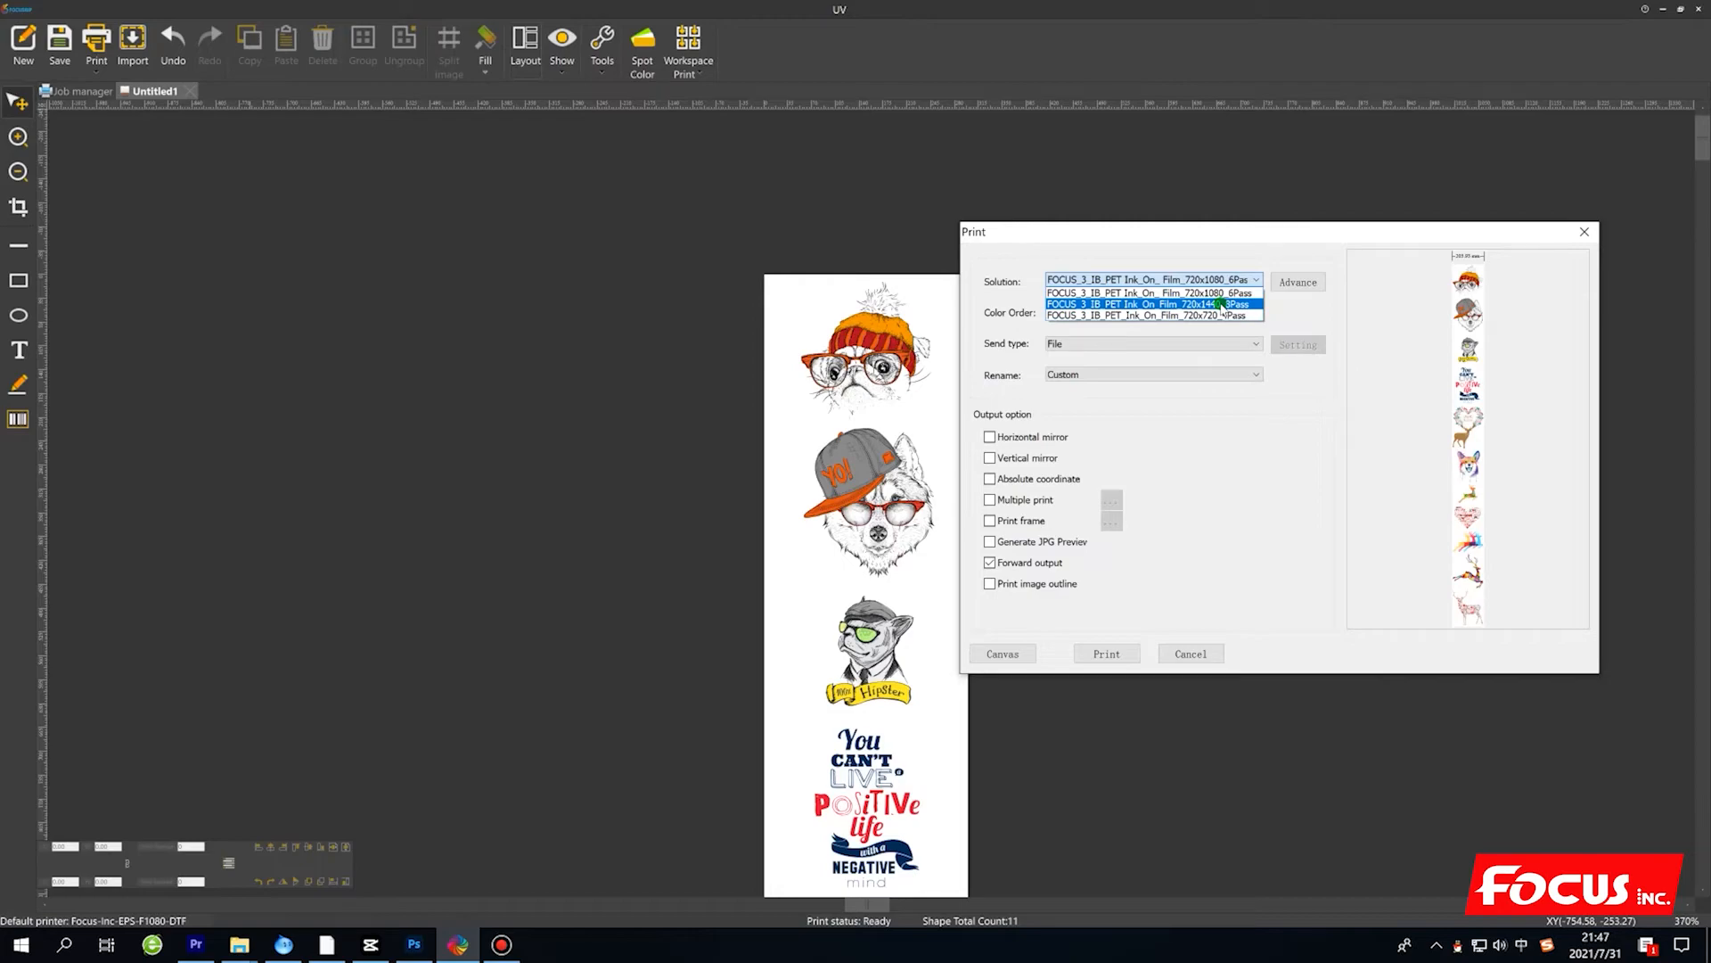
pyautogui.click(1222, 304)
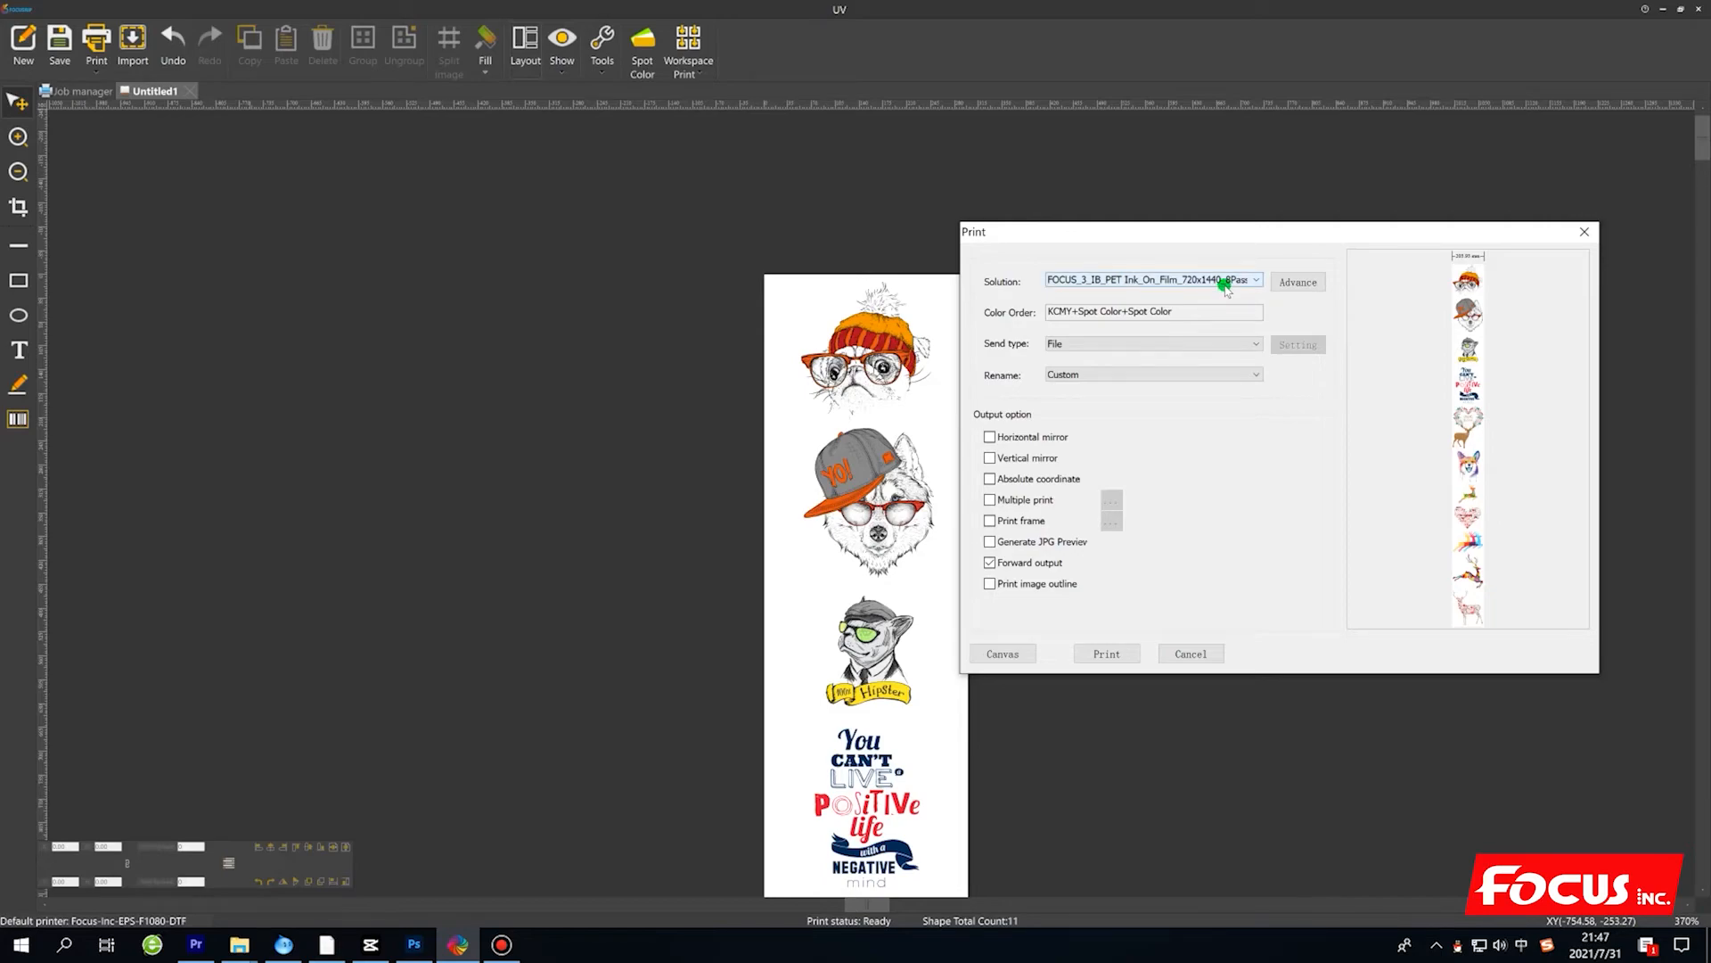
pyautogui.click(1227, 281)
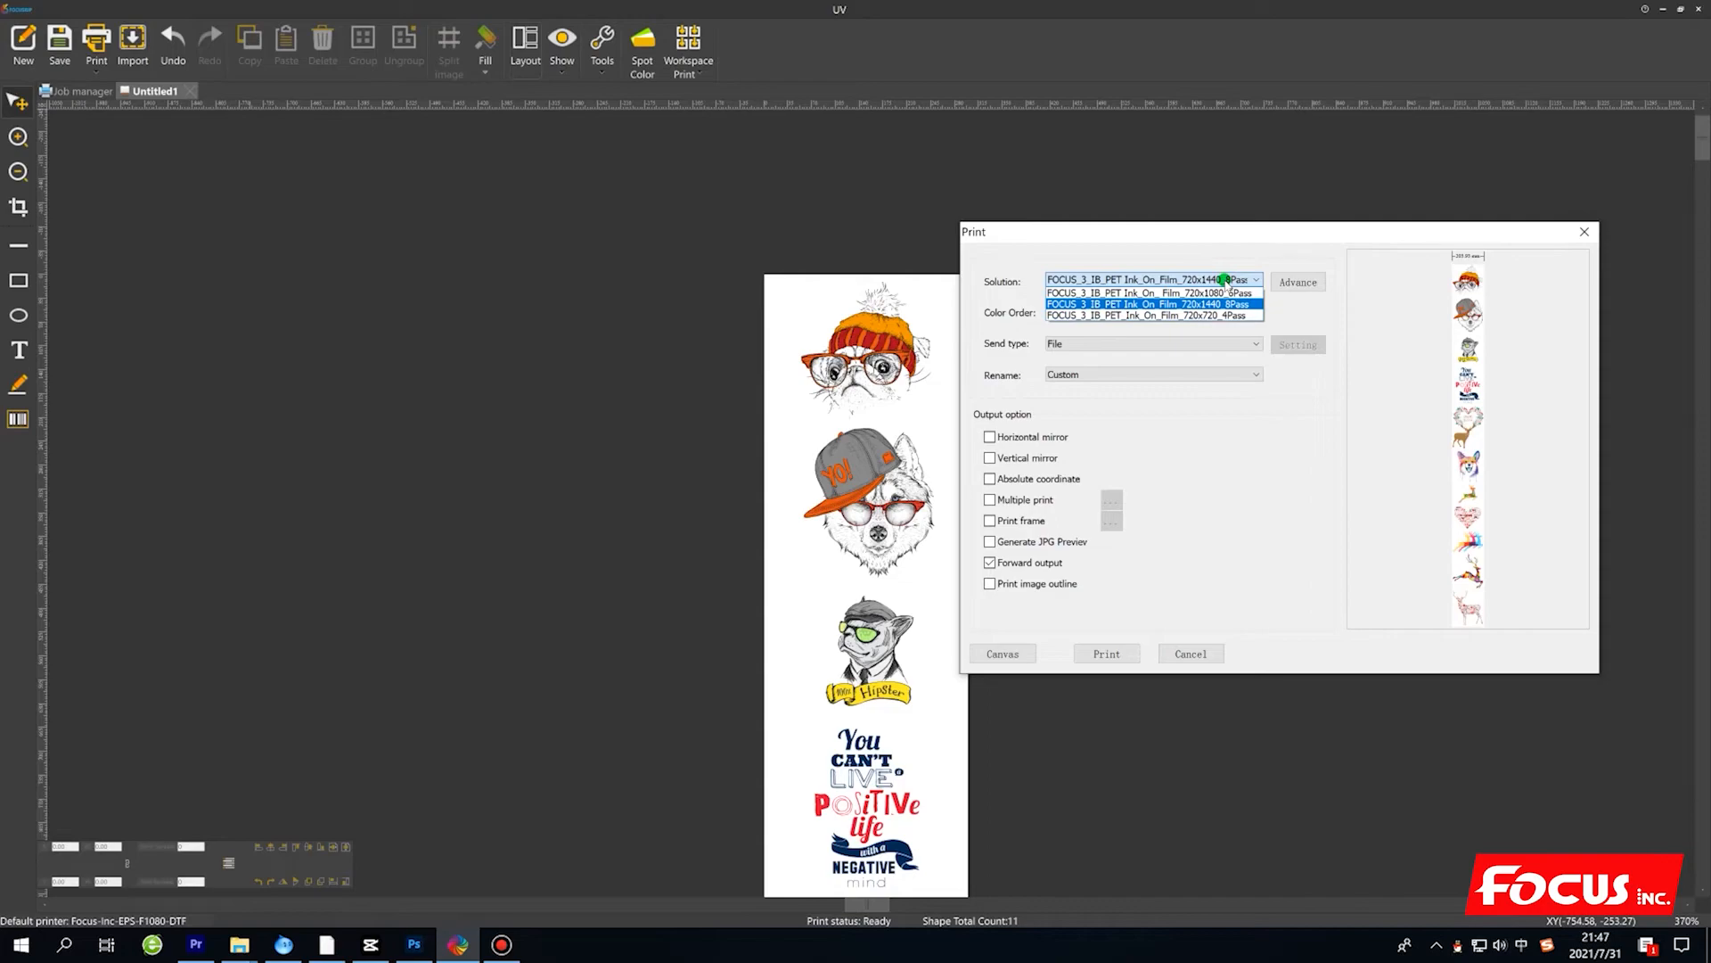
pyautogui.click(1219, 304)
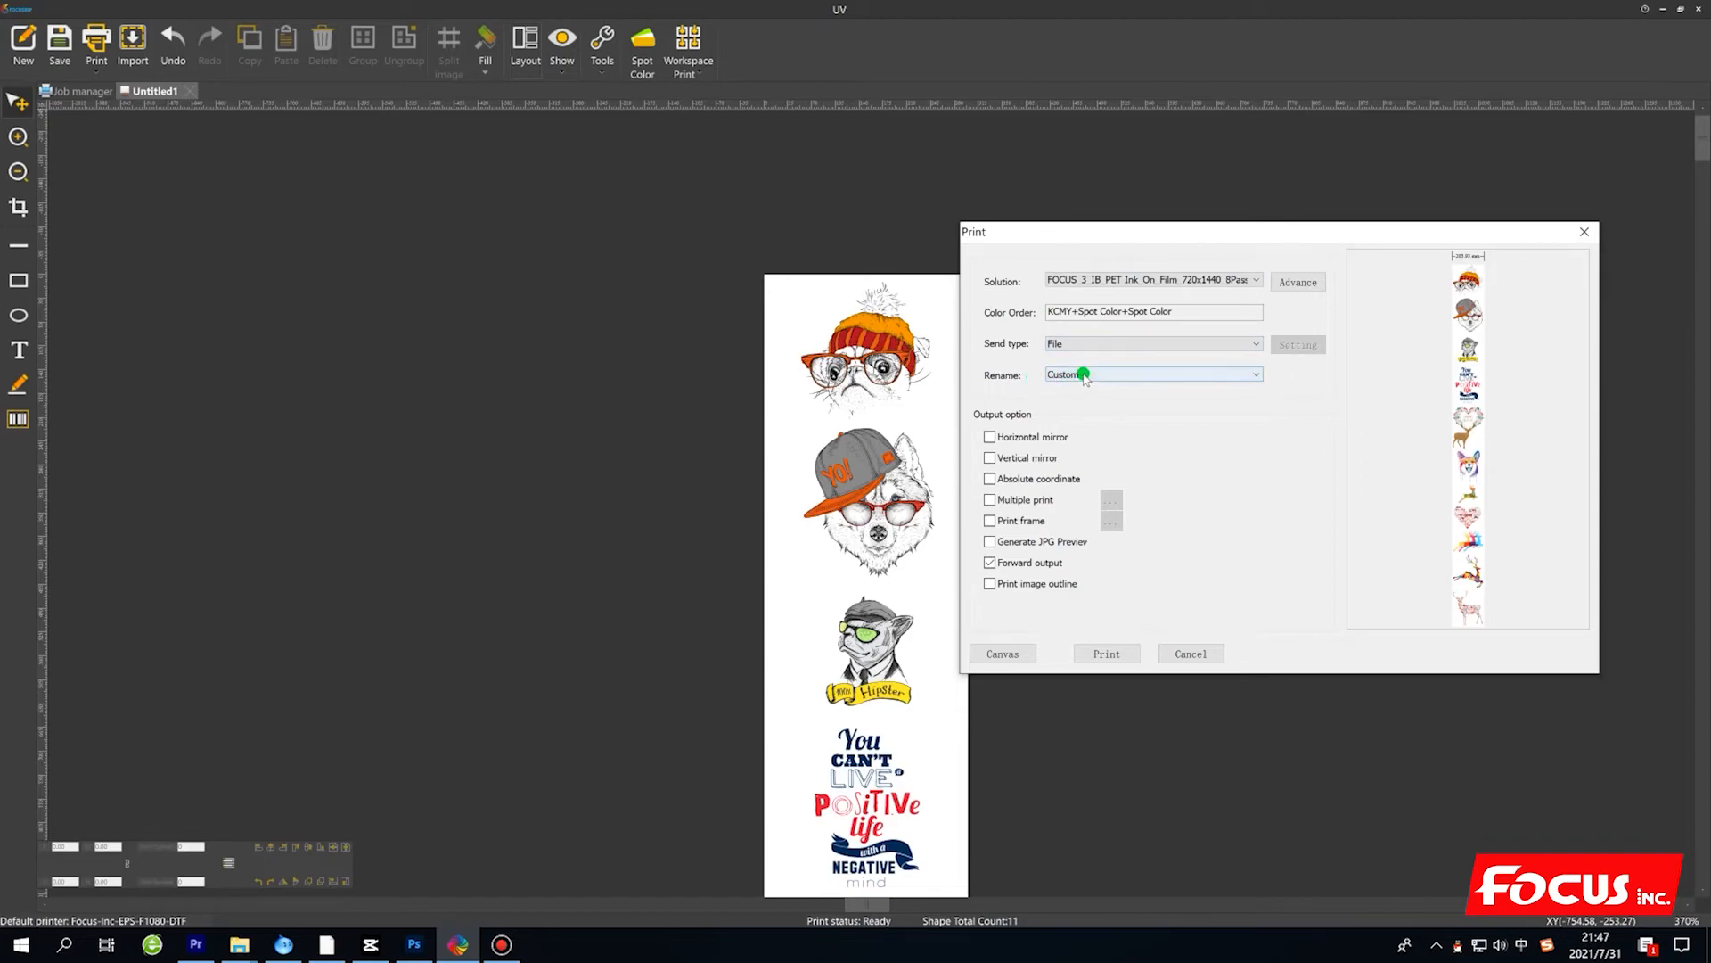
# Enable horizontal mirror in the print output options and keep forward output enabled.
pyautogui.click(990, 437)
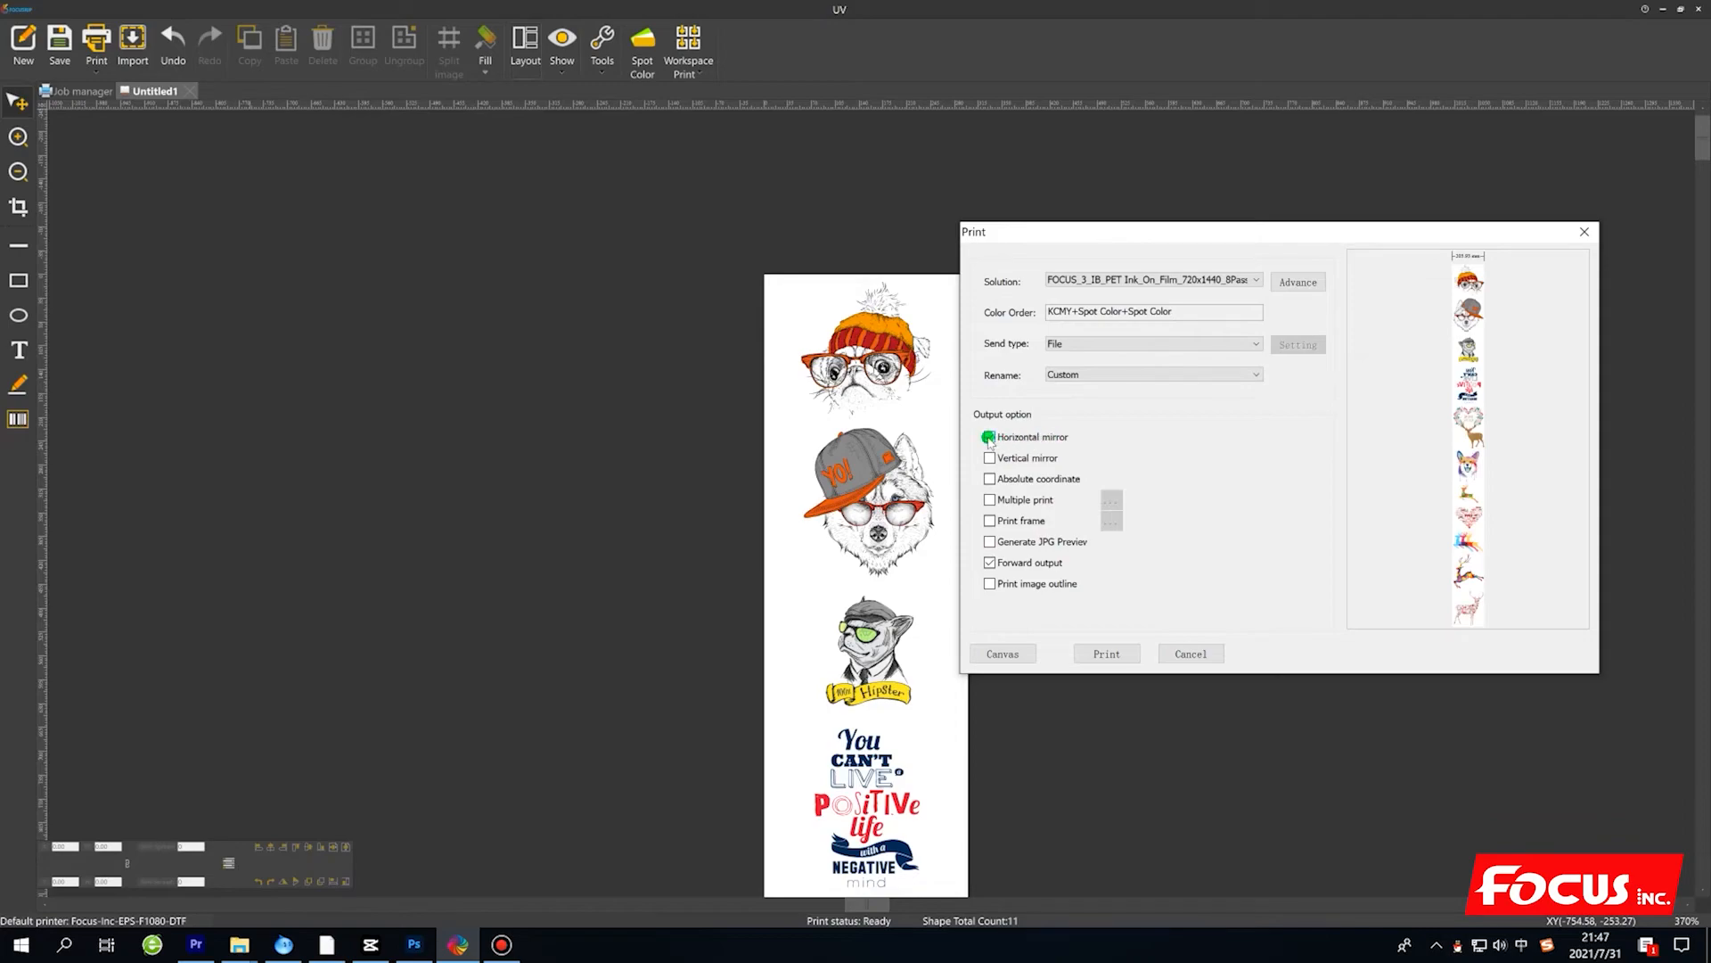
pyautogui.click(990, 437)
pyautogui.click(989, 563)
pyautogui.click(989, 562)
# Review the print solution's advanced settings, leave Use ICC enabled, and confirm them.
pyautogui.click(1312, 282)
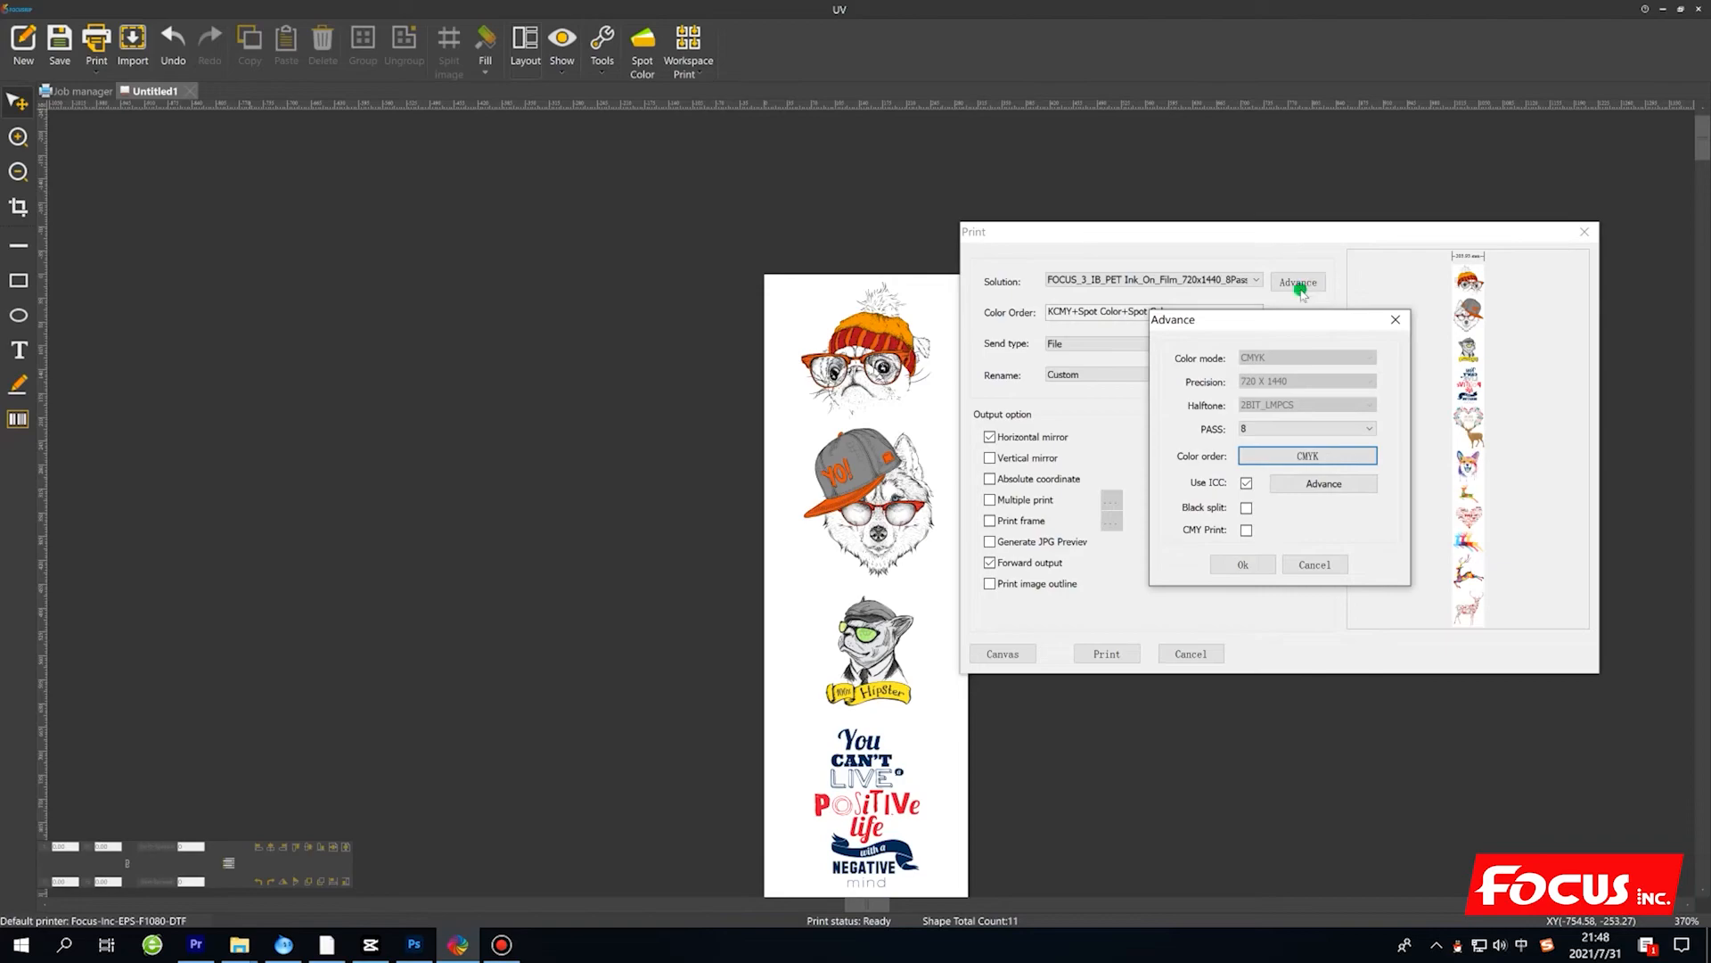
pyautogui.click(1247, 484)
pyautogui.click(1248, 486)
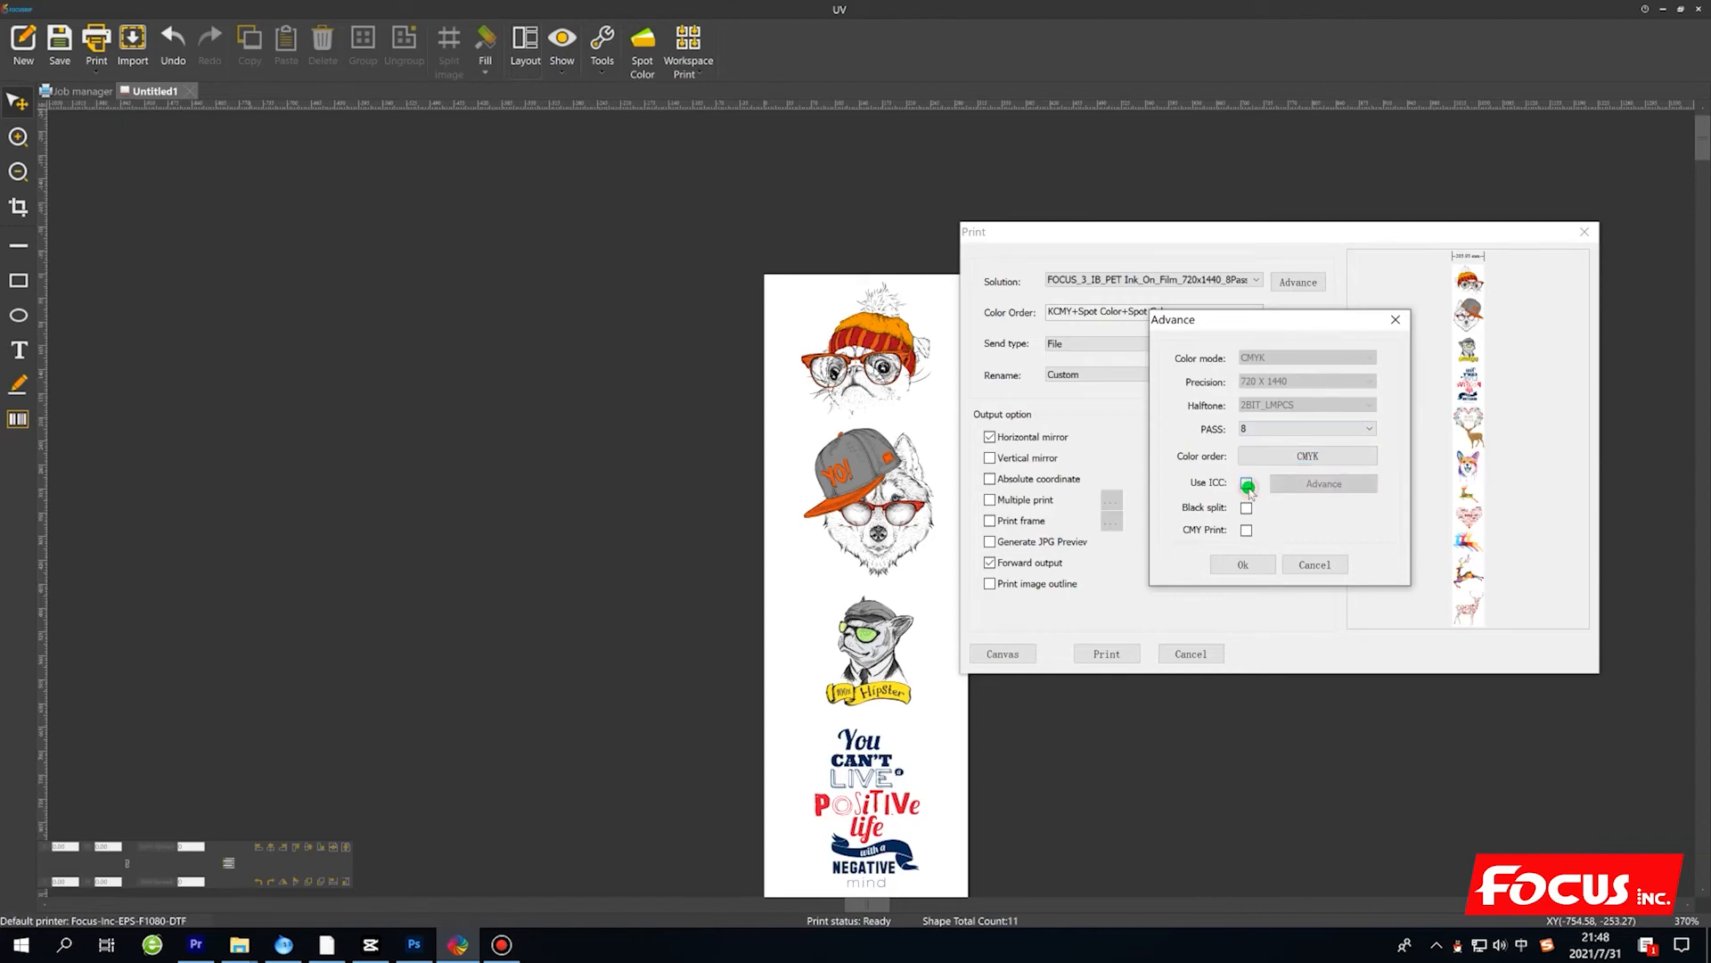
pyautogui.click(1248, 482)
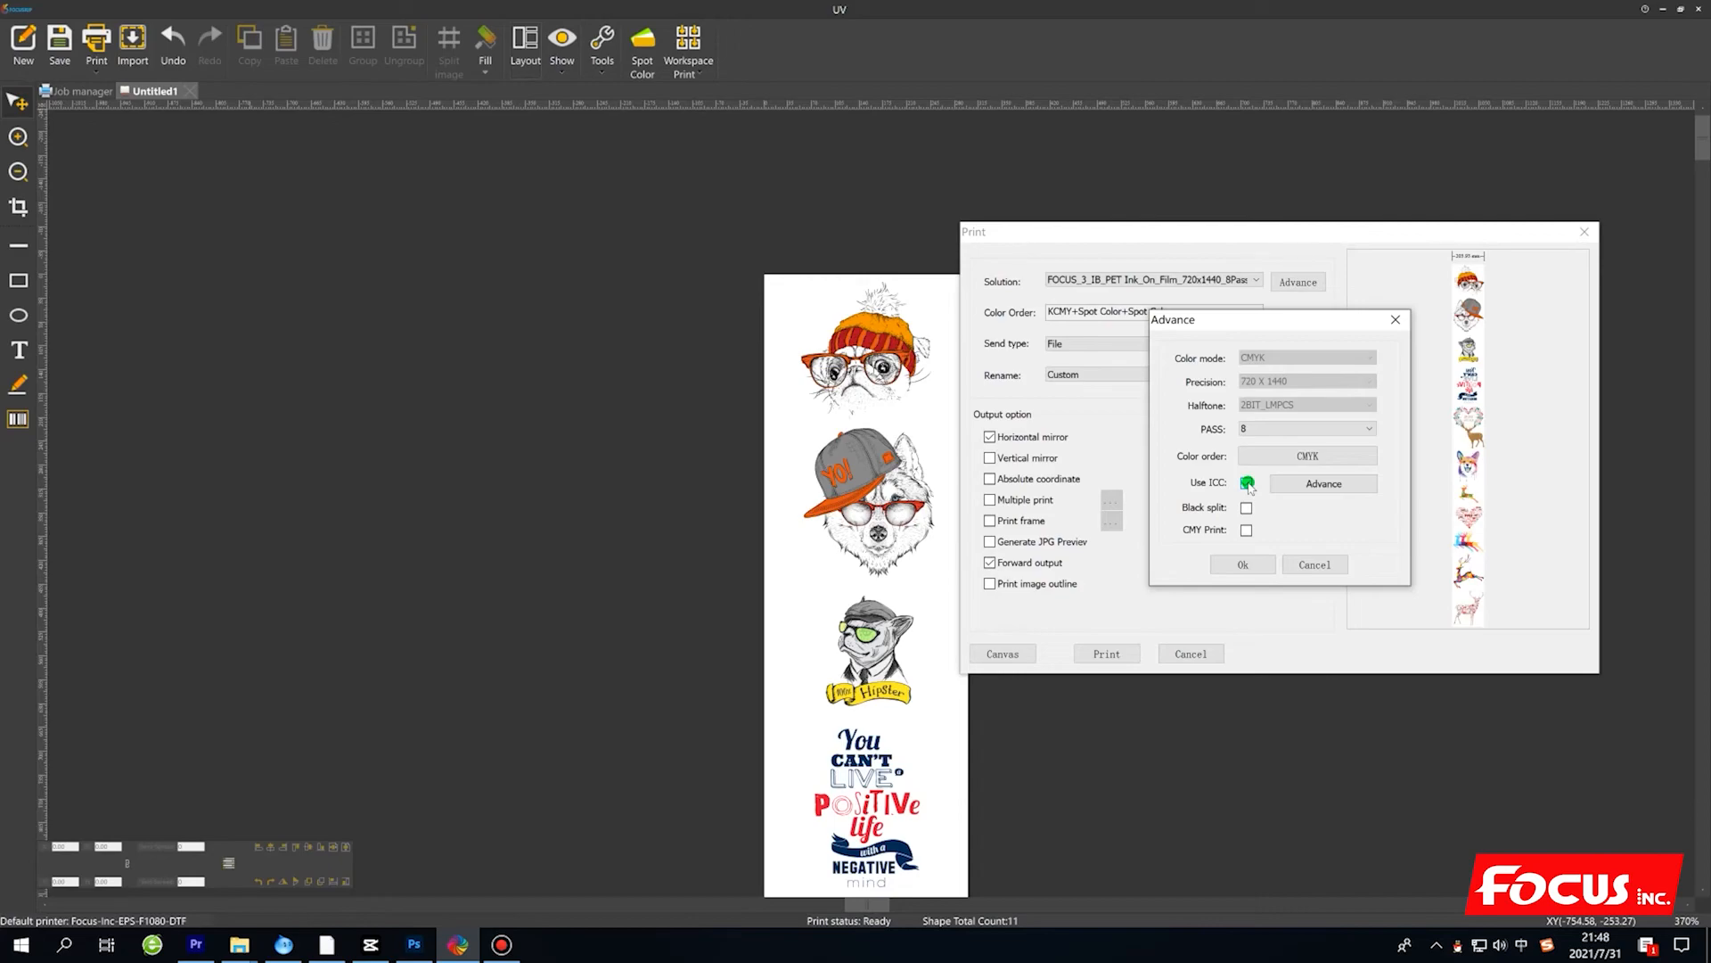
pyautogui.click(1212, 564)
pyautogui.click(1242, 567)
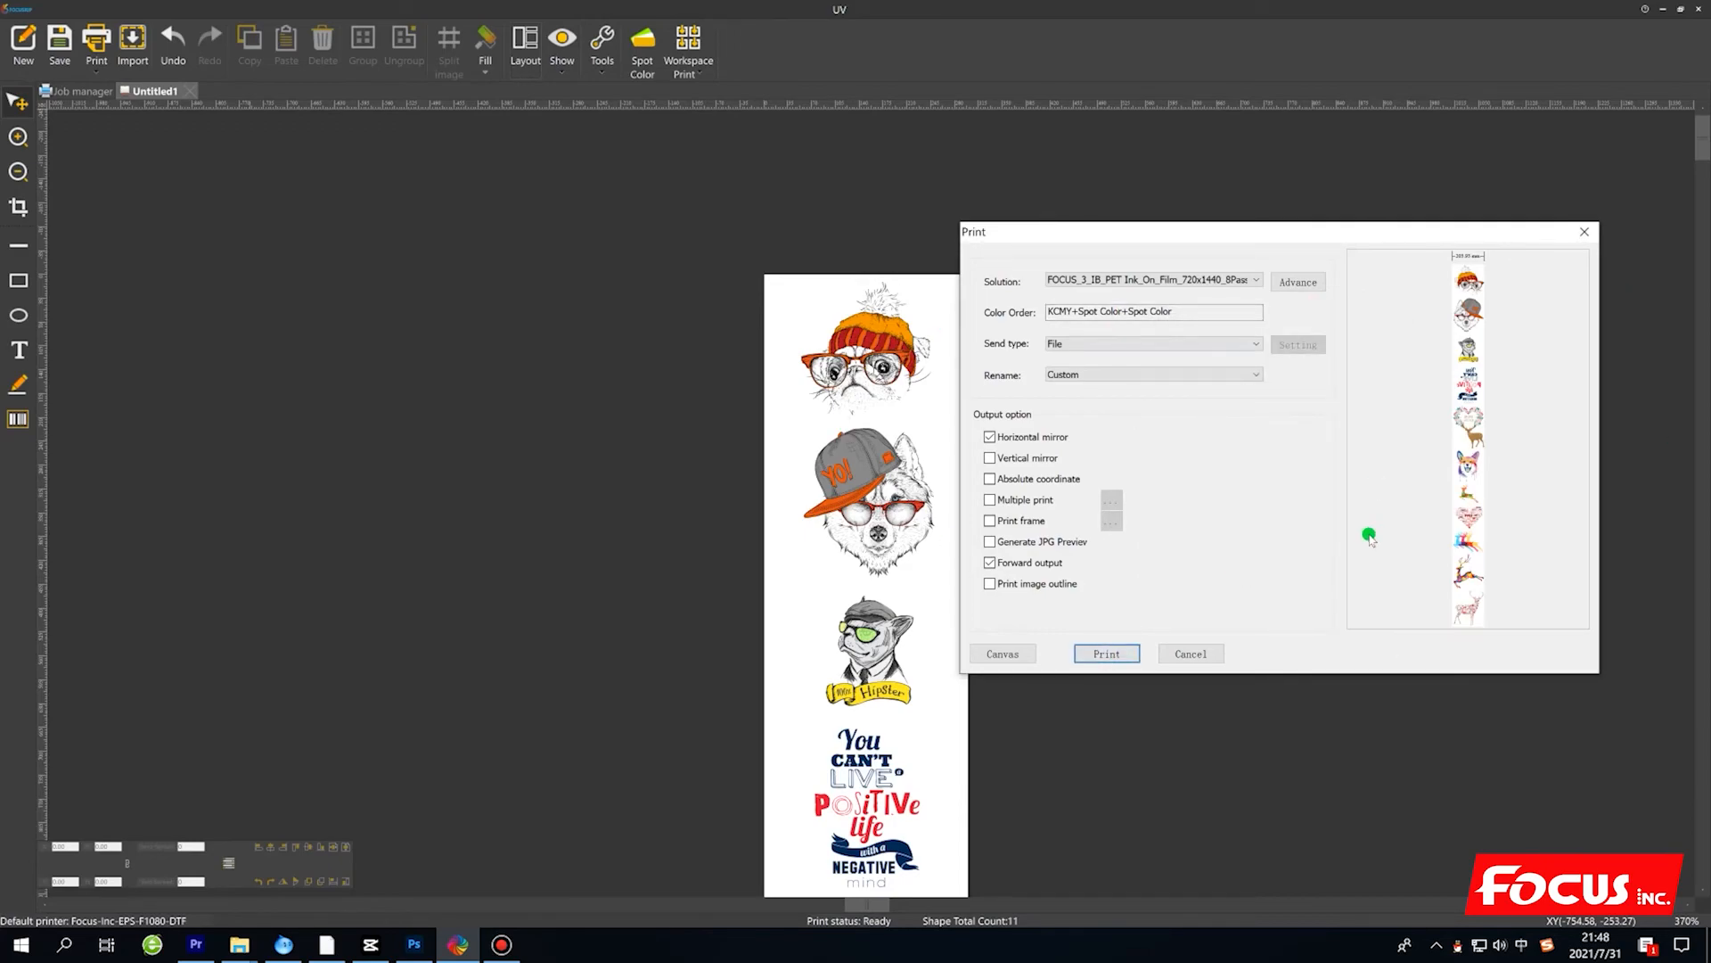
# Send the print job to a file and choose the desktop as its save location.
pyautogui.click(1108, 654)
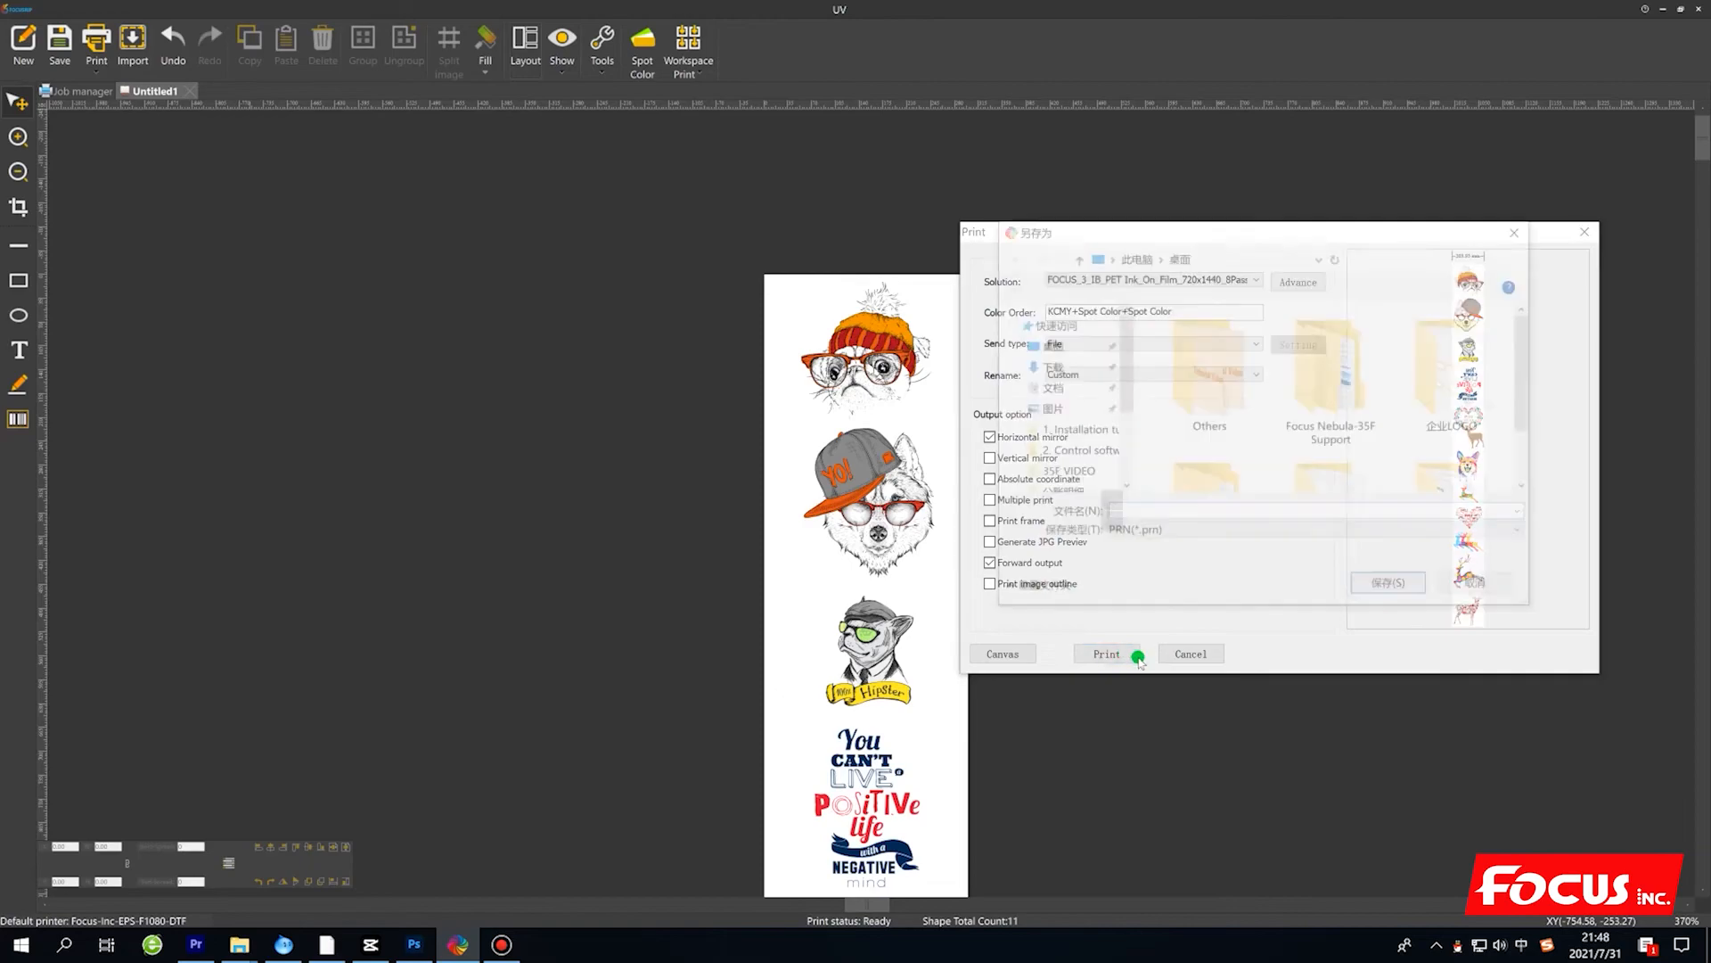
pyautogui.scroll(-1, 1247, 428)
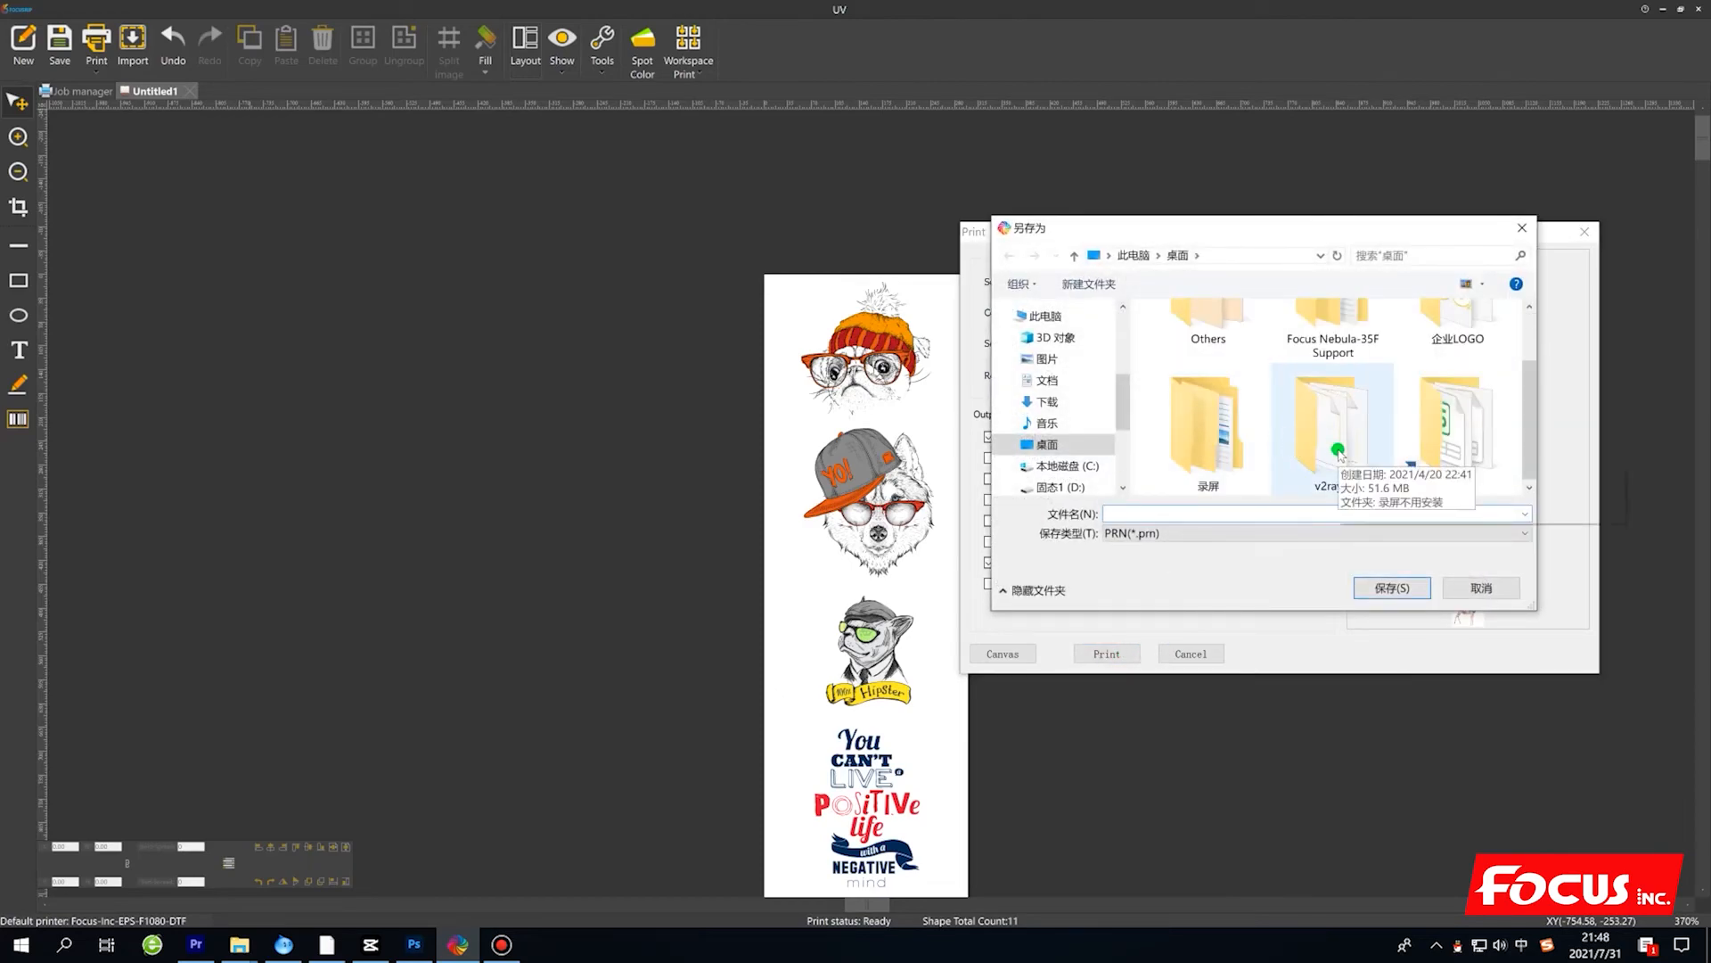
pyautogui.scroll(1, 1302, 410)
pyautogui.doubleClick(1328, 357)
pyautogui.doubleClick(1216, 395)
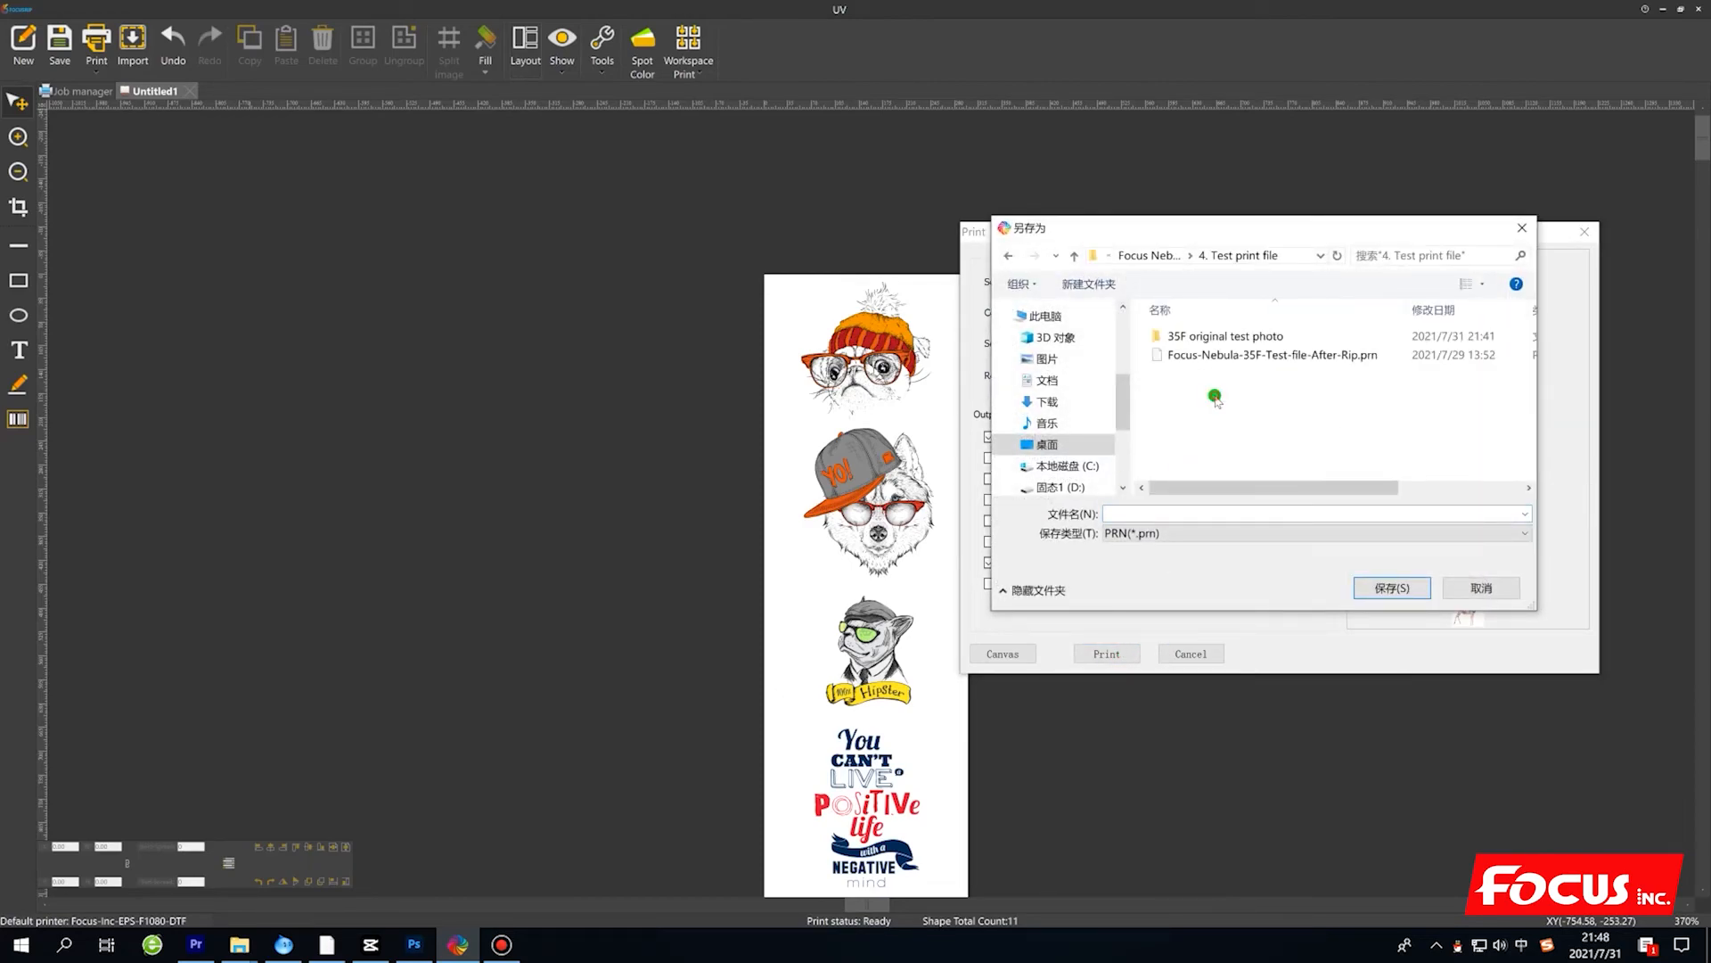
pyautogui.scroll(3, 1070, 374)
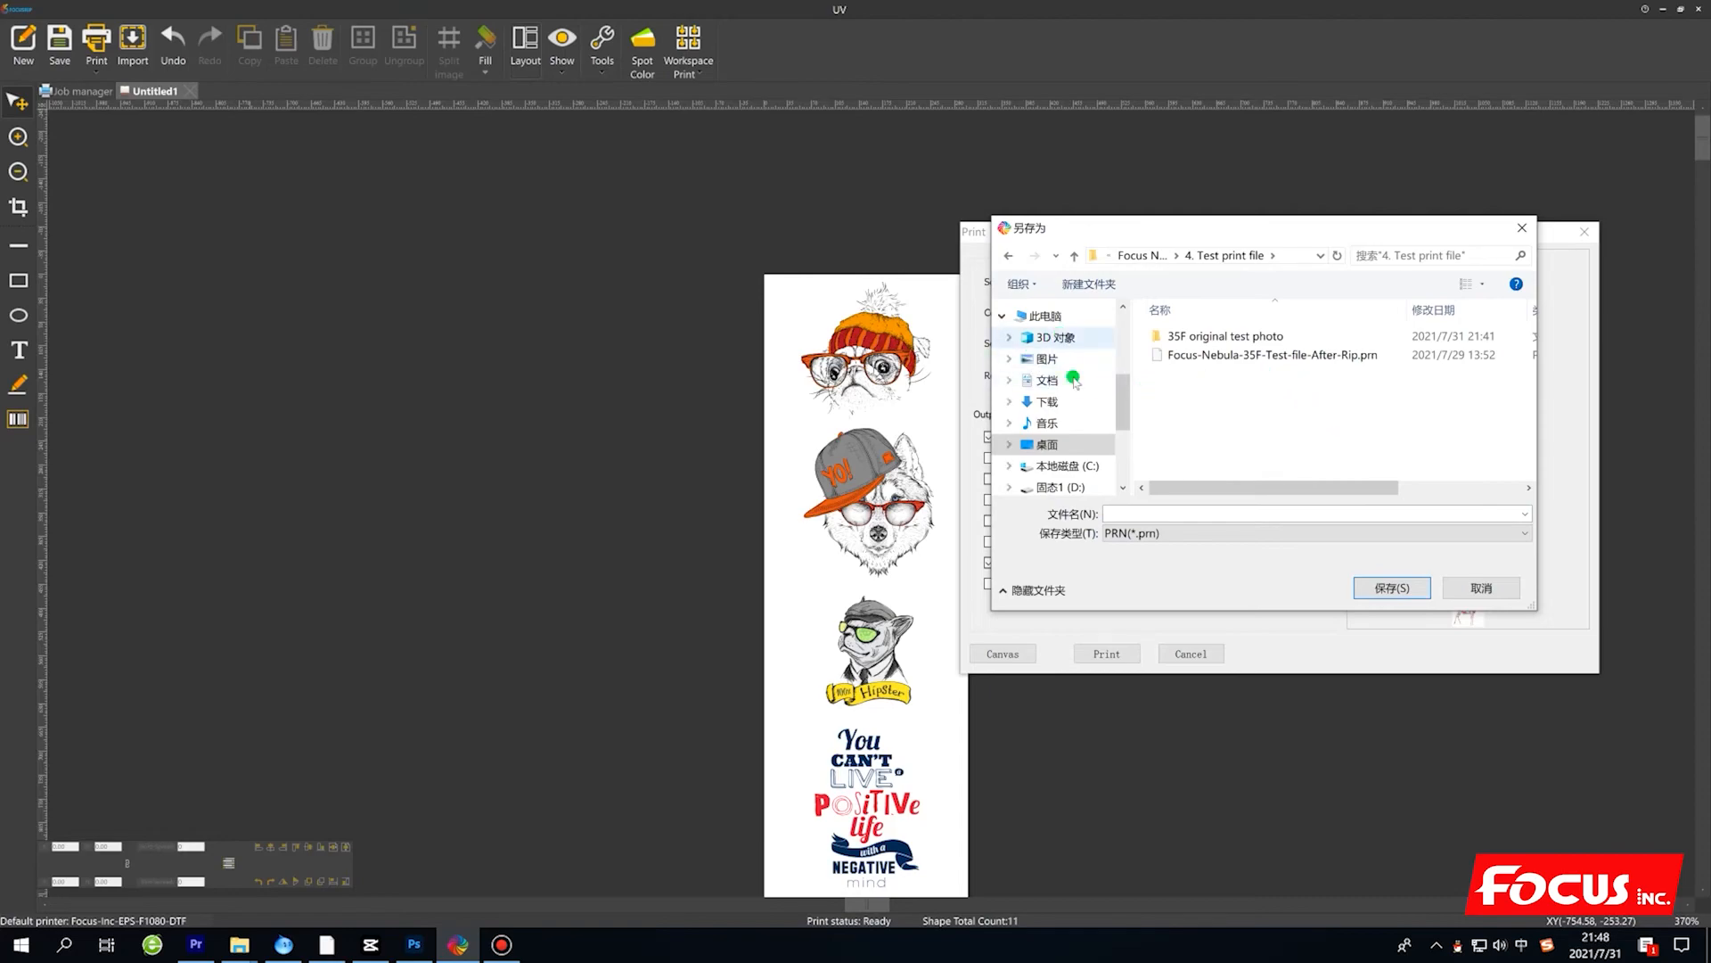
pyautogui.scroll(2, 1061, 347)
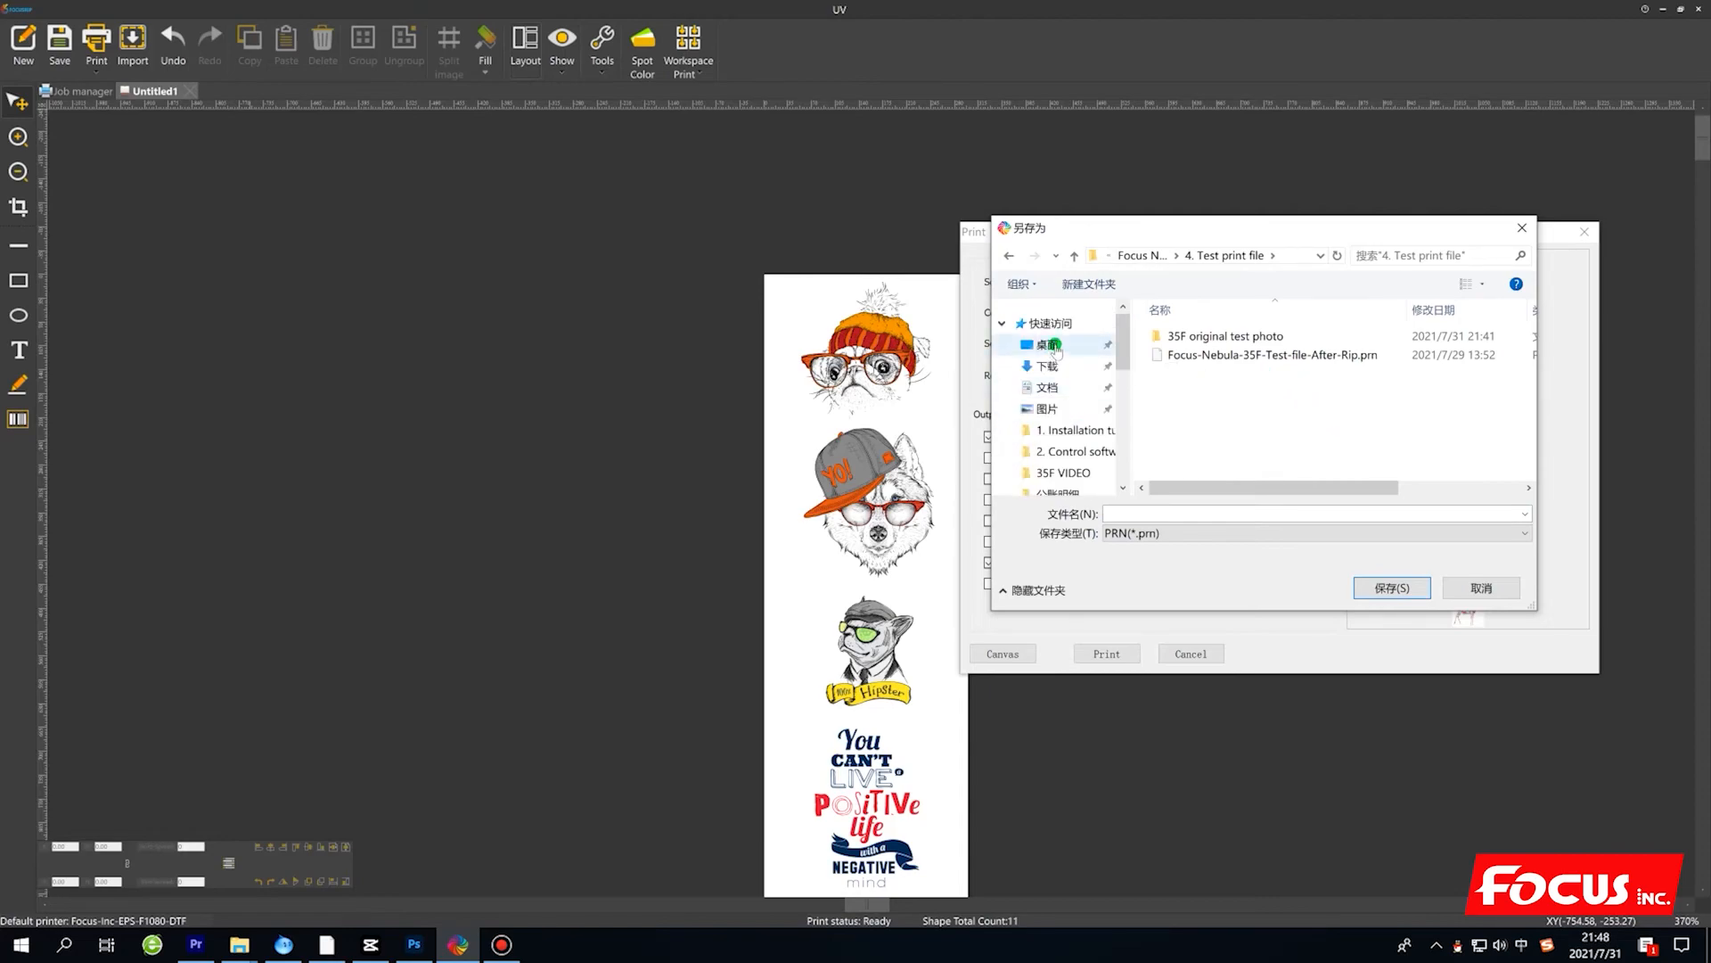
pyautogui.click(1051, 345)
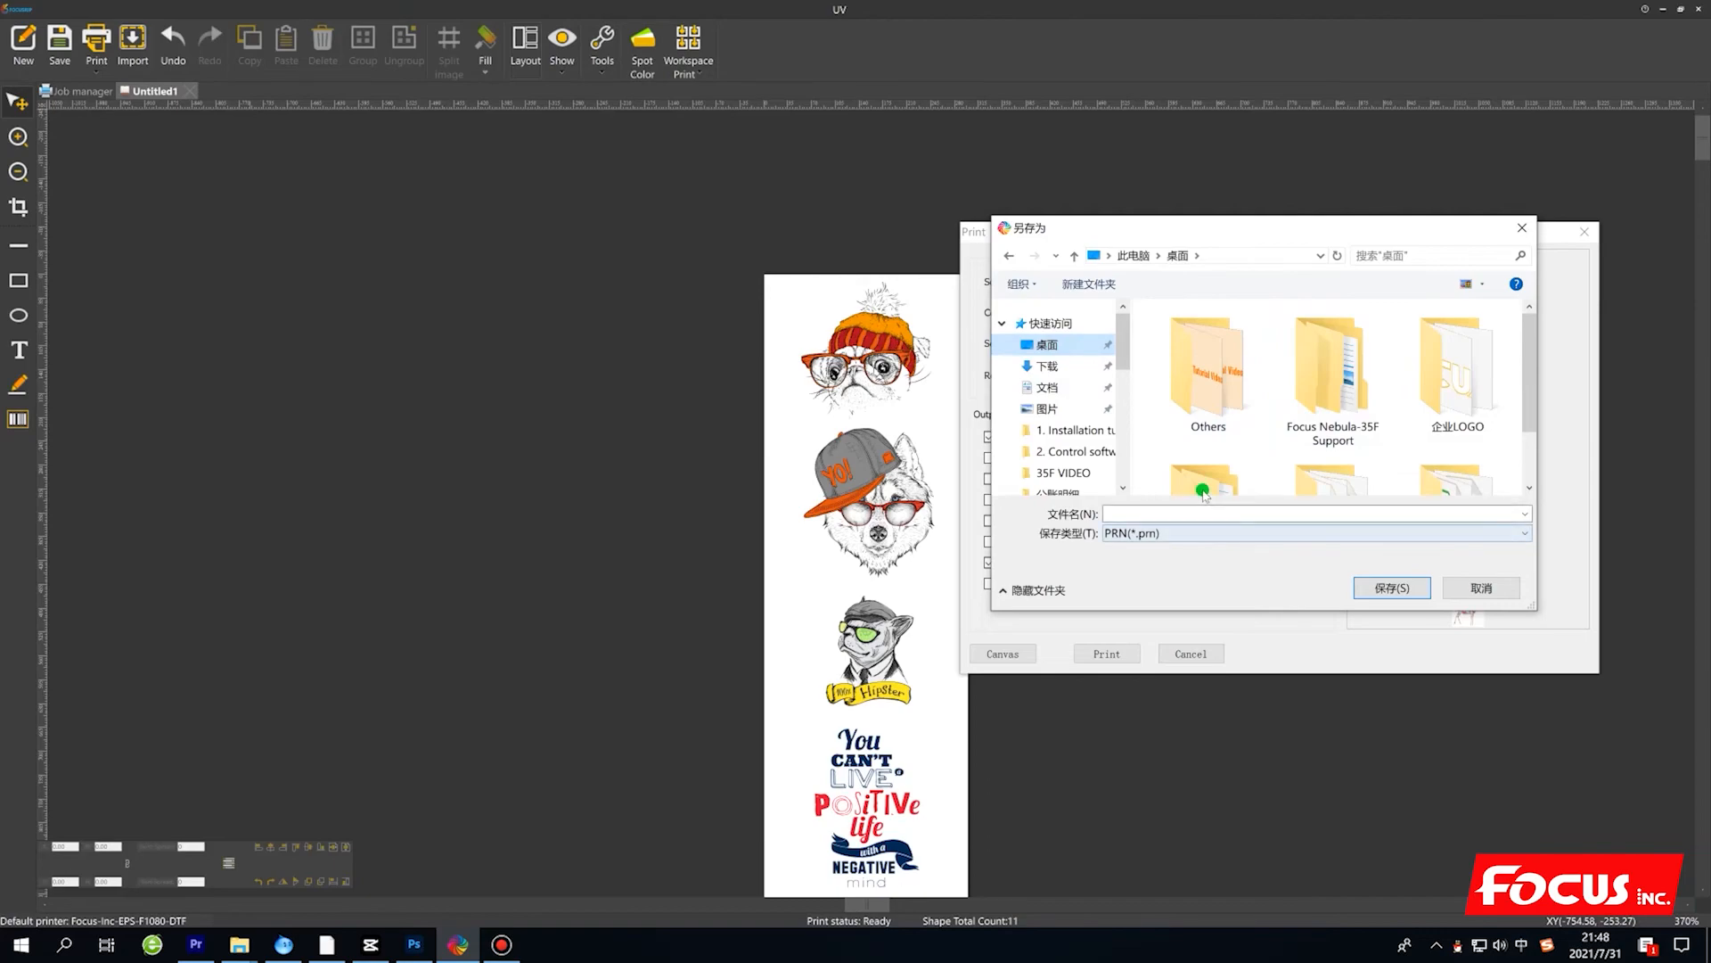
# Name the output FOCUS_NEBULA_35F_TEST_PRINT_FILE and save it as a PRN file.
pyautogui.click(1137, 512)
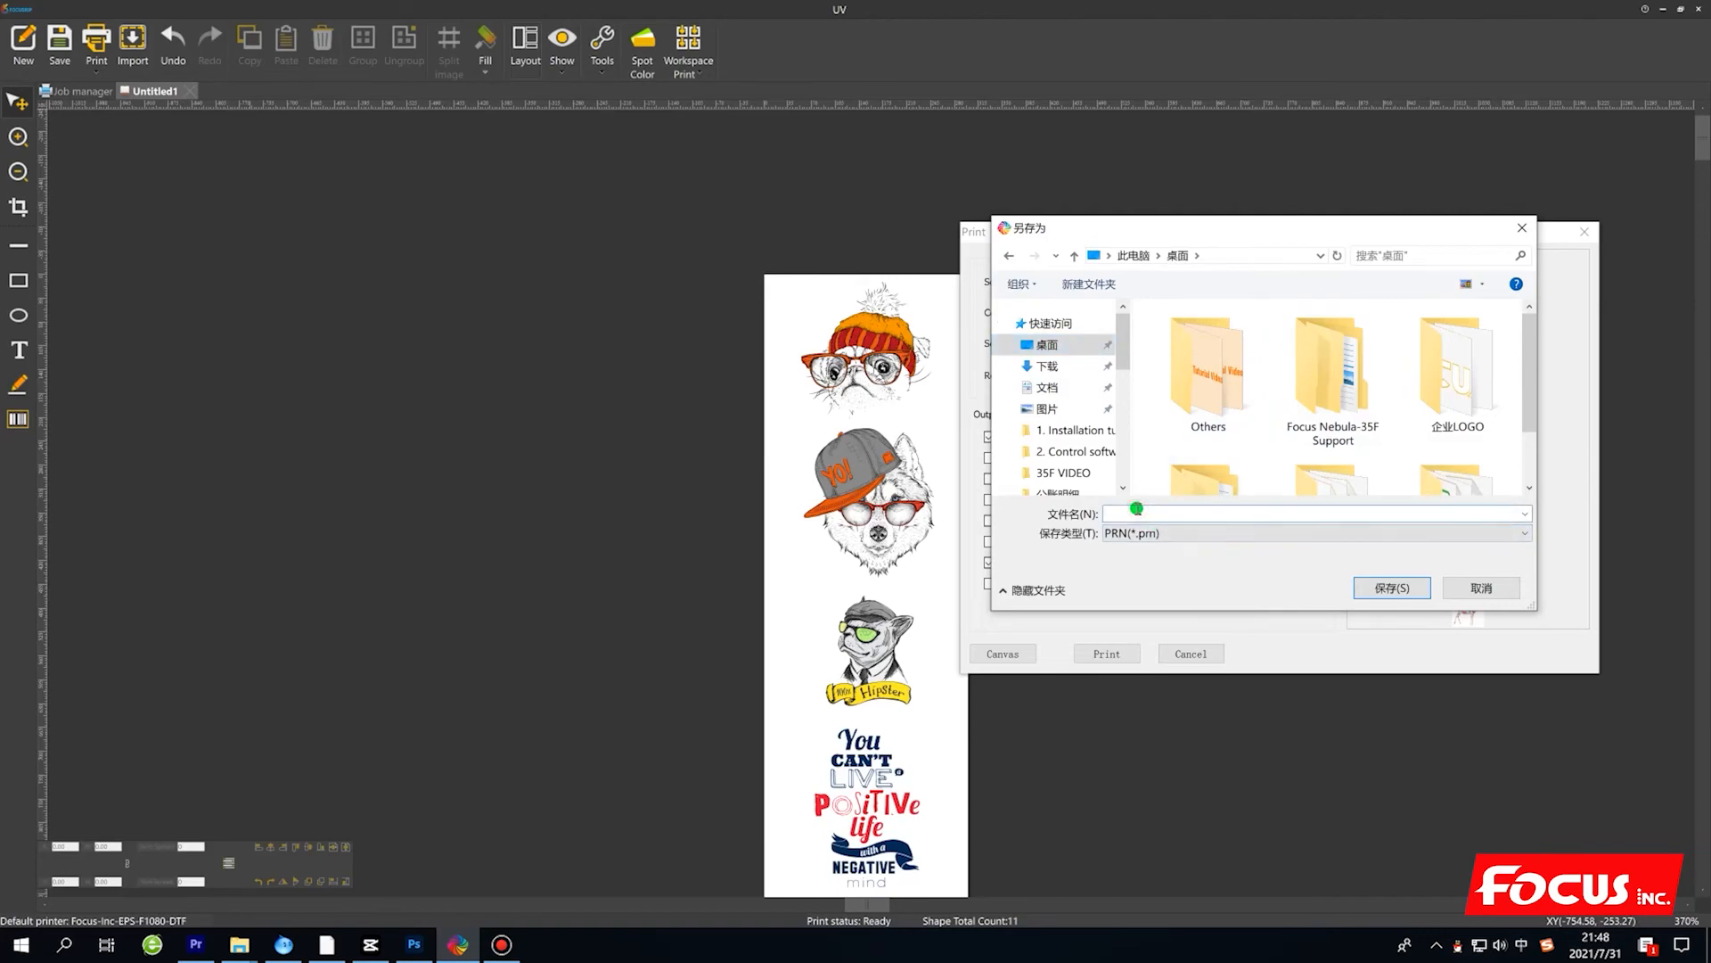
pyautogui.write('FOCUS')
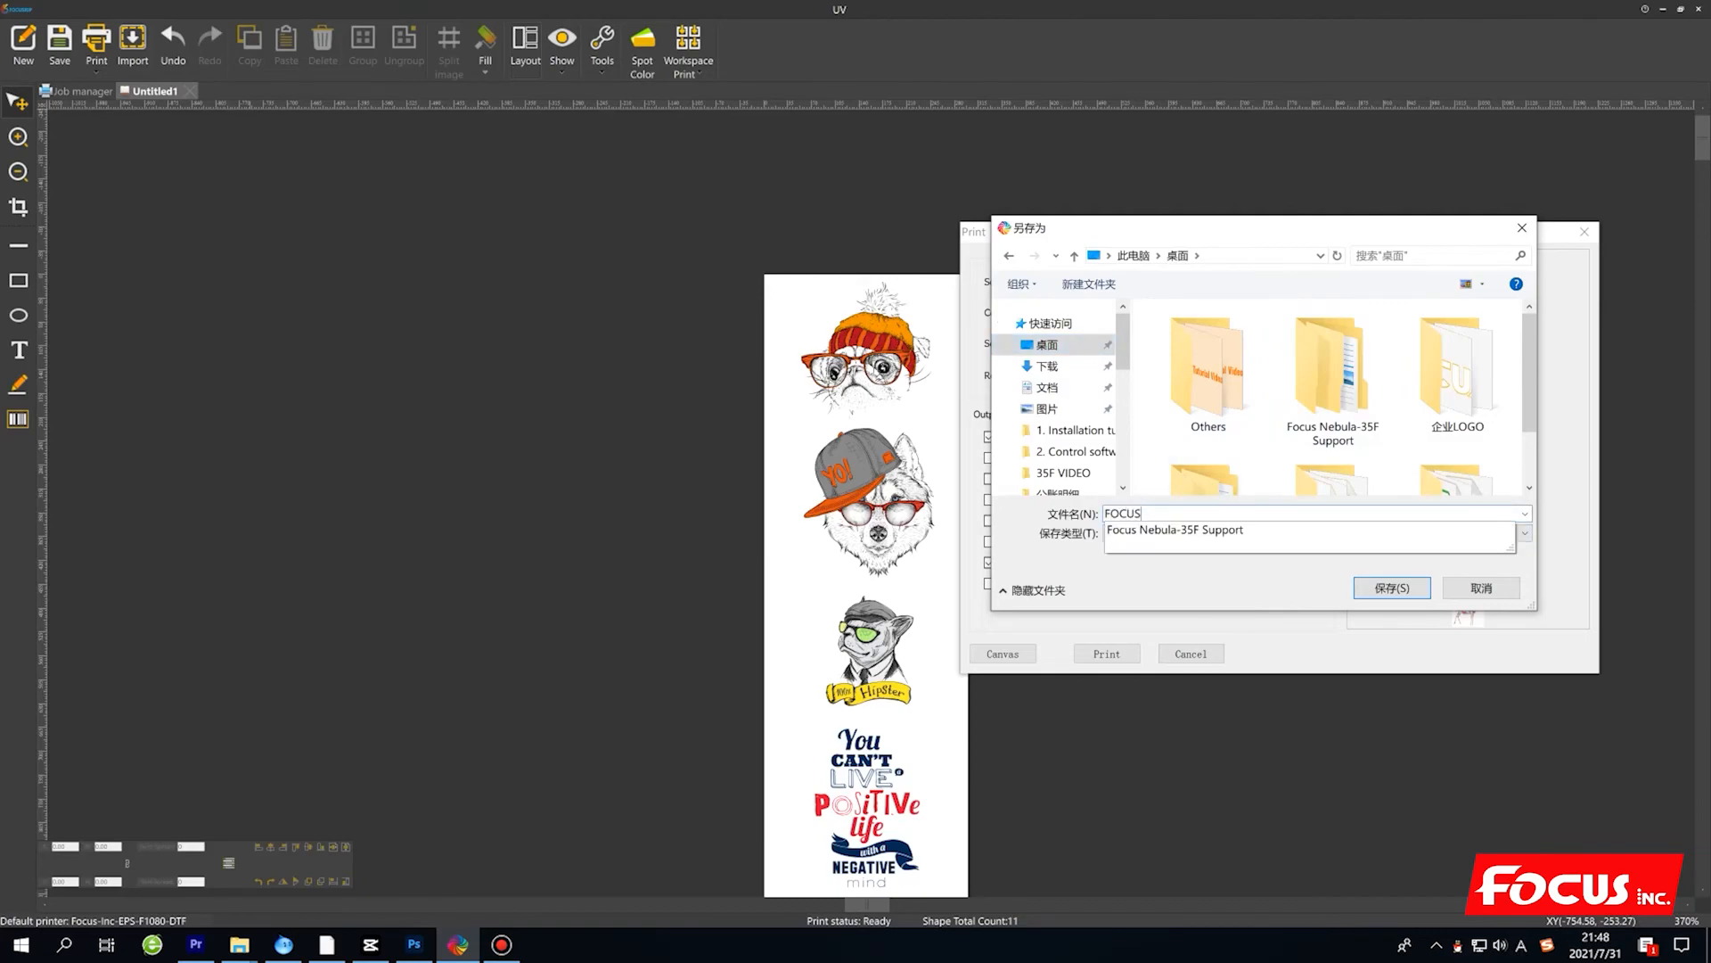
pyautogui.write('_NEBULA')
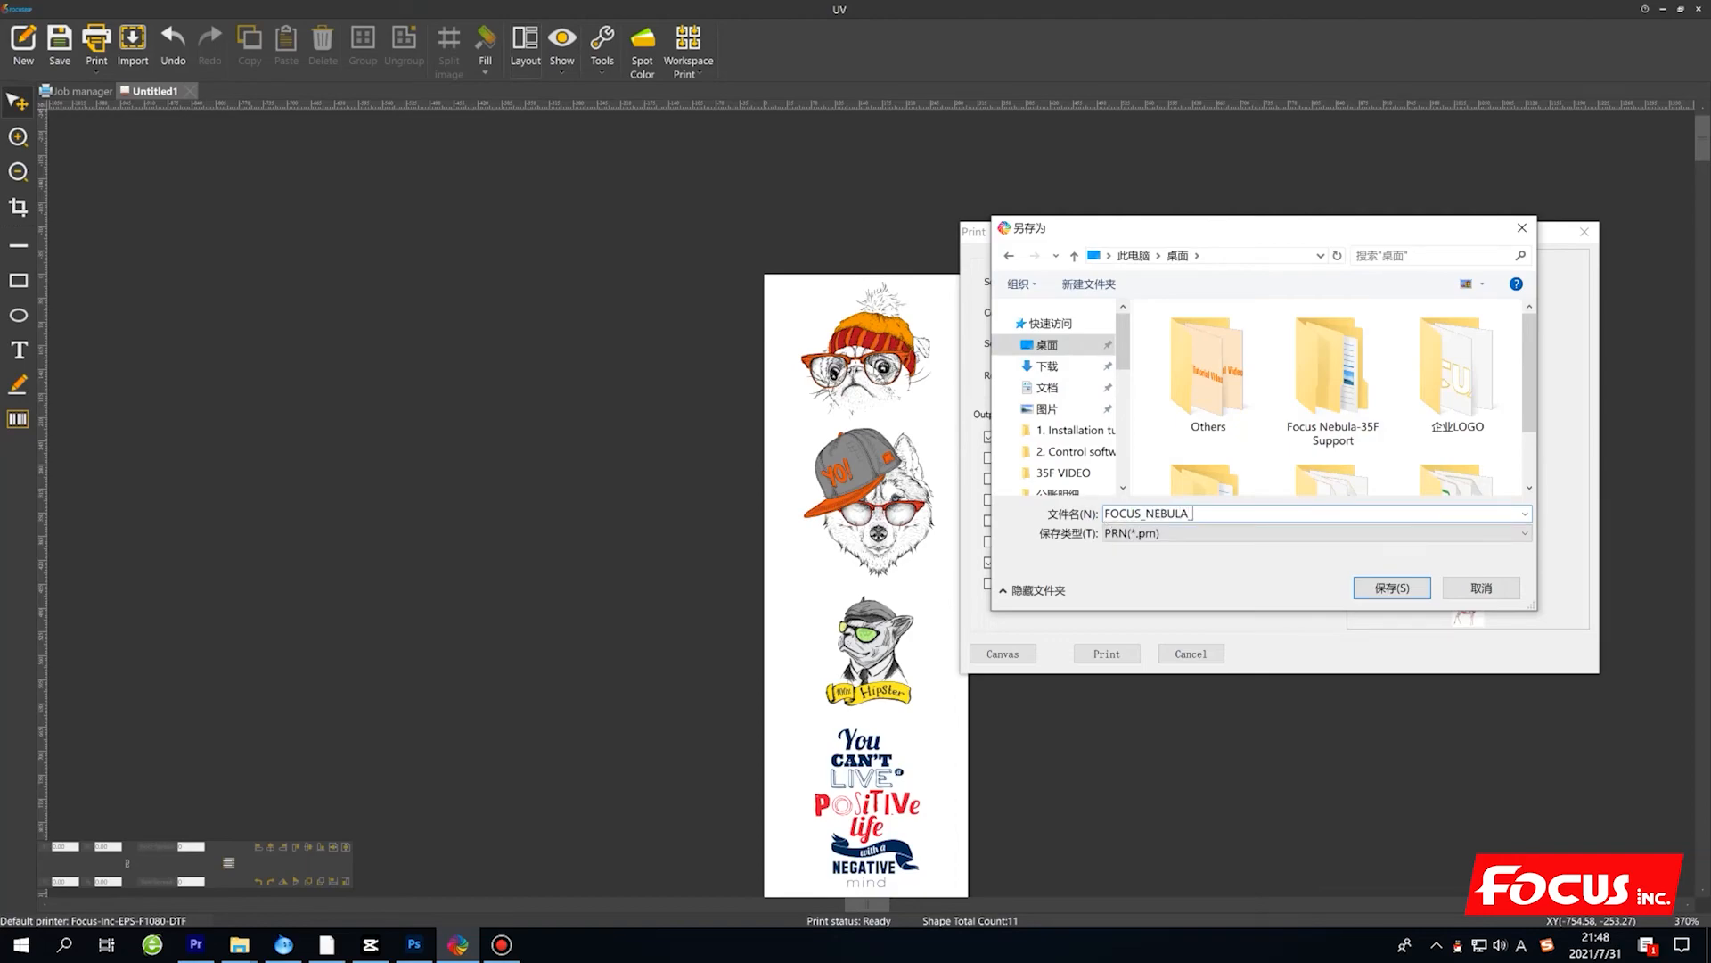
pyautogui.write('_35F_TE')
pyautogui.write('PRINT_FILE')
pyautogui.click(1395, 587)
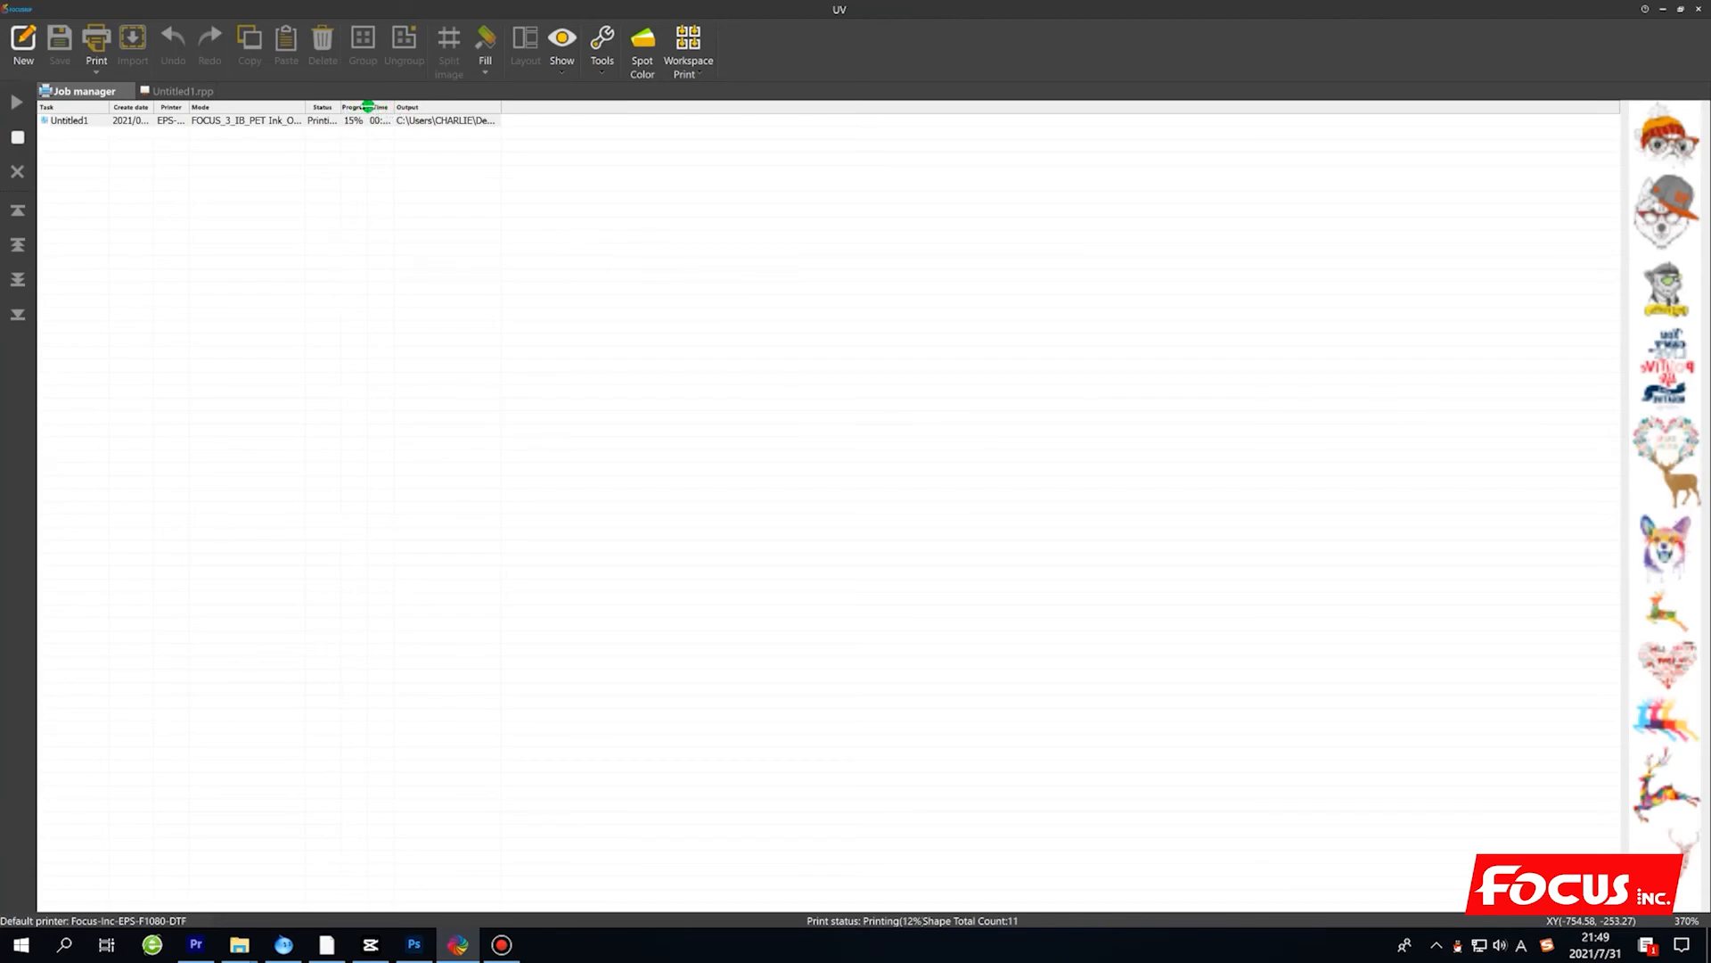
# Widen the job manager's progress, mode, status, time and output columns to show the job's full details.
pyautogui.moveTo(367, 107); pyautogui.dragTo(531, 120)
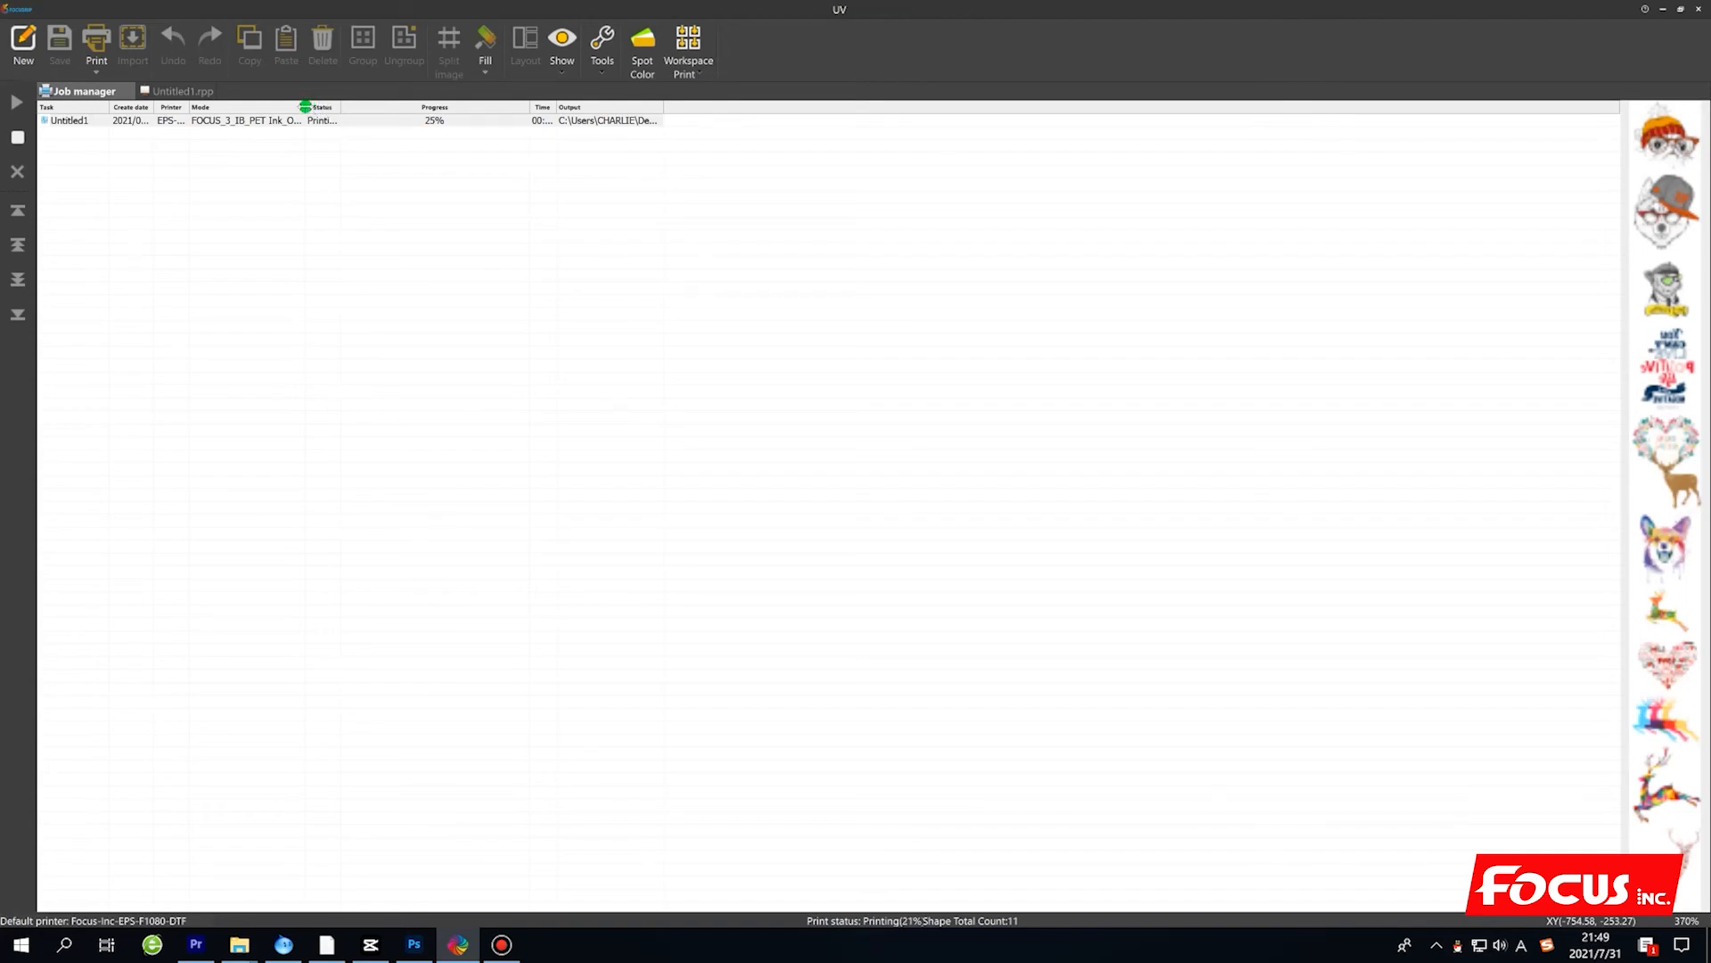
pyautogui.moveTo(305, 106); pyautogui.dragTo(539, 115)
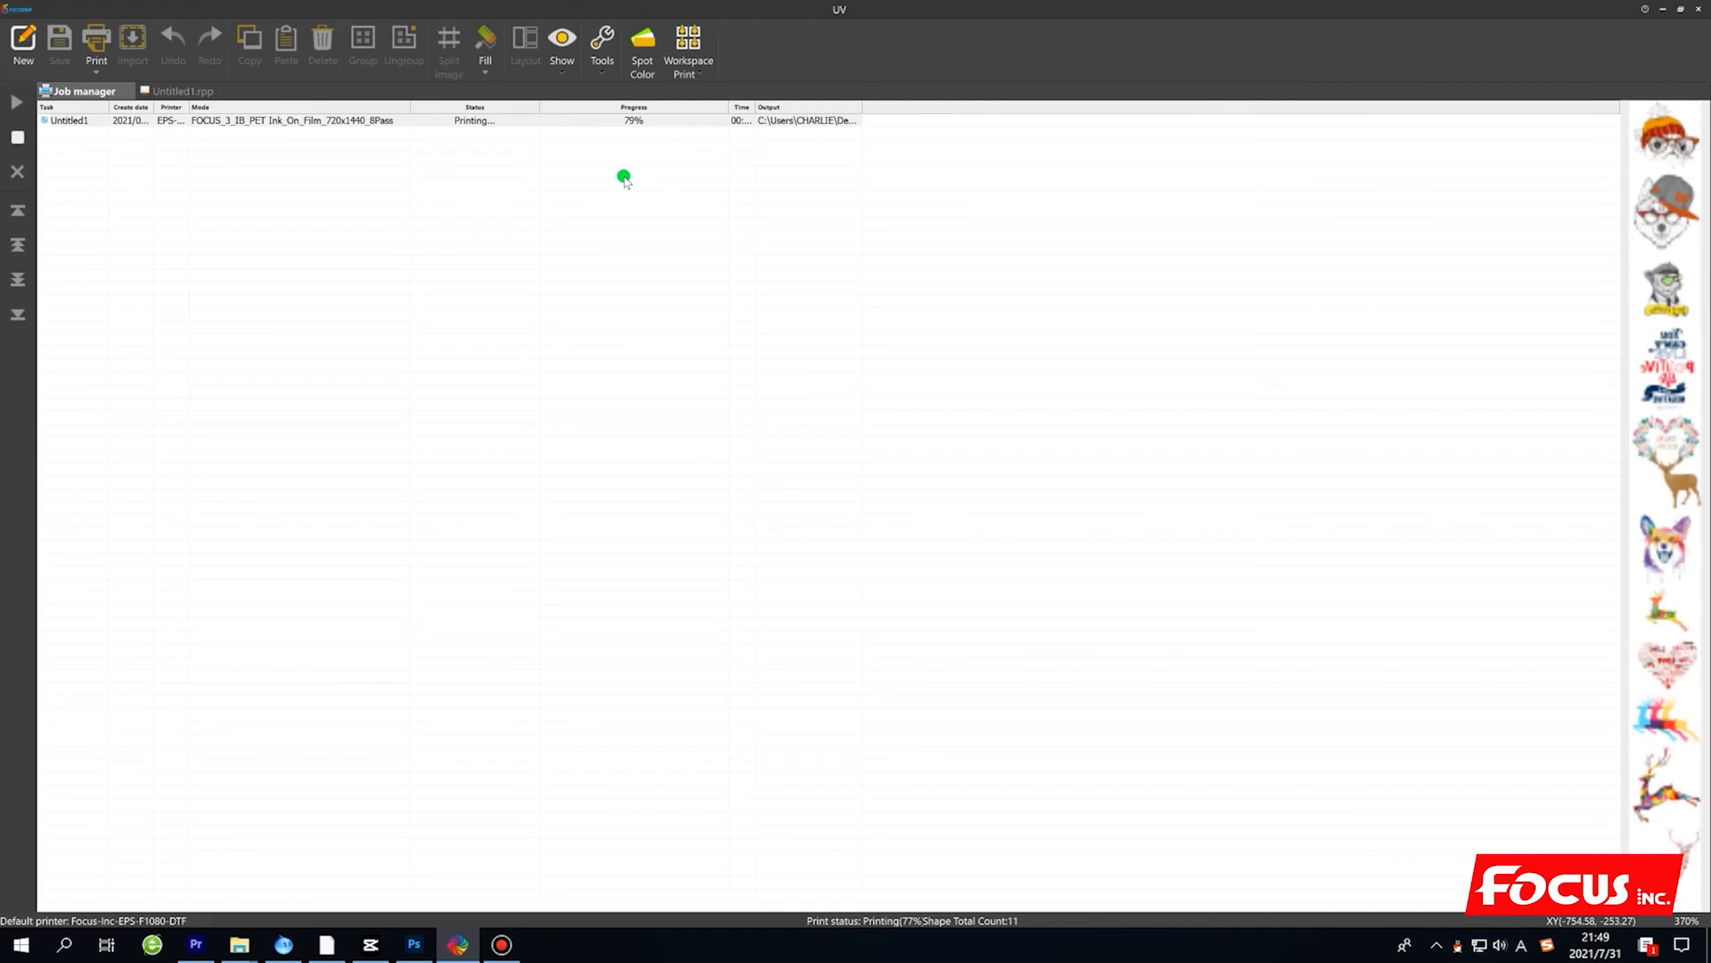
pyautogui.moveTo(755, 107); pyautogui.dragTo(789, 107)
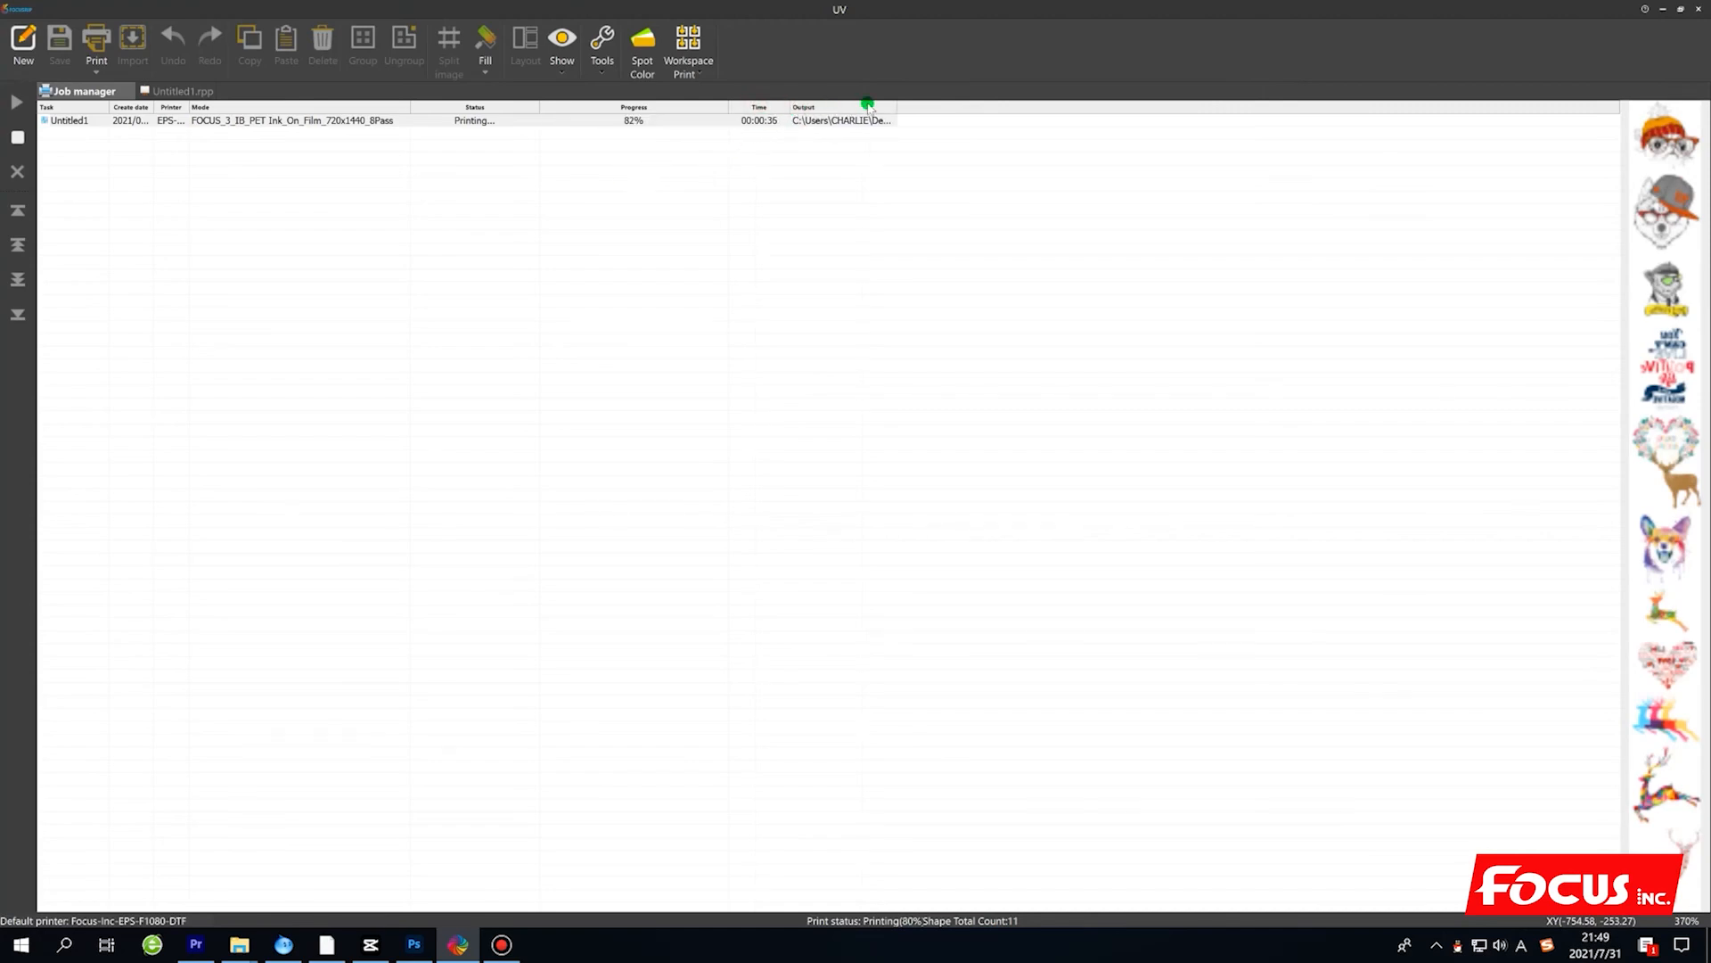
pyautogui.moveTo(895, 107); pyautogui.dragTo(1186, 121)
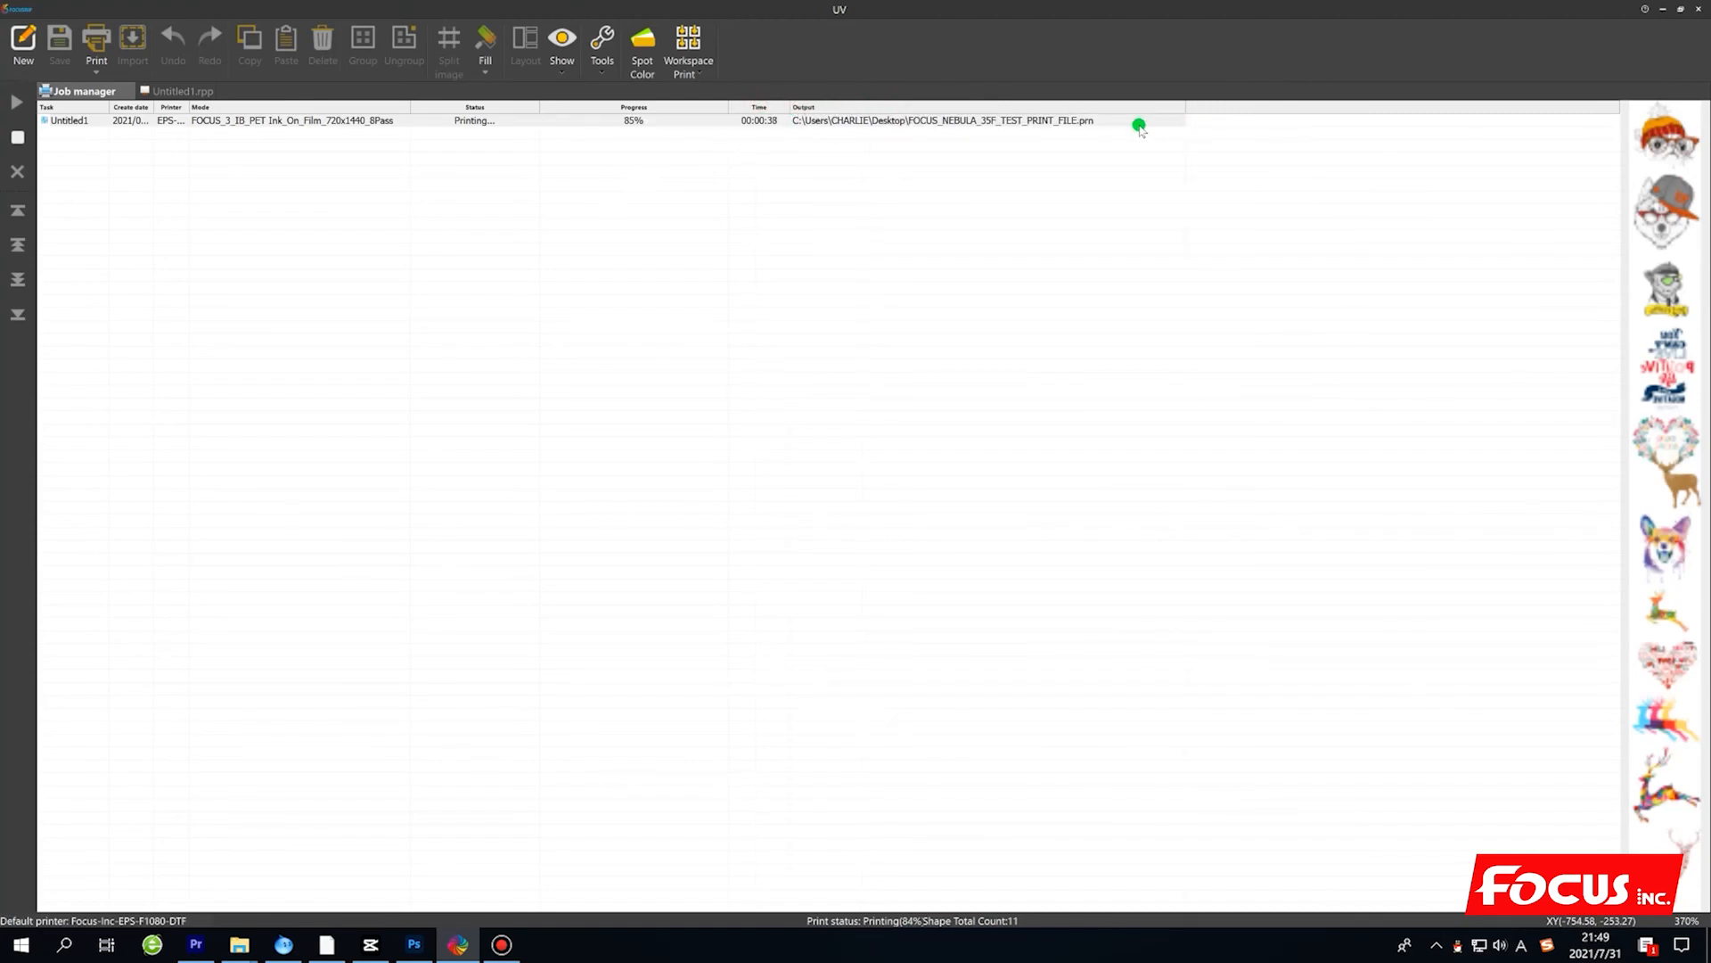
# Check the Untitled1 job's status, look over the Untitled1.rpp layout, and return to the job in the job manager.
pyautogui.click(1096, 121)
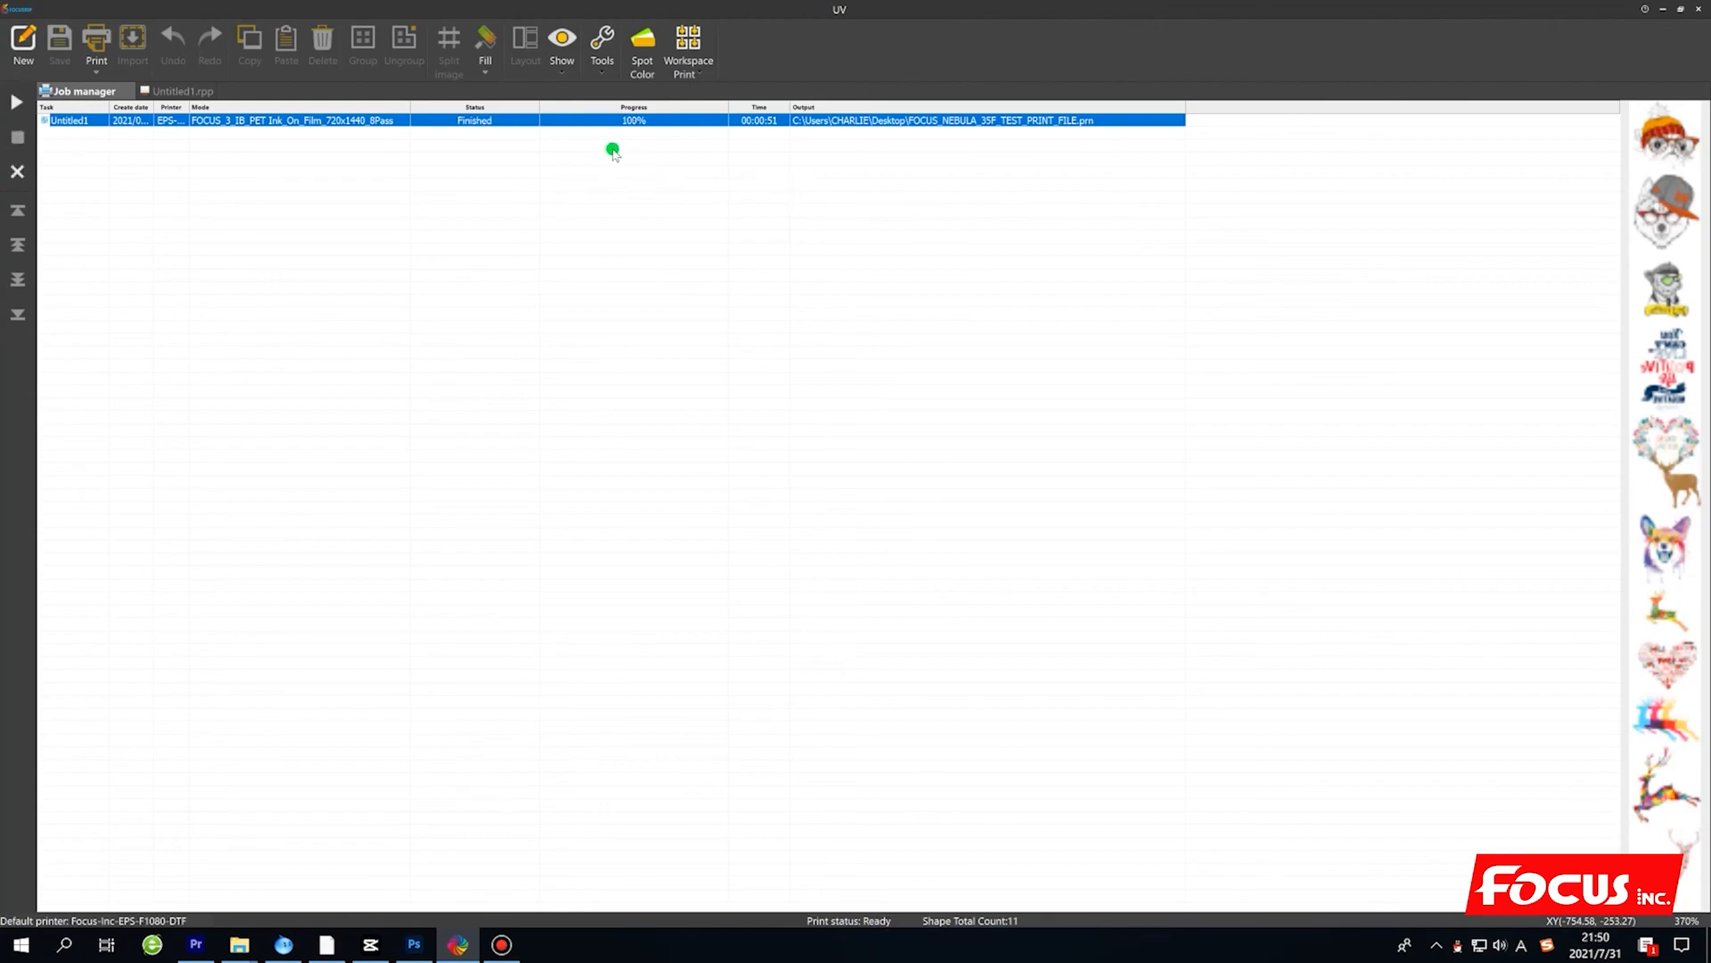
pyautogui.doubleClick(272, 132)
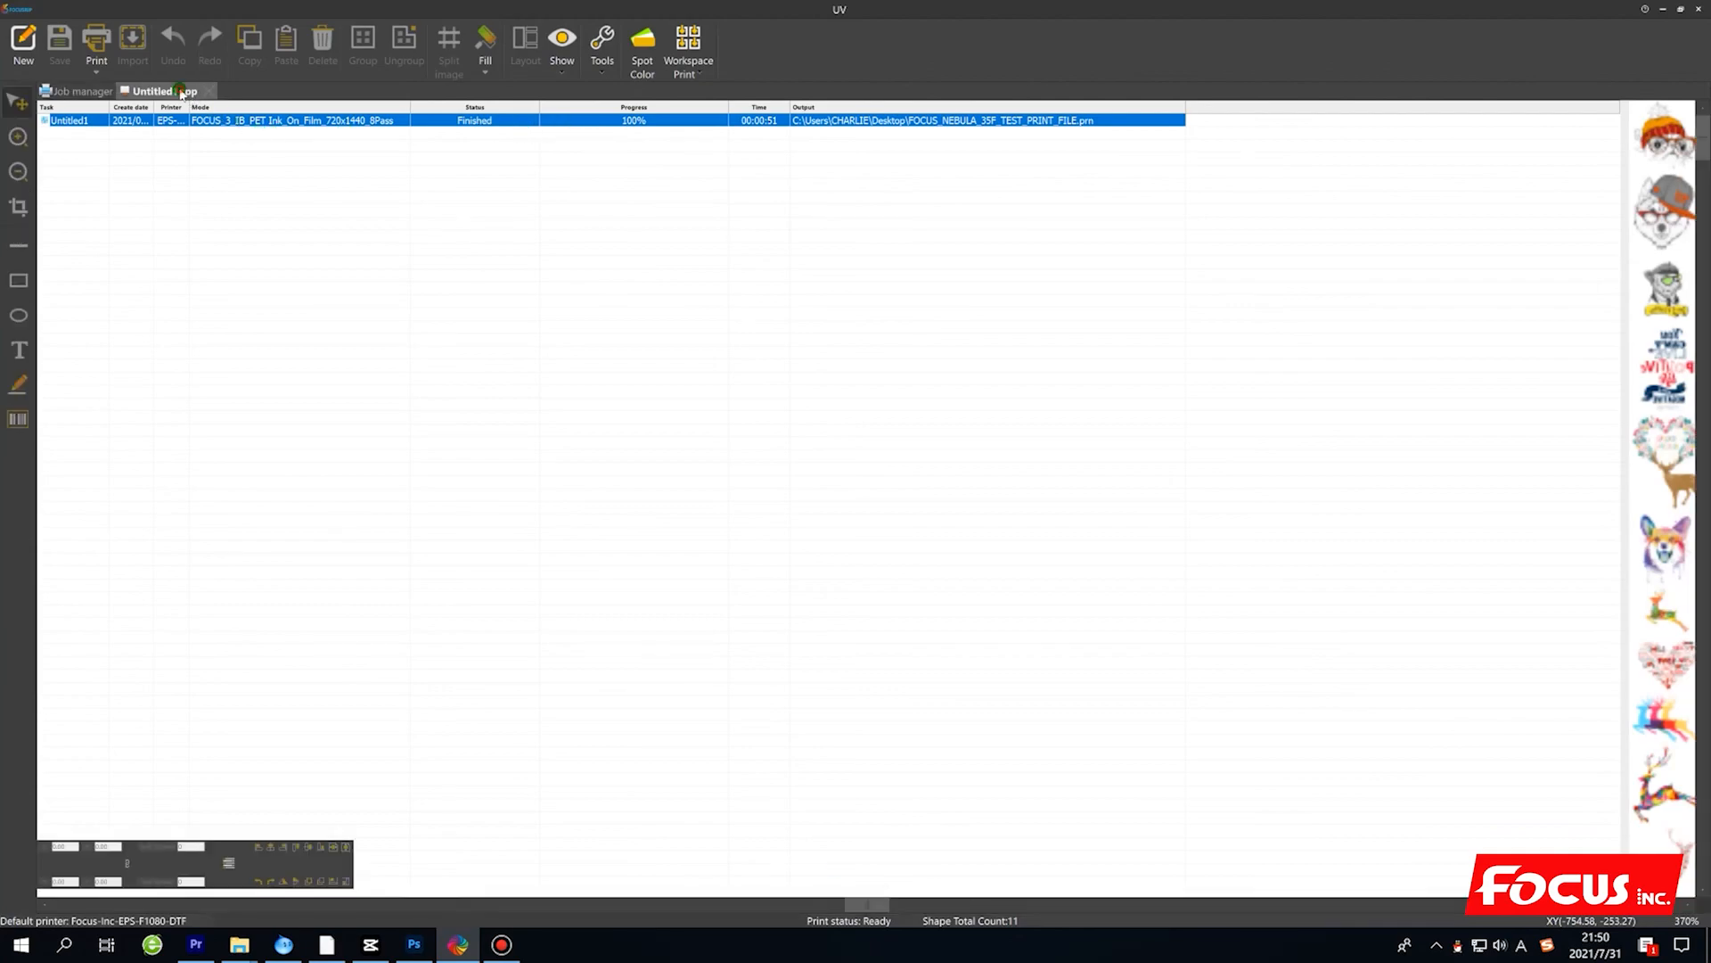
pyautogui.scroll(-5, 910, 702)
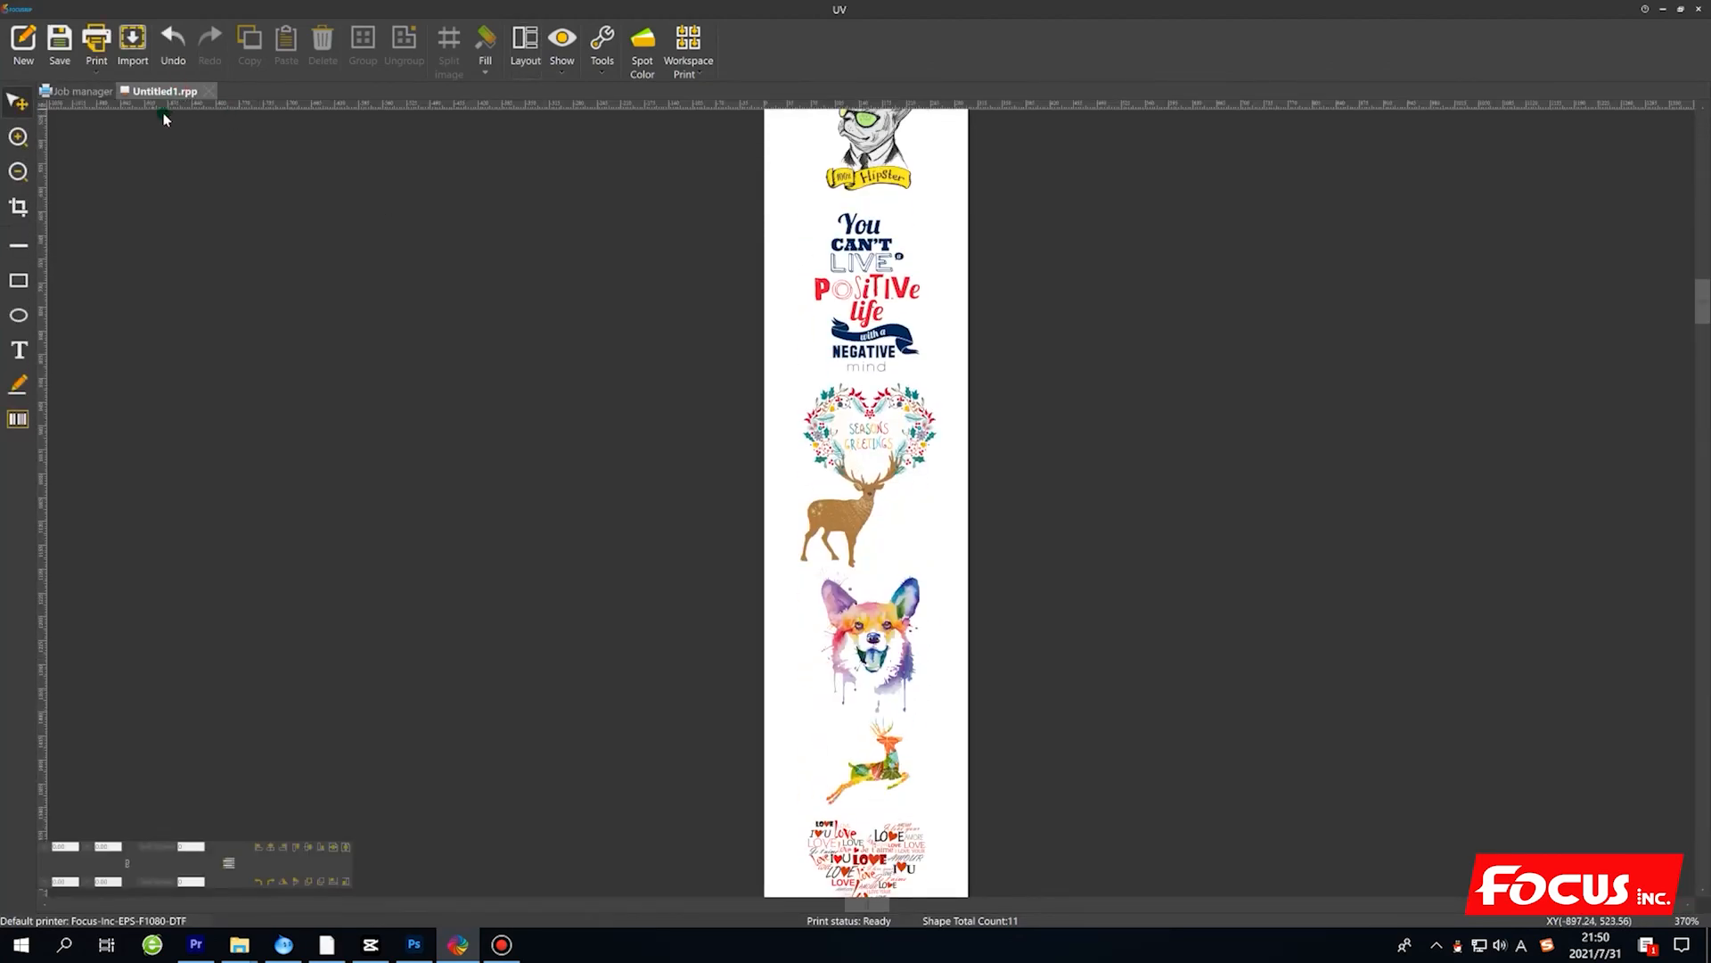
pyautogui.click(76, 91)
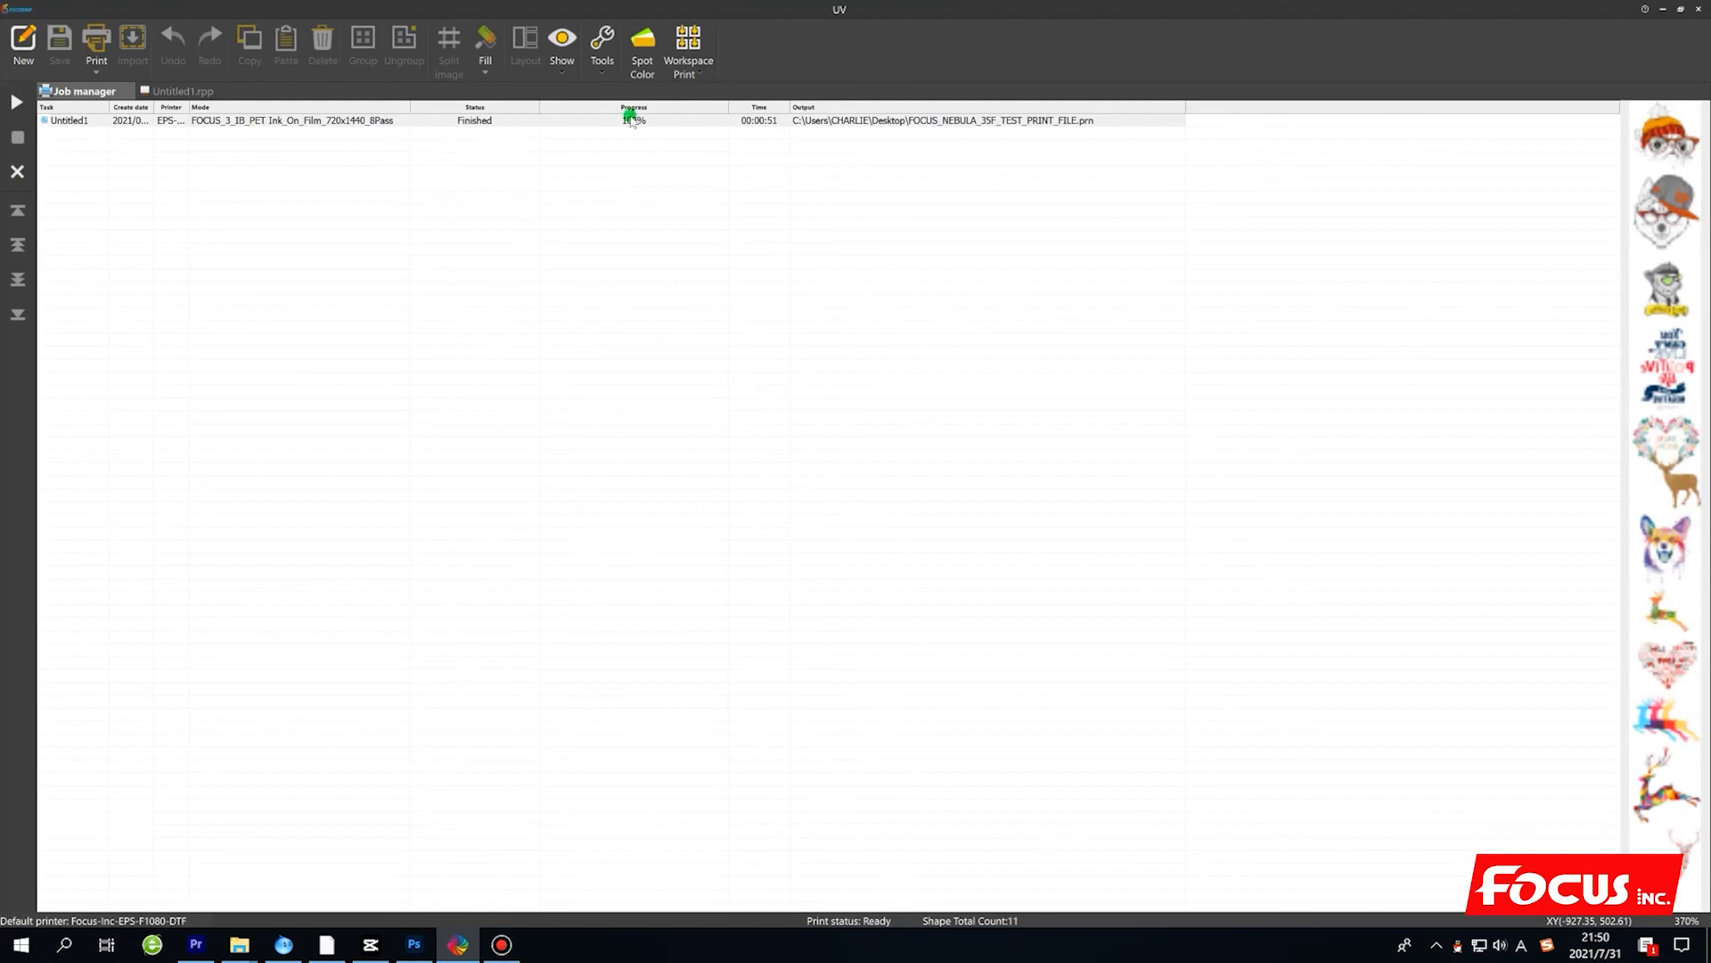
pyautogui.click(686, 120)
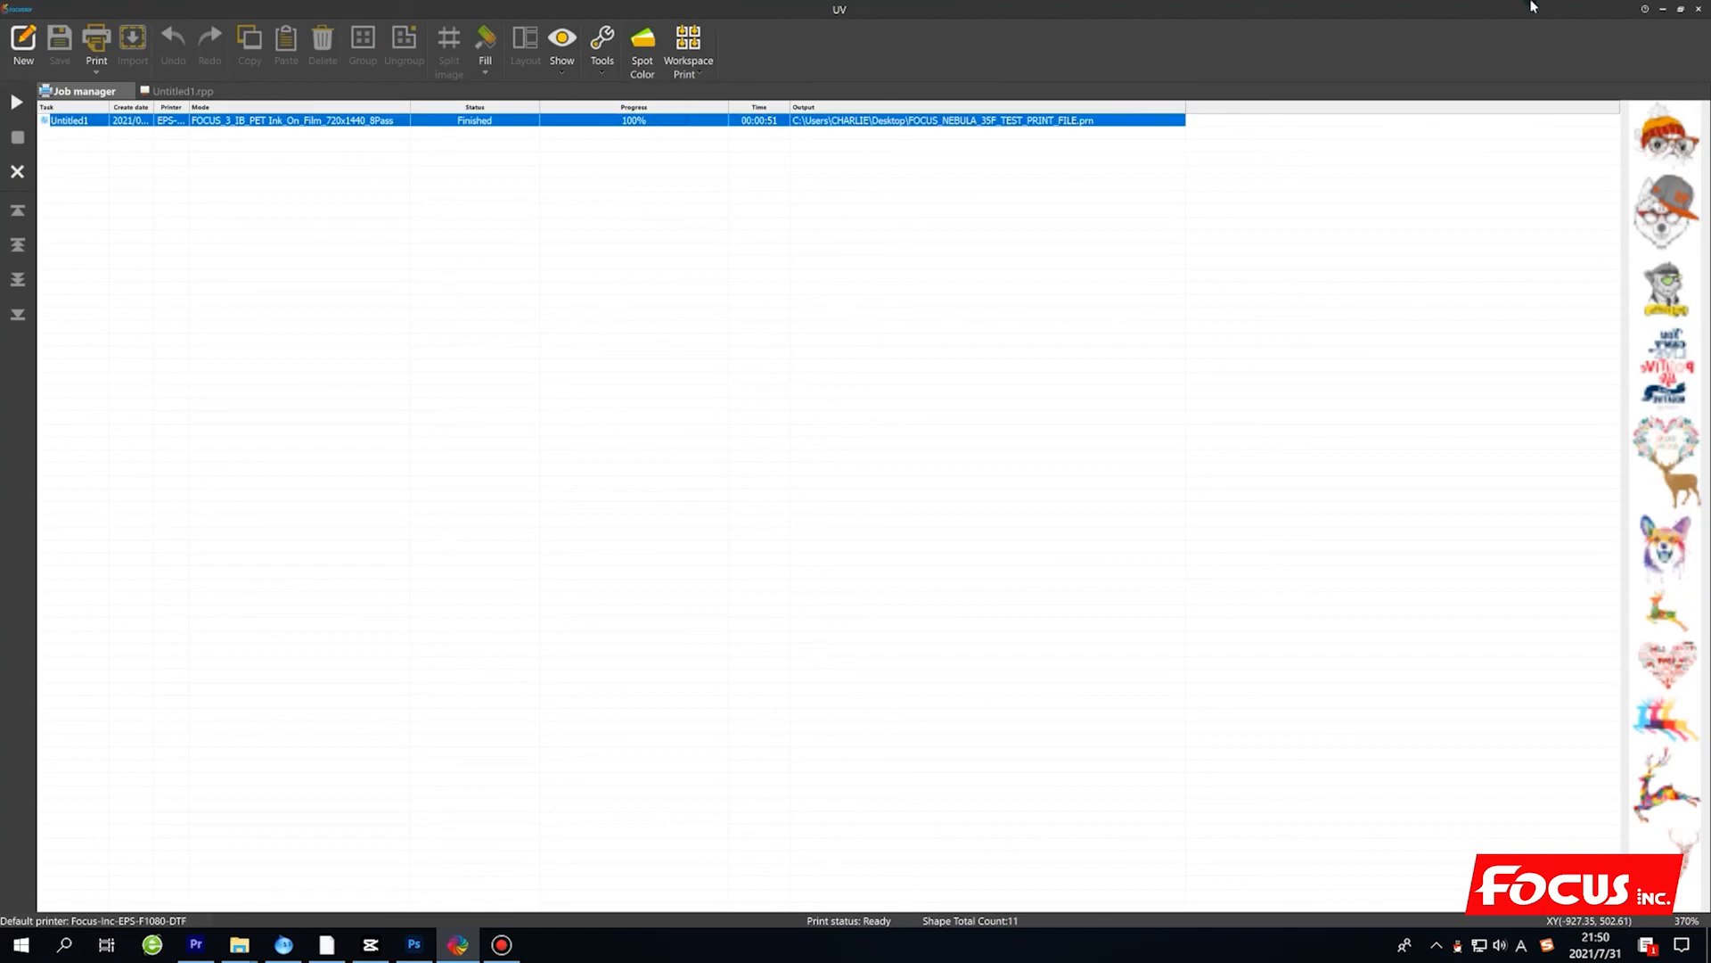
# Switch to the desktop, move the FOCUS_NEBULA_35F_TEST_PRINT_FILE icon to an open area, and examine the file's properties.
pyautogui.click(1680, 12)
pyautogui.moveTo(169, 571); pyautogui.dragTo(1041, 399)
pyautogui.rightClick(1038, 405)
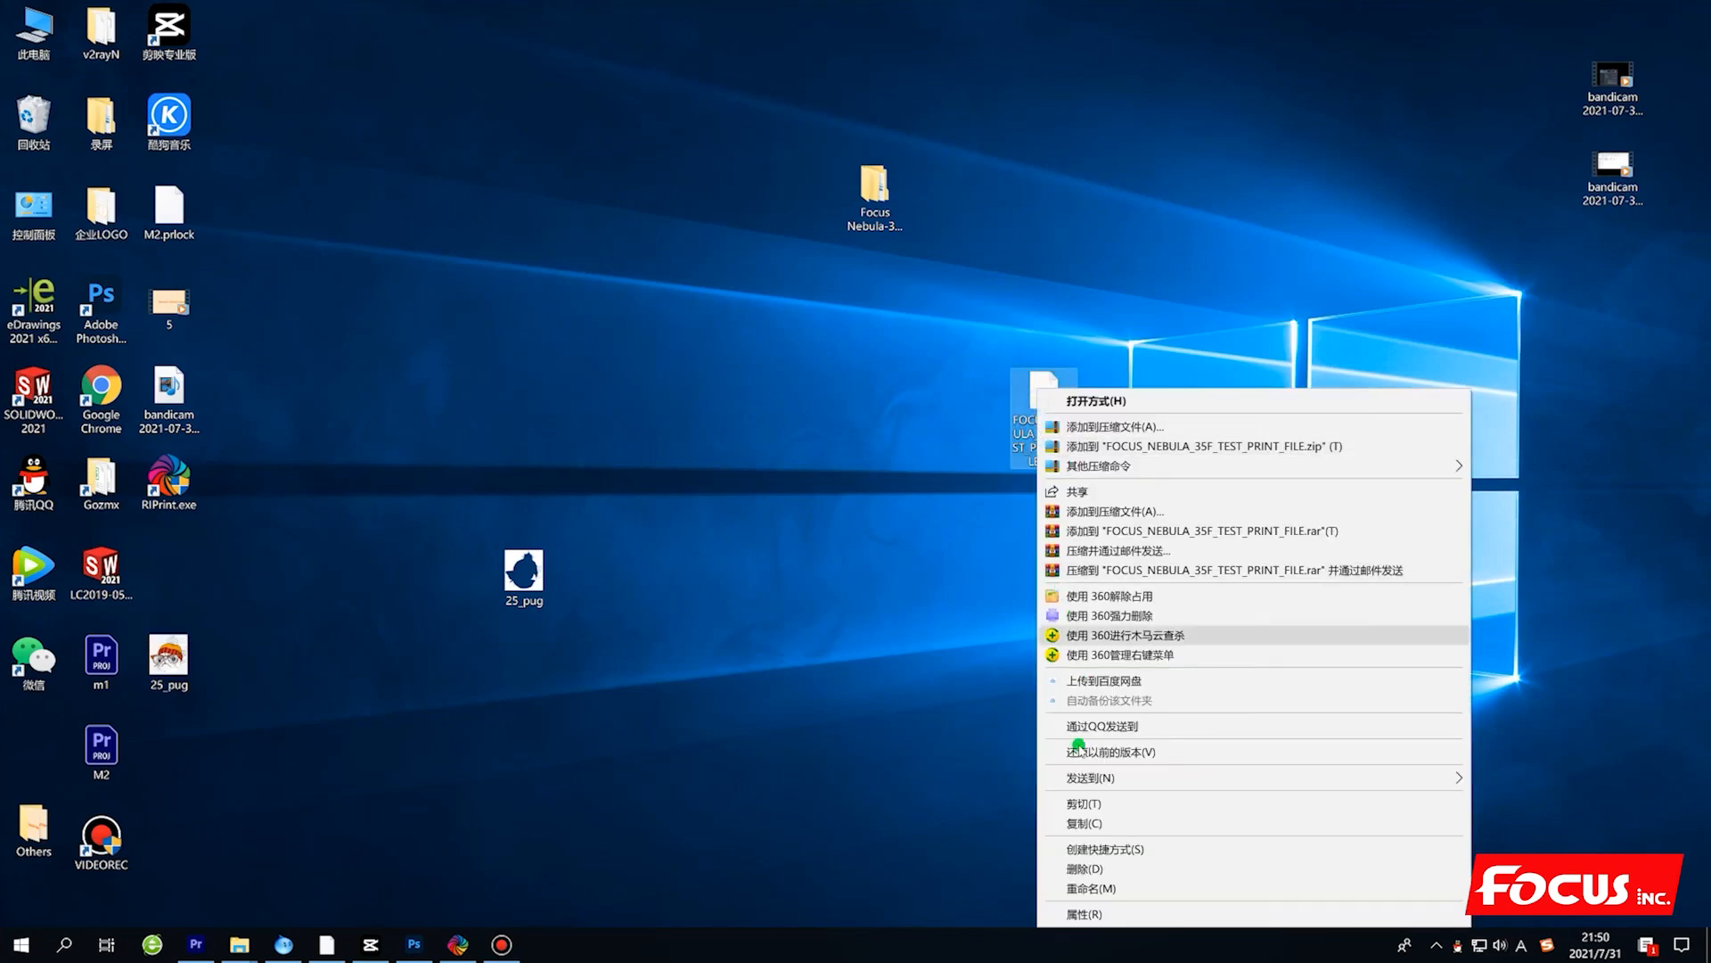
pyautogui.click(1079, 918)
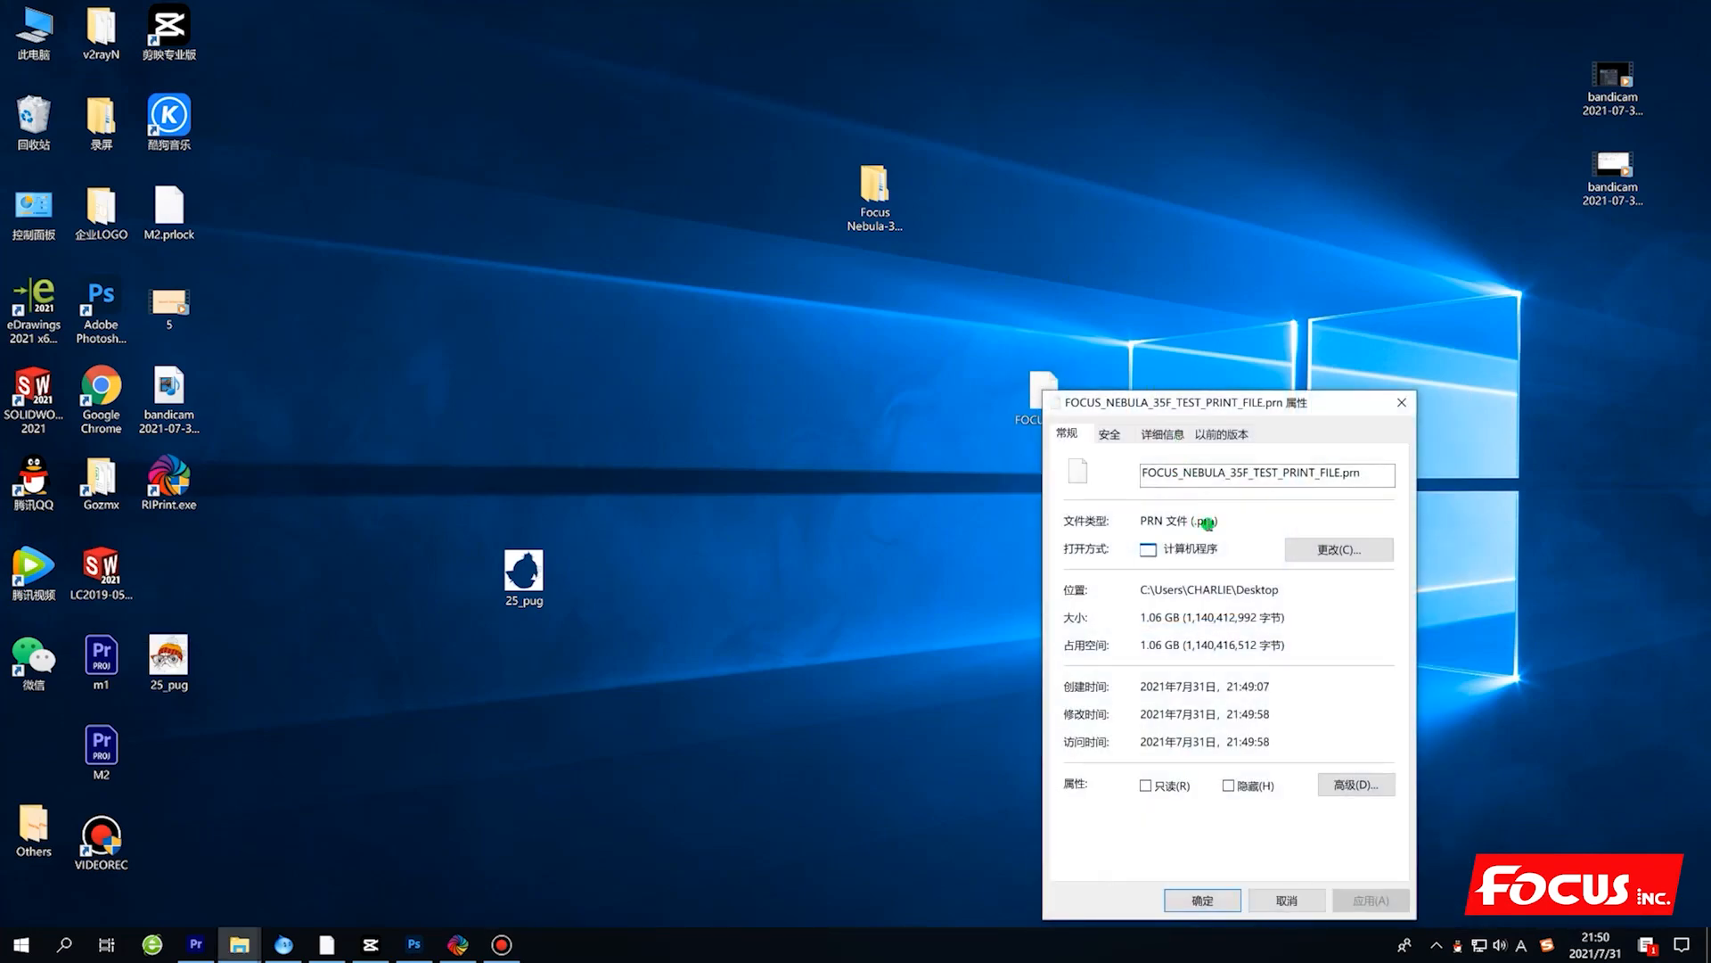
pyautogui.click(1408, 401)
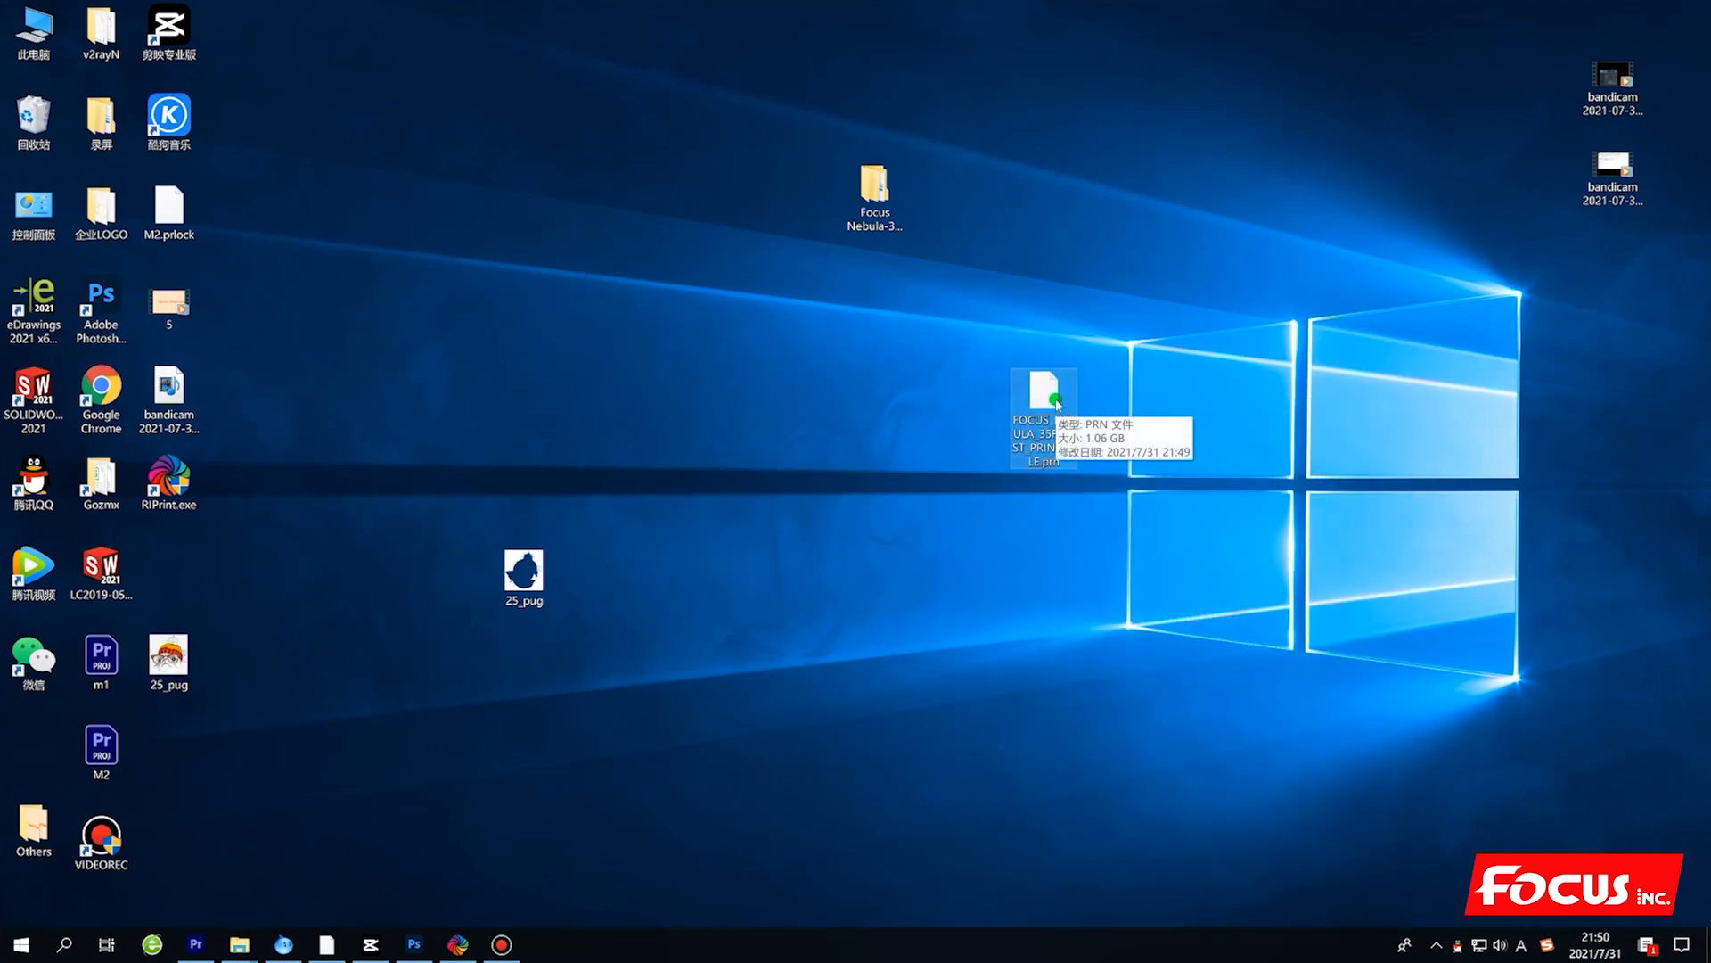